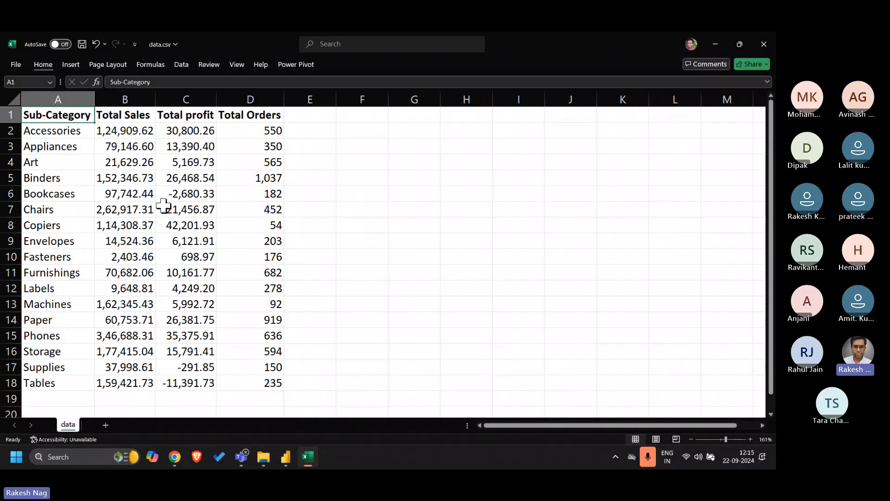
{"action": "left_click", "coordinate": [164, 205]}
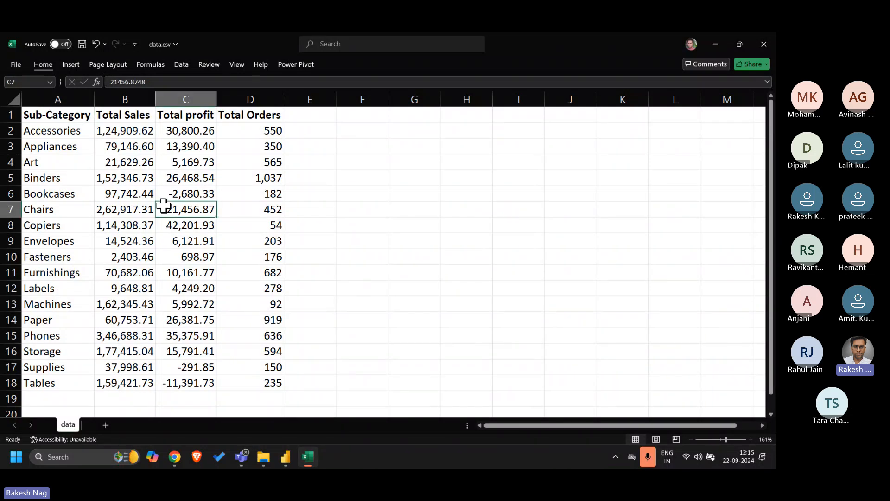
{"action": "key", "text": "ctrl+Home"}
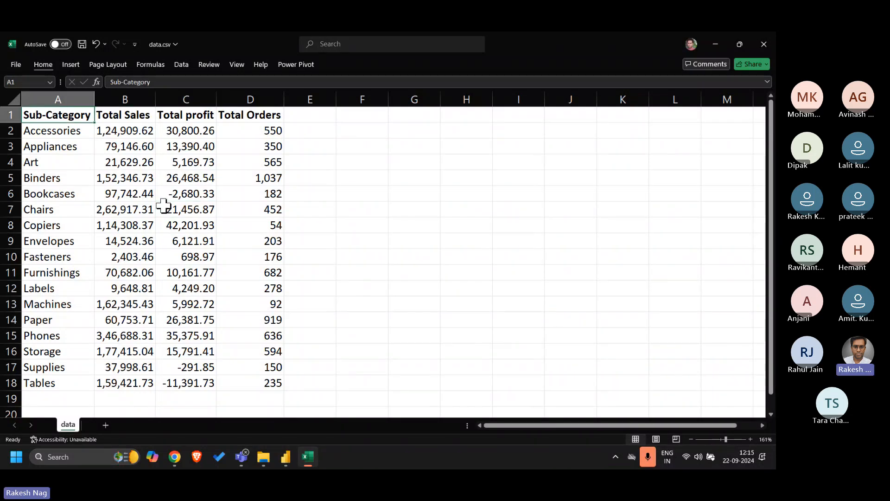
{"action": "left_click", "coordinate": [729, 308]}
{"action": "left_click", "coordinate": [242, 219]}
{"action": "left_click", "coordinate": [129, 180]}
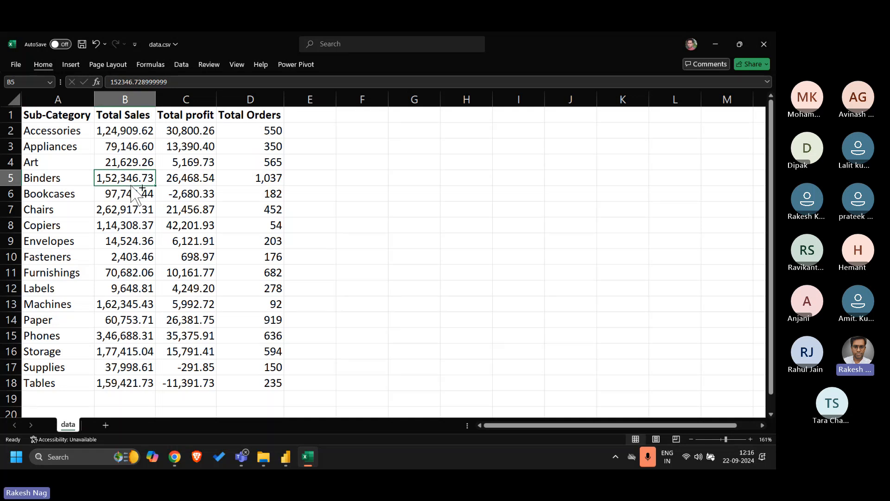
{"action": "key", "text": "ctrl+Home"}
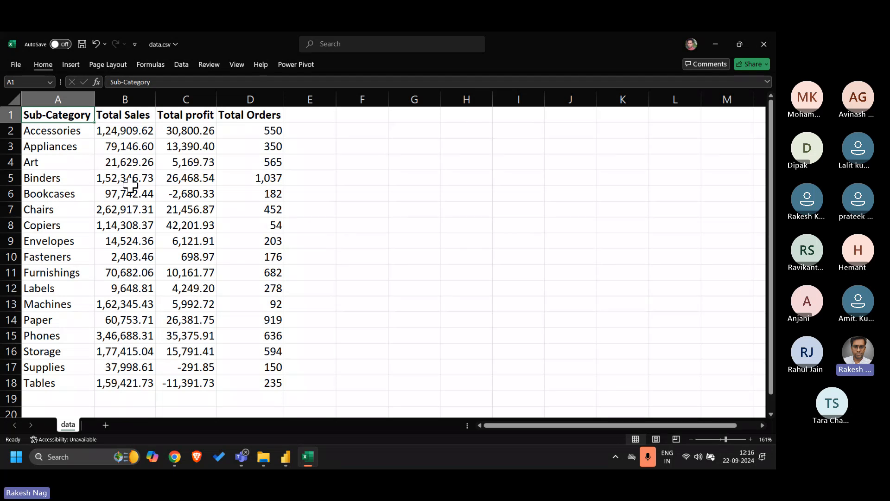
Step: Apply borders to all cells of the sub-category sales table, from A1 to D18
{"action": "key", "text": "ctrl+a"}
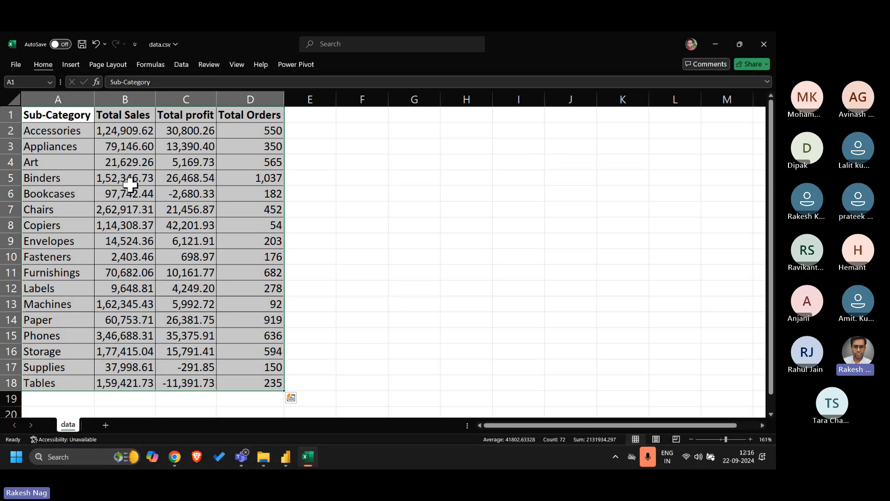
{"action": "key", "text": "Up"}
Step: Insert a blank row above the Art row
{"action": "key", "text": "Down"}
{"action": "key", "text": "Down"}
{"action": "key", "text": "Down"}
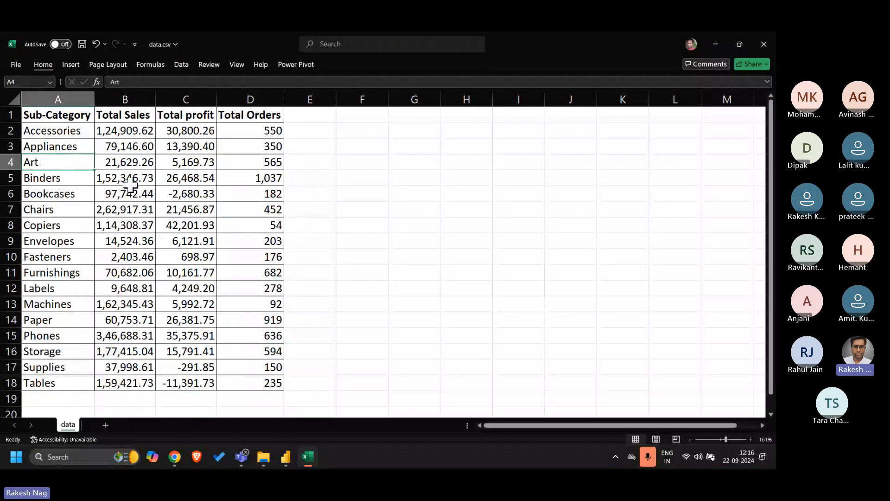
{"action": "key", "text": "shift+space"}
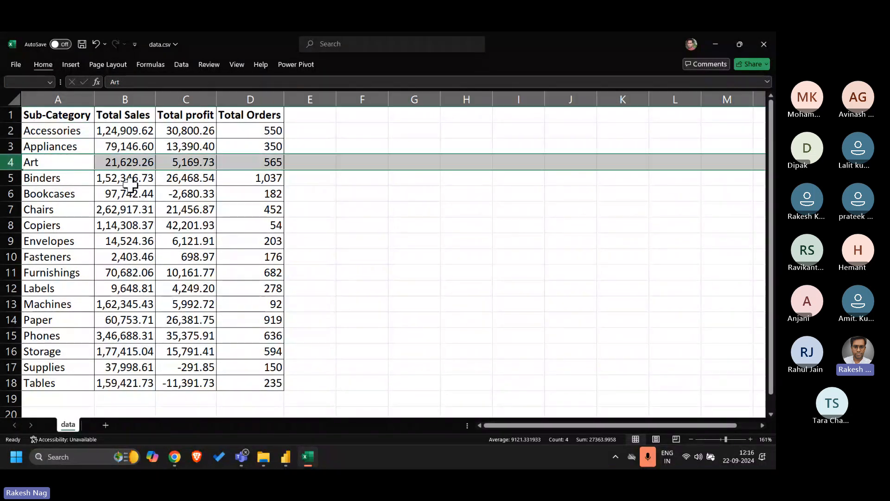
{"action": "key", "text": "ctrl+shift+equal"}
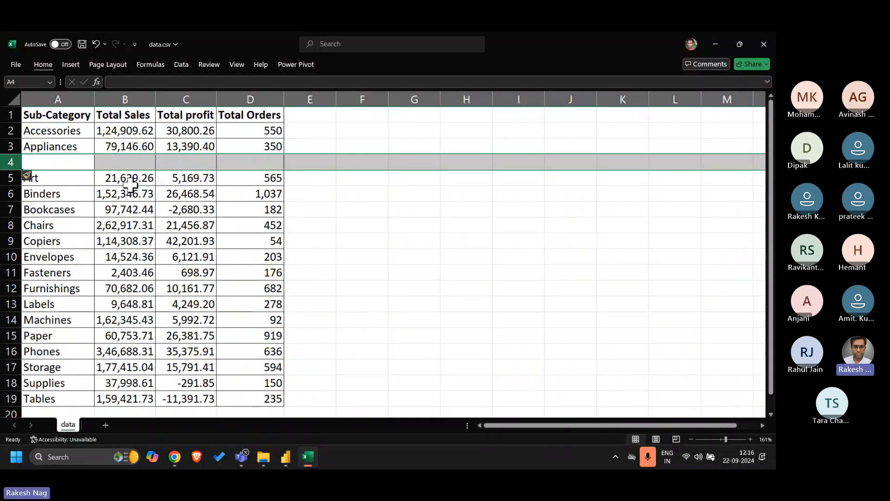
Step: Insert a blank row above the Bookcases row
{"action": "key", "text": "Down"}
{"action": "key", "text": "Down"}
{"action": "key", "text": "Down"}
{"action": "key", "text": "Down"}
{"action": "key", "text": "Up"}
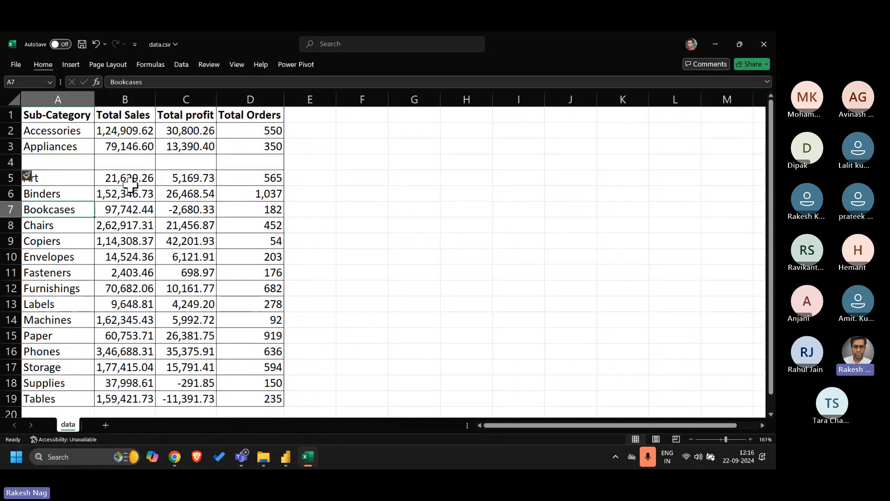
{"action": "key", "text": "shift+space"}
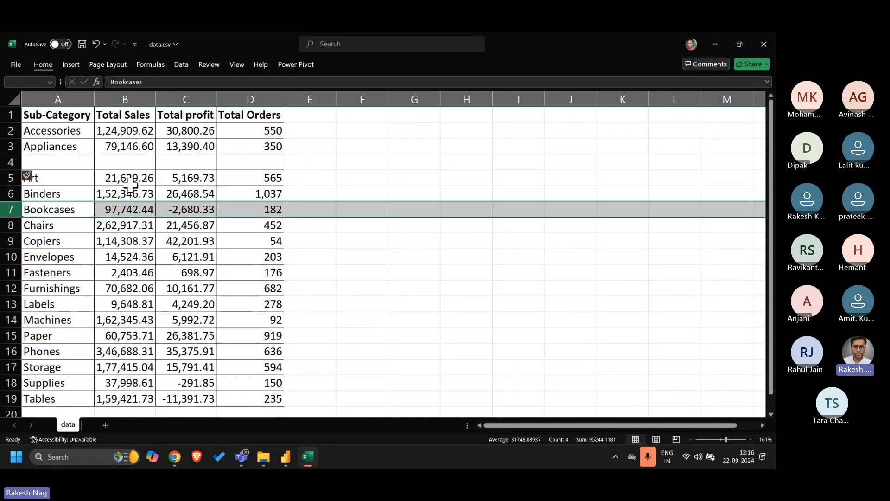
{"action": "key", "text": "ctrl+shift+equal"}
Step: Insert a blank row above the Copiers row
{"action": "key", "text": "Down"}
{"action": "key", "text": "Down"}
{"action": "key", "text": "Down"}
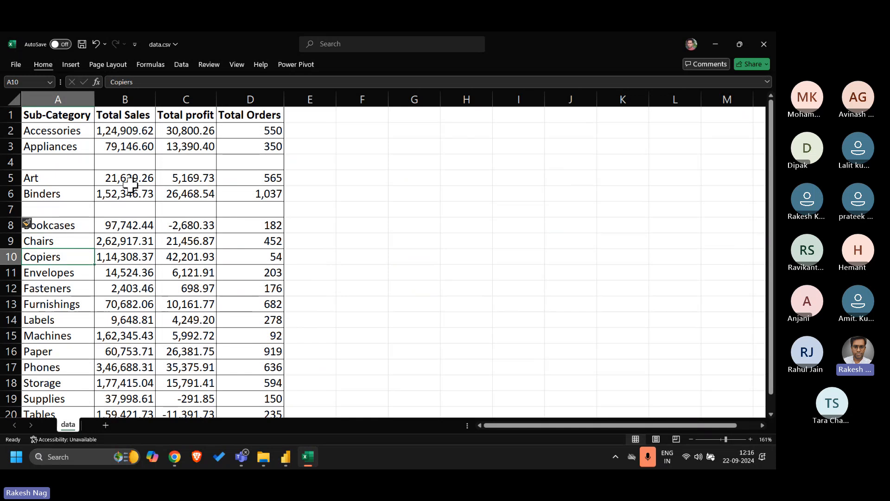
{"action": "key", "text": "shift+space"}
{"action": "key", "text": "ctrl+shift+equal"}
Step: Insert a blank row above the Fasteners row
{"action": "key", "text": "Down"}
{"action": "key", "text": "Down"}
{"action": "key", "text": "Down"}
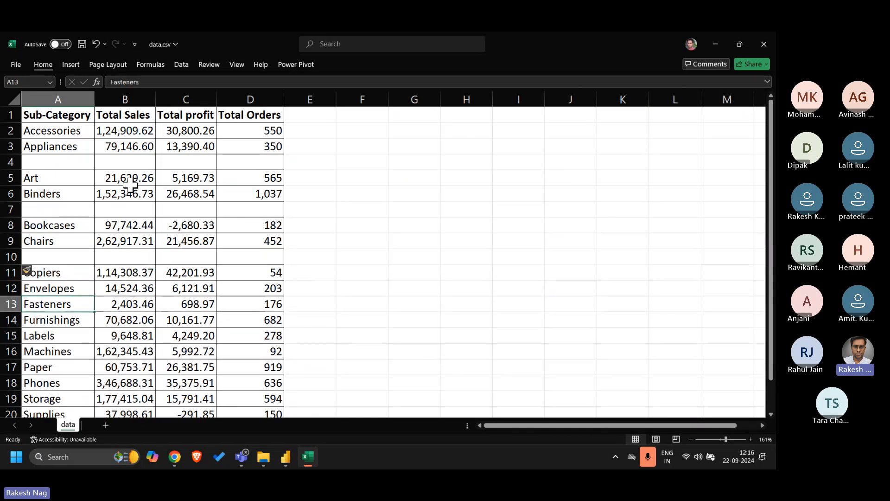
{"action": "key", "text": "shift+space"}
{"action": "key", "text": "ctrl+shift+equal"}
Step: Insert a blank row above the Labels row
{"action": "key", "text": "Down"}
{"action": "key", "text": "Down"}
{"action": "key", "text": "Down"}
{"action": "key", "text": "shift+space"}
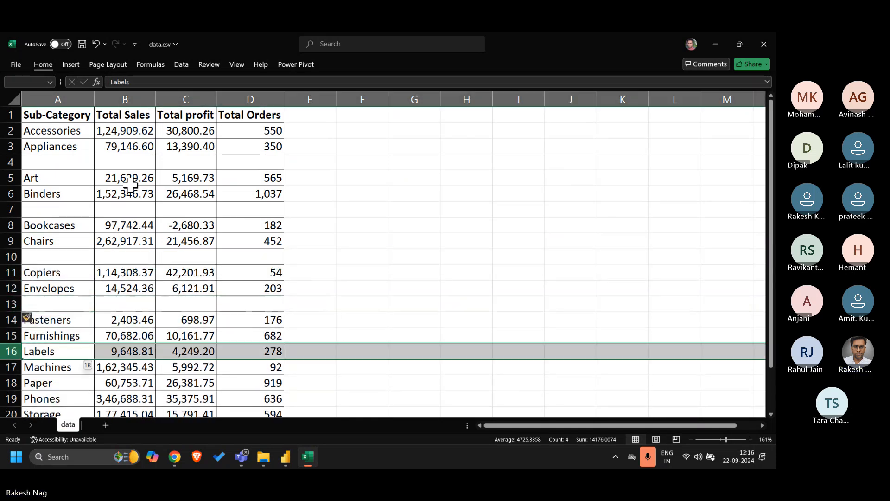
{"action": "key", "text": "ctrl+shift+equal"}
Step: Insert a blank row above the Paper row
{"action": "key", "text": "Down"}
{"action": "key", "text": "Down"}
{"action": "key", "text": "Down"}
{"action": "key", "text": "shift+space"}
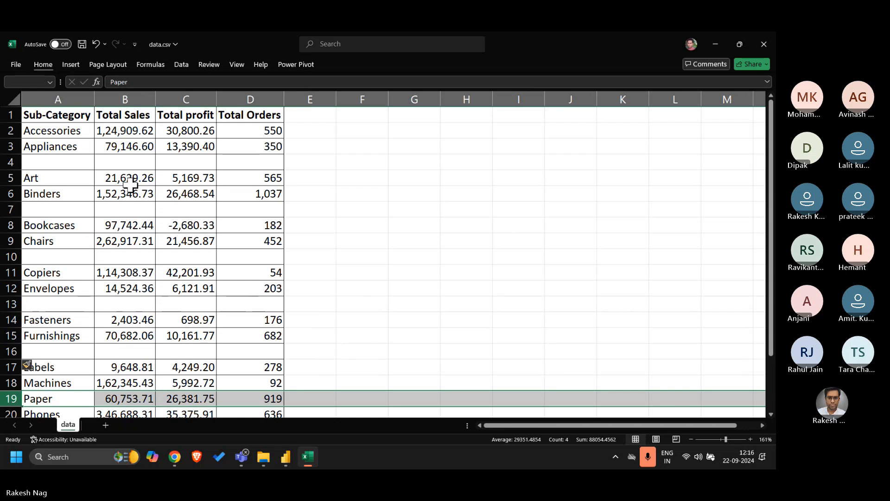
{"action": "key", "text": "ctrl+shift+equal"}
Step: Insert a blank row above the Storage row
{"action": "key", "text": "Down"}
{"action": "key", "text": "Down"}
{"action": "key", "text": "Down"}
{"action": "key", "text": "Down"}
{"action": "key", "text": "Down"}
{"action": "key", "text": "Down"}
{"action": "key", "text": "Up"}
{"action": "key", "text": "Up"}
{"action": "key", "text": "Up"}
{"action": "key", "text": "Up"}
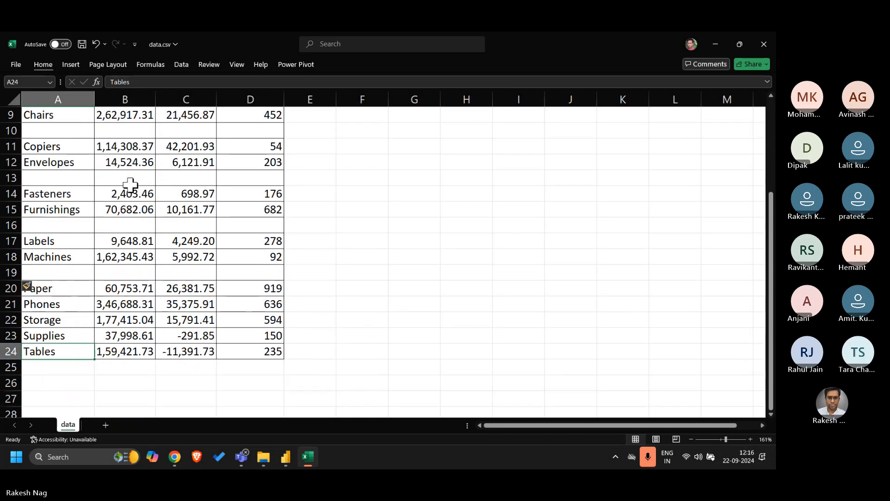
{"action": "key", "text": "shift+space"}
{"action": "key", "text": "ctrl+shift+equal"}
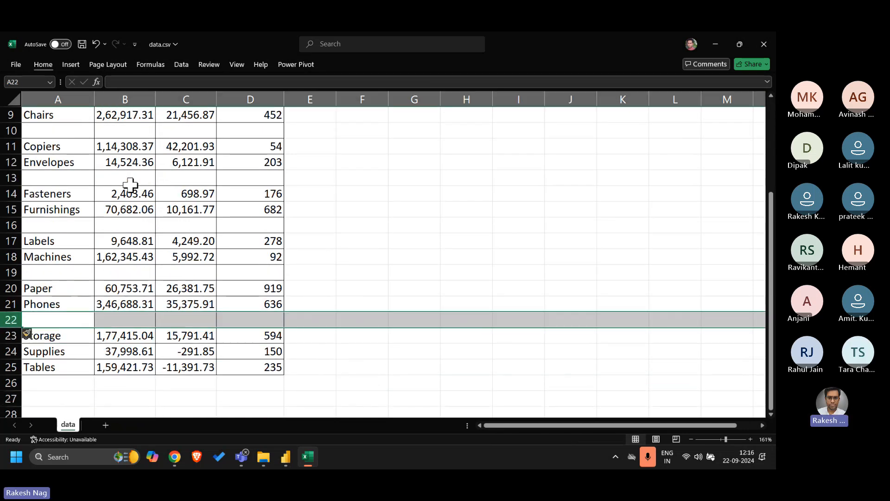
Step: Insert a blank row above the Tables row
{"action": "key", "text": "Down"}
{"action": "key", "text": "Down"}
{"action": "key", "text": "Down"}
{"action": "key", "text": "shift+space"}
{"action": "key", "text": "ctrl+shift+equal"}
Step: Look over the whole sales table to check the blank rows separating each pair of sub-categories
{"action": "key", "text": "Up"}
{"action": "key", "text": "Up"}
{"action": "key", "text": "Up"}
{"action": "key", "text": "Up"}
{"action": "key", "text": "Up"}
{"action": "key", "text": "Up"}
{"action": "key", "text": "Up"}
{"action": "key", "text": "Up"}
{"action": "key", "text": "Up"}
{"action": "key", "text": "Up"}
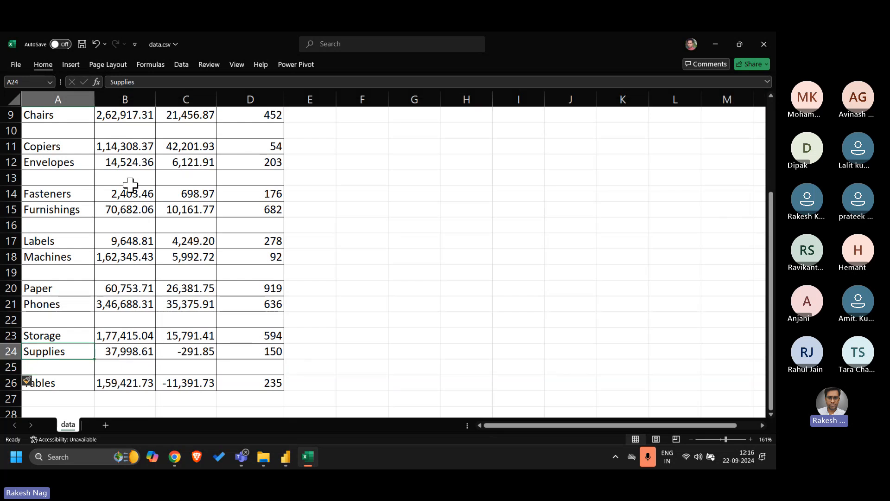
{"action": "key", "text": "Up"}
{"action": "key", "text": "Up"}
{"action": "key", "text": "Up"}
{"action": "key", "text": "Up"}
{"action": "key", "text": "Up"}
{"action": "key", "text": "Up"}
{"action": "key", "text": "Up"}
{"action": "key", "text": "Up"}
{"action": "key", "text": "Up"}
{"action": "scroll", "coordinate": [325, 135], "scroll_direction": "down", "scroll_amount": 2}
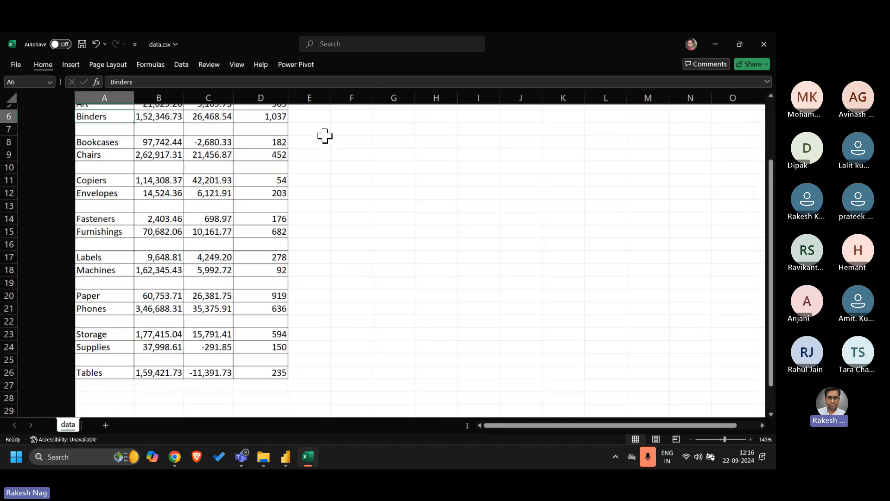
{"action": "left_click", "coordinate": [289, 183]}
{"action": "key", "text": "ctrl+Up"}
{"action": "key", "text": "Home"}
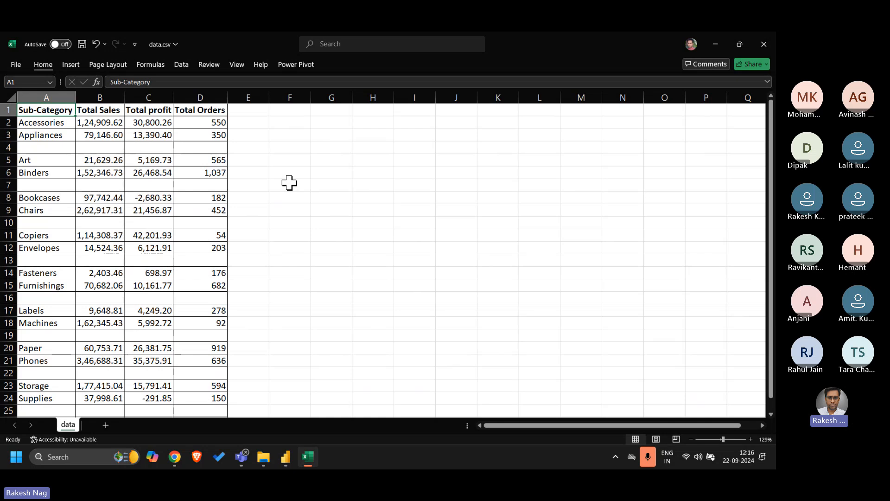
{"action": "left_click", "coordinate": [119, 234]}
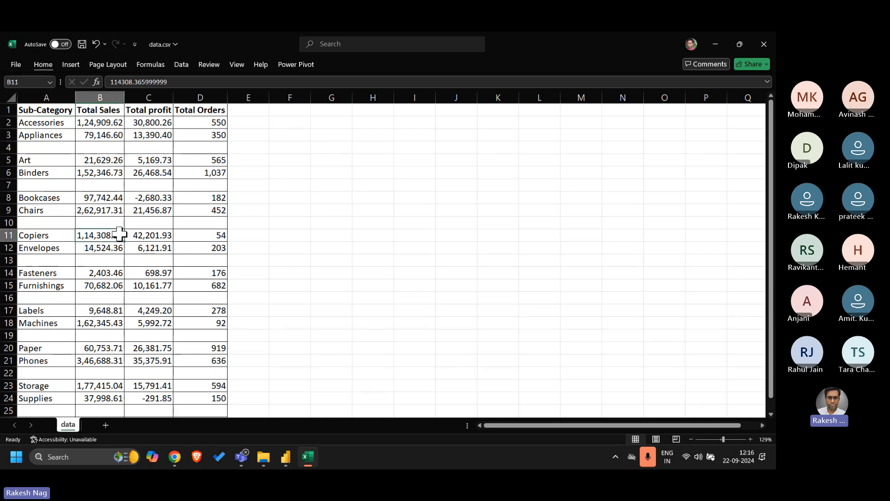
{"action": "scroll", "coordinate": [119, 234], "scroll_direction": "down", "scroll_amount": 4}
{"action": "scroll", "coordinate": [119, 234], "scroll_direction": "up", "scroll_amount": 2}
{"action": "scroll", "coordinate": [119, 234], "scroll_direction": "up", "scroll_amount": 2}
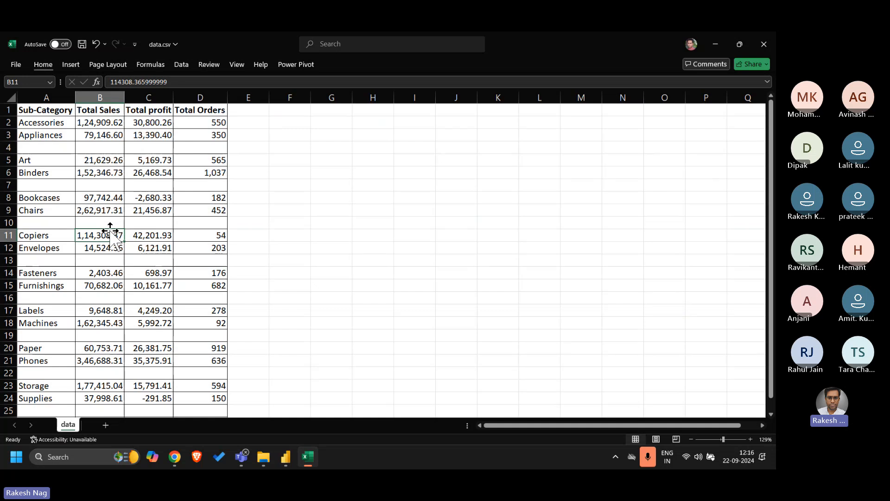
{"action": "key", "text": "alt+Tab"}
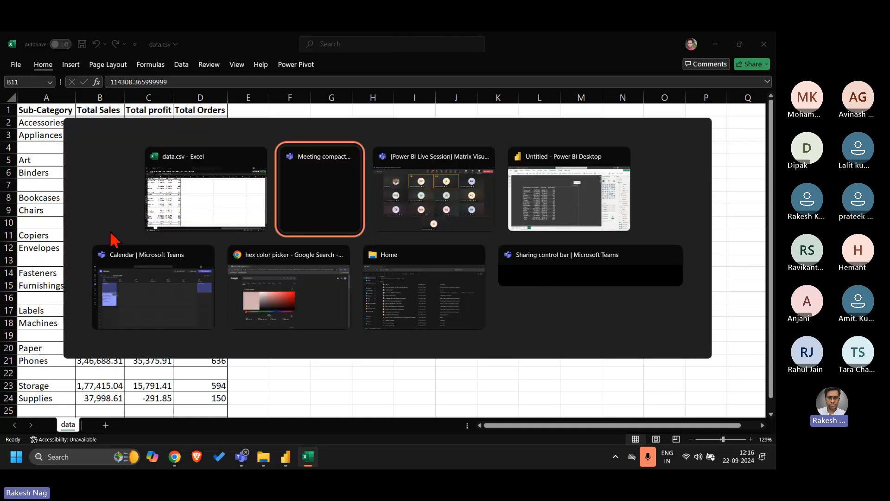
{"action": "key", "text": "alt+shift+Tab"}
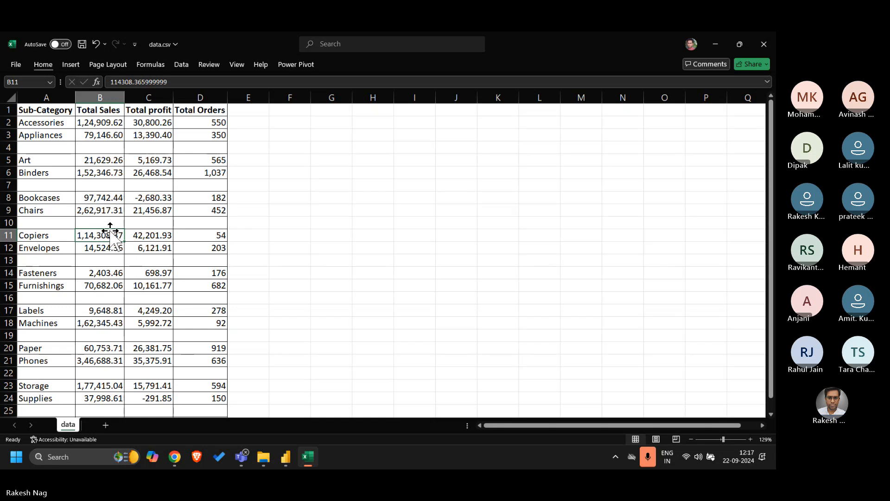
{"action": "left_click", "coordinate": [187, 218]}
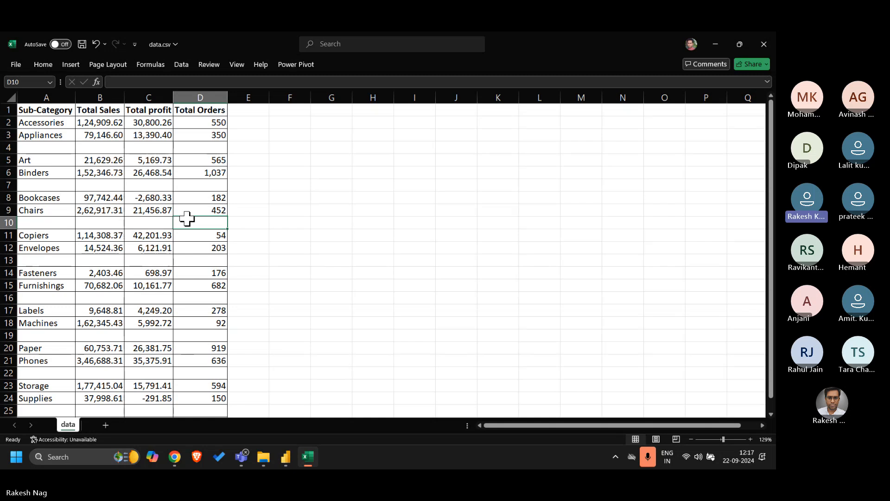
{"action": "left_click", "coordinate": [395, 234]}
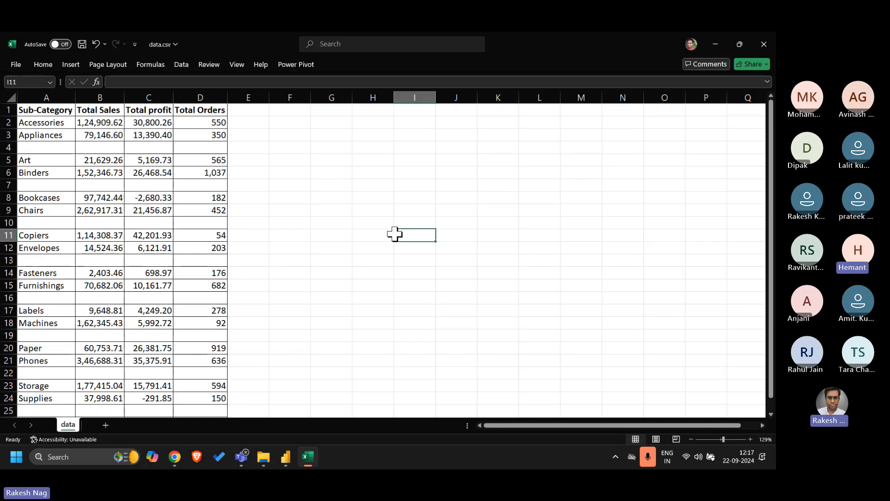
Step: Undo all the blank row insertions in the sales table, keeping the borders
{"action": "scroll", "coordinate": [395, 235], "scroll_direction": "up", "scroll_amount": 2}
{"action": "key", "text": "ctrl+z"}
{"action": "key", "text": "ctrl+z"}
{"action": "key", "text": "ctrl+z"}
{"action": "key", "text": "ctrl+z"}
{"action": "key", "text": "ctrl+z"}
{"action": "key", "text": "ctrl+z"}
{"action": "key", "text": "ctrl+z"}
{"action": "key", "text": "ctrl+z"}
{"action": "key", "text": "ctrl+z"}
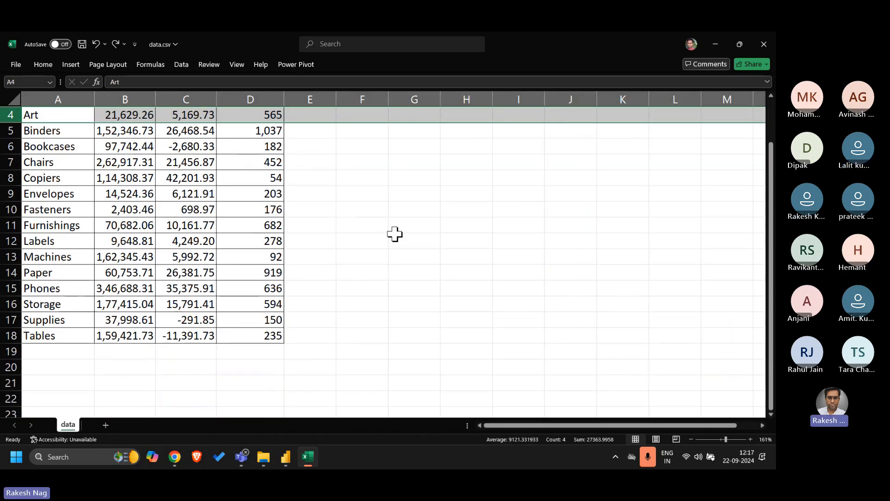
{"action": "left_click", "coordinate": [228, 205]}
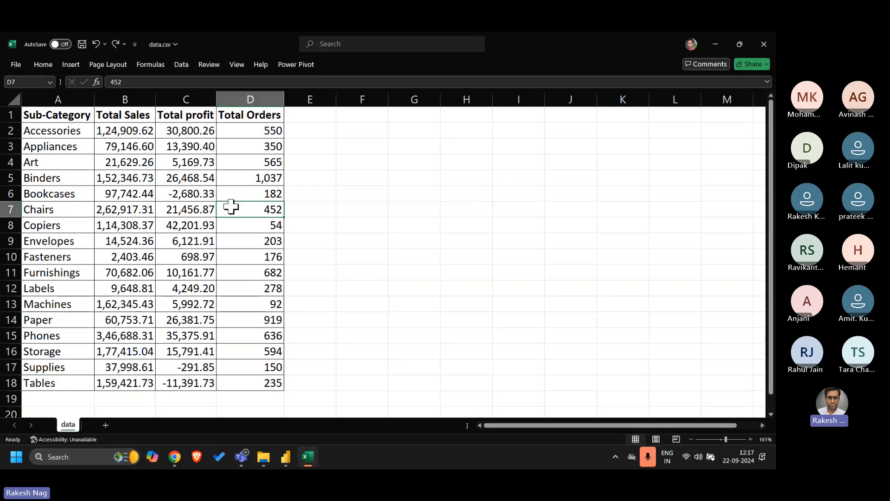
Step: Copy the Sub-Category column with its header, cells A1 to A18
{"action": "scroll", "coordinate": [230, 207], "scroll_direction": "down", "scroll_amount": 3}
{"action": "left_click", "coordinate": [150, 232]}
{"action": "key", "text": "ctrl+Up"}
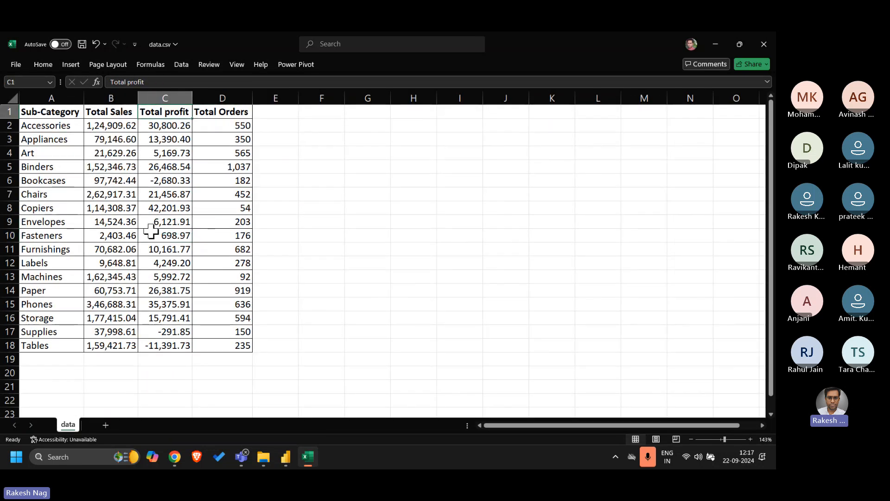
{"action": "key", "text": "ctrl+Left"}
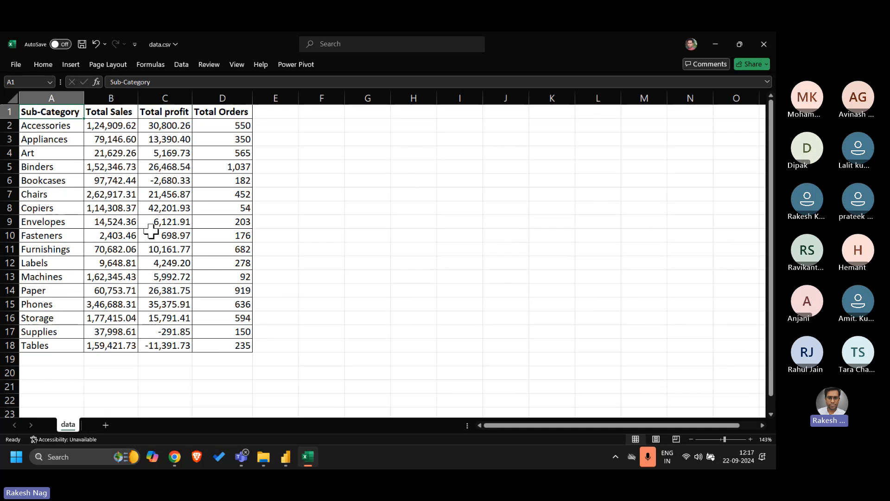
{"action": "key", "text": "ctrl+shift+Down"}
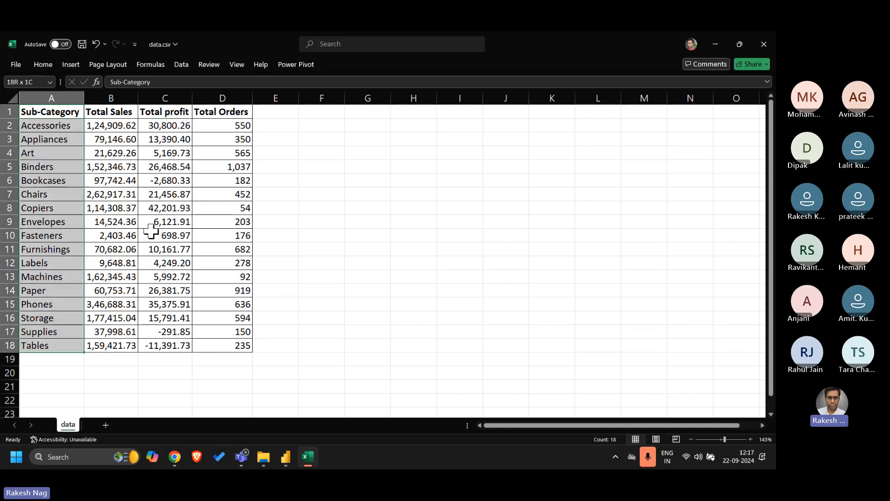
{"action": "key", "text": "ctrl+c"}
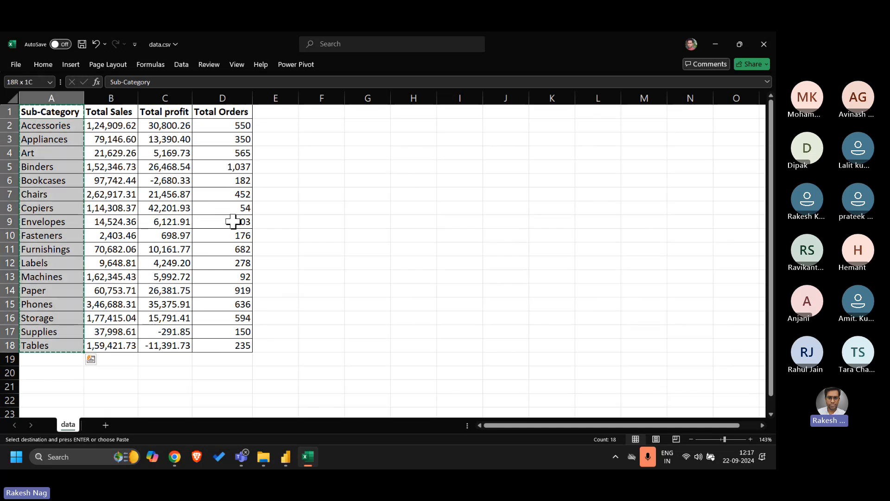
Step: Add a new blank worksheet after the data sheet
{"action": "scroll", "coordinate": [232, 221], "scroll_direction": "right", "scroll_amount": 2}
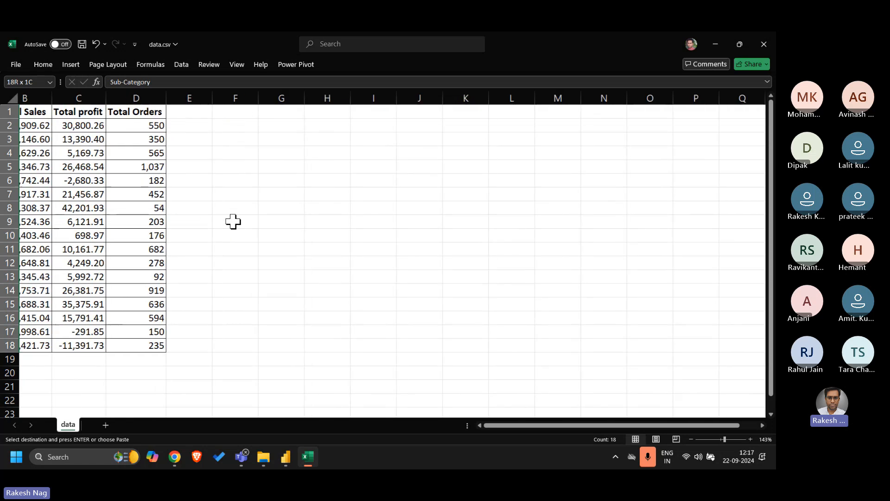
{"action": "scroll", "coordinate": [232, 221], "scroll_direction": "left", "scroll_amount": 2}
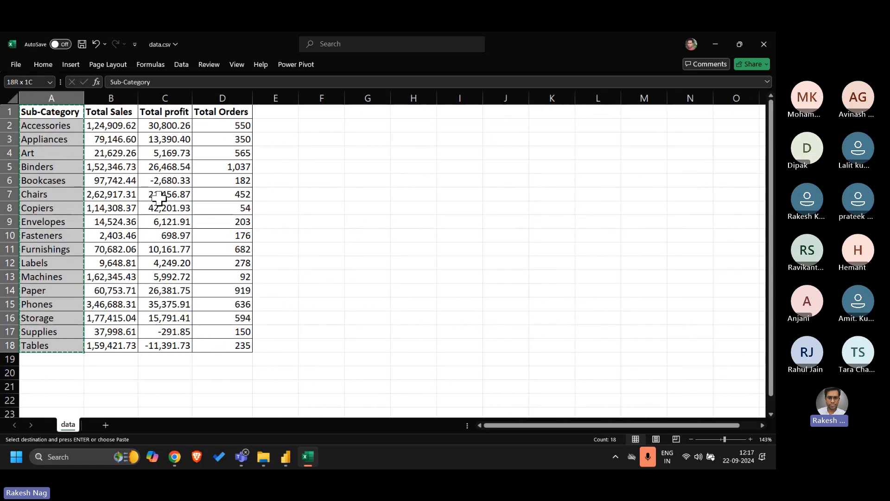
{"action": "scroll", "coordinate": [159, 199], "scroll_direction": "right", "scroll_amount": 4}
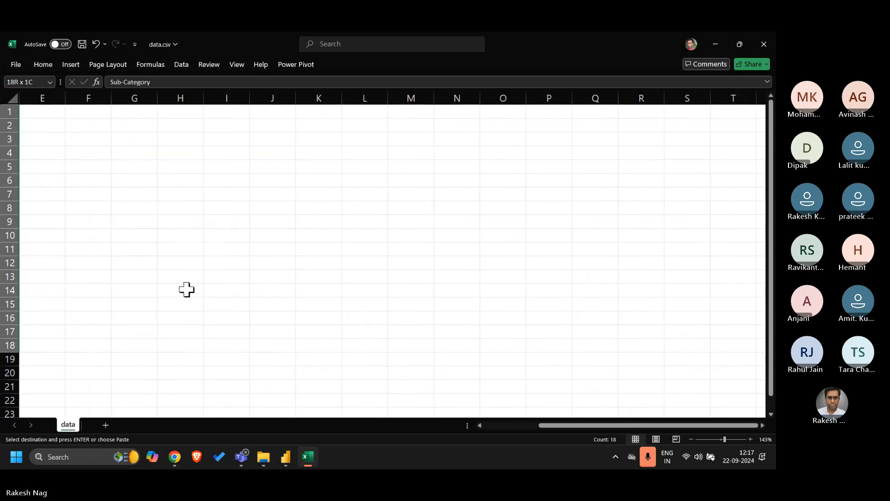
{"action": "left_click", "coordinate": [105, 425]}
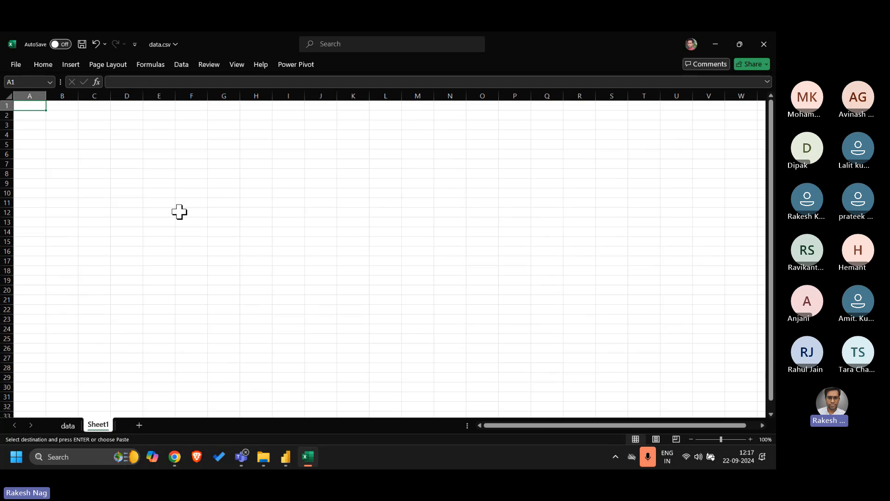
Step: Paste the copied Sub-Category list into the new worksheet starting at cell A1
{"action": "key", "text": "ctrl+v"}
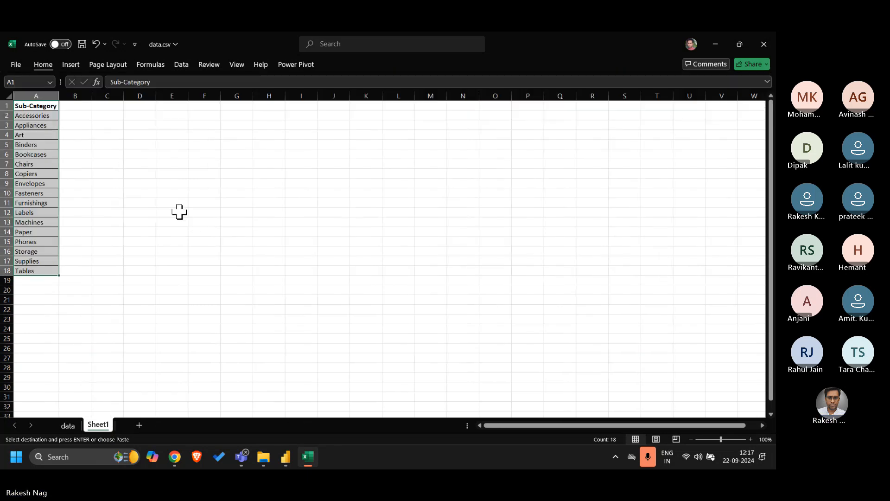
{"action": "scroll", "coordinate": [167, 193], "scroll_direction": "up", "scroll_amount": 10}
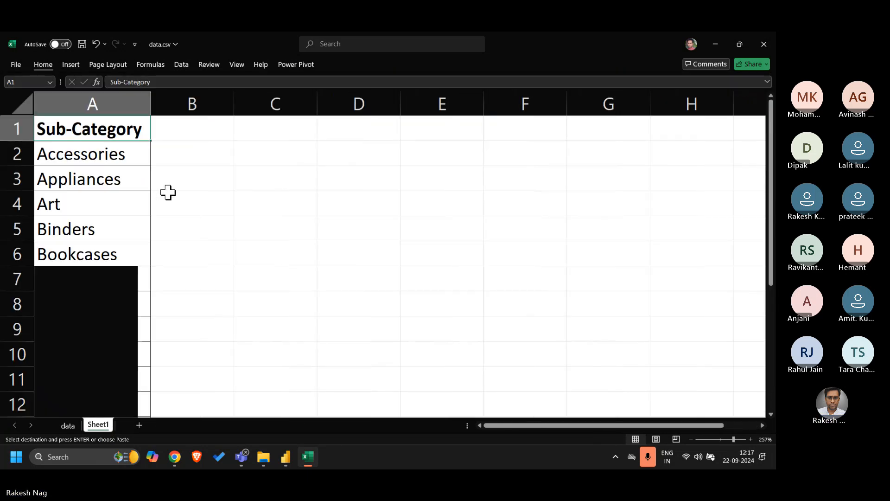
{"action": "left_click", "coordinate": [168, 193]}
{"action": "scroll", "coordinate": [167, 192], "scroll_direction": "down", "scroll_amount": 3}
{"action": "scroll", "coordinate": [167, 192], "scroll_direction": "down", "scroll_amount": 5}
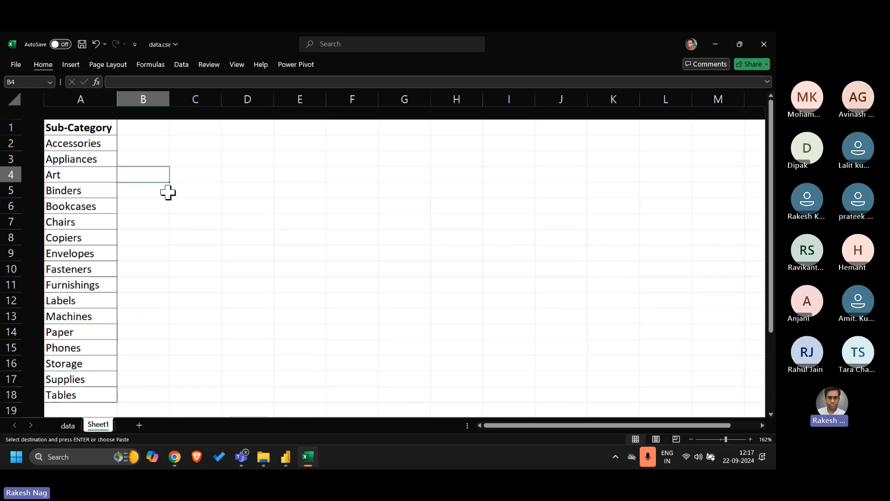
Step: Insert a blank row above Art, at row 4 of the pasted list
{"action": "key", "text": "Up"}
{"action": "key", "text": "Up"}
{"action": "key", "text": "Up"}
{"action": "key", "text": "Left"}
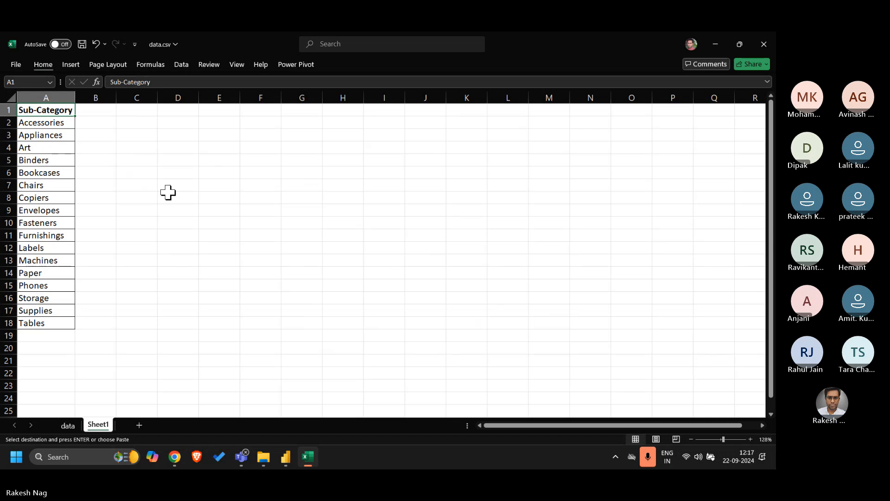
{"action": "key", "text": "Down"}
{"action": "key", "text": "Down"}
{"action": "key", "text": "Down"}
{"action": "key", "text": "shift+space"}
{"action": "key", "text": "ctrl+plus"}
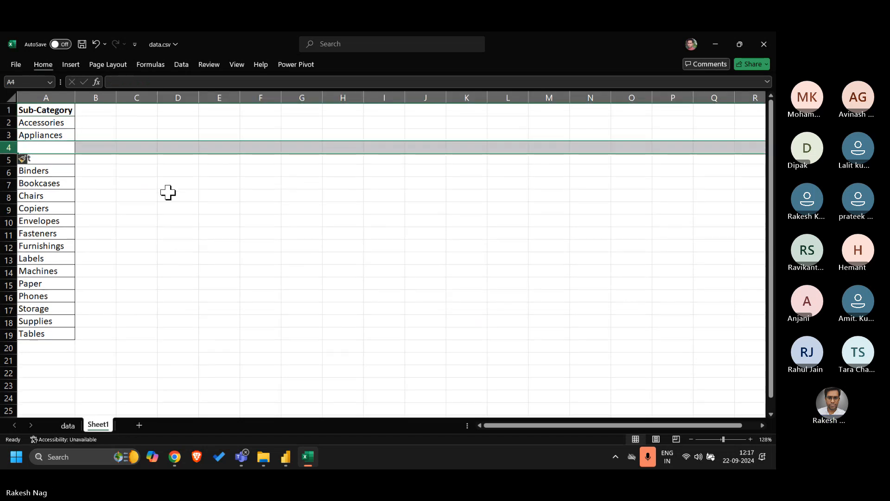
Step: Insert a blank row above Bookcases, at row 7
{"action": "key", "text": "Down"}
{"action": "key", "text": "Down"}
{"action": "key", "text": "Down"}
{"action": "key", "text": "shift+space"}
{"action": "key", "text": "ctrl+plus"}
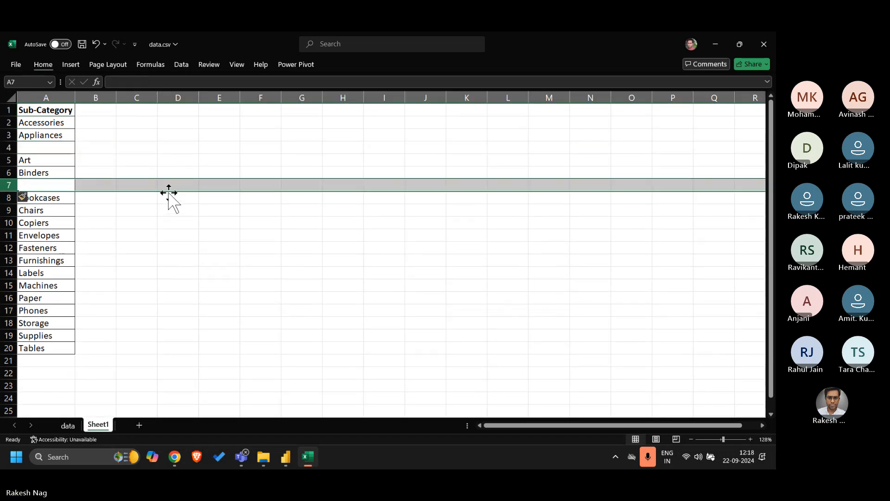
Step: Insert a blank row above Copiers, at row 10
{"action": "key", "text": "Down"}
{"action": "key", "text": "Down"}
{"action": "key", "text": "Down"}
{"action": "key", "text": "shift+space"}
{"action": "key", "text": "ctrl+plus"}
Step: Insert a blank row above Fasteners, at row 13
{"action": "key", "text": "Down"}
{"action": "key", "text": "Down"}
{"action": "key", "text": "Down"}
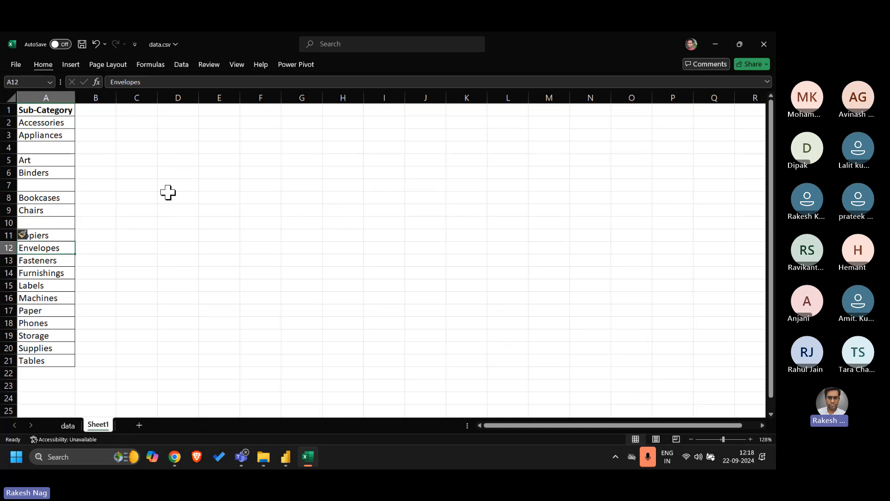
{"action": "key", "text": "shift+space"}
{"action": "key", "text": "ctrl+plus"}
Step: Insert a blank row above Labels, at row 16
{"action": "key", "text": "Down"}
{"action": "key", "text": "Down"}
{"action": "key", "text": "Down"}
{"action": "key", "text": "shift+space"}
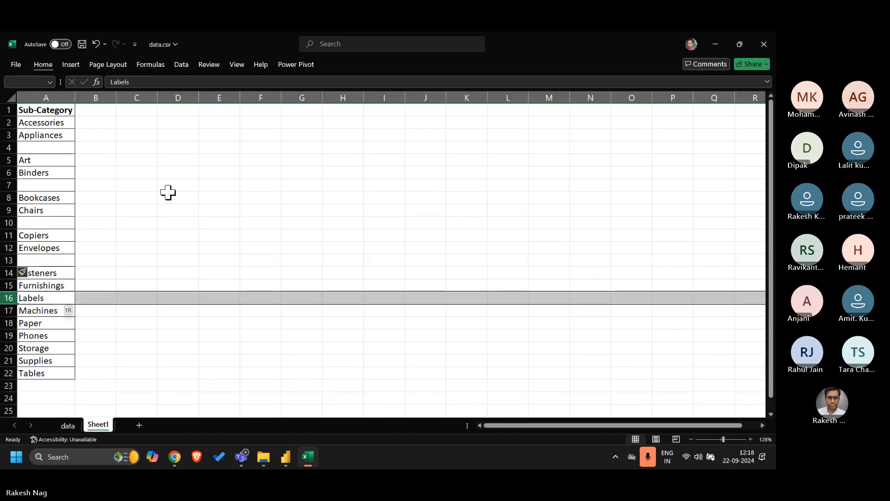
{"action": "key", "text": "ctrl+plus"}
Step: Insert a blank row above Paper, at row 19
{"action": "key", "text": "Down"}
{"action": "key", "text": "Down"}
{"action": "key", "text": "Down"}
{"action": "key", "text": "shift+space"}
{"action": "key", "text": "ctrl+plus"}
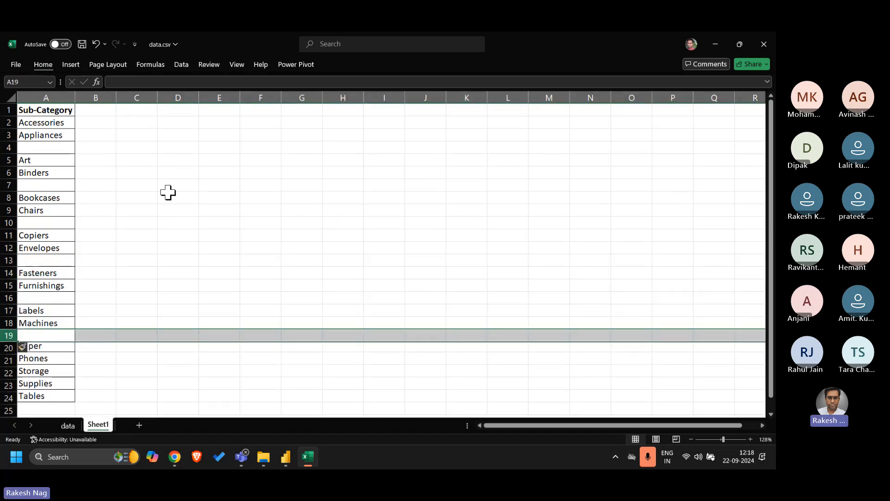
Step: Insert a blank row above Storage, at row 22
{"action": "key", "text": "Down"}
{"action": "key", "text": "Down"}
{"action": "key", "text": "Down"}
{"action": "key", "text": "shift+space"}
{"action": "key", "text": "ctrl+plus"}
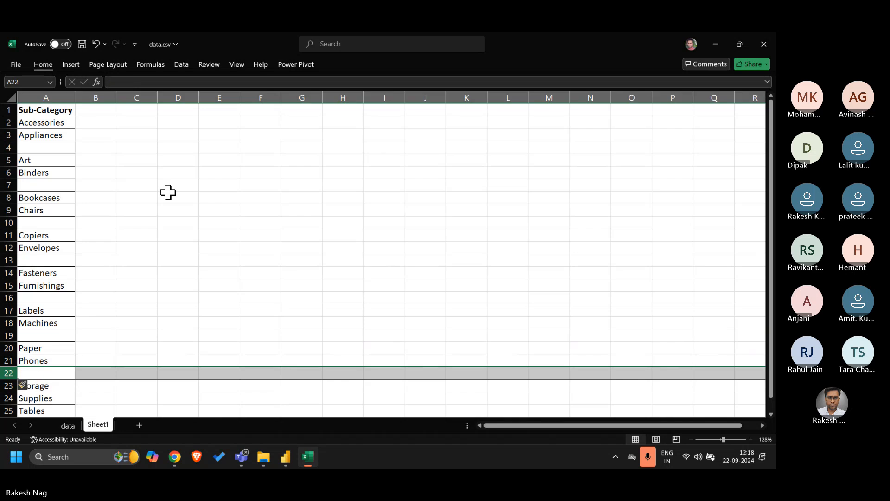
Step: Insert a blank row above Tables, at row 25
{"action": "key", "text": "Down"}
{"action": "key", "text": "Down"}
{"action": "key", "text": "Down"}
{"action": "key", "text": "shift+space"}
{"action": "key", "text": "ctrl+plus"}
Step: Return to cell A1 and look over the spaced sub-category list down to its last entry
{"action": "key", "text": "Up"}
{"action": "key", "text": "Up"}
{"action": "key", "text": "Up"}
{"action": "key", "text": "Up"}
{"action": "key", "text": "Up"}
{"action": "key", "text": "Up"}
{"action": "key", "text": "Up"}
{"action": "key", "text": "Up"}
{"action": "key", "text": "Up"}
{"action": "key", "text": "Up"}
{"action": "key", "text": "Up"}
{"action": "key", "text": "Up"}
{"action": "key", "text": "Up"}
{"action": "key", "text": "Up"}
{"action": "key", "text": "Up"}
{"action": "key", "text": "Up"}
{"action": "key", "text": "Up"}
{"action": "key", "text": "Up"}
{"action": "key", "text": "Up"}
{"action": "key", "text": "Up"}
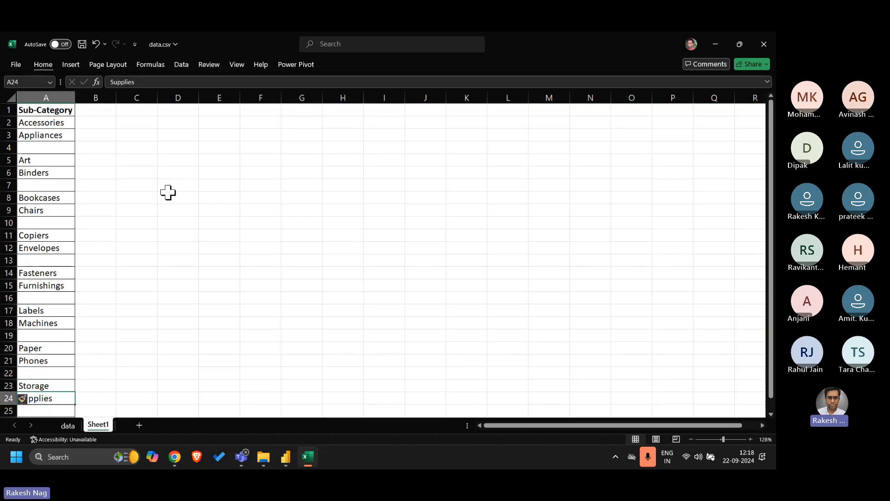
{"action": "scroll", "coordinate": [168, 192], "scroll_direction": "down", "scroll_amount": 4}
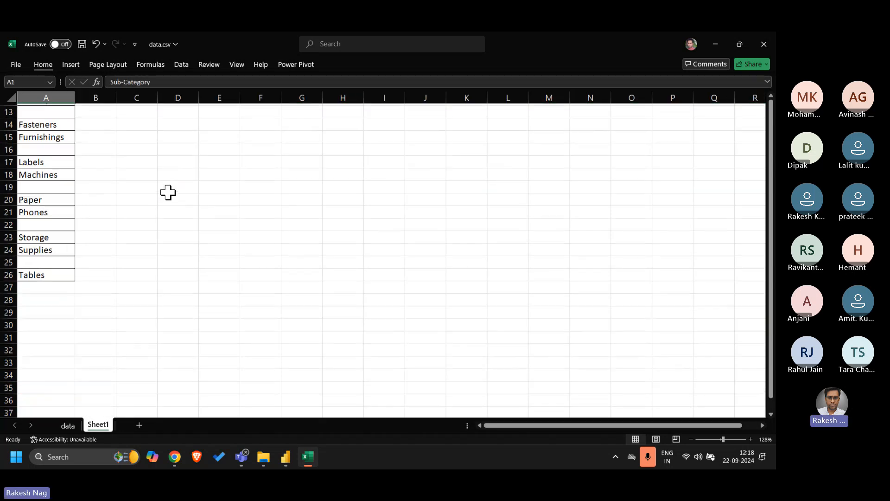
{"action": "scroll", "coordinate": [168, 192], "scroll_direction": "up", "scroll_amount": 4}
Step: Add an Index header in cell B1 and enter 1, 2 and 3 in cells B2 to B4
{"action": "key", "text": "Right"}
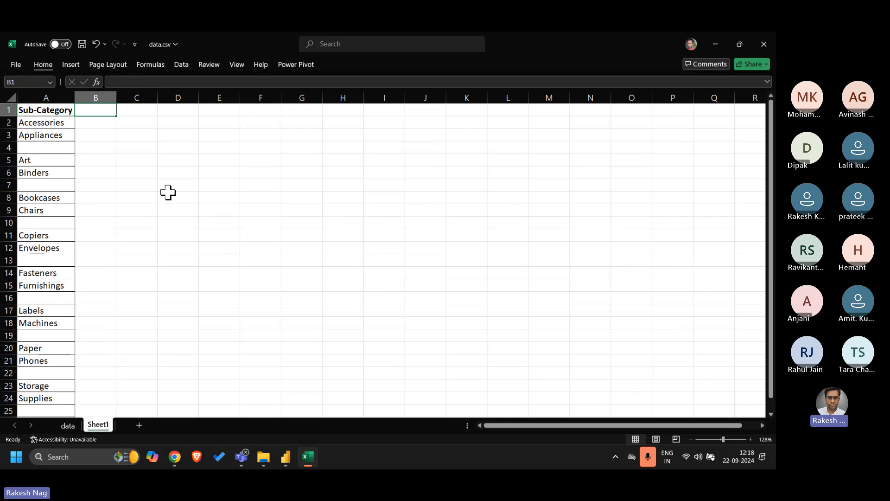
{"action": "type", "text": "Index"}
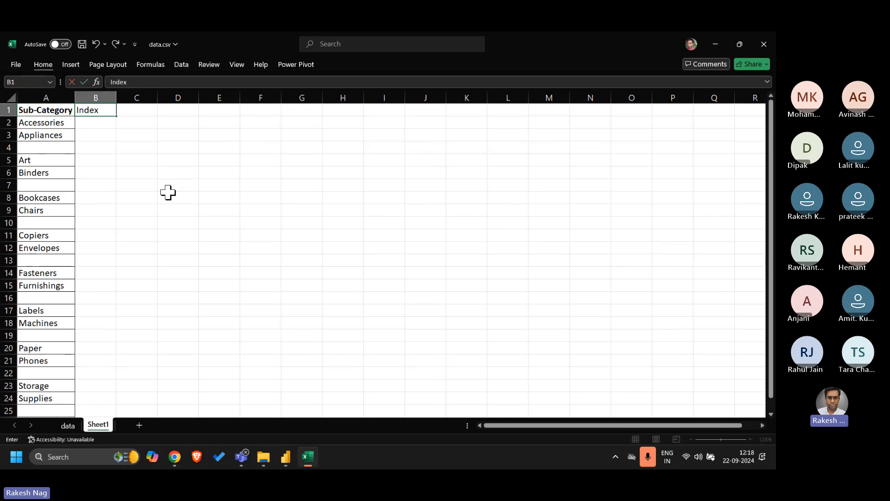
{"action": "key", "text": "Return"}
{"action": "type", "text": "1"}
{"action": "key", "text": "Return"}
{"action": "type", "text": "2"}
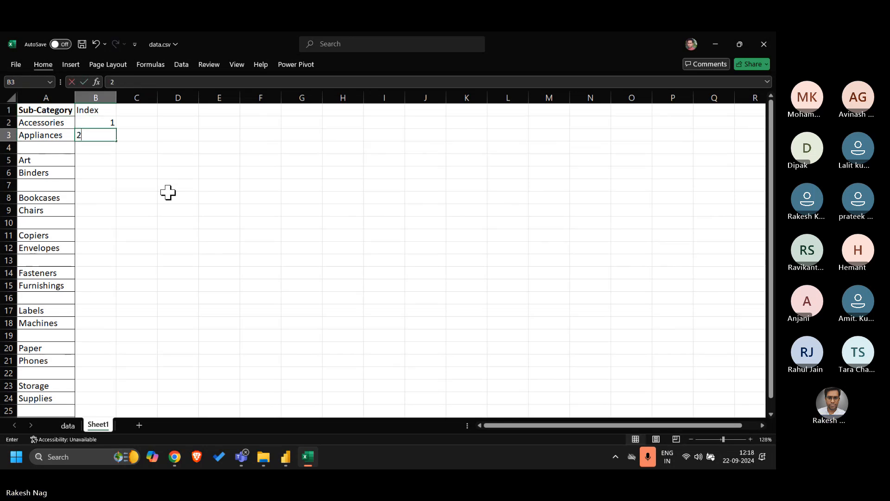
{"action": "key", "text": "Return"}
{"action": "type", "text": "3"}
{"action": "key", "text": "Return"}
Step: Extend the index series from cells B2 to B4 down to the Tables row, B26
{"action": "key", "text": "Up"}
{"action": "key", "text": "Up"}
{"action": "key", "text": "Up"}
{"action": "key", "text": "shift+Down"}
{"action": "key", "text": "shift+Down"}
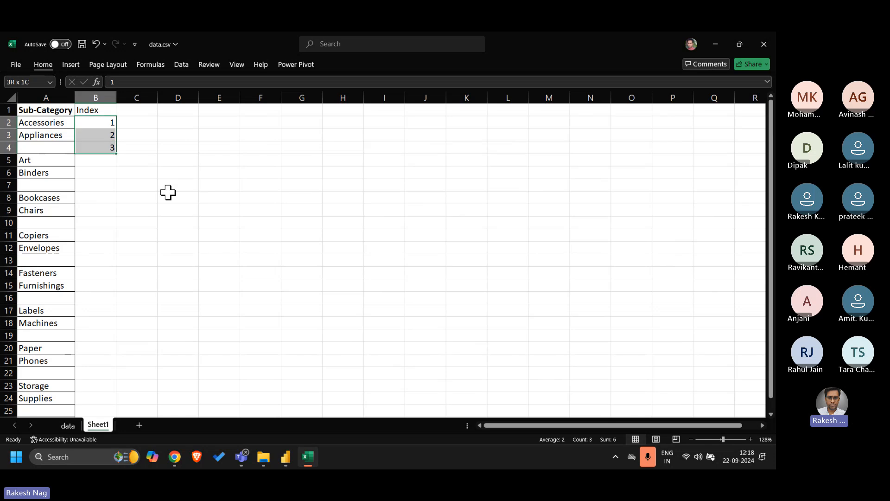
{"action": "left_click_drag", "start_coordinate": [117, 153], "coordinate": [105, 362]}
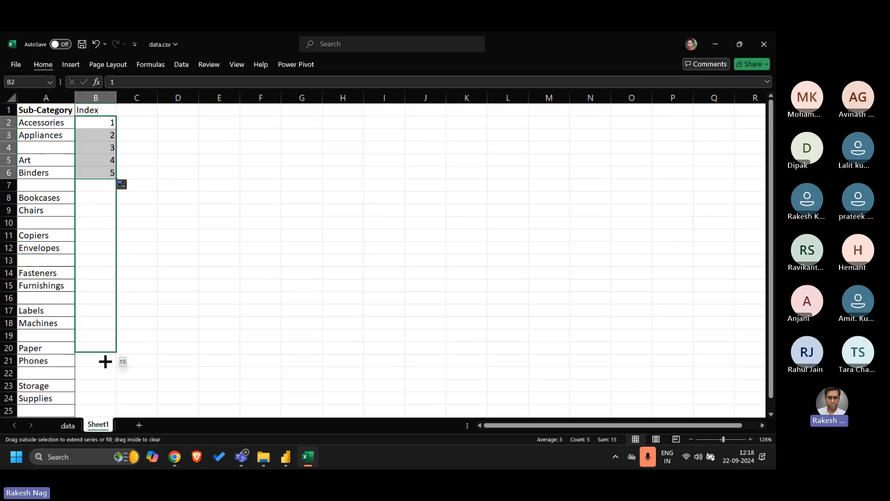
{"action": "scroll", "coordinate": [106, 366], "scroll_direction": "down", "scroll_amount": 5}
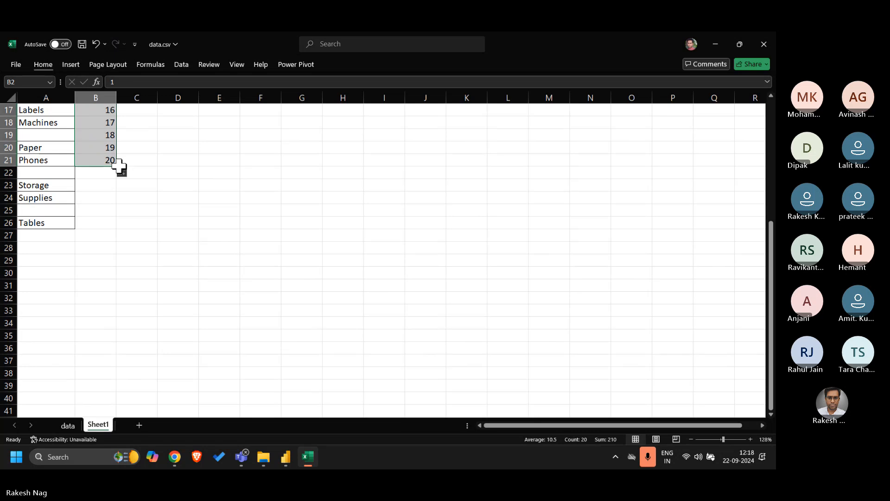
{"action": "left_click_drag", "start_coordinate": [117, 165], "coordinate": [109, 224]}
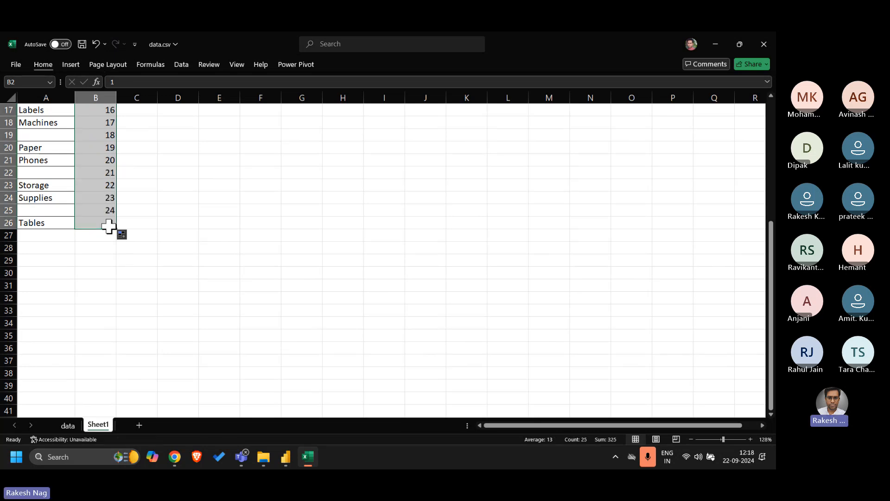
Step: Copy the whole two-column list with its Sub-Category and Index headers
{"action": "key", "text": "ctrl+Up"}
{"action": "key", "text": "ctrl+a"}
{"action": "key", "text": "ctrl+c"}
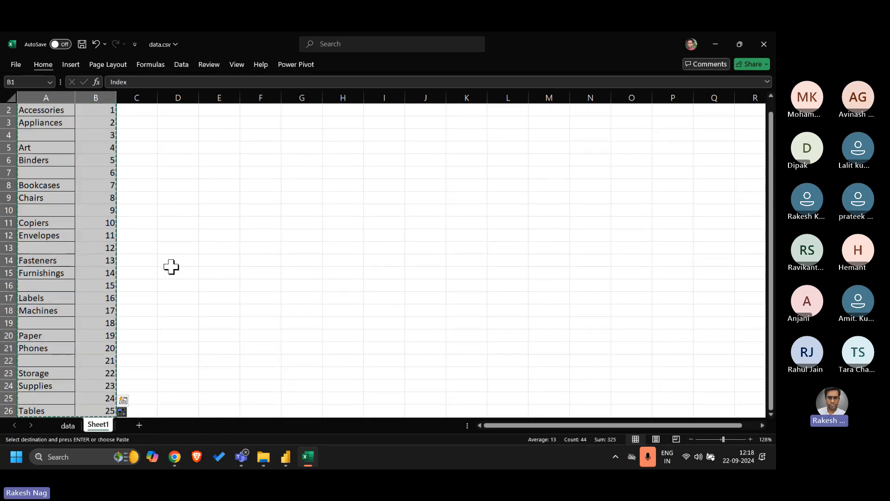
Step: Switch to Power BI Desktop and create a manually entered table from the copied Sub-Category and Index data
{"action": "key", "text": "alt+Tab"}
{"action": "key", "text": "alt+Tab"}
{"action": "key", "text": "alt+Tab"}
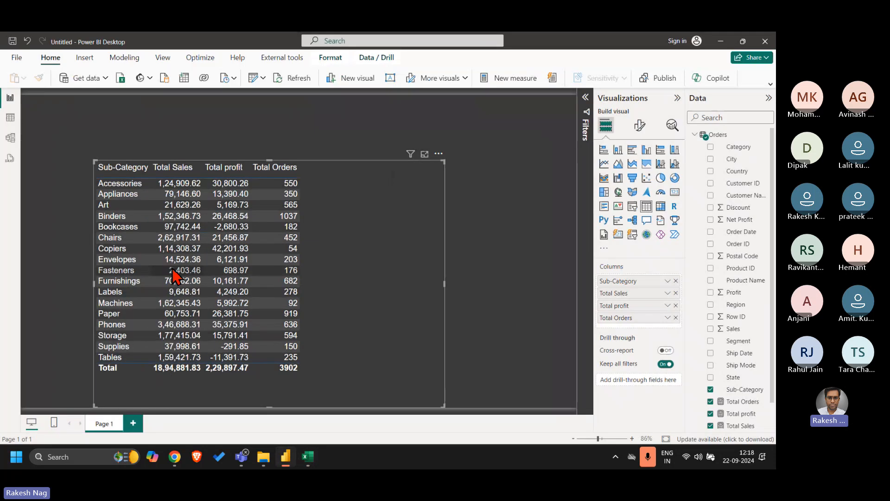
{"action": "left_click", "coordinate": [185, 78]}
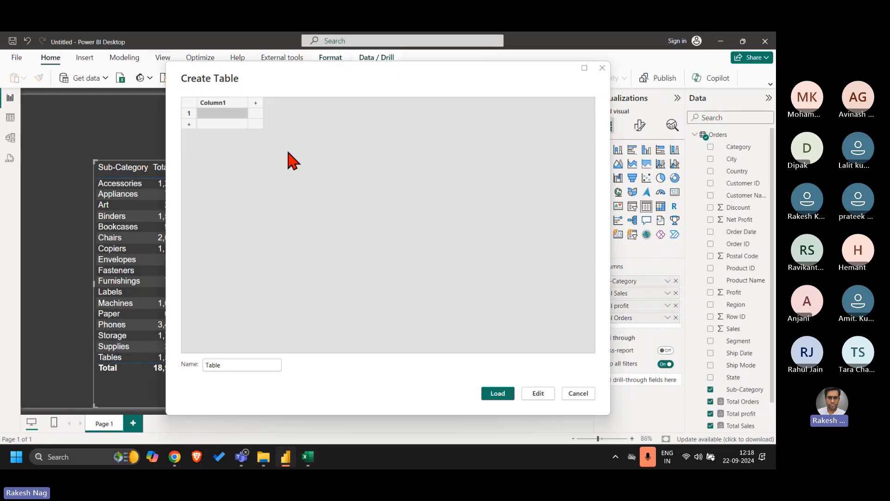
{"action": "key", "text": "ctrl+v"}
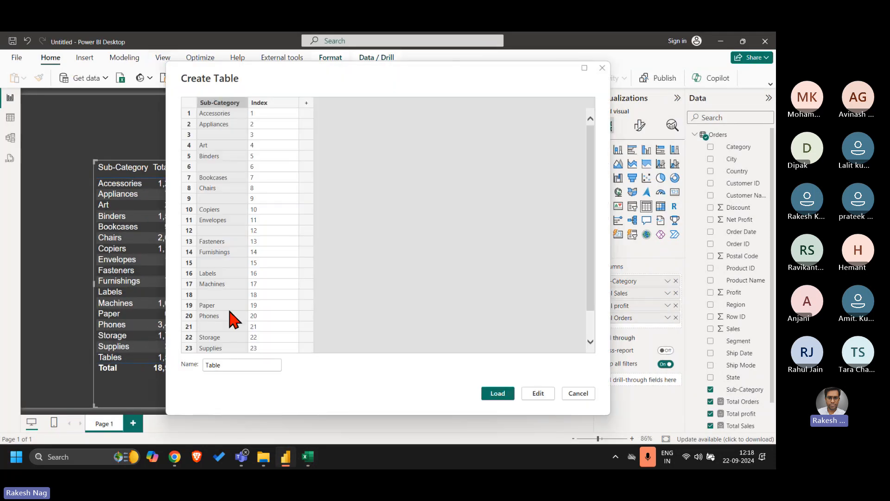
Step: Open the new table in the Power Query Editor and apply it to the data model under the name Table
{"action": "left_click", "coordinate": [224, 366]}
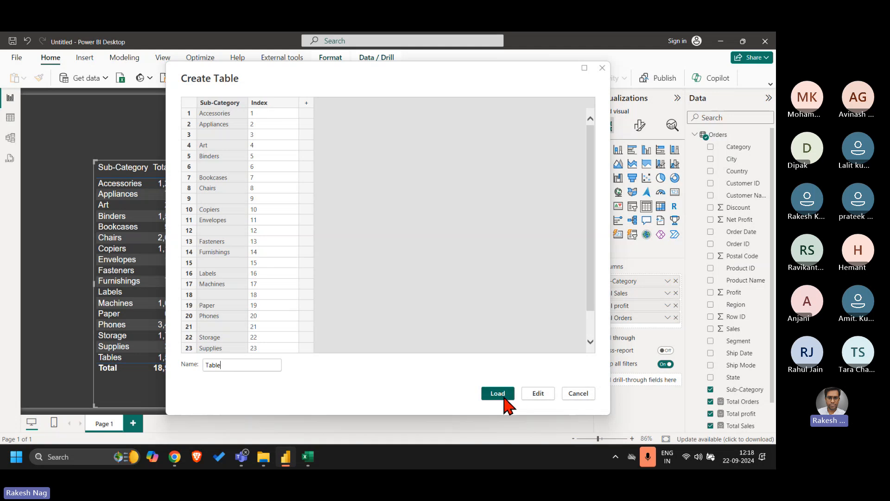
{"action": "left_click", "coordinate": [533, 394]}
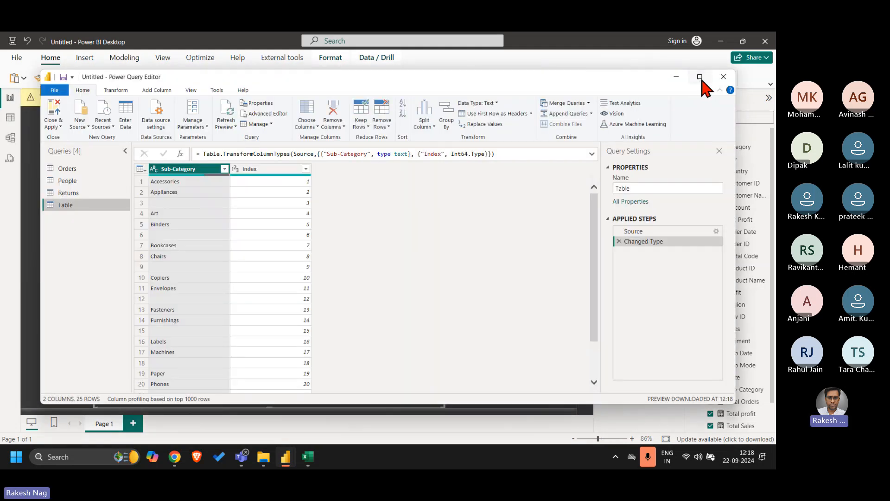
{"action": "left_click", "coordinate": [699, 77]}
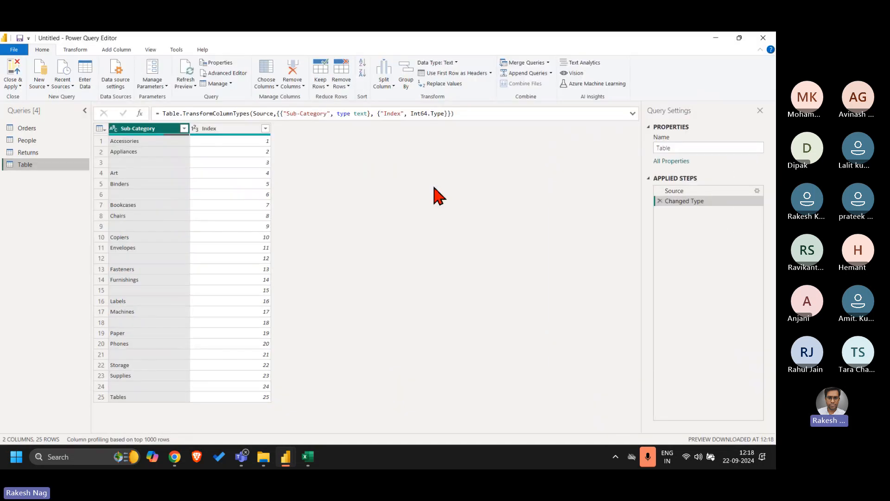
{"action": "left_click", "coordinate": [18, 68]}
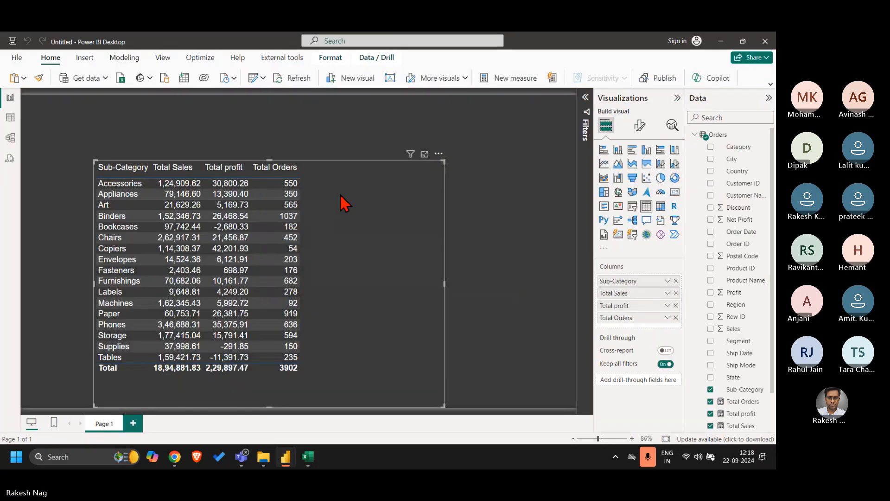
Step: View the rows of the new Table in the model's table data view
{"action": "left_click", "coordinate": [10, 117]}
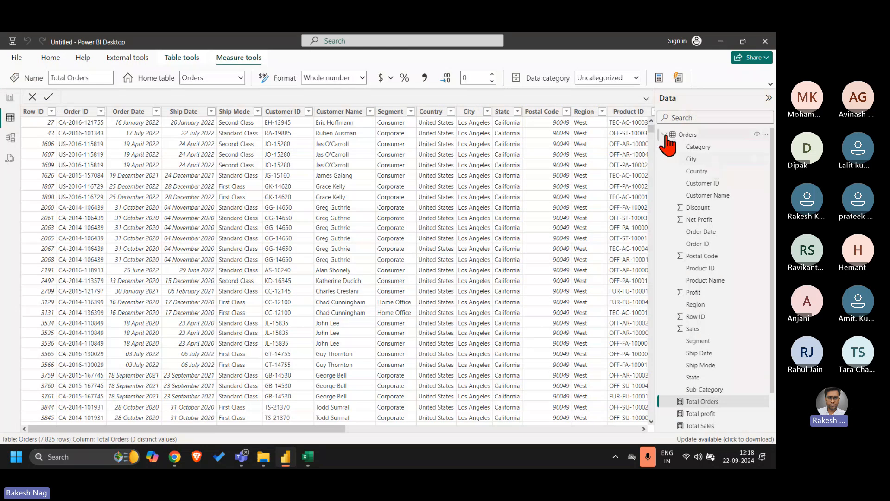
{"action": "left_click", "coordinate": [665, 135]}
{"action": "left_click", "coordinate": [685, 171]}
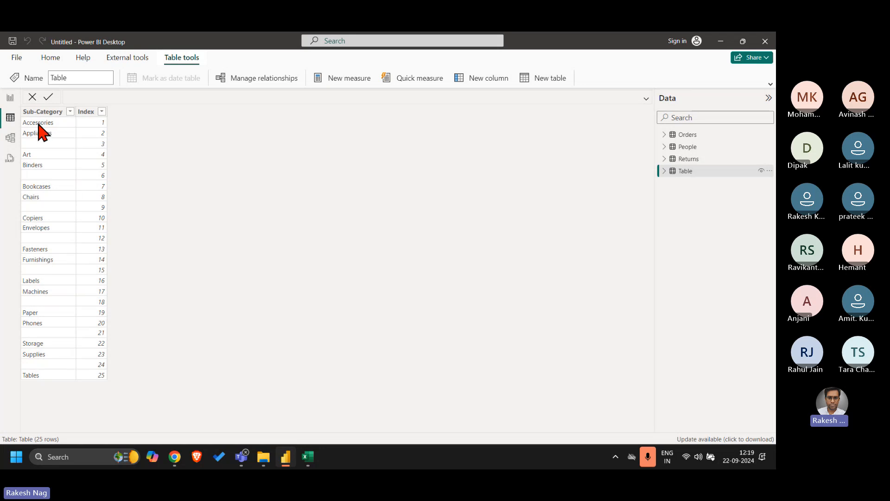
Step: Return to the report page, shift the sales table visual toward the page's left edge and narrow it to its columns
{"action": "left_click", "coordinate": [10, 99]}
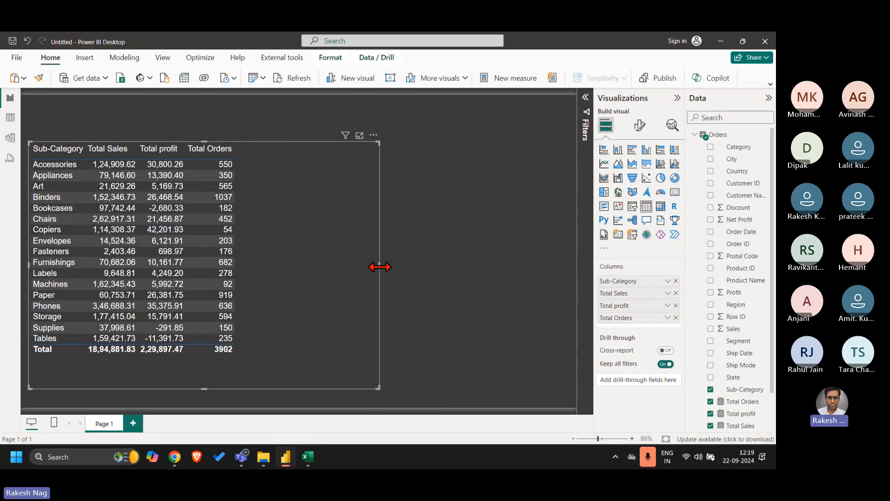
{"action": "left_click_drag", "start_coordinate": [379, 265], "coordinate": [260, 265]}
Step: Create a second table visual beside the sales table and add the Sub-Category field from Table
{"action": "left_click", "coordinate": [324, 266]}
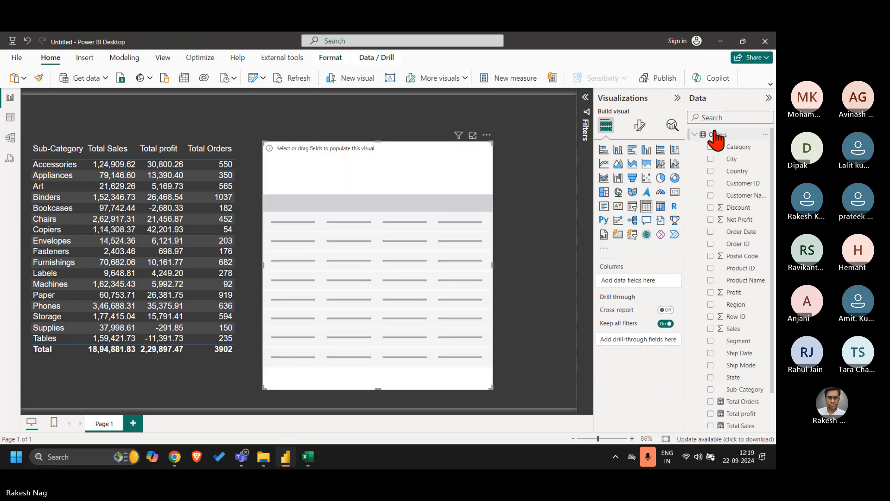
{"action": "left_click", "coordinate": [695, 135]}
{"action": "left_click", "coordinate": [695, 171]}
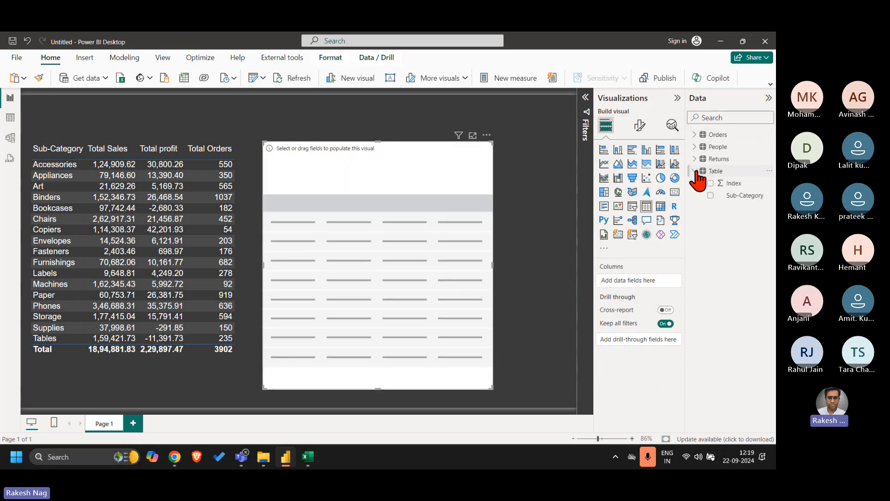
{"action": "left_click", "coordinate": [711, 195]}
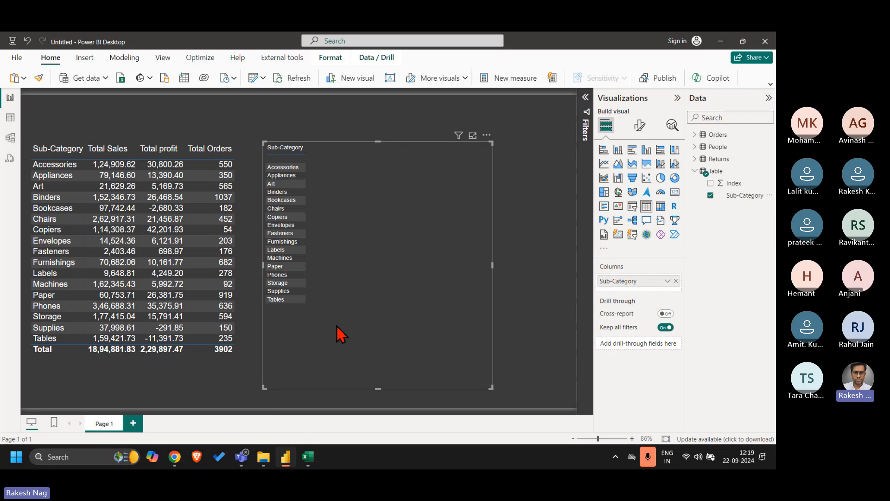
Step: Open the Sub-Category table visual in focus mode and set its grid's global font size to 14
{"action": "left_click", "coordinate": [473, 136]}
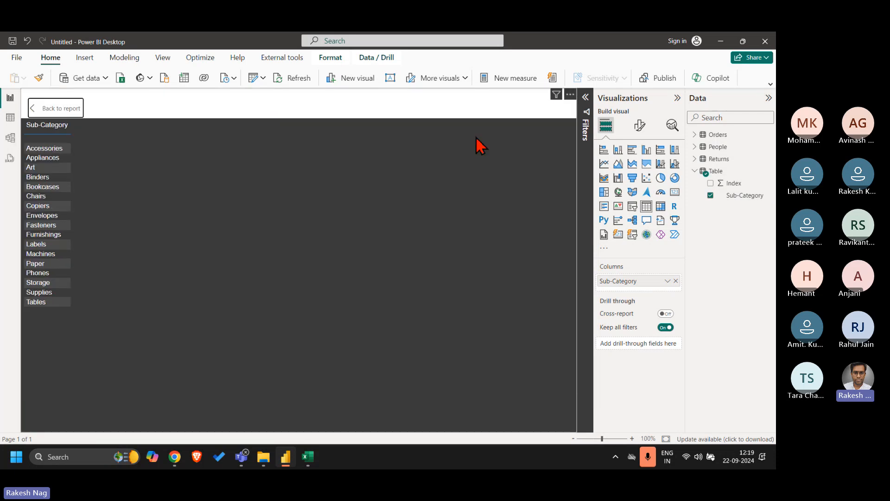
{"action": "left_click", "coordinate": [635, 132]}
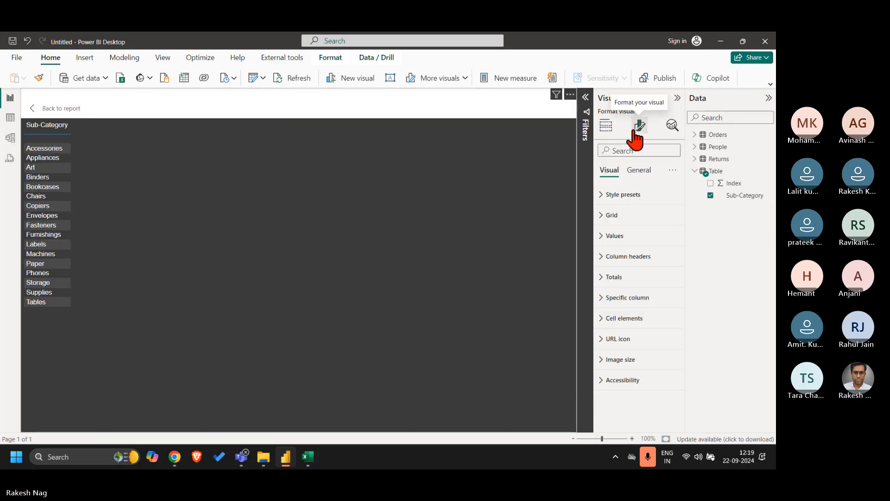
{"action": "left_click", "coordinate": [640, 217]}
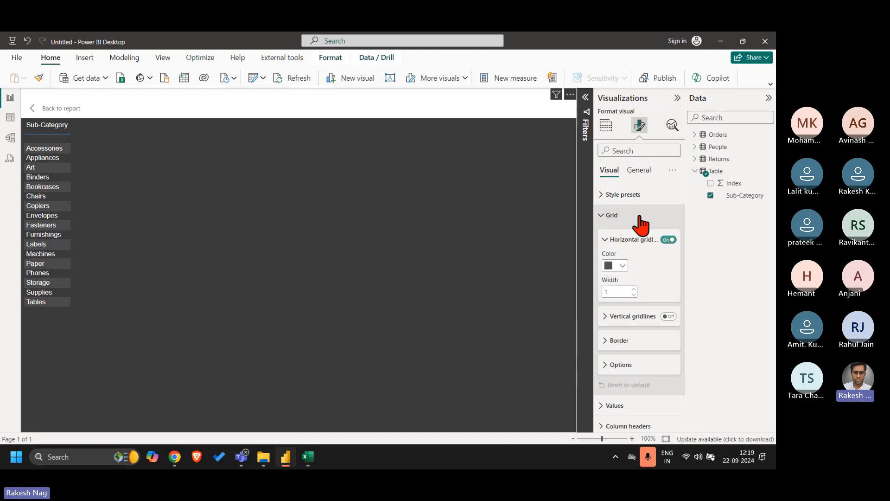
{"action": "left_click", "coordinate": [639, 364]}
{"action": "left_click", "coordinate": [628, 416]}
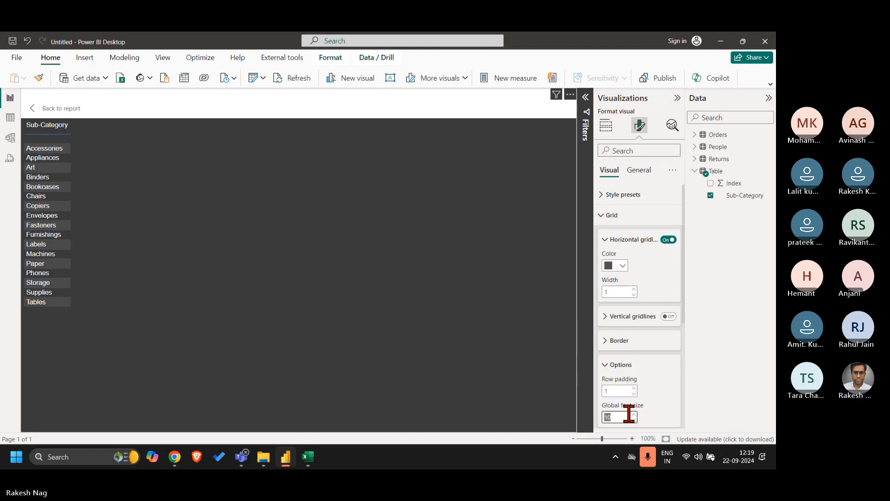
{"action": "type", "text": "13"}
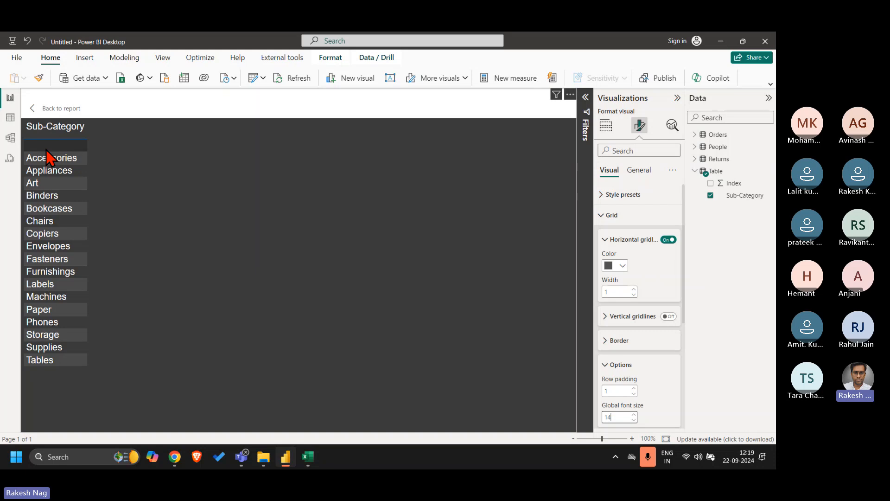
Step: Switch to Excel and examine the blank rows between sub-categories on Sheet1, then return to Power BI
{"action": "key", "text": "alt+Tab"}
{"action": "left_click", "coordinate": [68, 141]}
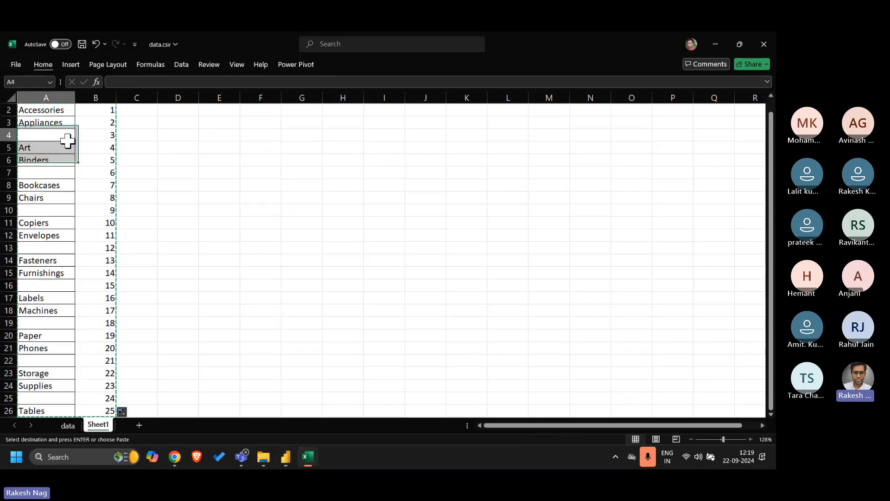
{"action": "key", "text": "shift+space"}
{"action": "key", "text": "Down"}
{"action": "key", "text": "Down"}
{"action": "key", "text": "Down"}
{"action": "key", "text": "shift+space"}
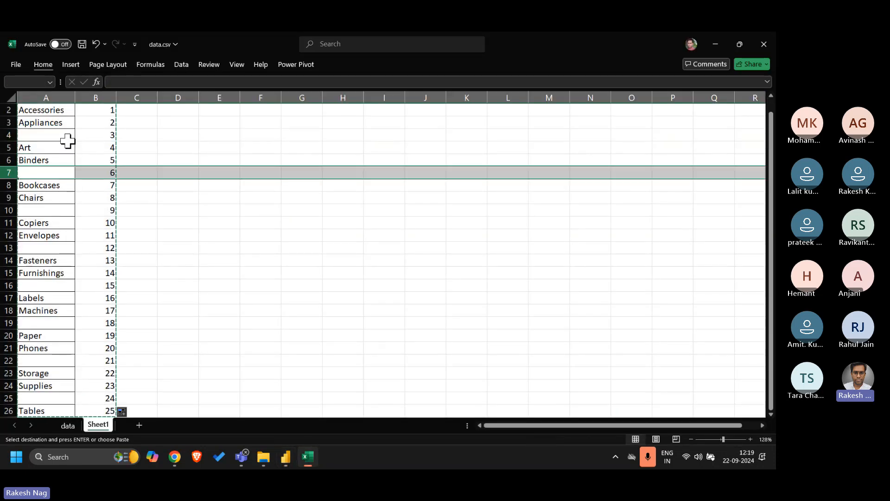
{"action": "key", "text": "Down"}
{"action": "key", "text": "Down"}
{"action": "key", "text": "Down"}
{"action": "key", "text": "shift+space"}
{"action": "key", "text": "Down"}
{"action": "key", "text": "Down"}
{"action": "key", "text": "Down"}
{"action": "key", "text": "shift+space"}
{"action": "key", "text": "Down"}
{"action": "key", "text": "Down"}
{"action": "key", "text": "Down"}
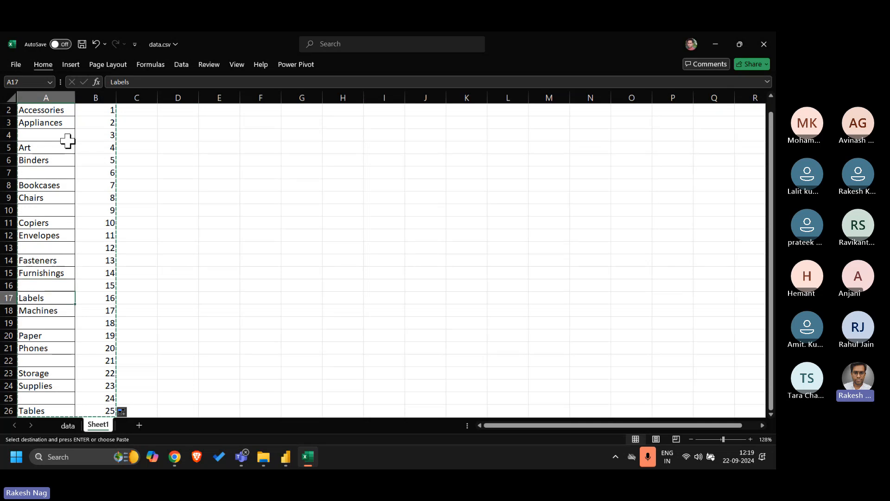
{"action": "key", "text": "shift+space"}
{"action": "key", "text": "alt+Tab"}
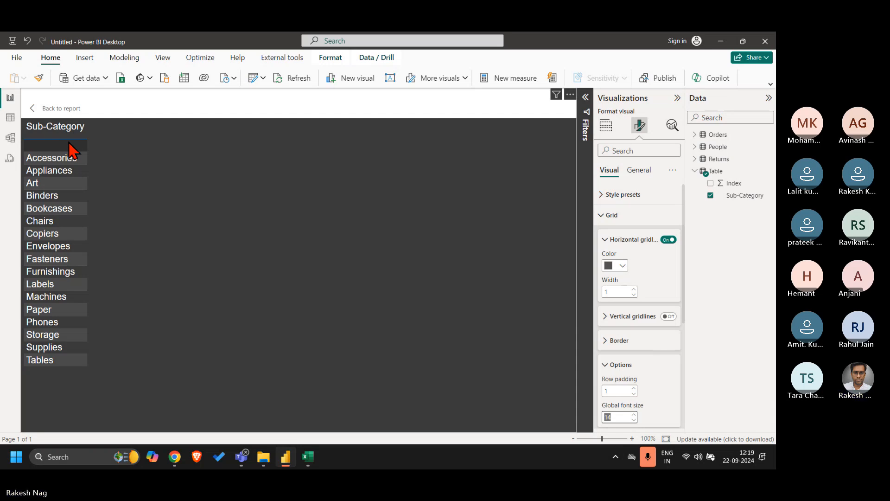
Step: Add a new calculated column to Table in the table data view and name it SC in the formula
{"action": "left_click", "coordinate": [10, 117]}
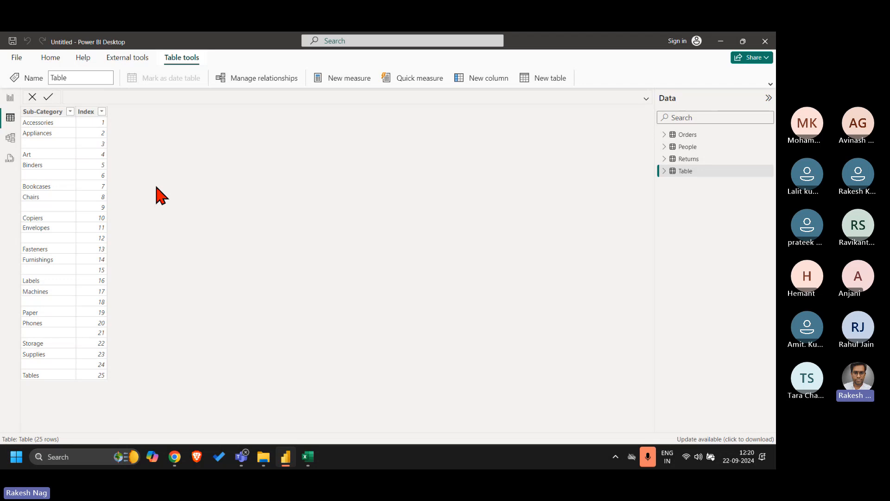
{"action": "left_click", "coordinate": [494, 79]}
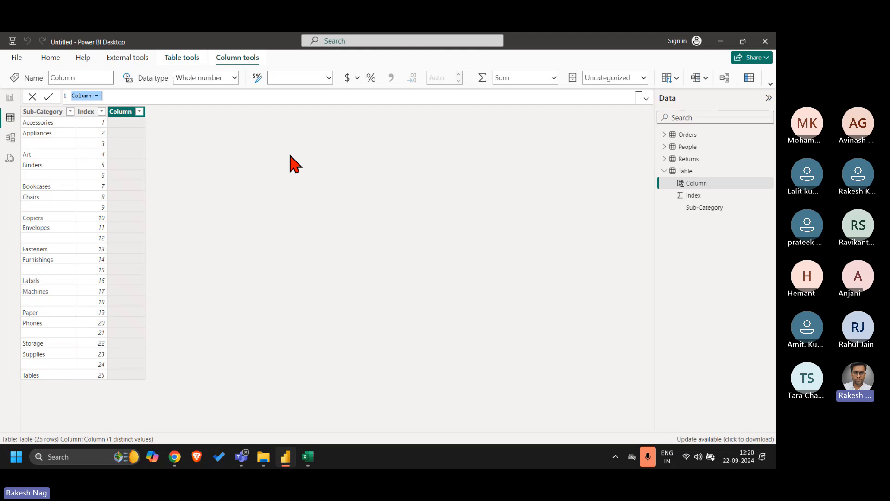
{"action": "key", "text": "shift+Left"}
{"action": "key", "text": "shift+Left"}
{"action": "key", "text": "shift+Left"}
{"action": "type", "text": "sc"}
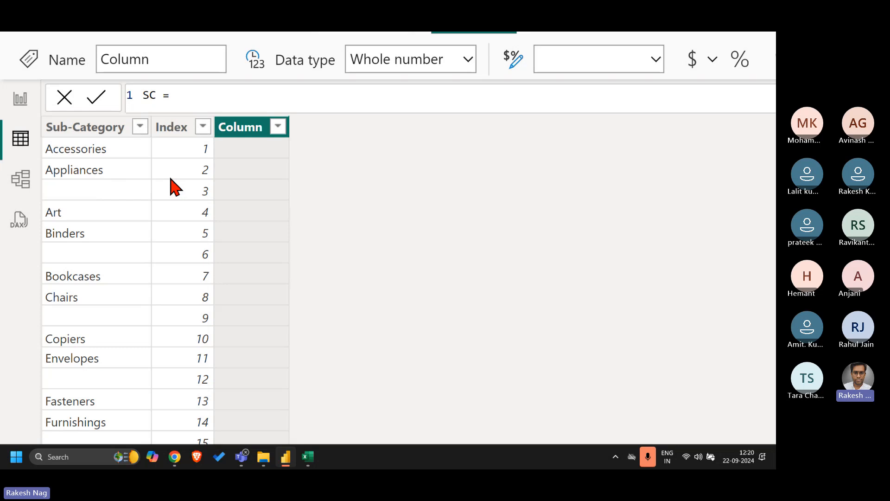
Step: Define the SC column as REPT(" ",[Index]) and commit the formula
{"action": "type", "text": "rep"}
{"action": "key", "text": "Down"}
{"action": "key", "text": "Tab"}
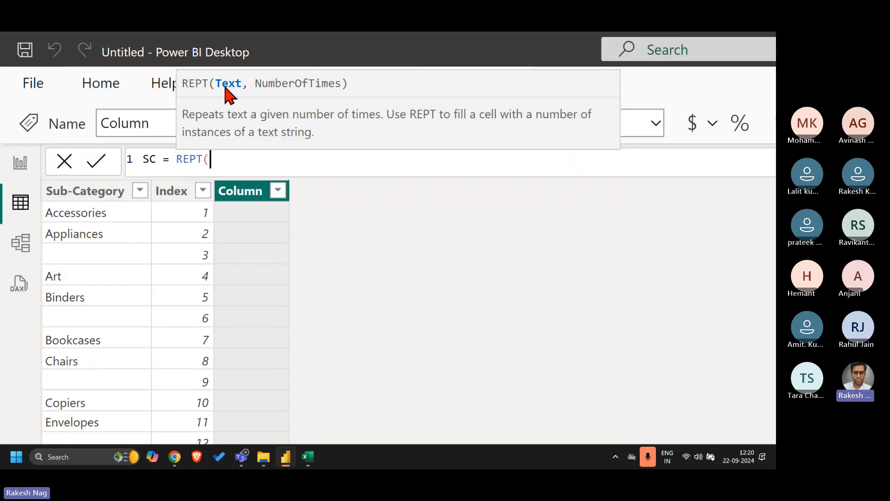
{"action": "type", "text": "\" \""}
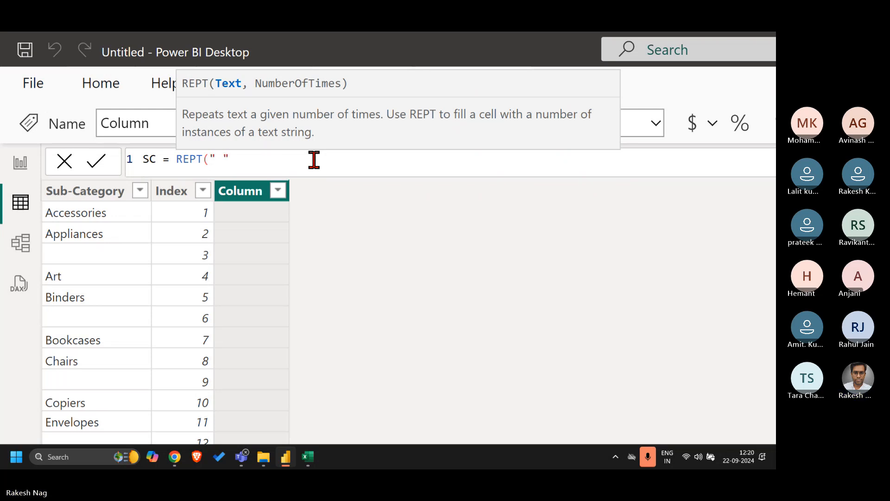
{"action": "type", "text": ","}
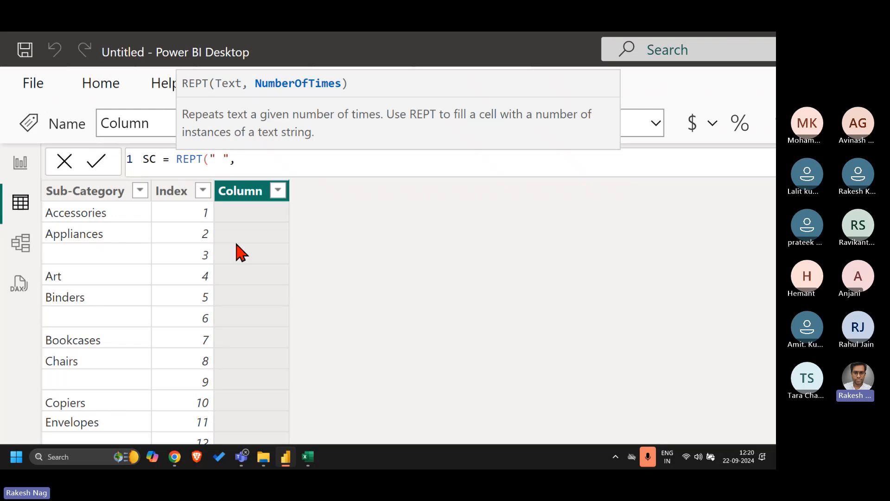
{"action": "type", "text": "["}
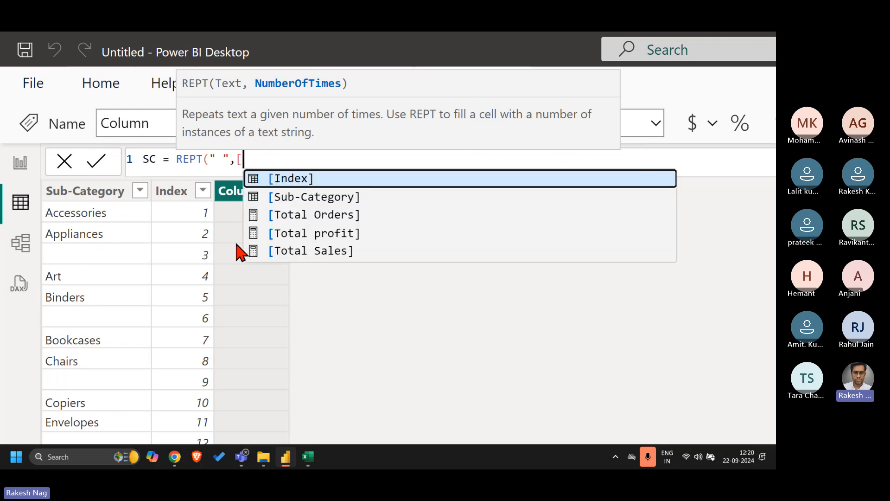
{"action": "type", "text": "In"}
{"action": "key", "text": "Tab"}
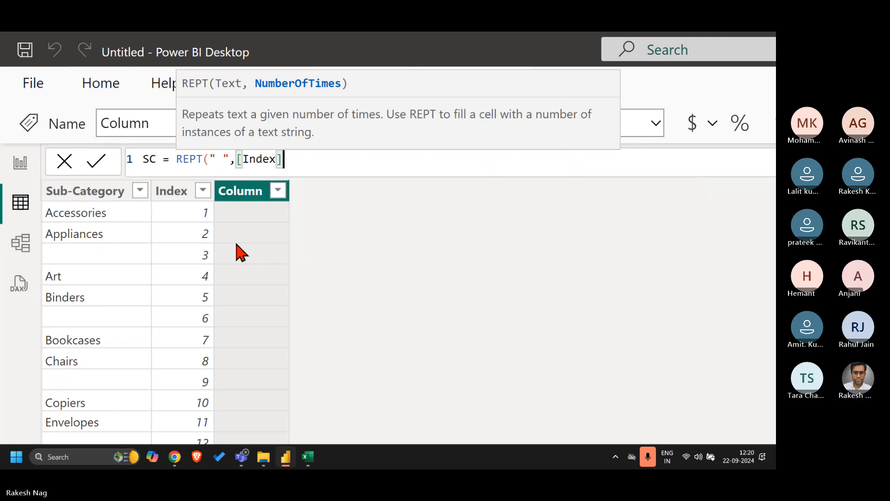
{"action": "type", "text": ")"}
{"action": "key", "text": "Return"}
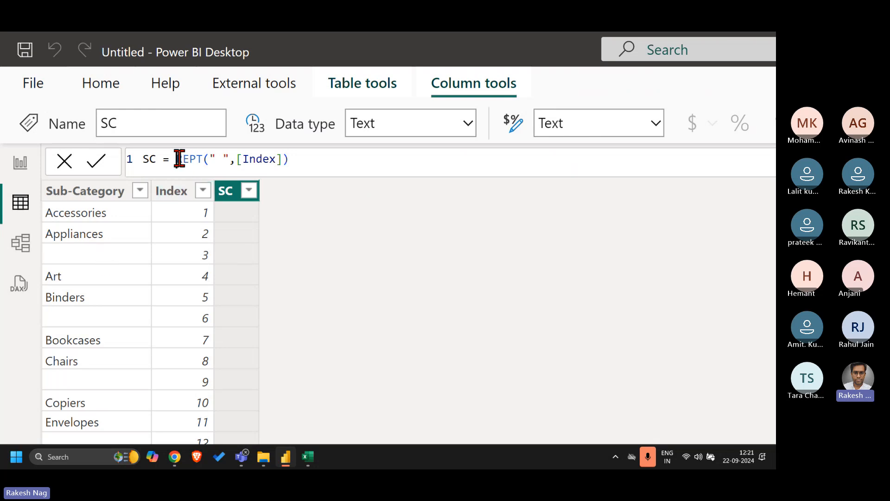
Step: Wrap the SC formula's REPT expression in an IF that tests ISBLANK([Sub-Category]), keeping REPT as the true result
{"action": "left_click_drag", "start_coordinate": [177, 159], "coordinate": [305, 157]}
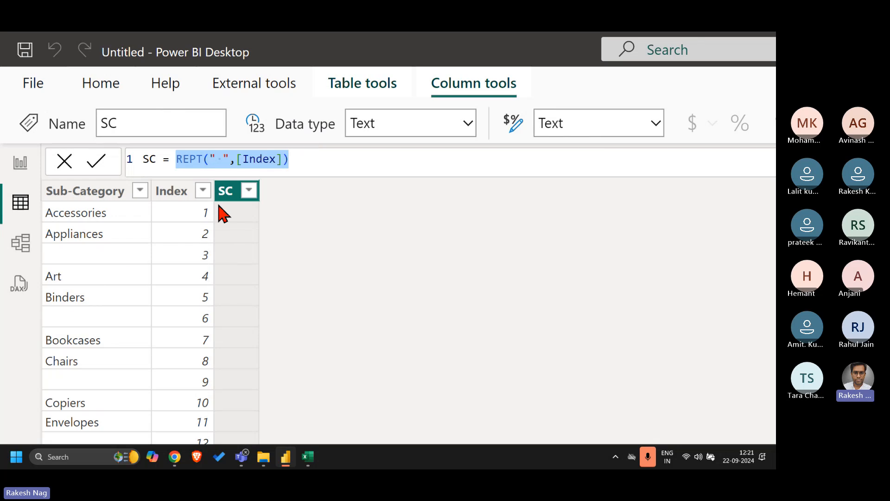
{"action": "key", "text": "Left"}
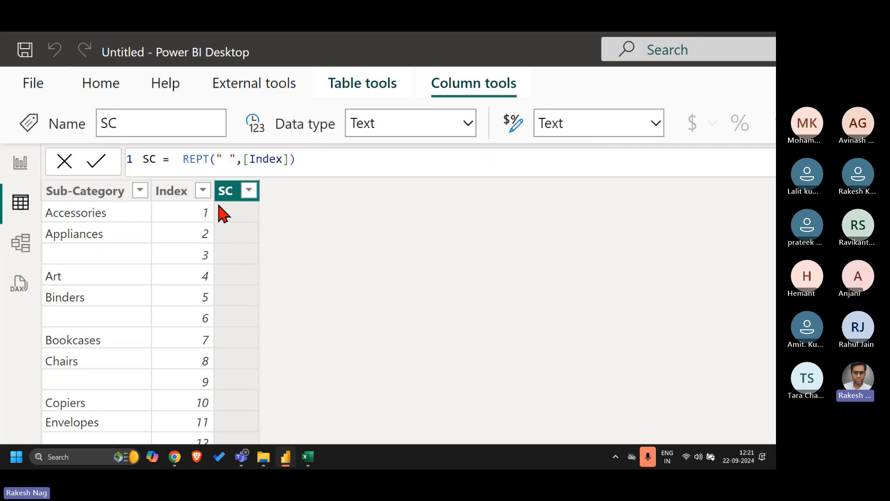
{"action": "type", "text": "if"}
{"action": "key", "text": "Tab"}
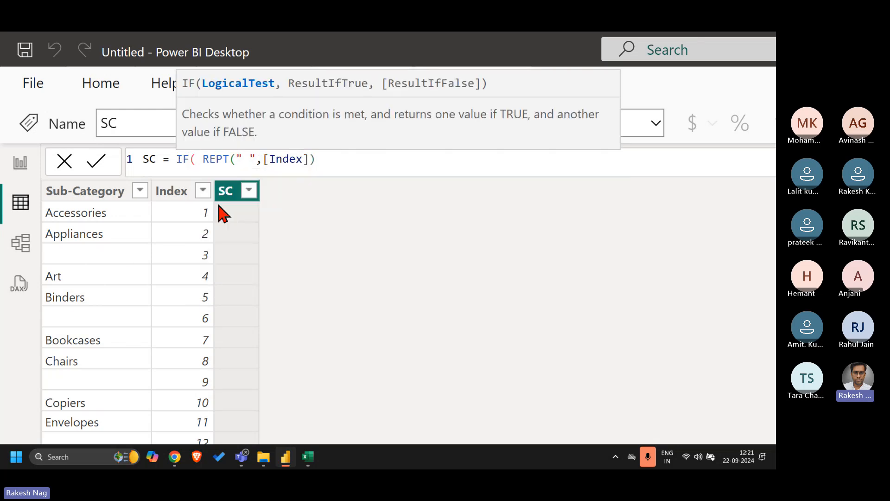
{"action": "type", "text": "[sub"}
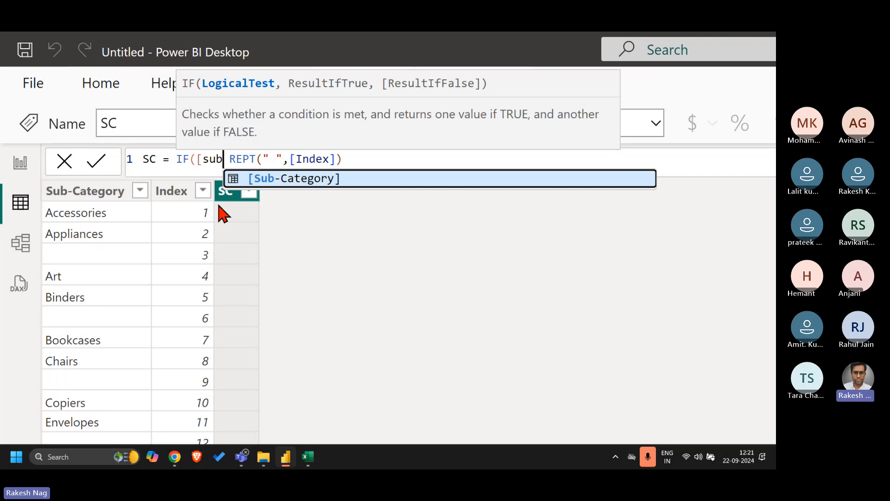
{"action": "key", "text": "Tab"}
{"action": "key", "text": "Left"}
{"action": "key", "text": "Left"}
{"action": "key", "text": "Left"}
{"action": "key", "text": "Left"}
{"action": "key", "text": "Left"}
{"action": "key", "text": "Left"}
{"action": "key", "text": "Left"}
{"action": "key", "text": "Left"}
{"action": "key", "text": "Left"}
{"action": "key", "text": "Left"}
{"action": "key", "text": "Left"}
{"action": "key", "text": "Left"}
{"action": "key", "text": "Left"}
{"action": "key", "text": "Left"}
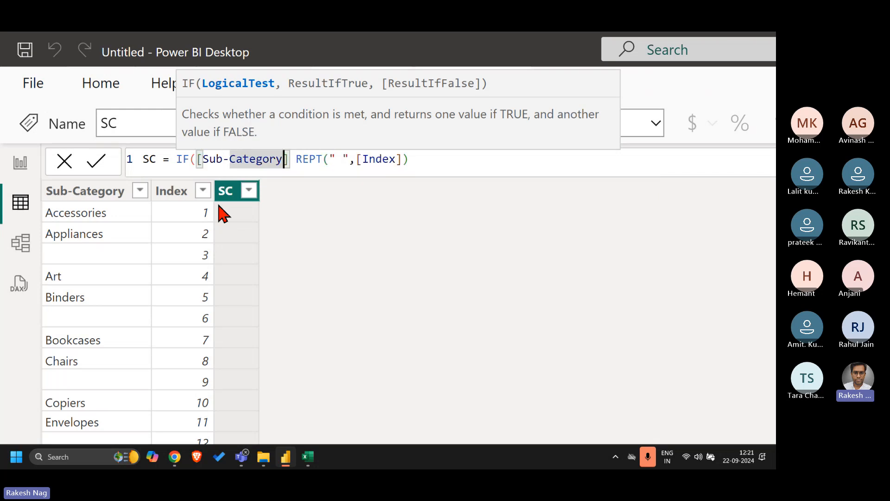
{"action": "type", "text": "isbl"}
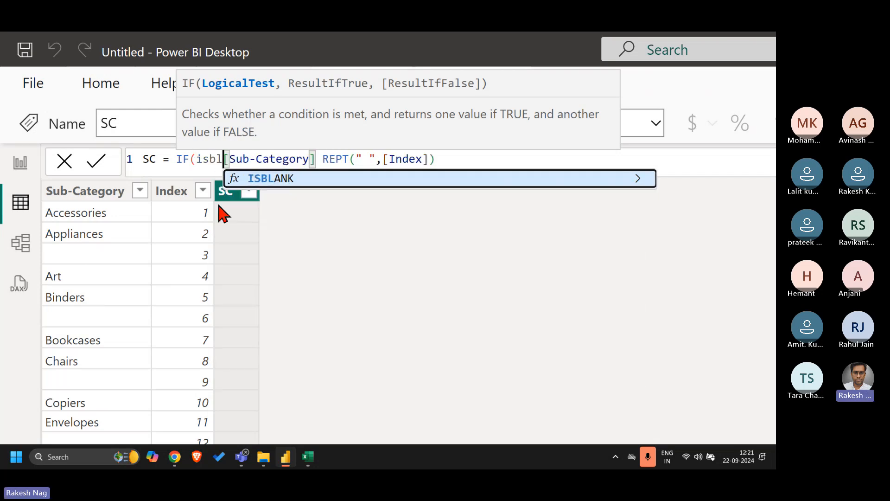
{"action": "key", "text": "Tab"}
{"action": "key", "text": "Right"}
{"action": "key", "text": "Right"}
{"action": "key", "text": "Right"}
{"action": "key", "text": "Right"}
{"action": "key", "text": "Right"}
{"action": "key", "text": "Right"}
{"action": "key", "text": "Right"}
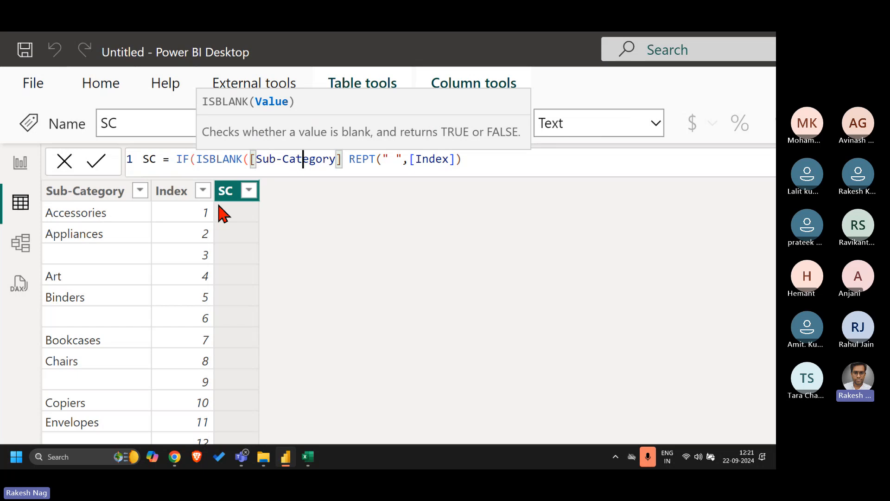
{"action": "key", "text": "Right"}
{"action": "key", "text": "Right"}
{"action": "key", "text": "Right"}
{"action": "key", "text": "Right"}
{"action": "key", "text": "Right"}
{"action": "key", "text": "Right"}
{"action": "type", "text": "),"}
{"action": "key", "text": "shift+End"}
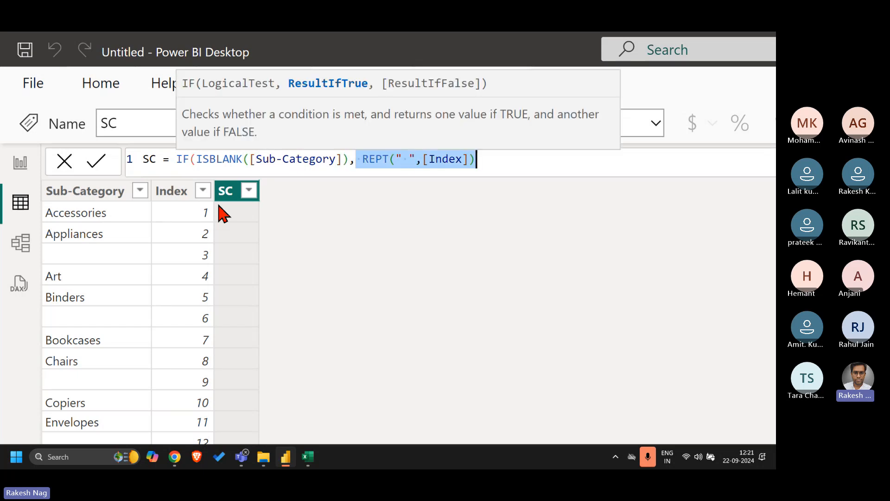
Step: Add [Sub-Category] as the IF function's false result and commit the SC formula
{"action": "key", "text": "Left"}
{"action": "key", "text": "Left"}
{"action": "key", "text": "Left"}
{"action": "key", "text": "shift+Left"}
{"action": "key", "text": "shift+Left"}
{"action": "key", "text": "shift+Left"}
{"action": "key", "text": "shift+Left"}
{"action": "key", "text": "shift+Left"}
{"action": "key", "text": "shift+Left"}
{"action": "key", "text": "shift+Left"}
{"action": "key", "text": "shift+Left"}
{"action": "key", "text": "shift+Left"}
{"action": "key", "text": "shift+Left"}
{"action": "key", "text": "shift+Left"}
{"action": "key", "text": "shift+Left"}
{"action": "key", "text": "shift+Left"}
{"action": "key", "text": "shift+Left"}
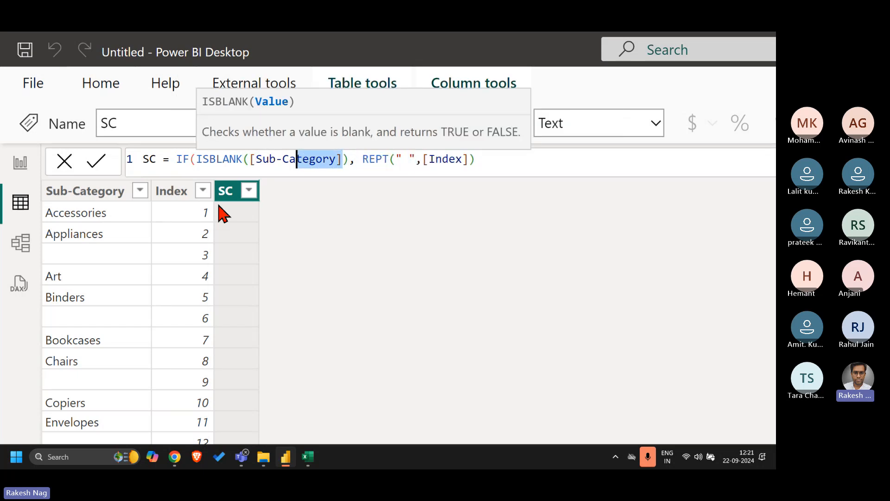
{"action": "key", "text": "ctrl+c"}
{"action": "key", "text": "End"}
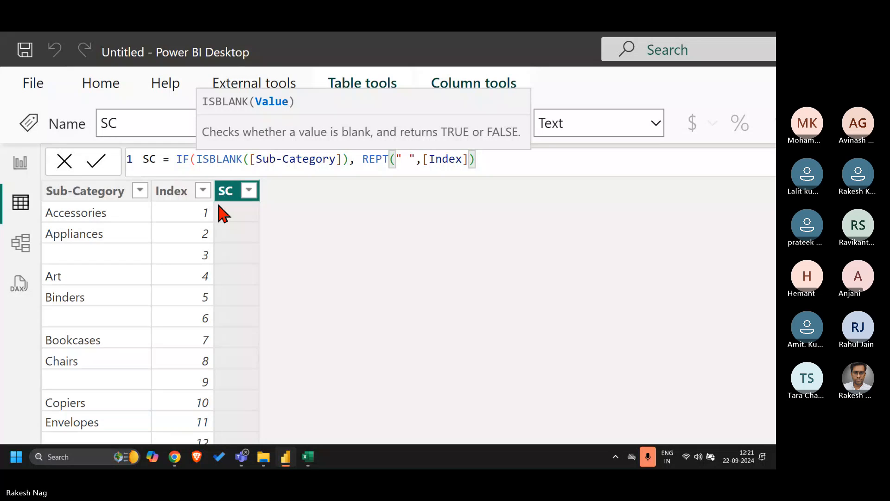
{"action": "type", "text": ","}
{"action": "key", "text": "ctrl+v"}
{"action": "type", "text": ")"}
{"action": "key", "text": "Return"}
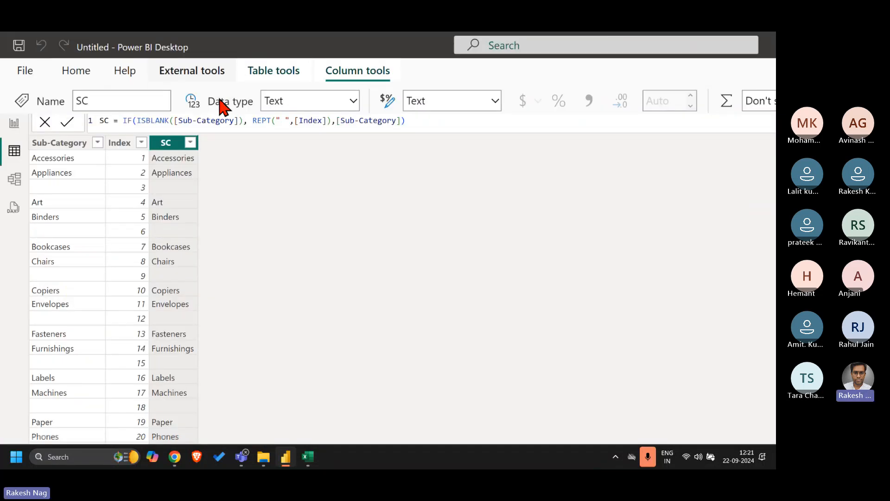
Step: Return to the report and replace the Sub-Category field with SC in the focused table visual
{"action": "left_click", "coordinate": [12, 108]}
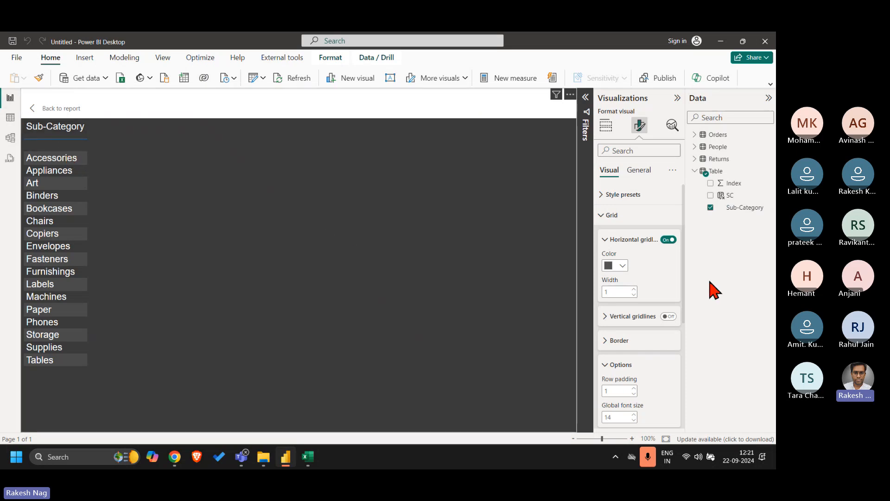
{"action": "left_click", "coordinate": [605, 126]}
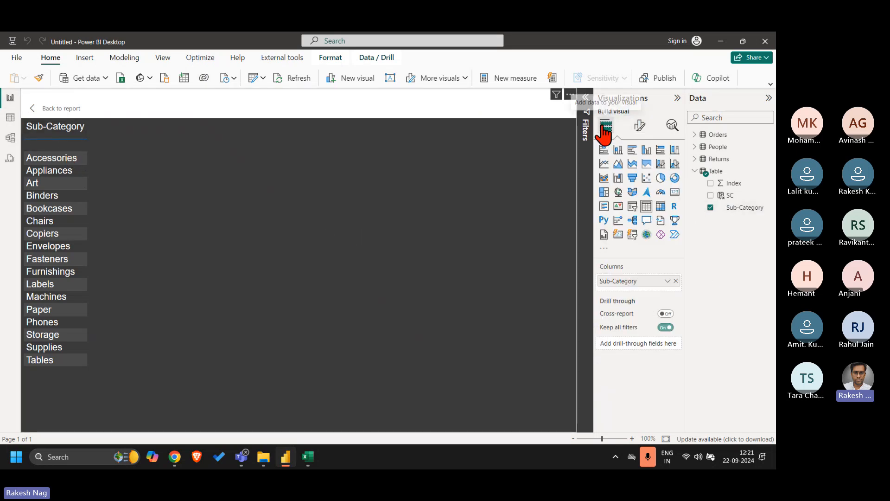
{"action": "left_click", "coordinate": [710, 207]}
{"action": "left_click", "coordinate": [710, 195]}
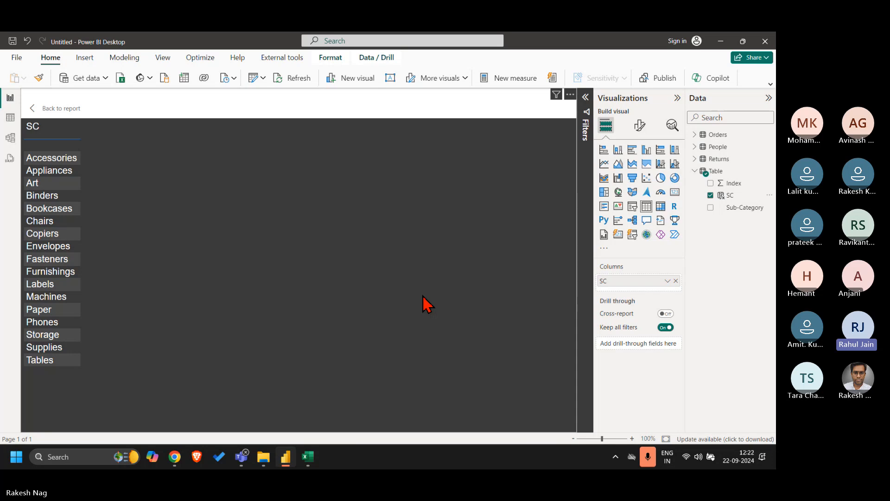
Step: Switch to Chrome and search Google for "transparent character"
{"action": "left_click", "coordinate": [10, 119]}
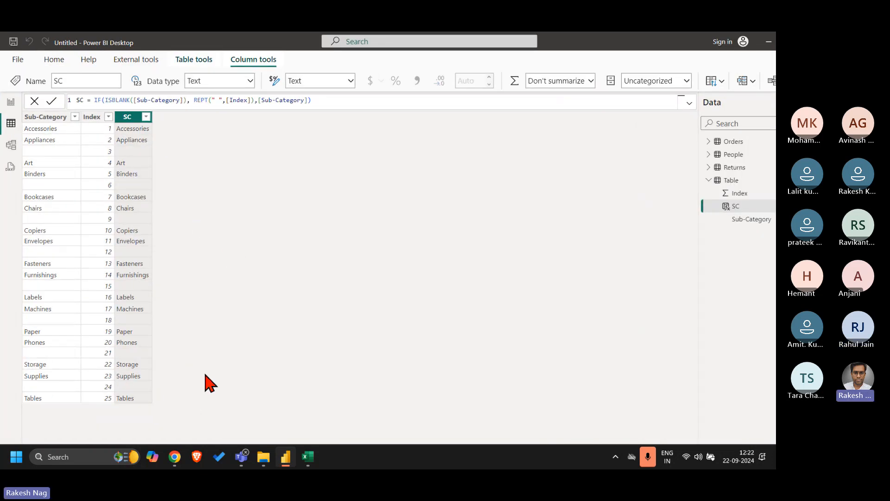
{"action": "left_click", "coordinate": [175, 456]}
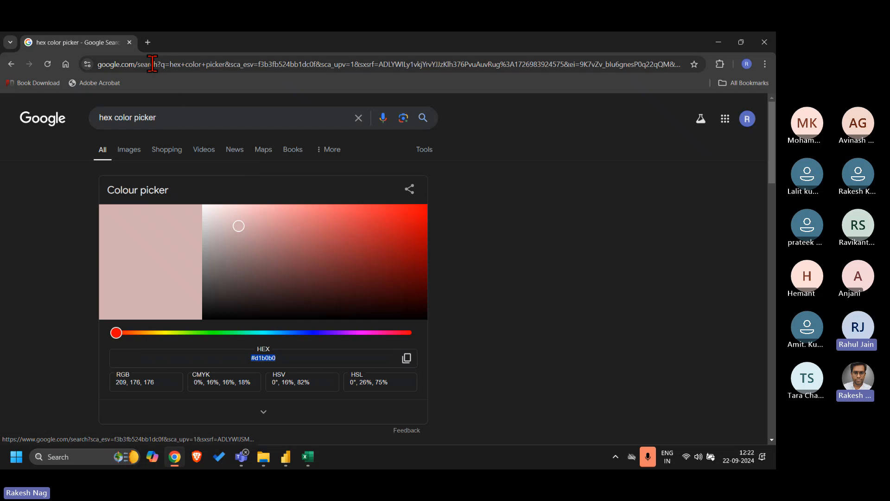
{"action": "left_click", "coordinate": [146, 61]}
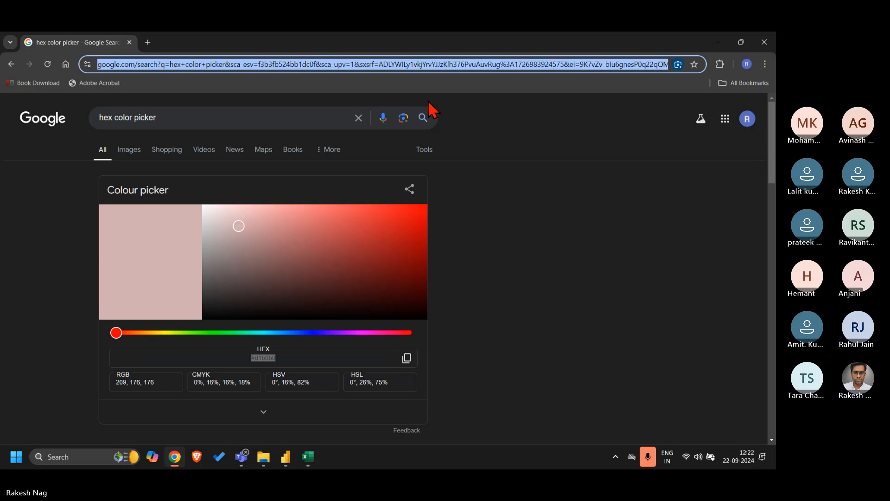
{"action": "type", "text": "tran"}
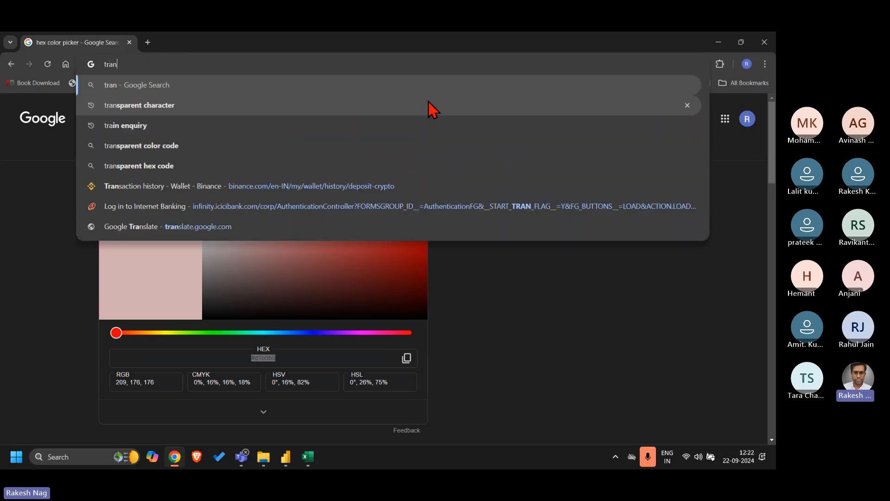
{"action": "left_click", "coordinate": [184, 111]}
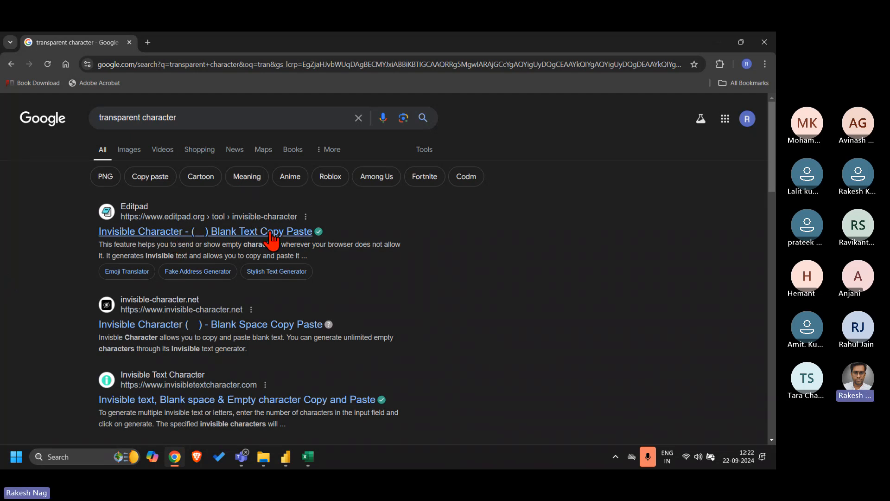
Step: Try to copy the empty character from Editpad's Invisible Character page, dismissing the pop-up and closing the page
{"action": "right_click", "coordinate": [304, 232]}
{"action": "left_click", "coordinate": [324, 255]}
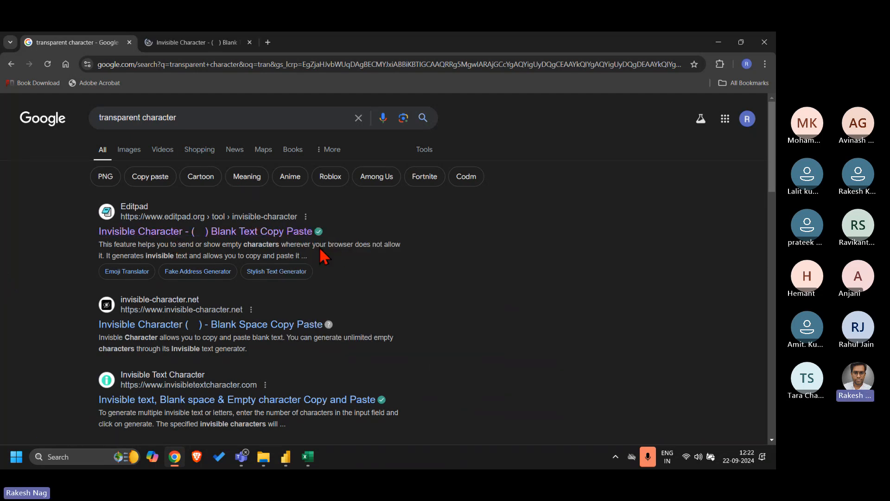
{"action": "key", "text": "ctrl+Tab"}
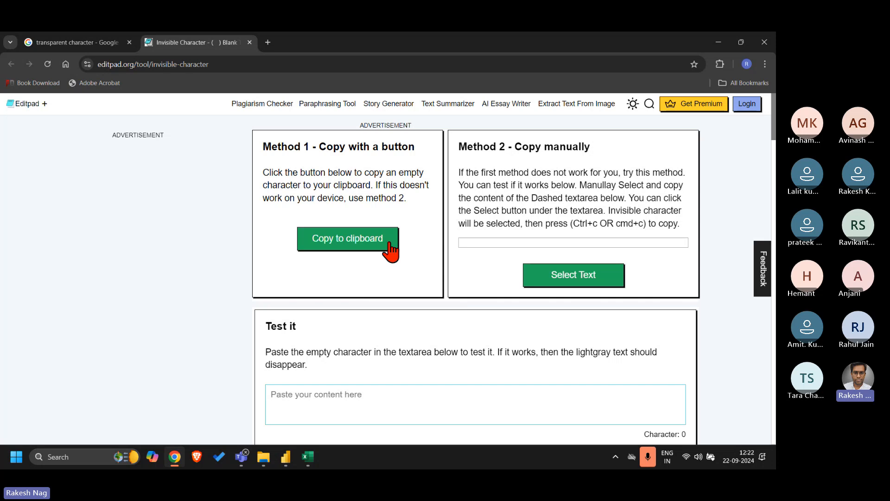
{"action": "left_click", "coordinate": [345, 251]}
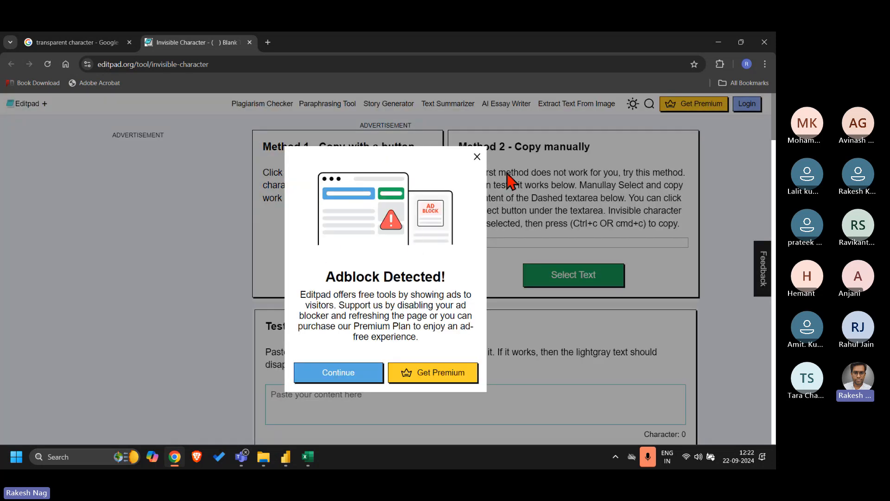
{"action": "left_click", "coordinate": [477, 157]}
{"action": "key", "text": "ctrl+w"}
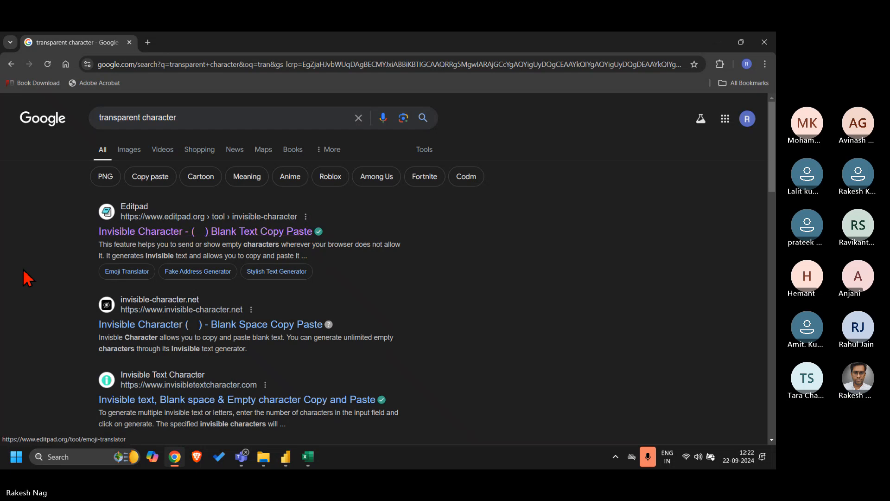
Step: Search for "transparent character copy" and open the invisibletextcharacter.com and invisible-character.net results in new tabs
{"action": "left_click", "coordinate": [217, 117]}
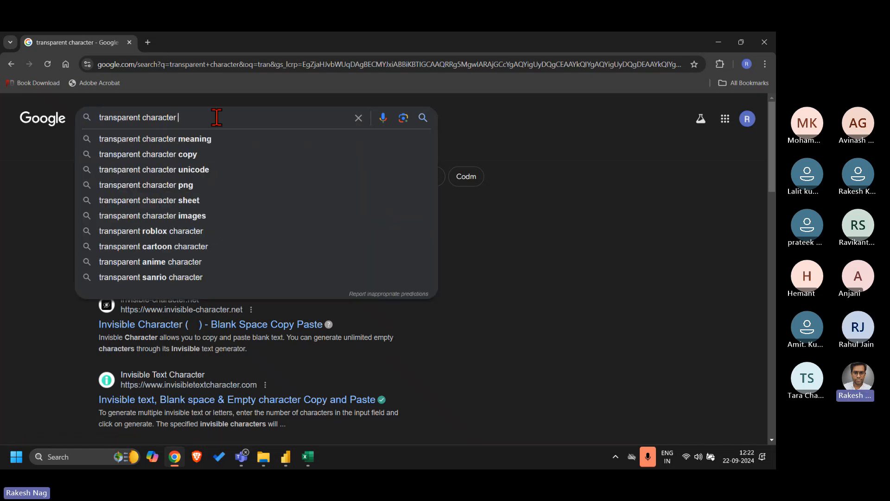
{"action": "left_click", "coordinate": [204, 156]}
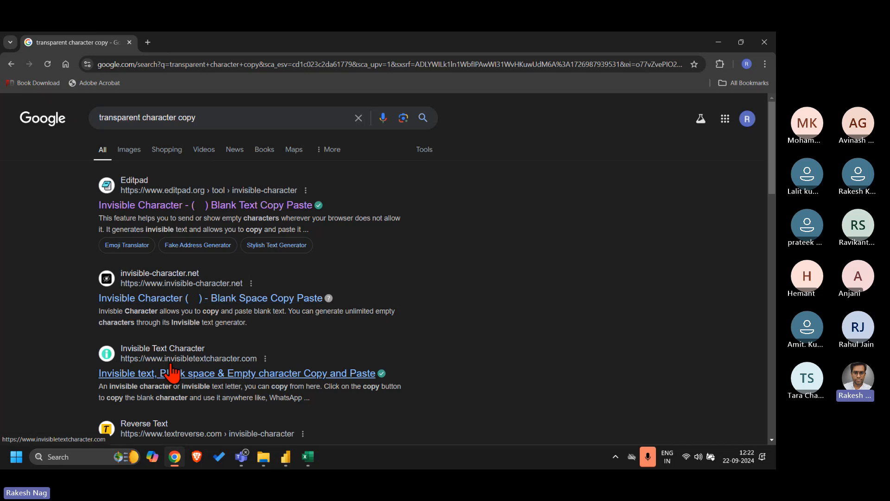
{"action": "right_click", "coordinate": [188, 380]}
{"action": "left_click", "coordinate": [258, 246]}
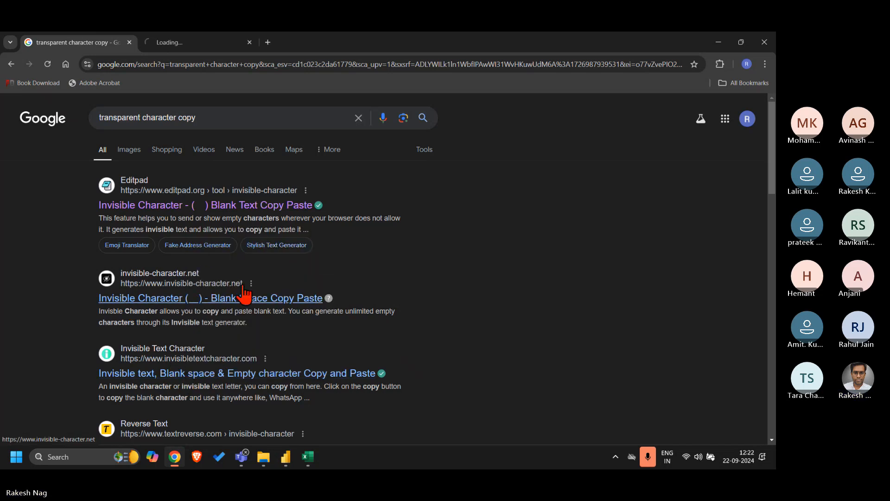
{"action": "right_click", "coordinate": [246, 299]}
{"action": "left_click", "coordinate": [331, 165]}
{"action": "key", "text": "ctrl+Tab"}
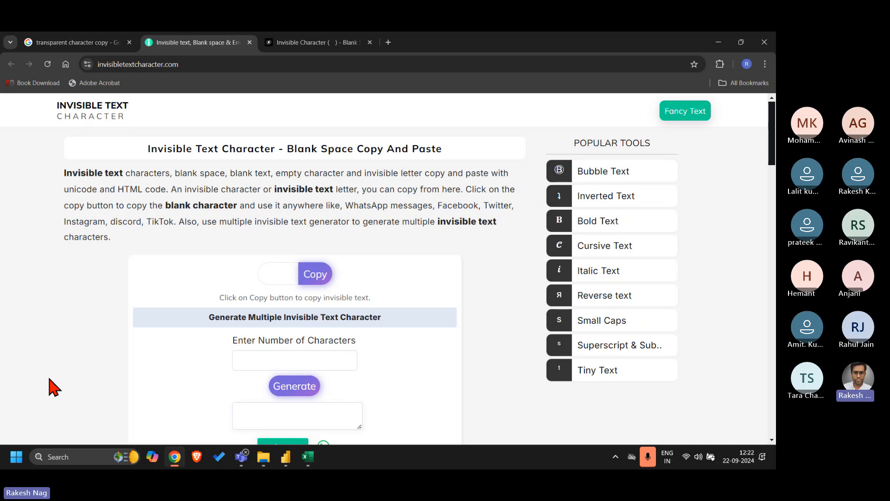
Step: Browse the blank character table on invisibletextcharacter.com and copy the Hair Space character
{"action": "left_click", "coordinate": [314, 278]}
{"action": "scroll", "coordinate": [397, 366], "scroll_direction": "down", "scroll_amount": 8}
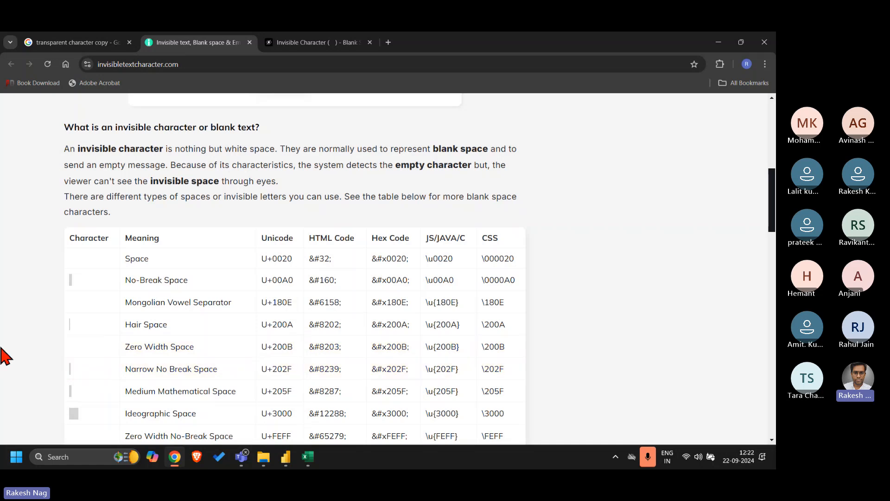
{"action": "scroll", "coordinate": [3, 353], "scroll_direction": "down", "scroll_amount": 2}
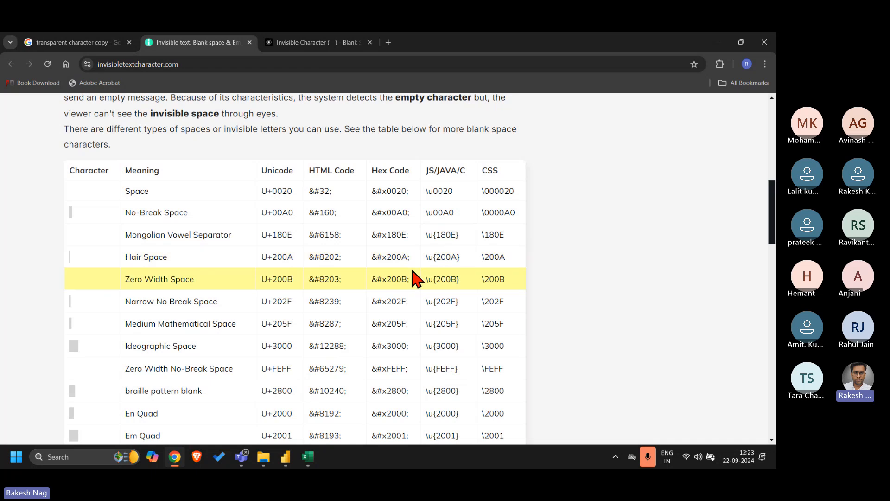
{"action": "scroll", "coordinate": [155, 285], "scroll_direction": "down", "scroll_amount": 3}
{"action": "scroll", "coordinate": [154, 285], "scroll_direction": "down", "scroll_amount": 4}
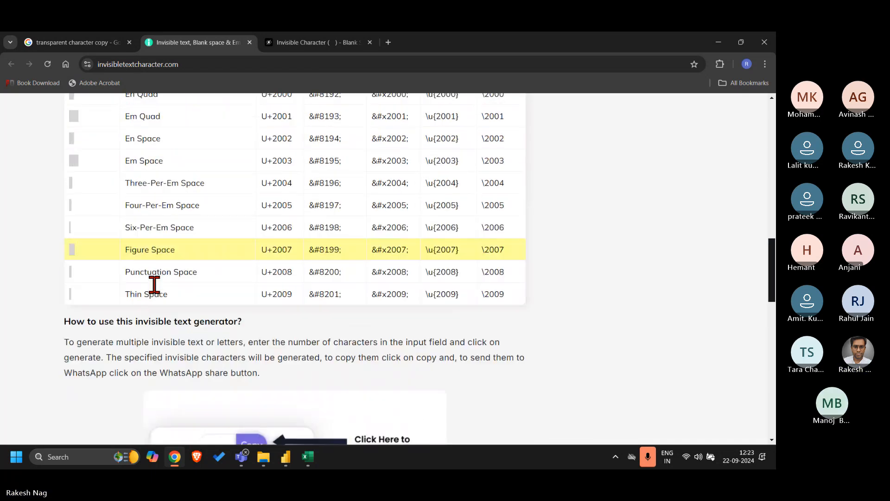
{"action": "scroll", "coordinate": [154, 285], "scroll_direction": "up", "scroll_amount": 6}
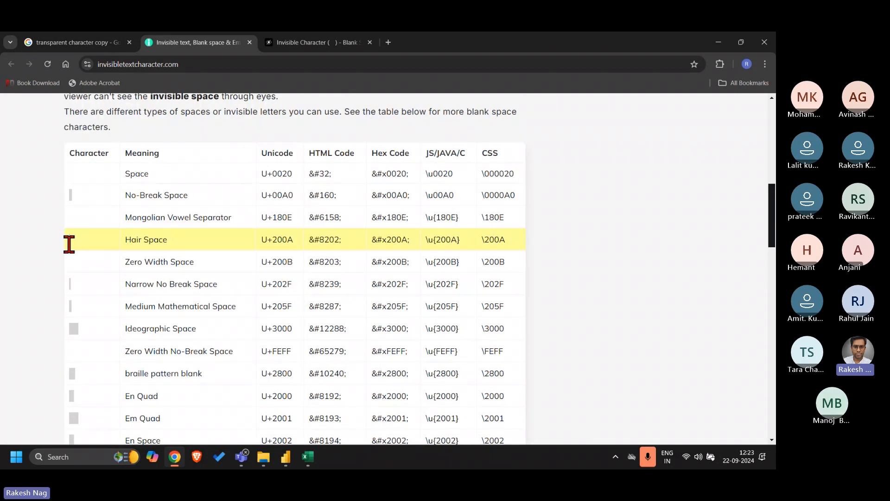
{"action": "left_click_drag", "start_coordinate": [76, 242], "coordinate": [62, 241]}
{"action": "left_click", "coordinate": [62, 241]}
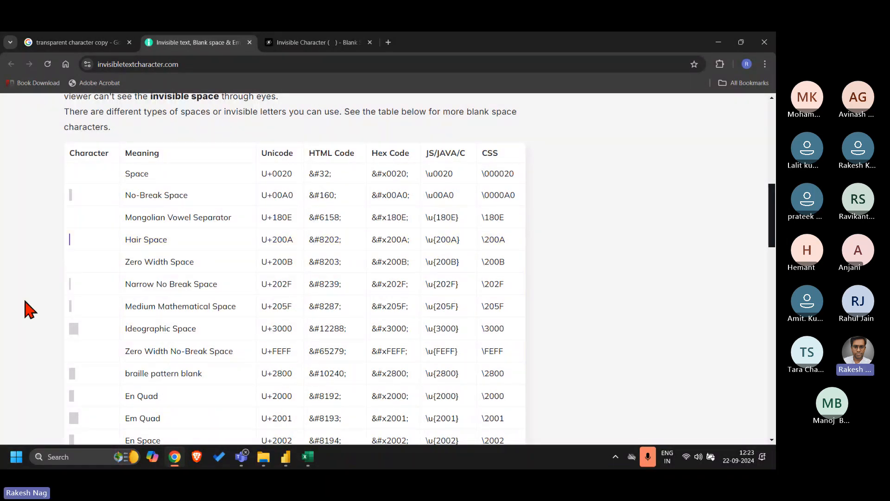
Step: Try the copied Hair Space as the repeated character in the SC formula's REPT in Power BI, and check the report table
{"action": "key", "text": "alt+Tab"}
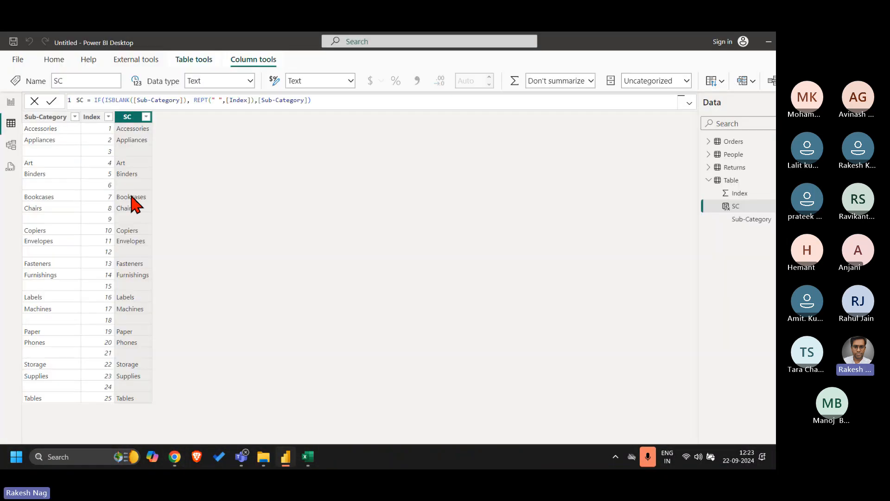
{"action": "left_click", "coordinate": [211, 100]}
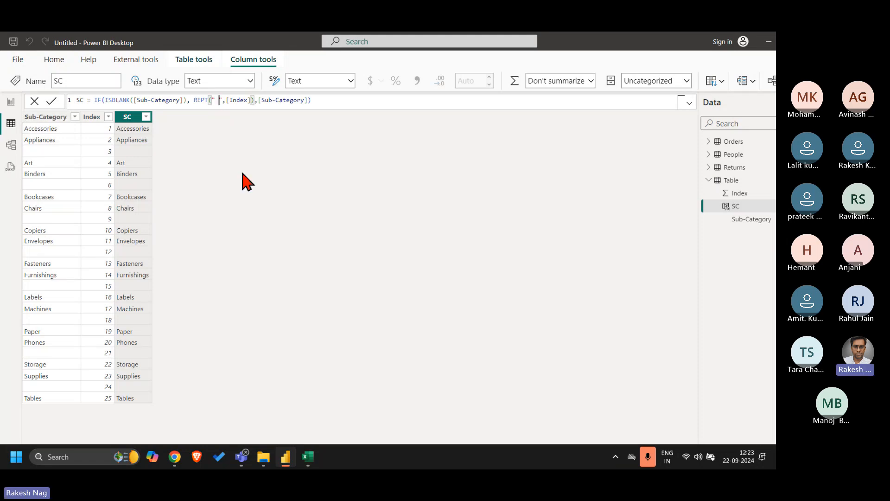
{"action": "key", "text": "BackSpace"}
{"action": "key", "text": "ctrl+v"}
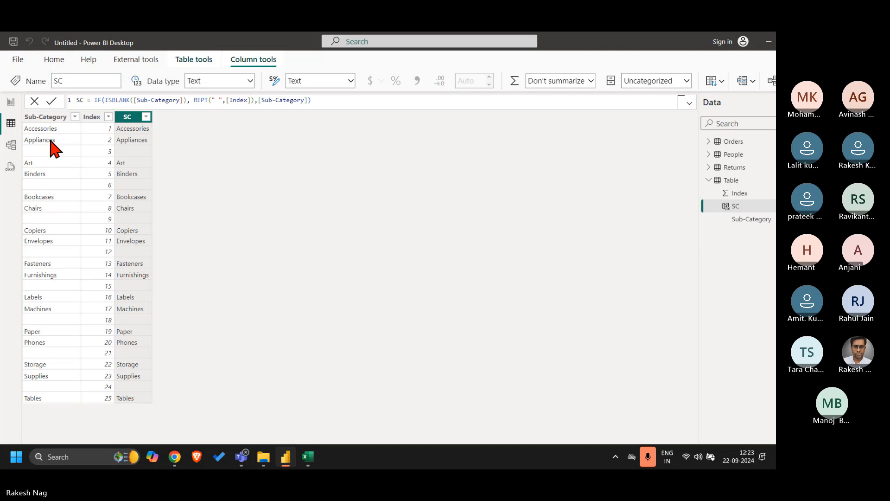
{"action": "left_click", "coordinate": [12, 102]}
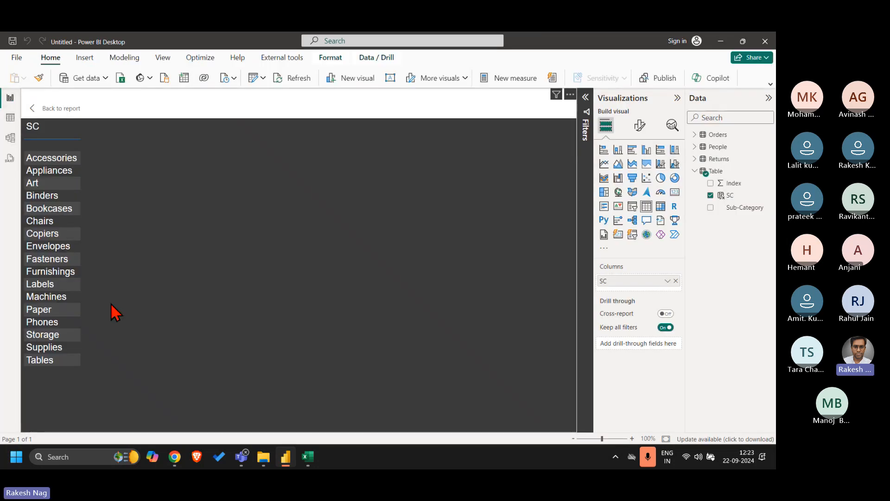
Step: Copy the main invisible character offered at the top of invisibletextcharacter.com and return to the SC column's formula in Power BI
{"action": "left_click", "coordinate": [9, 122]}
{"action": "key", "text": "alt+Tab"}
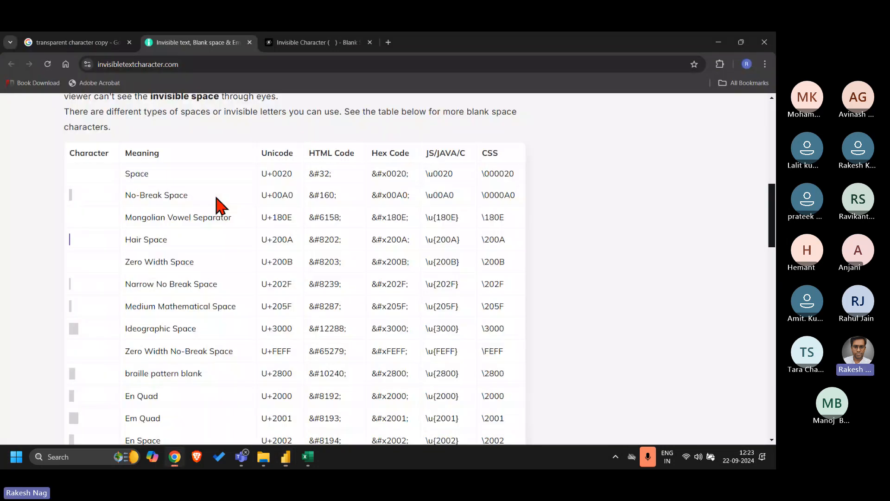
{"action": "scroll", "coordinate": [292, 248], "scroll_direction": "up", "scroll_amount": 10}
{"action": "left_click", "coordinate": [317, 276]}
{"action": "key", "text": "alt+Tab"}
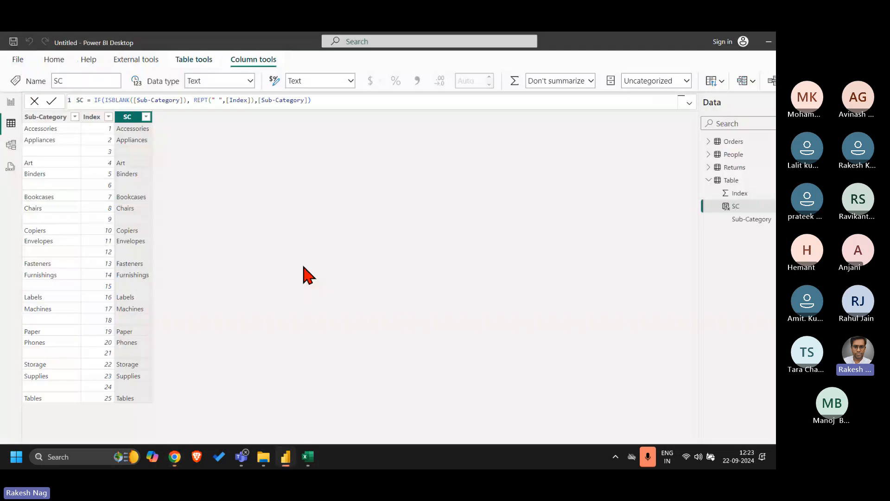
Step: Paste the copied invisible character into REPT's text argument, commit the SC formula and check the report table
{"action": "key", "text": "ctrl+v"}
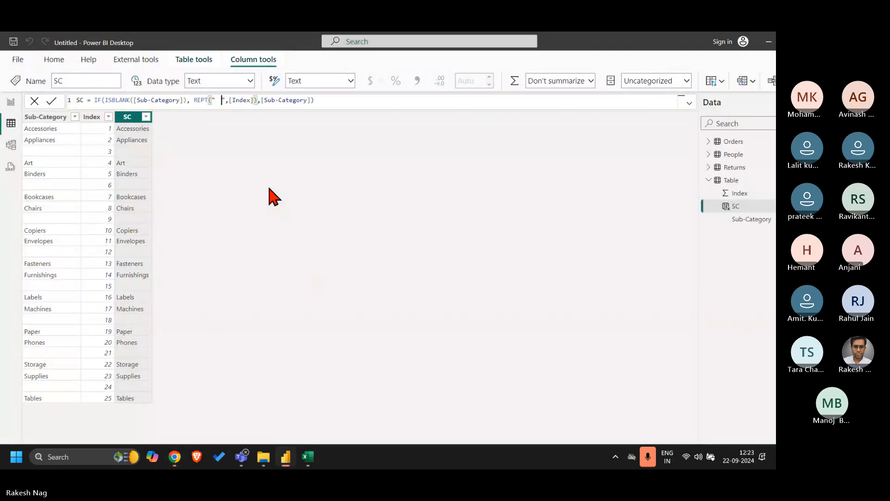
{"action": "key", "text": "Return"}
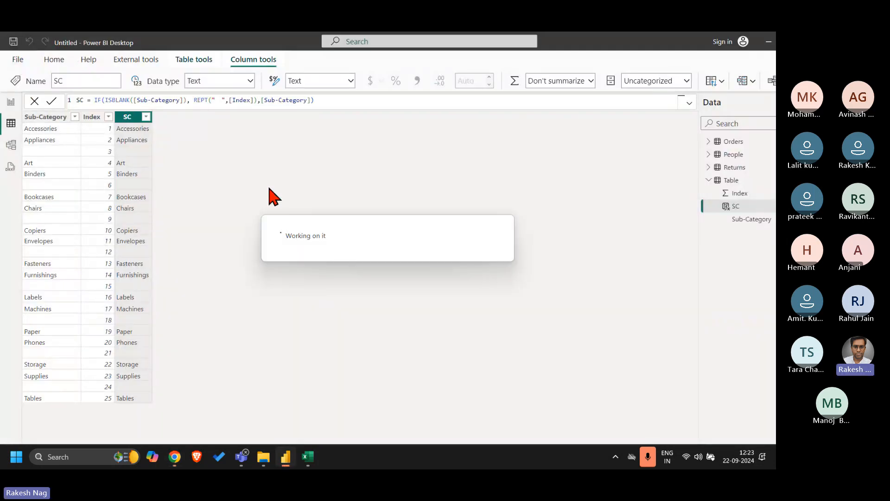
{"action": "left_click", "coordinate": [11, 102]}
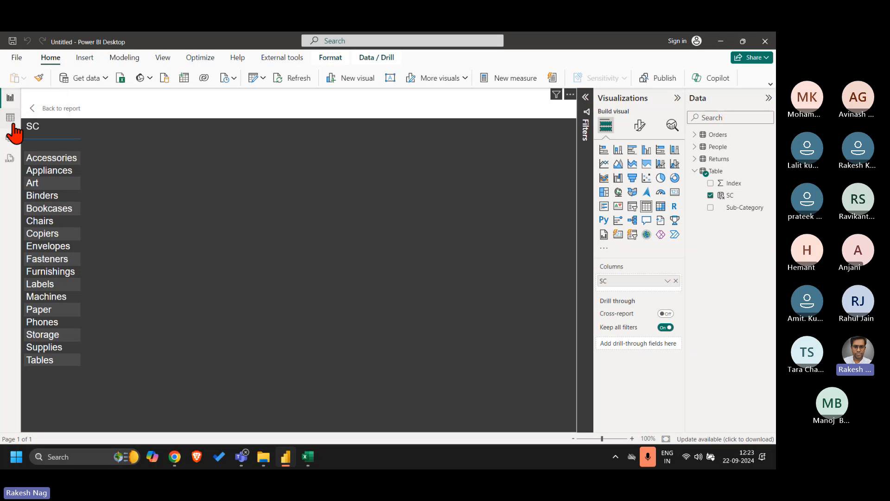
{"action": "left_click", "coordinate": [12, 123]}
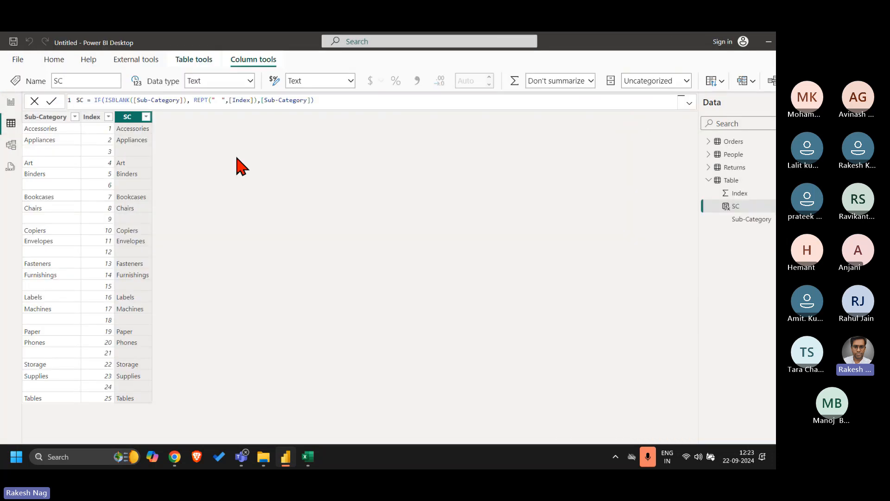
Step: Switch to Chrome, close the invisibletextcharacter.com page and copy the invisible character from invisible-character.net
{"action": "key", "text": "alt+Tab"}
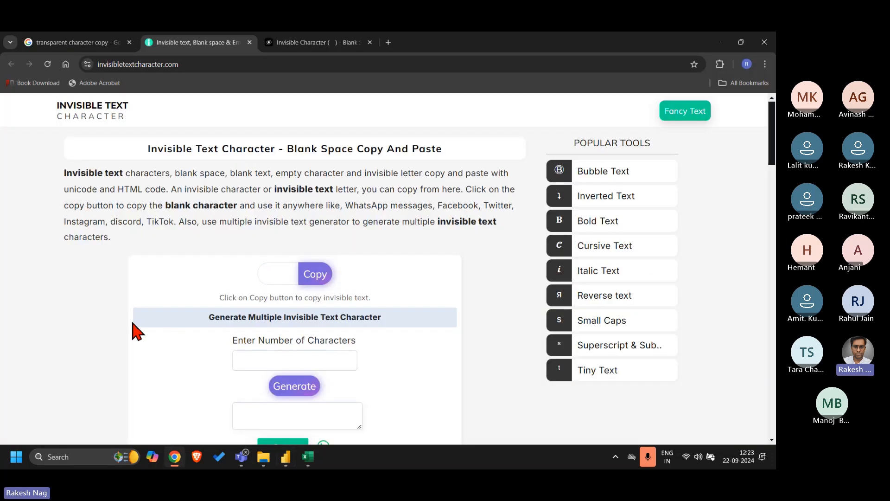
{"action": "key", "text": "ctrl+w"}
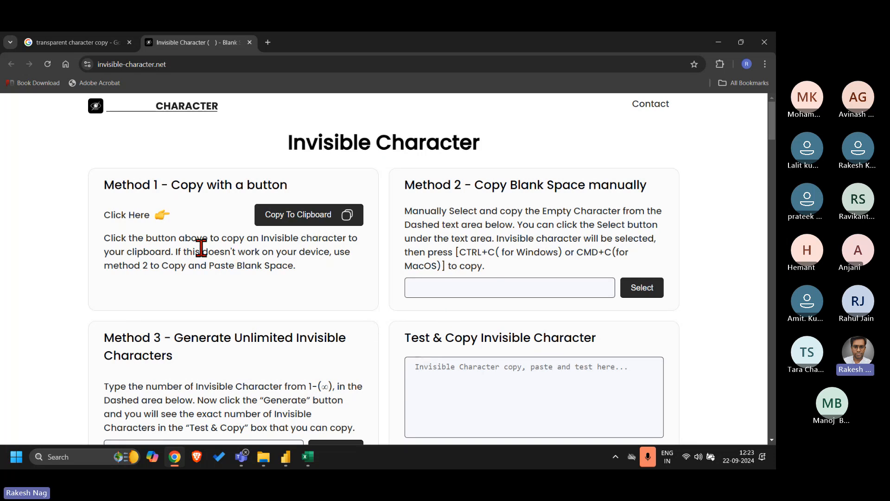
{"action": "left_click", "coordinate": [305, 226]}
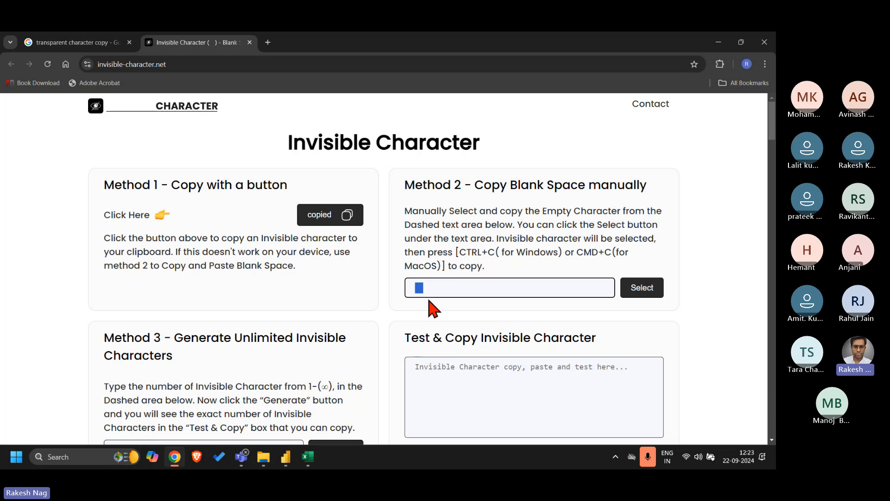
Step: Return to Power BI and replace the character inside the SC formula's REPT with the one copied from invisible-character.net
{"action": "key", "text": "alt+Tab"}
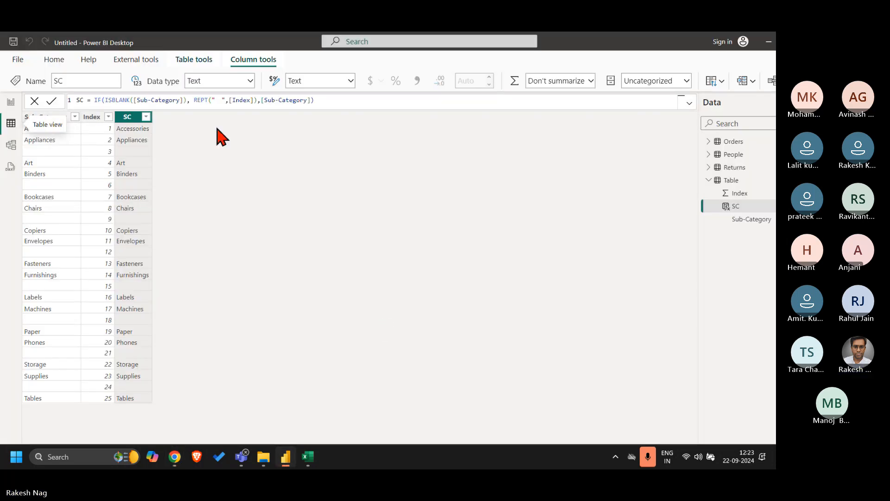
{"action": "left_click", "coordinate": [223, 100]}
{"action": "key", "text": "BackSpace"}
{"action": "key", "text": "ctrl+v"}
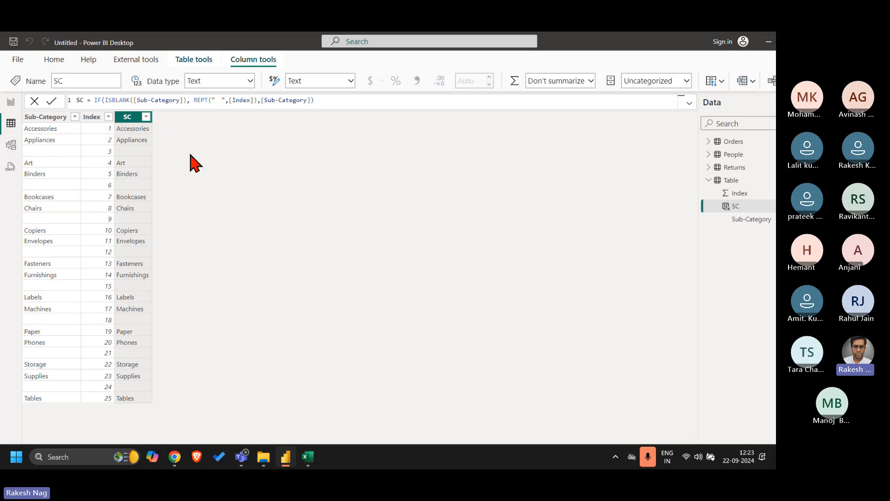
Step: Remove the SC field from the report's table visual and add it back to check for blank rows
{"action": "left_click", "coordinate": [11, 102]}
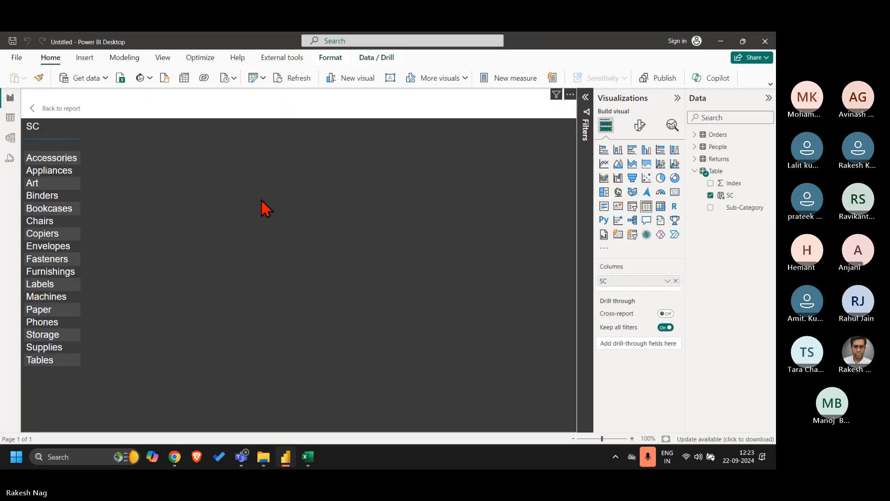
{"action": "left_click", "coordinate": [710, 195]}
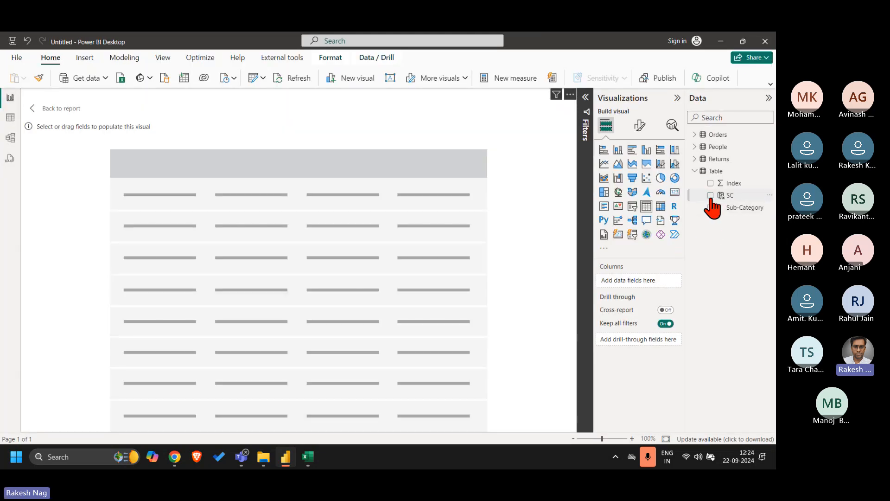
{"action": "left_click", "coordinate": [710, 195]}
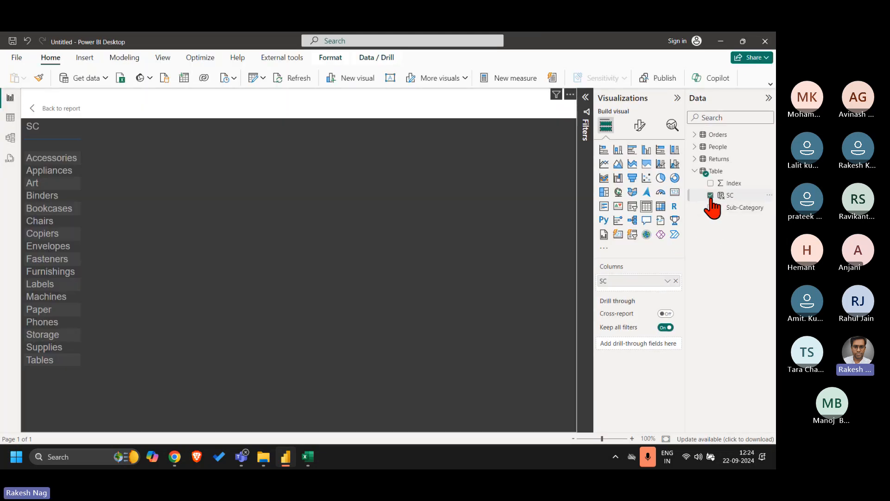
Step: Open the Power Query Editor from the data table and display the query named Table
{"action": "left_click", "coordinate": [10, 118]}
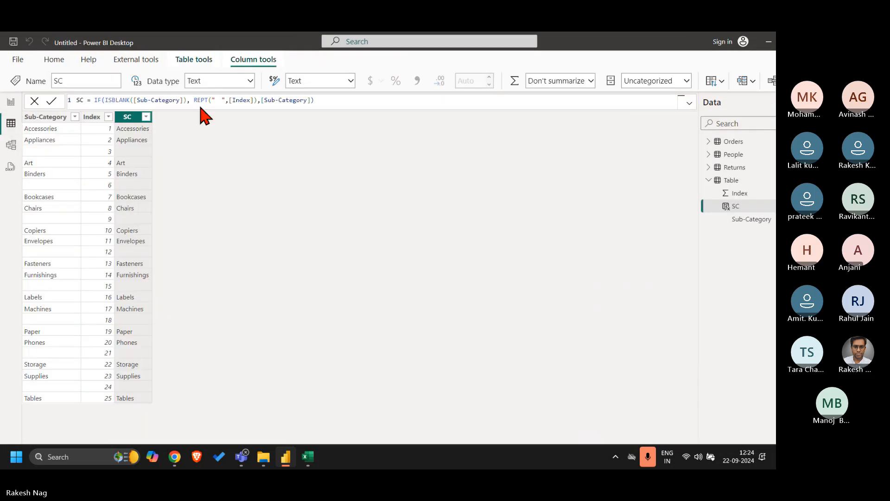
{"action": "left_click", "coordinate": [54, 61]}
{"action": "left_click", "coordinate": [253, 85]}
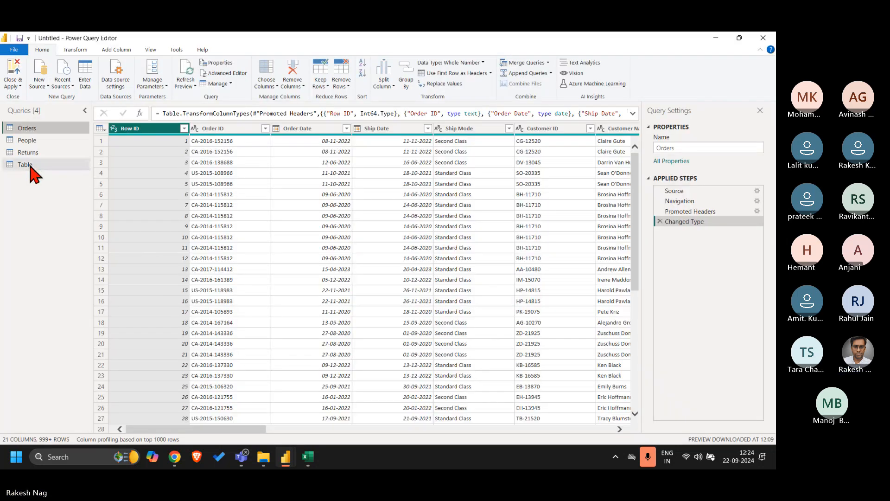
{"action": "left_click", "coordinate": [26, 164]}
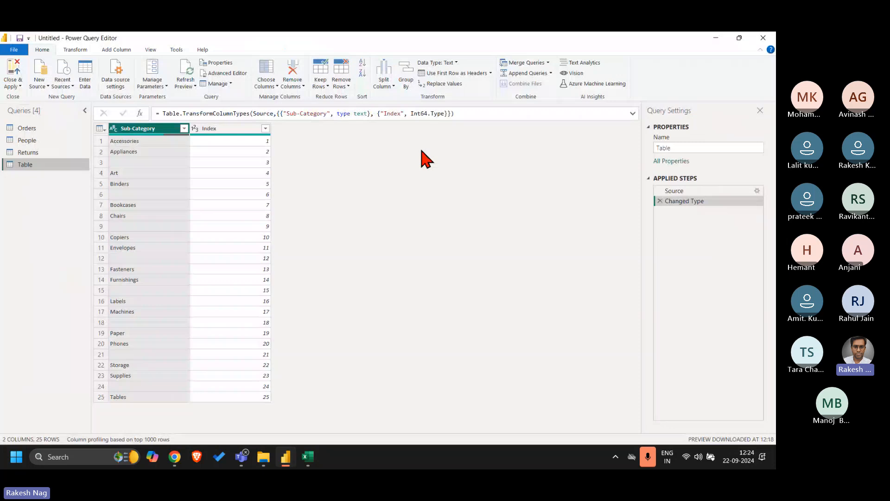
Step: Add a custom column named Custom to the Table query with the formula [#"Sub-Category"]=""
{"action": "left_click", "coordinate": [116, 49]}
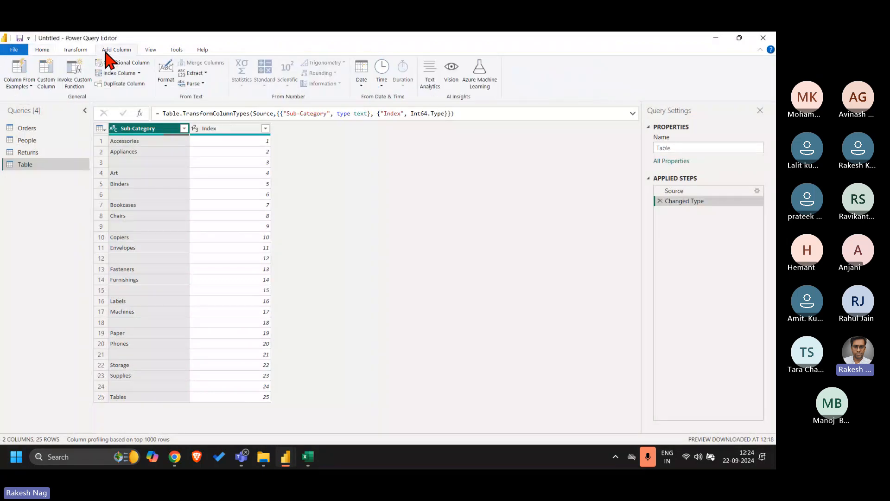
{"action": "left_click", "coordinate": [46, 74]}
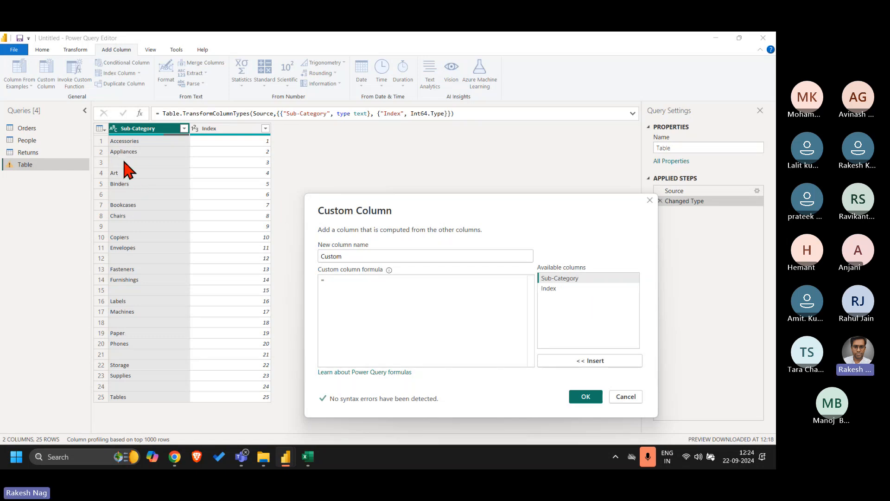
{"action": "double_click", "coordinate": [568, 278]}
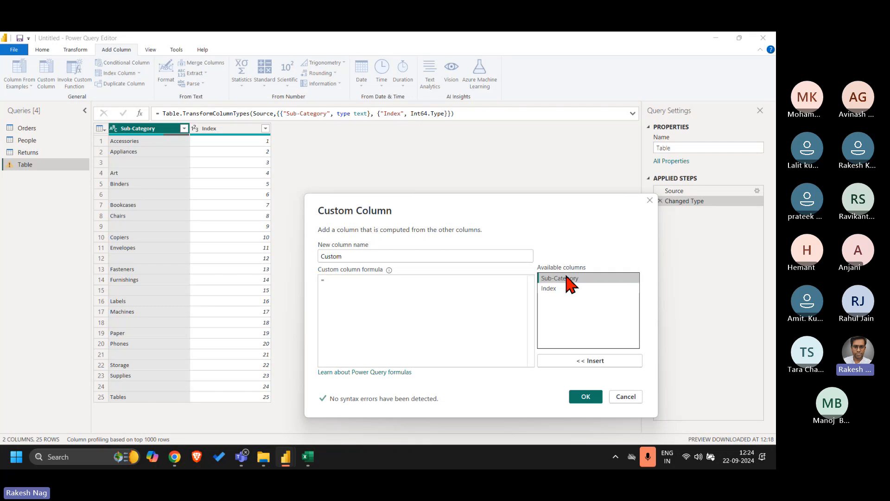
{"action": "type", "text": "="}
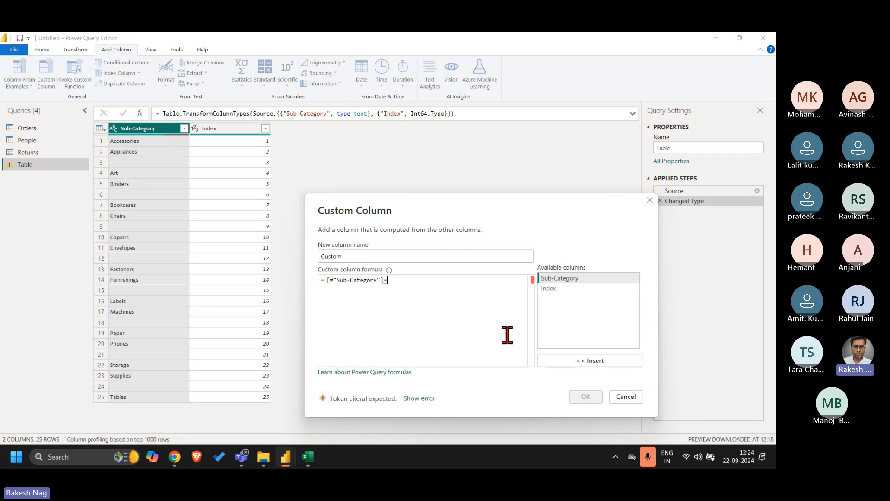
{"action": "type", "text": "\"\""}
{"action": "left_click", "coordinate": [589, 397]}
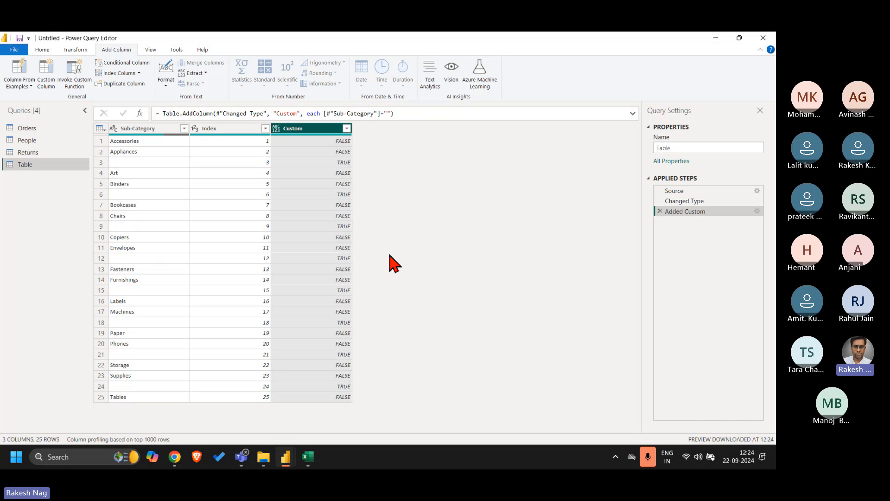
Step: Reopen the Added Custom step and extend its formula to if [#"Sub-Category"]="" then, keeping the data rows visible beside the dialog
{"action": "left_click", "coordinate": [757, 211]}
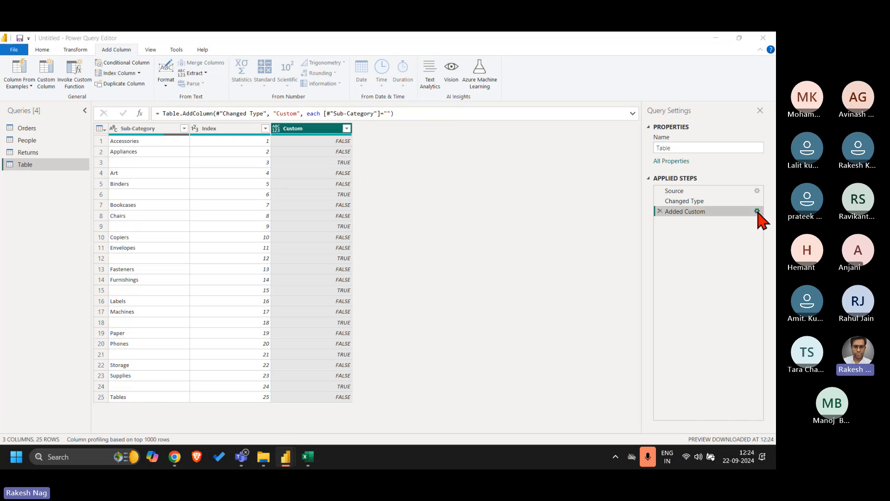
{"action": "type", "text": "i"}
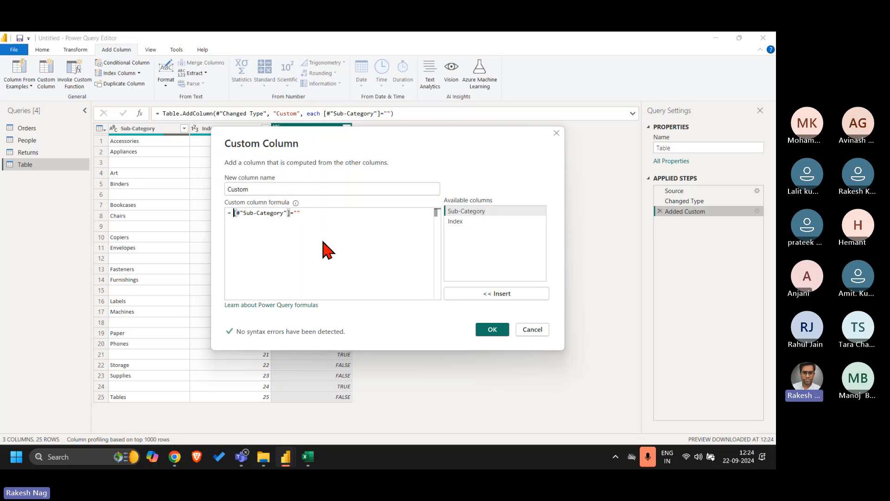
{"action": "type", "text": "f "}
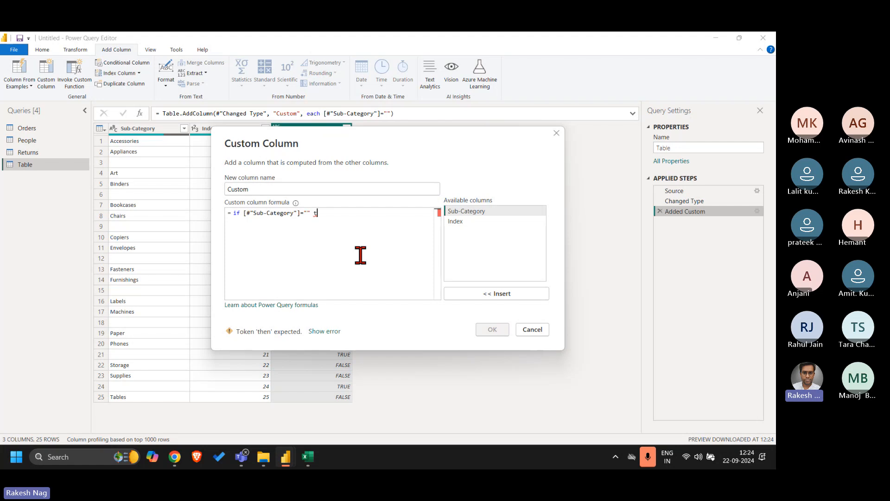
{"action": "type", "text": "hen"}
{"action": "left_click_drag", "start_coordinate": [382, 141], "coordinate": [451, 211]}
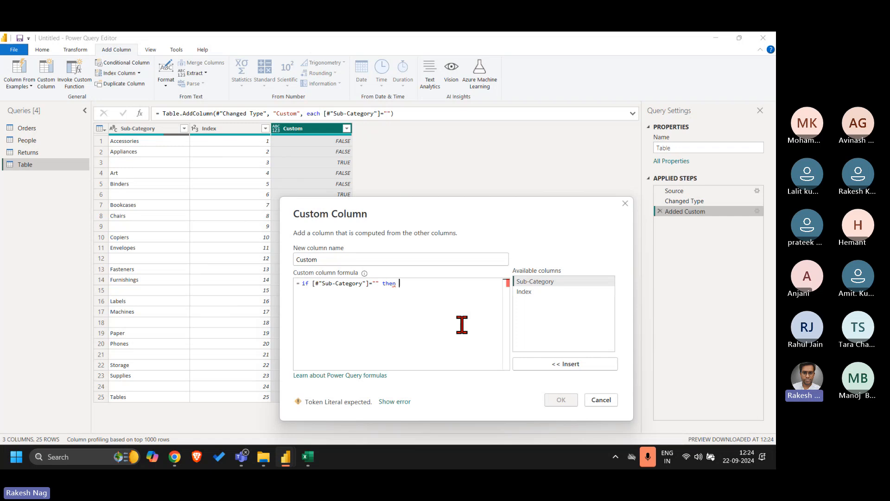
Step: Enter Text.Repeat after then in the custom column formula, removing the duplicated Text before it
{"action": "type", "text": "Tex"}
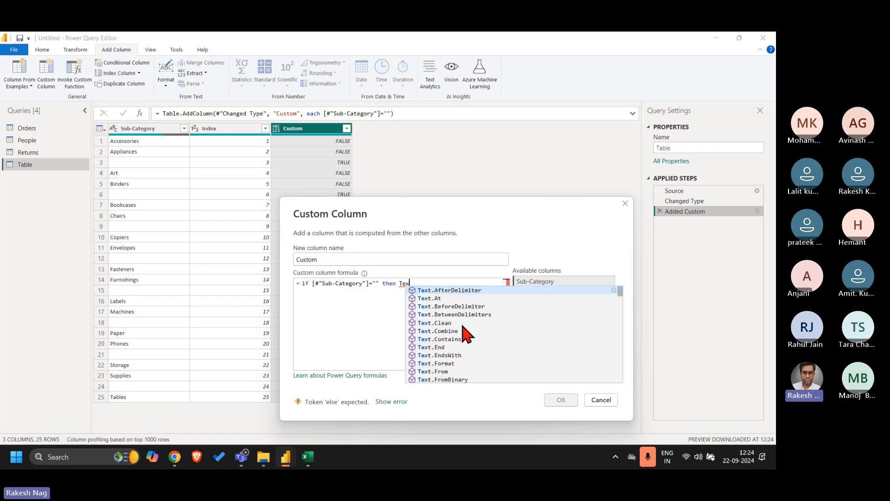
{"action": "type", "text": "t.Repeat"}
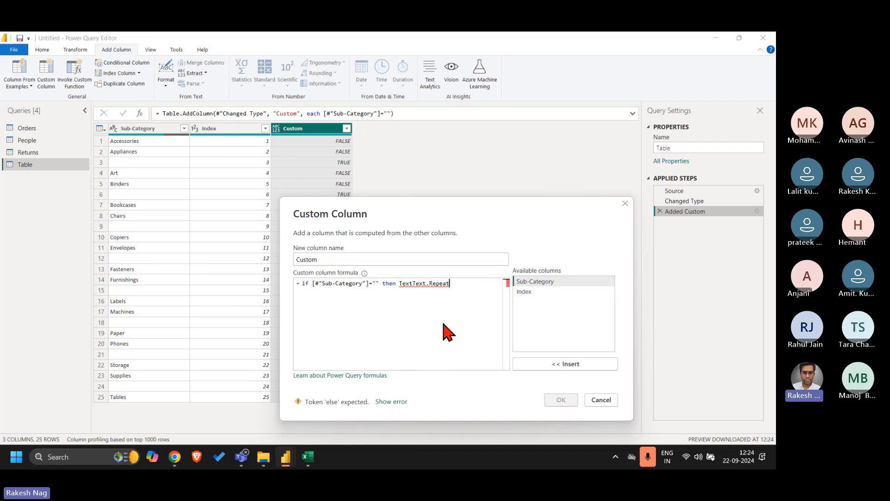
{"action": "left_click", "coordinate": [443, 324]}
{"action": "key", "text": "Left"}
{"action": "key", "text": "Left"}
{"action": "key", "text": "Left"}
{"action": "key", "text": "Left"}
{"action": "key", "text": "Left"}
{"action": "key", "text": "Left"}
{"action": "key", "text": "Left"}
{"action": "key", "text": "Left"}
{"action": "key", "text": "Left"}
{"action": "key", "text": "Left"}
{"action": "key", "text": "Left"}
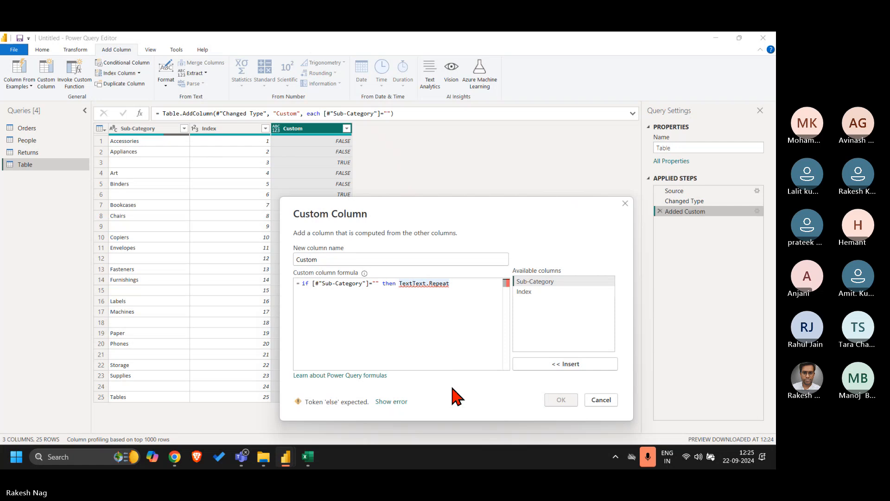
{"action": "key", "text": "BackSpace"}
{"action": "key", "text": "BackSpace"}
{"action": "key", "text": "BackSpace"}
{"action": "key", "text": "End"}
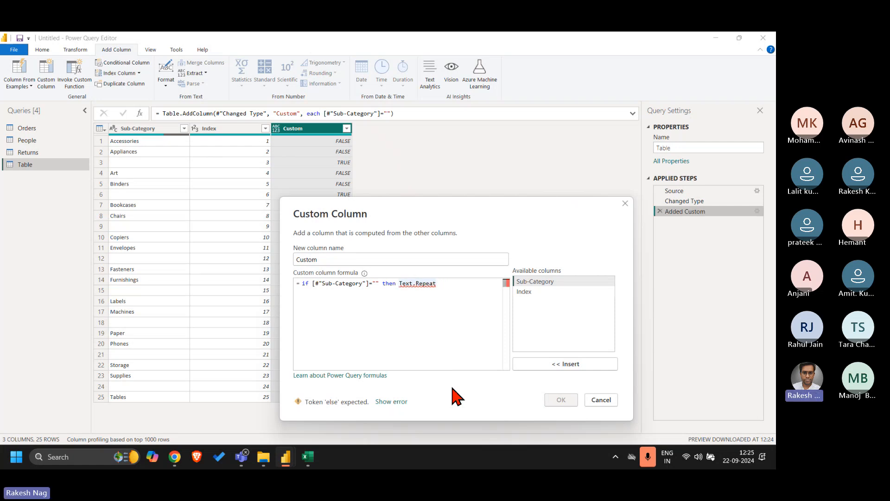
Step: Give Text.Repeat the arguments " " and [Index] in the custom column formula
{"action": "type", "text": "("}
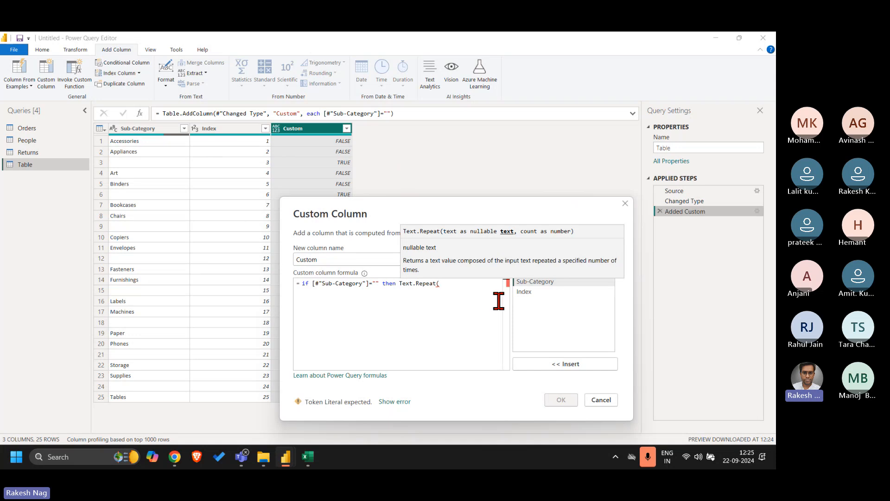
{"action": "type", "text": "\"\""}
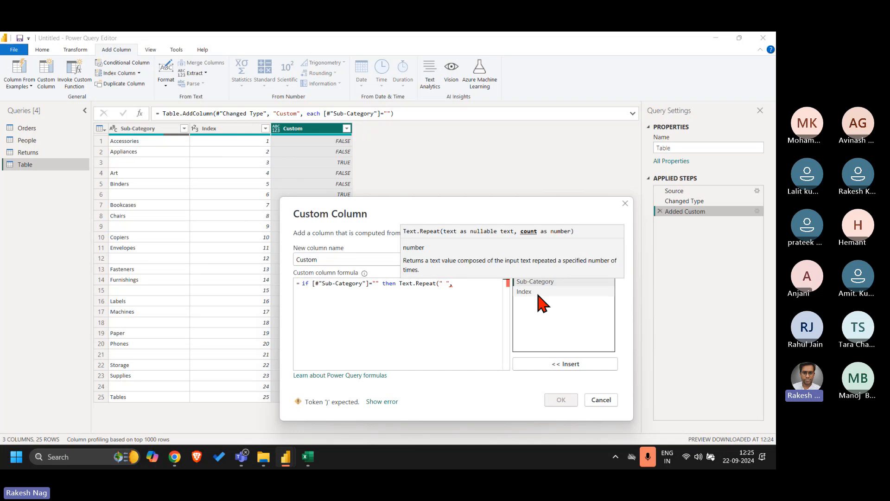
{"action": "left_click", "coordinate": [539, 293]}
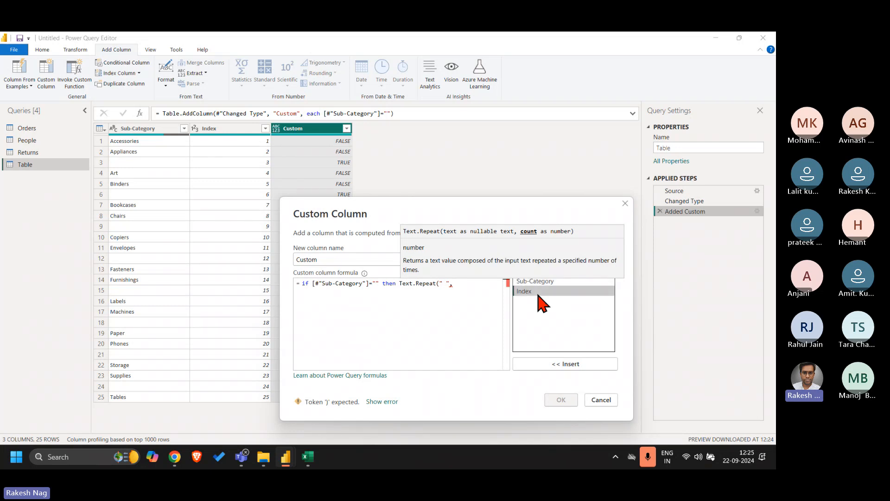
{"action": "double_click", "coordinate": [538, 293]}
{"action": "type", "text": ")"}
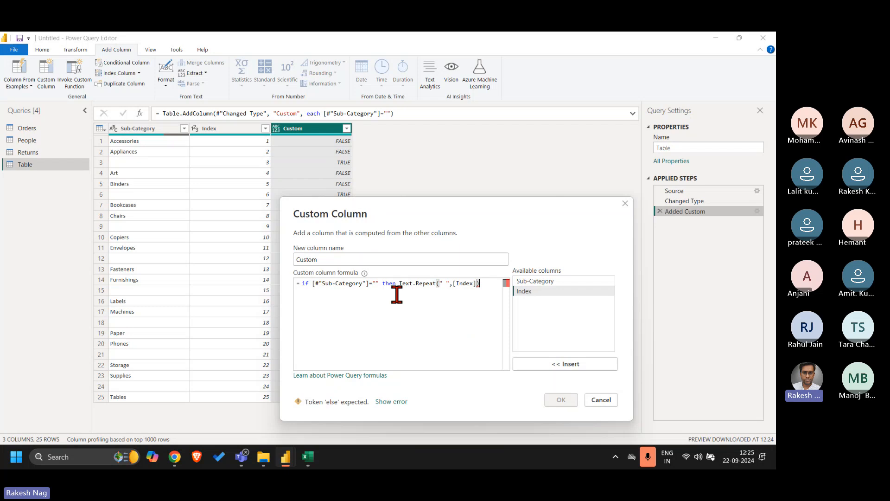
Step: Finish the custom column formula with else [#"Sub-Category"] and confirm it
{"action": "double_click", "coordinate": [375, 282]}
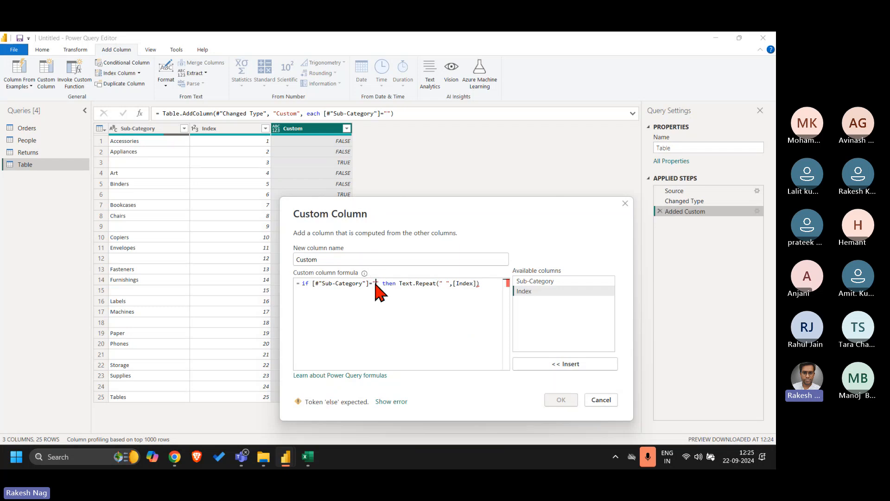
{"action": "left_click", "coordinate": [403, 342]}
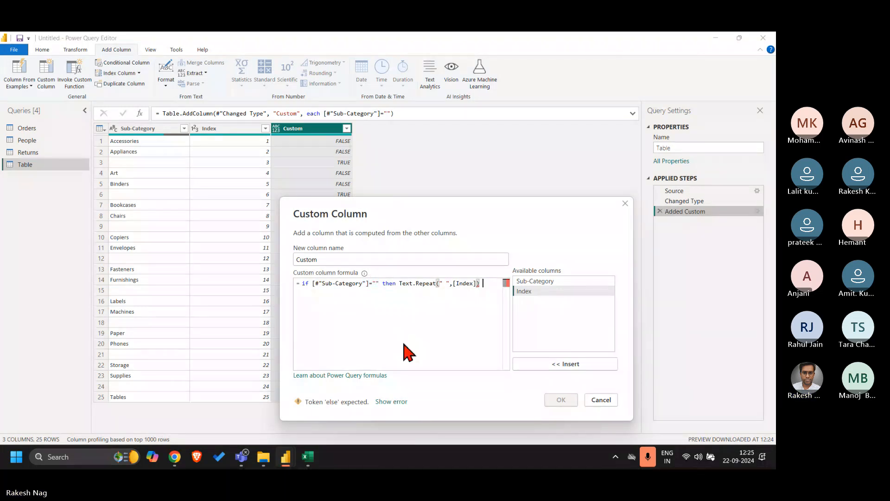
{"action": "type", "text": "else"}
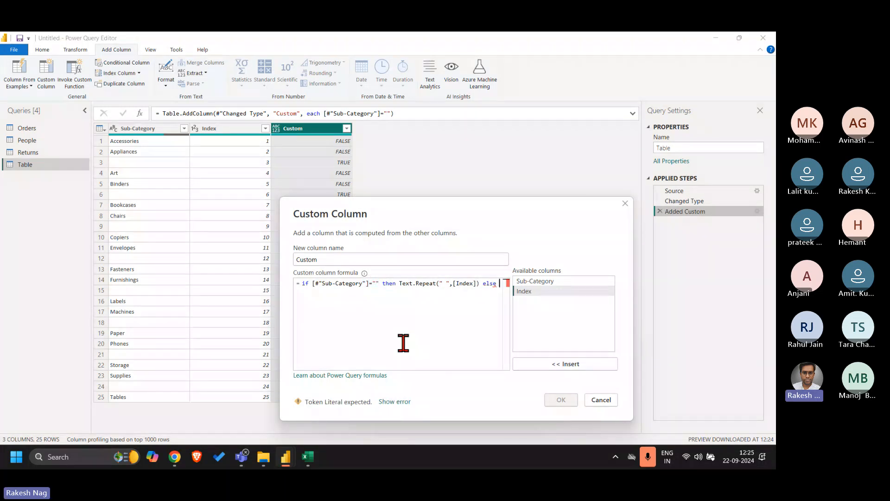
{"action": "double_click", "coordinate": [557, 282]}
{"action": "left_click", "coordinate": [561, 401]}
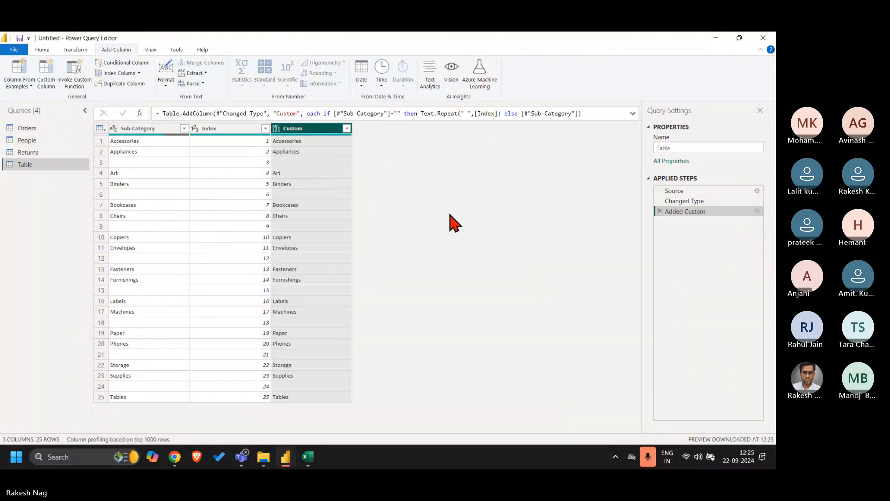
Step: Review the Sub-Category test in the Custom column's formula, then apply the query changes and close the Power Query Editor
{"action": "left_click", "coordinate": [42, 49]}
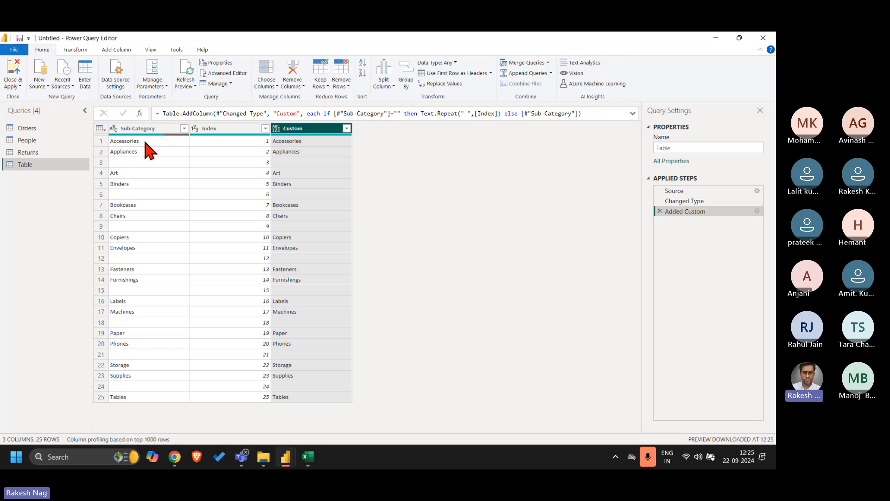
{"action": "left_click_drag", "start_coordinate": [387, 114], "coordinate": [335, 114]}
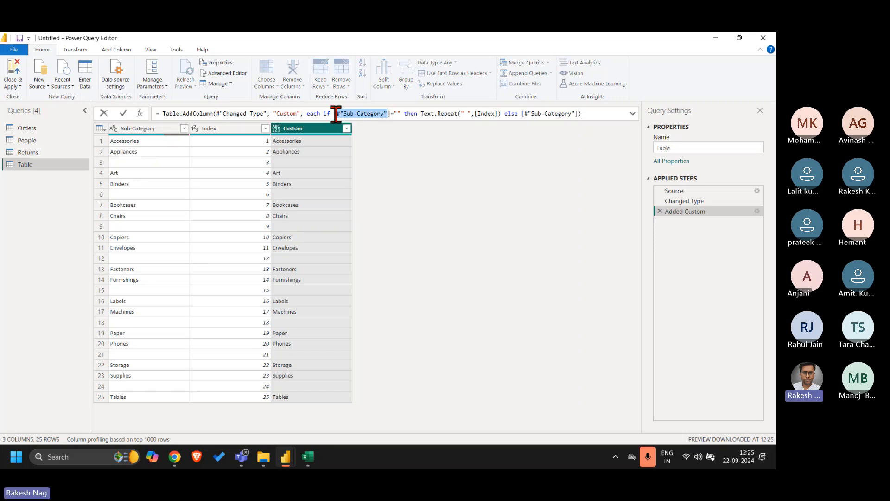
{"action": "left_click", "coordinate": [461, 221]}
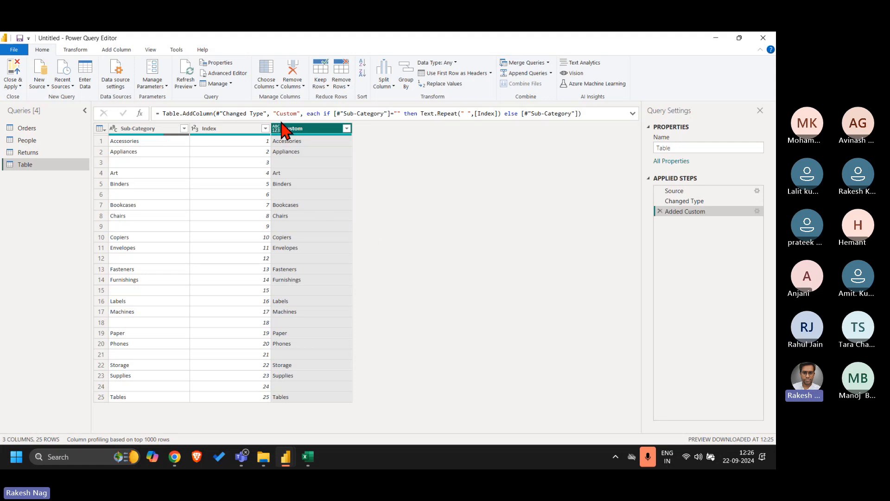
{"action": "left_click", "coordinate": [17, 66]}
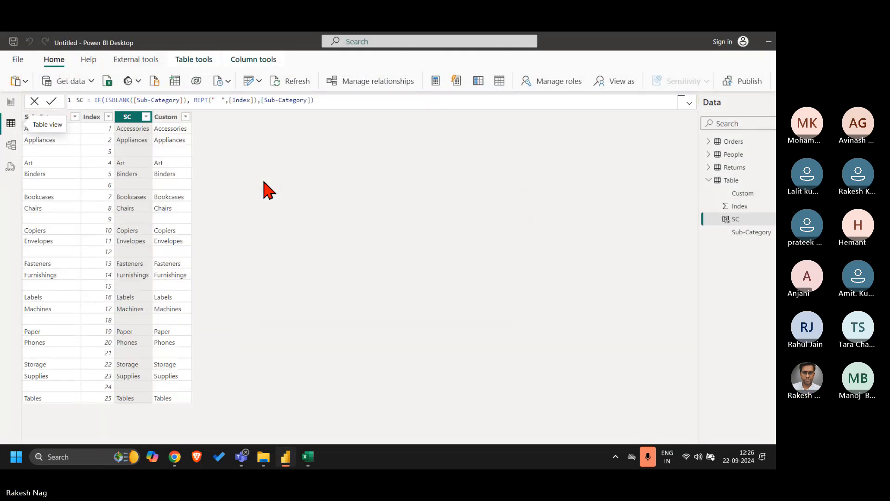
Step: Replace the SC field with the Custom column in the report's table visual
{"action": "left_click", "coordinate": [11, 102]}
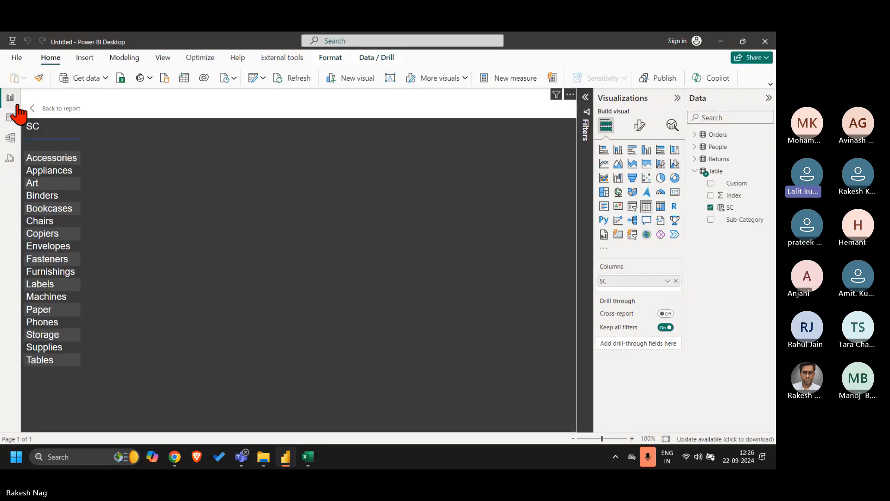
{"action": "left_click", "coordinate": [676, 280]}
{"action": "left_click", "coordinate": [710, 183]}
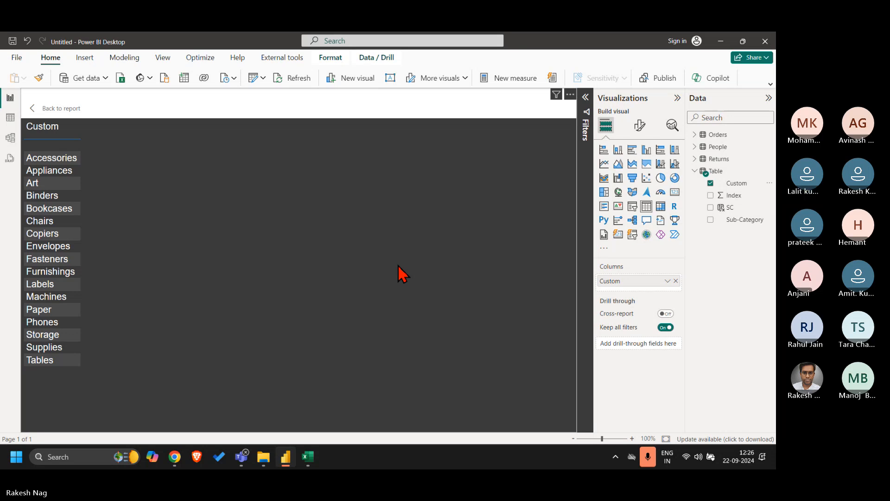
Step: Open the Table query in the Power Query Editor and examine the length of the Custom column's blank values in rows 3, 6 and 24
{"action": "left_click", "coordinate": [255, 81]}
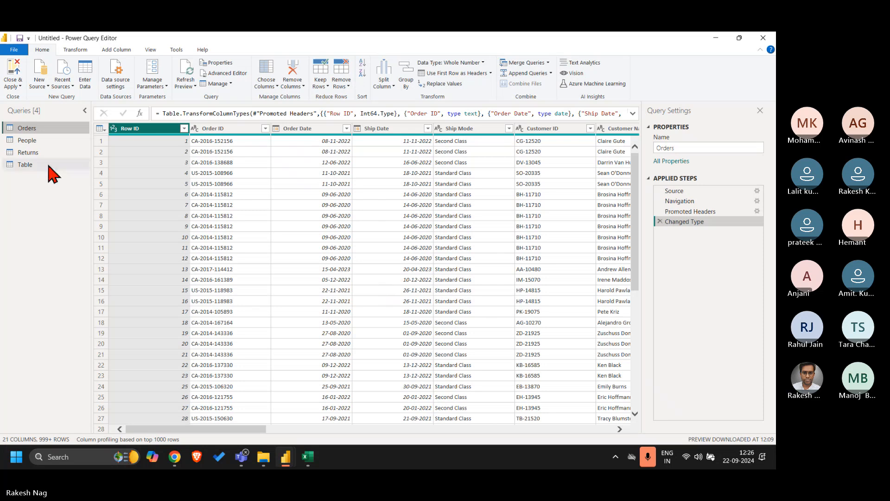
{"action": "left_click", "coordinate": [49, 166]}
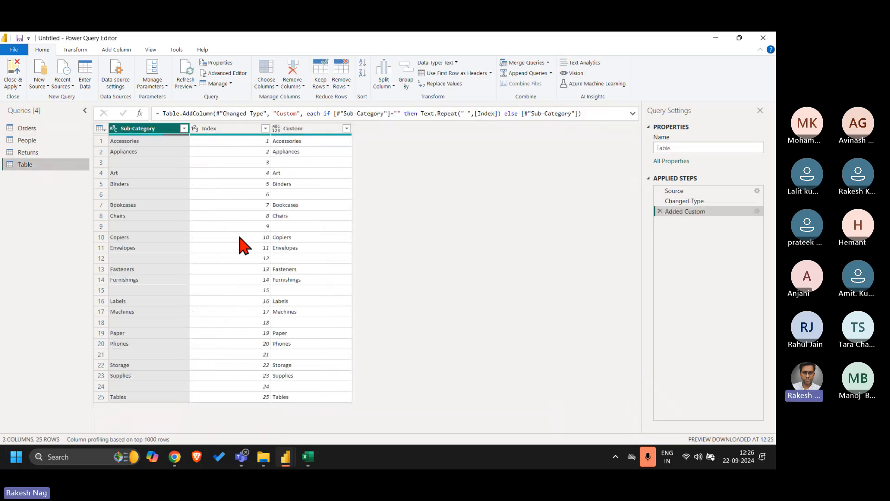
{"action": "left_click", "coordinate": [291, 163]}
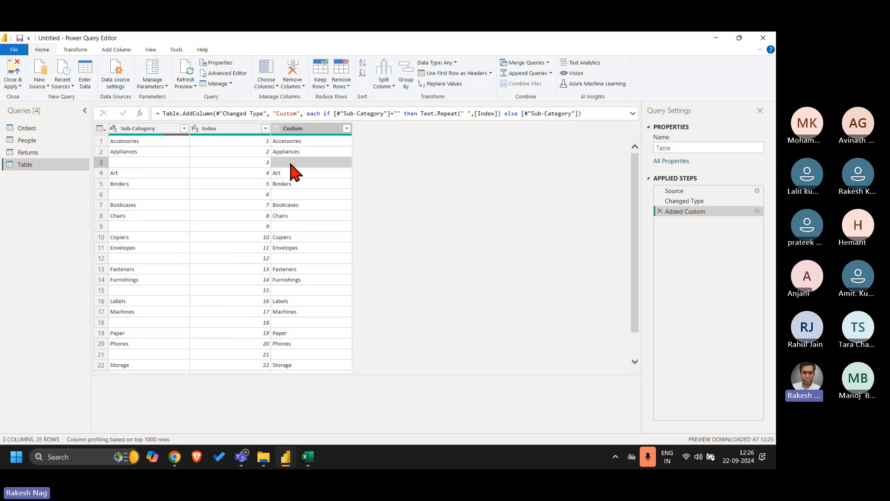
{"action": "left_click", "coordinate": [182, 389]}
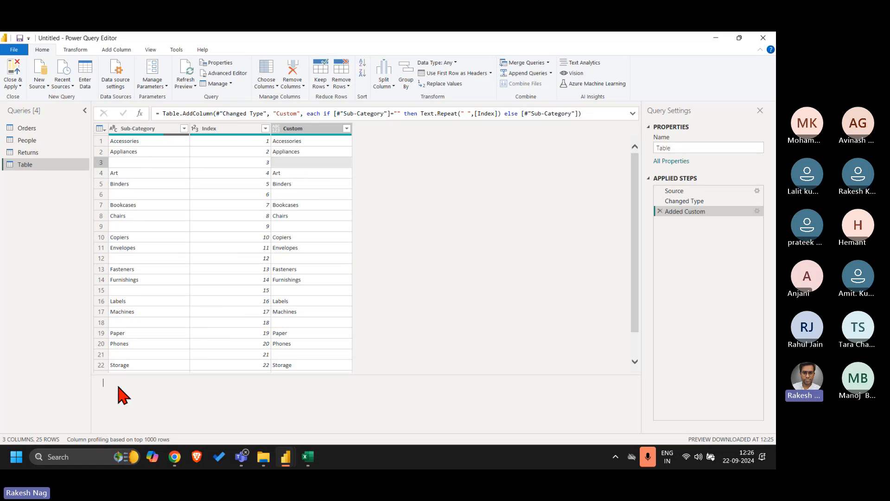
{"action": "left_click", "coordinate": [306, 194]}
{"action": "left_click_drag", "start_coordinate": [155, 390], "coordinate": [22, 398]}
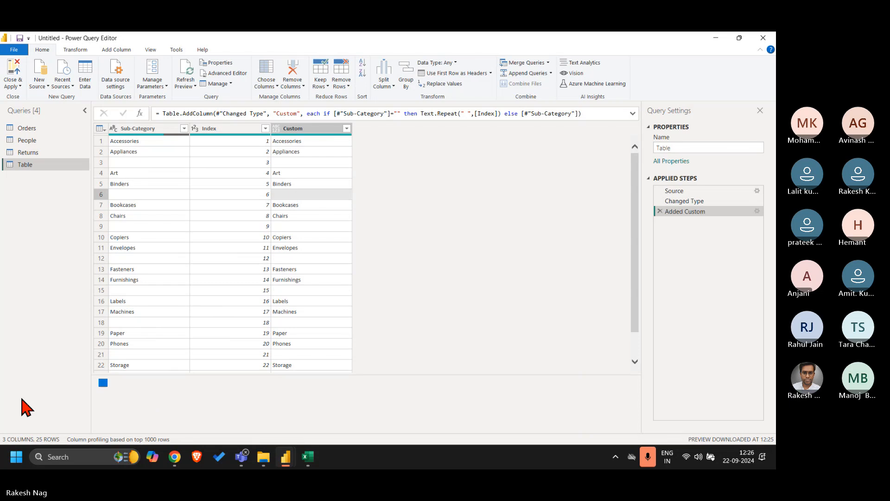
{"action": "scroll", "coordinate": [305, 354], "scroll_direction": "down", "scroll_amount": 1}
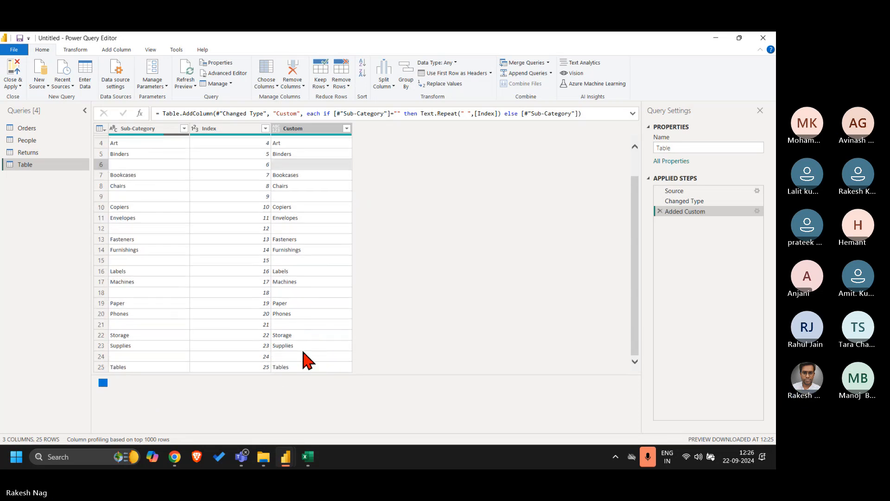
{"action": "left_click", "coordinate": [307, 355]}
{"action": "left_click_drag", "start_coordinate": [146, 397], "coordinate": [22, 391]}
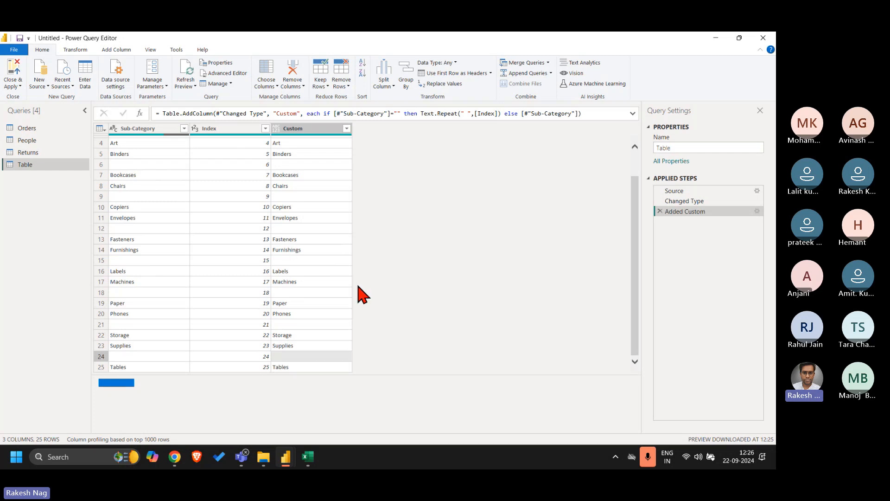
{"action": "scroll", "coordinate": [358, 286], "scroll_direction": "up", "scroll_amount": 1}
{"action": "scroll", "coordinate": [358, 287], "scroll_direction": "down", "scroll_amount": 1}
{"action": "scroll", "coordinate": [358, 286], "scroll_direction": "up", "scroll_amount": 1}
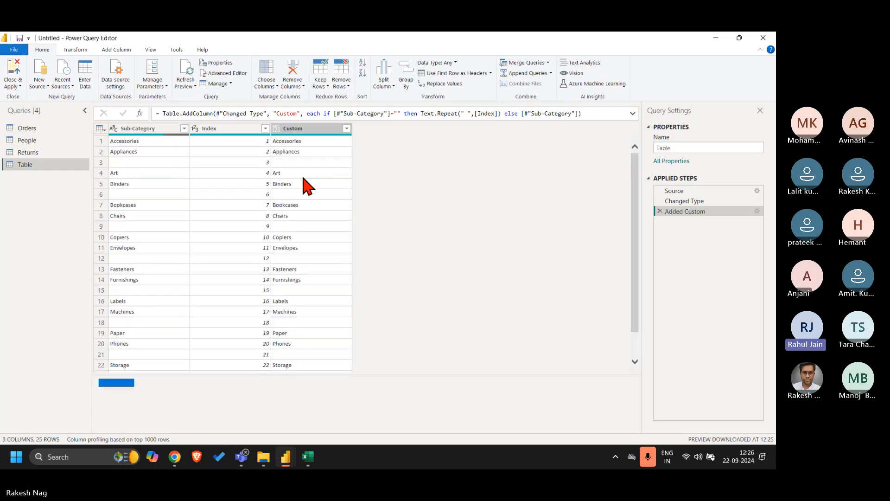
{"action": "left_click", "coordinate": [298, 130]}
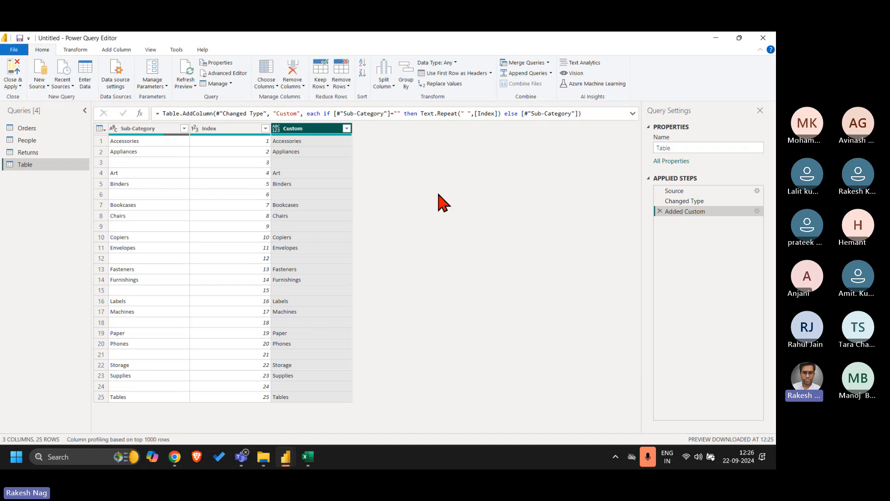
Step: Copy the invisible character from the invisible-character.net page in Chrome and use it as Text.Repeat's text in the Custom column formula in Power Query
{"action": "key", "text": "alt+Tab"}
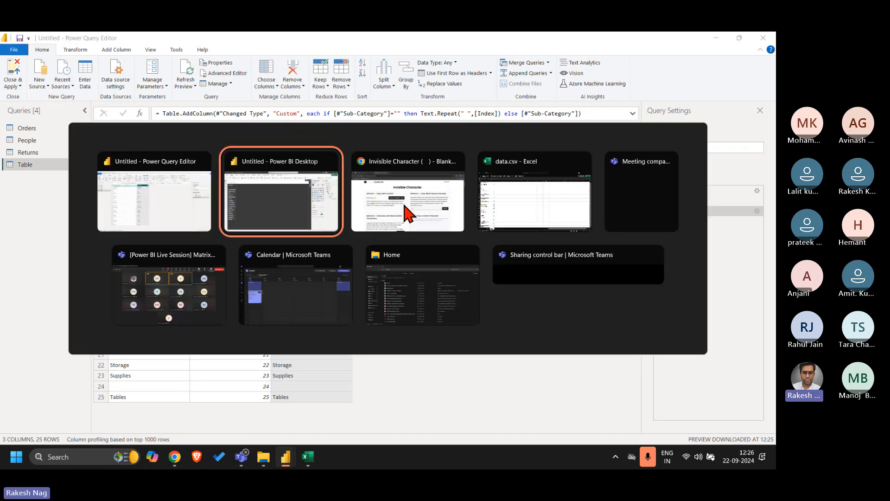
{"action": "left_click", "coordinate": [408, 213]}
{"action": "left_click", "coordinate": [328, 216]}
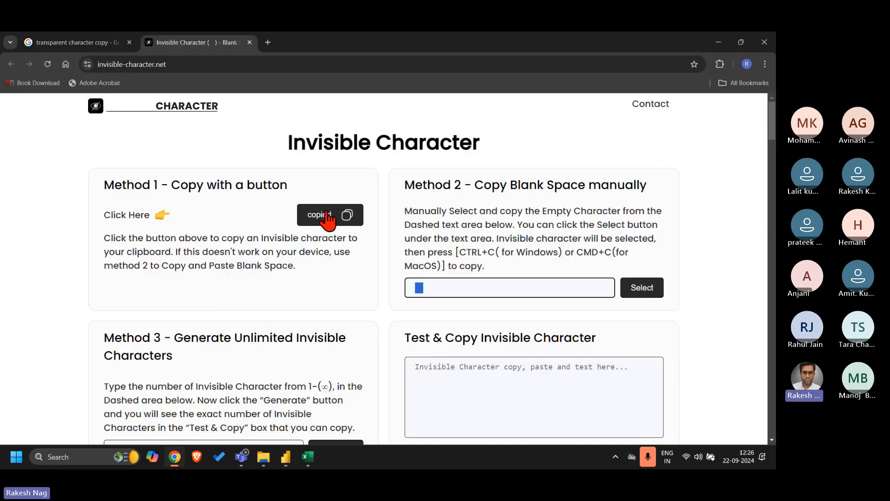
{"action": "key", "text": "alt+Tab"}
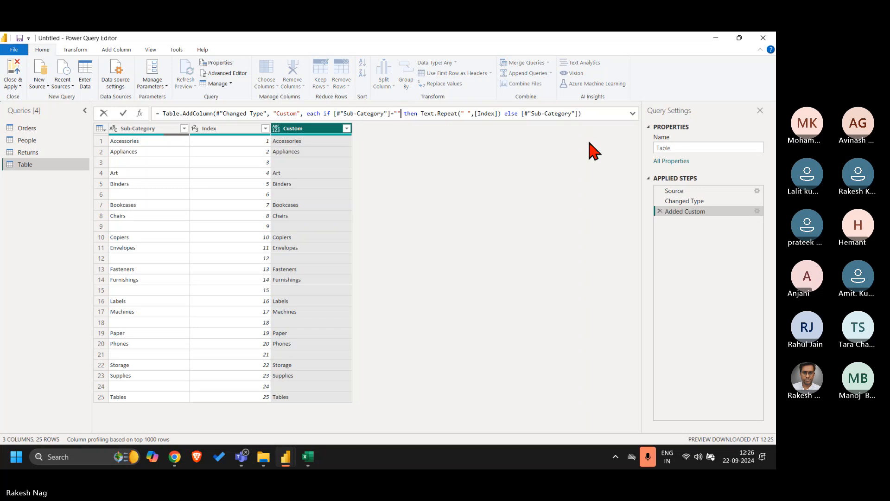
{"action": "key", "text": "ctrl+v"}
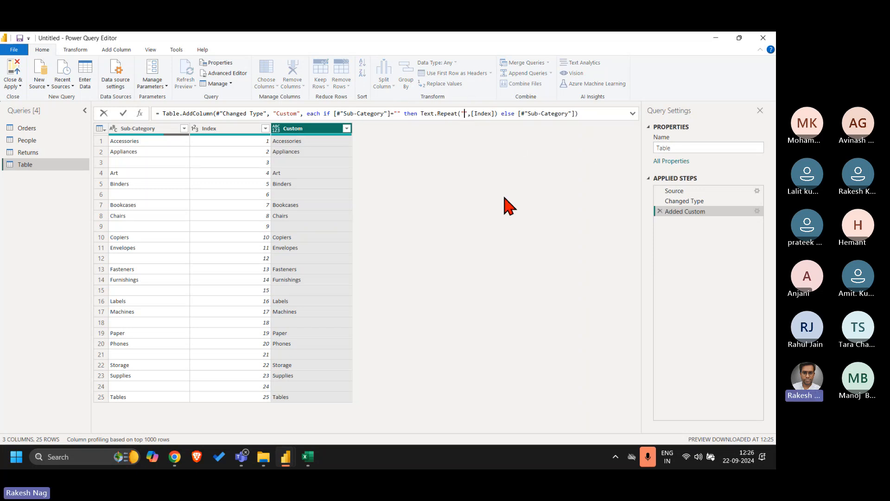
{"action": "key", "text": "Return"}
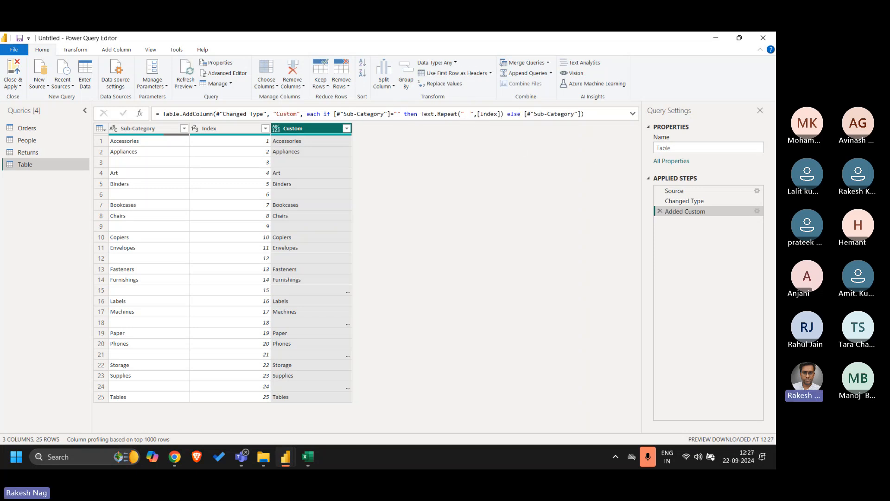
Step: Check the repeated characters in the Custom column's blank cells in rows 15 and 18, then apply the query changes and return to the report
{"action": "left_click", "coordinate": [348, 295]}
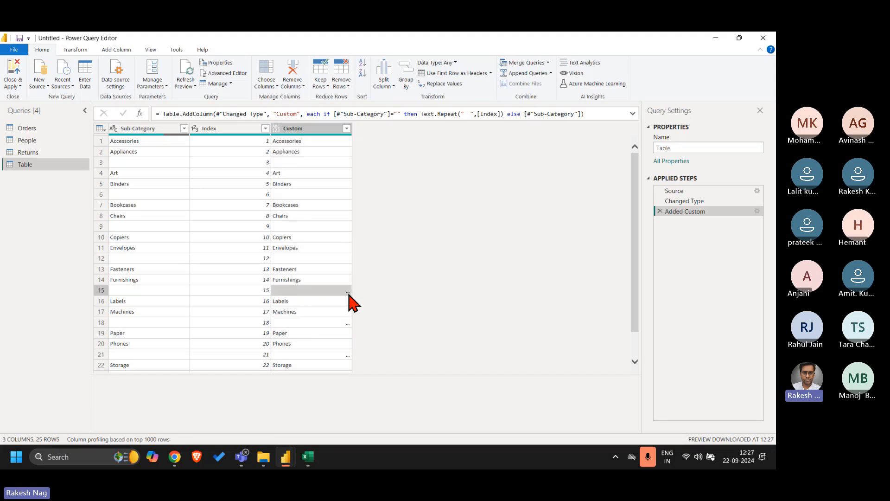
{"action": "scroll", "coordinate": [347, 293], "scroll_direction": "down", "scroll_amount": 1}
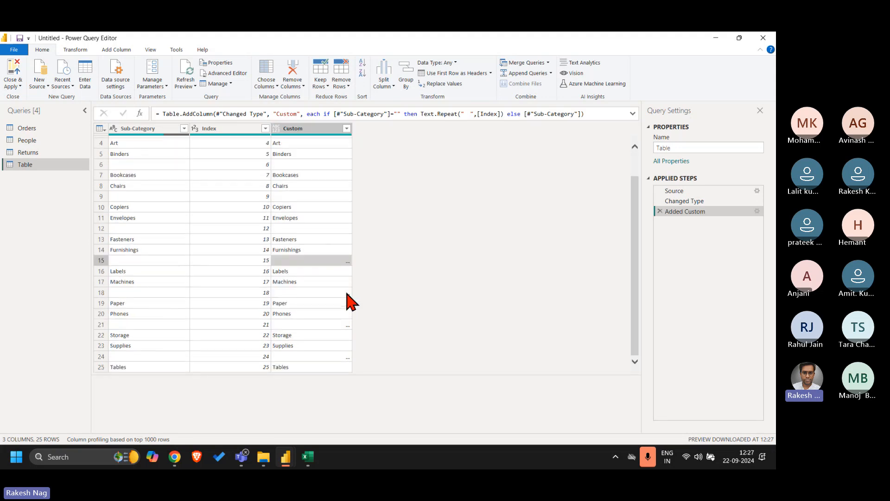
{"action": "left_click", "coordinate": [344, 293]}
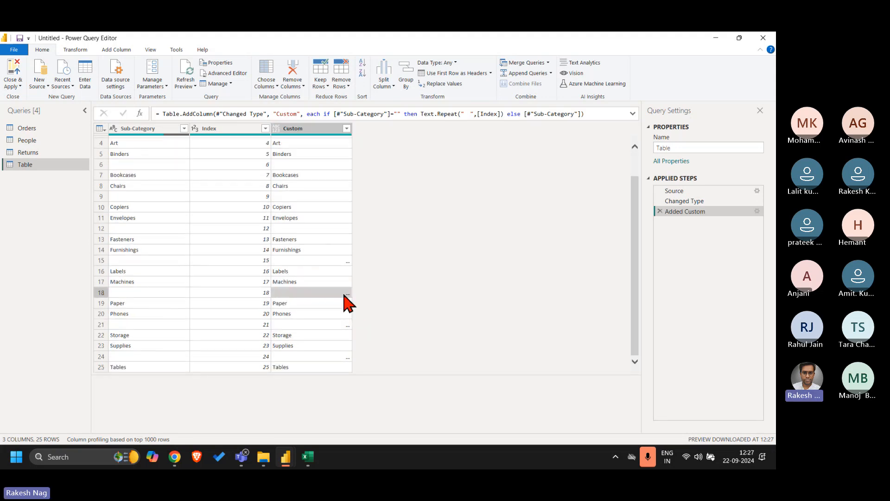
{"action": "left_click_drag", "start_coordinate": [167, 390], "coordinate": [47, 388]}
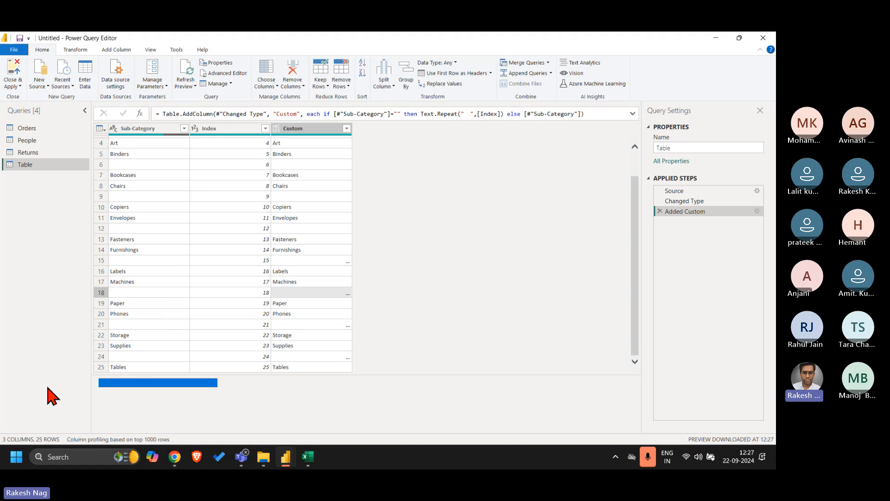
{"action": "left_click", "coordinate": [447, 195]}
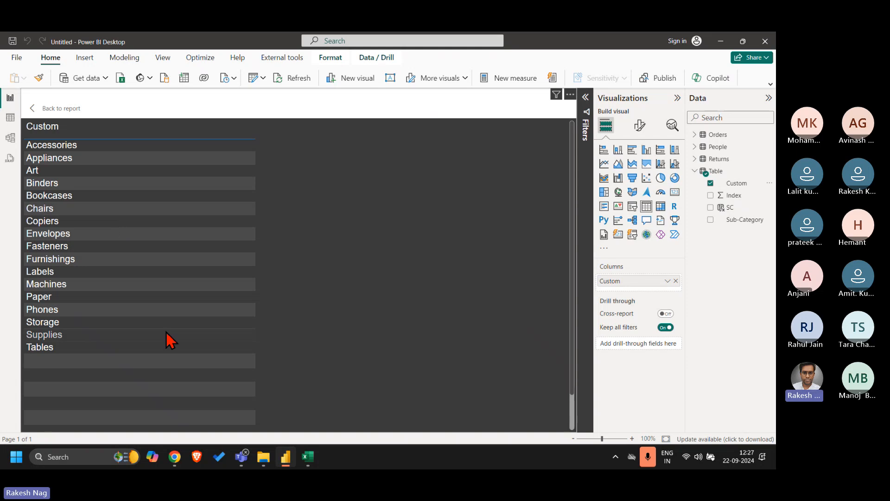
Step: Compare the position of the blank rows in the report's table visual with the Custom column's order in the data table
{"action": "scroll", "coordinate": [166, 332], "scroll_direction": "down", "scroll_amount": 2}
{"action": "scroll", "coordinate": [166, 333], "scroll_direction": "up", "scroll_amount": 2}
{"action": "scroll", "coordinate": [167, 340], "scroll_direction": "down", "scroll_amount": 2}
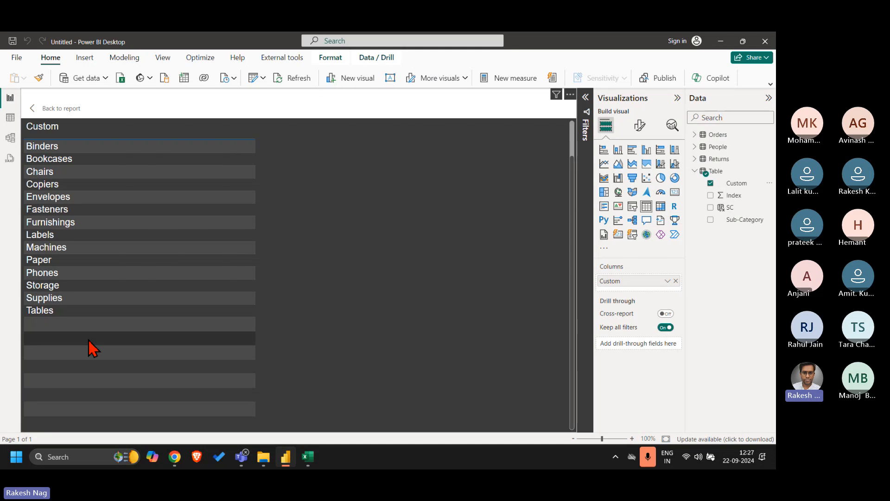
{"action": "scroll", "coordinate": [132, 230], "scroll_direction": "up", "scroll_amount": 1}
{"action": "scroll", "coordinate": [132, 230], "scroll_direction": "down", "scroll_amount": 1}
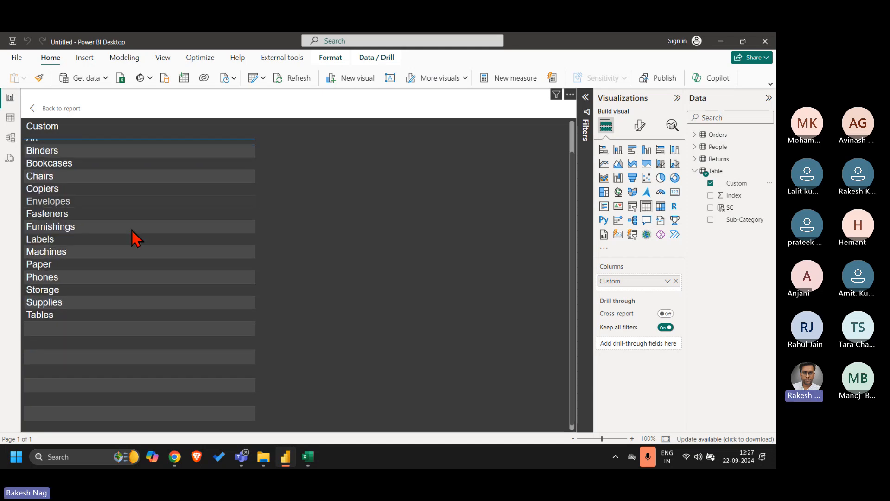
{"action": "scroll", "coordinate": [132, 232], "scroll_direction": "up", "scroll_amount": 1}
{"action": "left_click", "coordinate": [11, 118]}
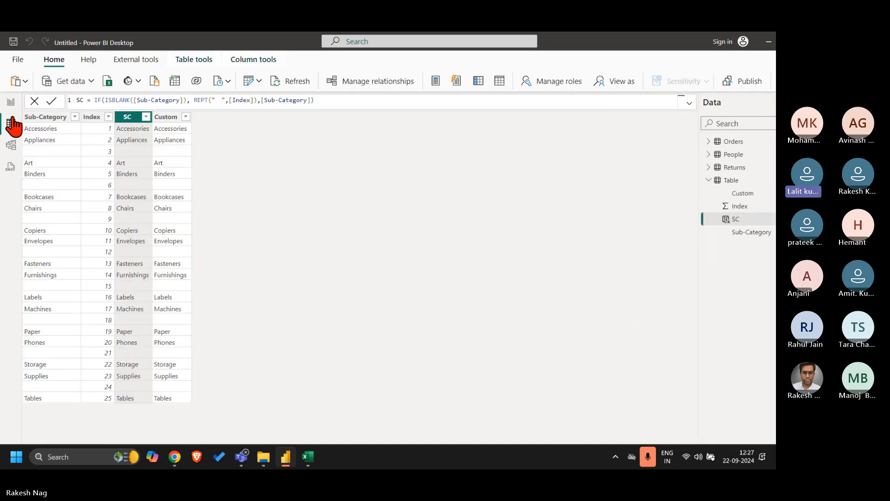
{"action": "left_click", "coordinate": [241, 123]}
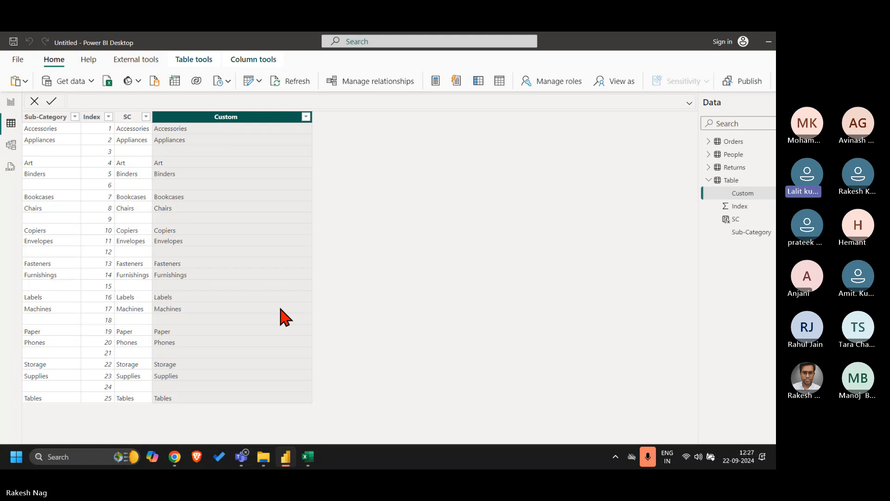
{"action": "left_click", "coordinate": [9, 103]}
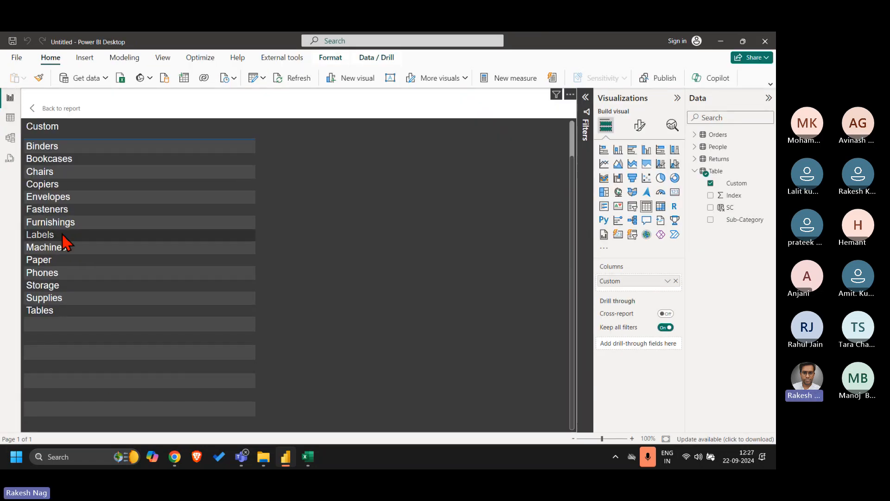
{"action": "left_click", "coordinate": [10, 118]}
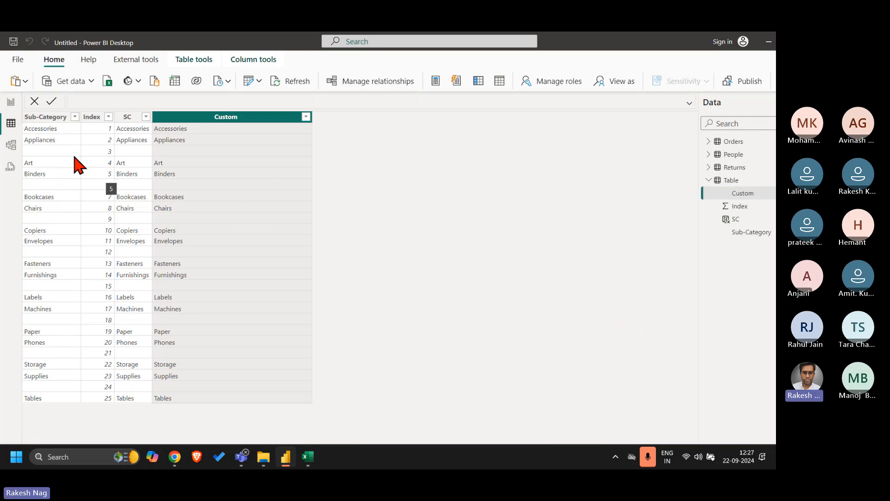
{"action": "left_click", "coordinate": [12, 101]}
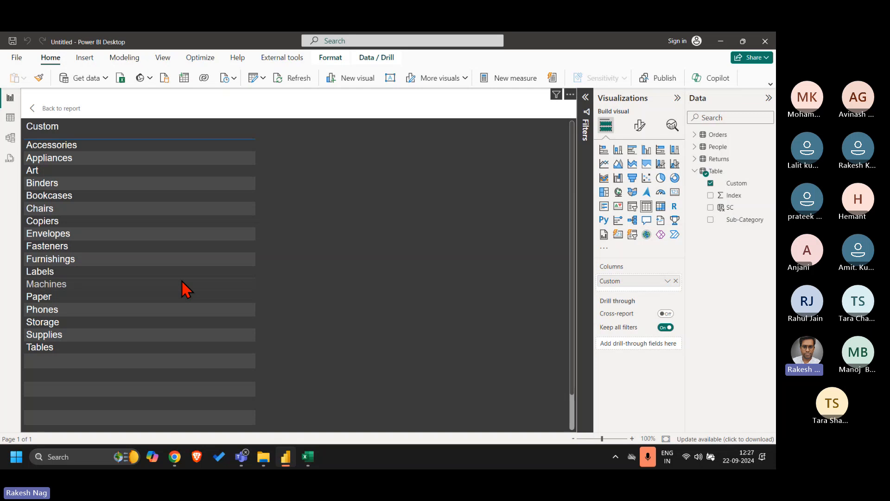
Step: Sort the Custom column by the Index column in the data table
{"action": "left_click", "coordinate": [11, 118]}
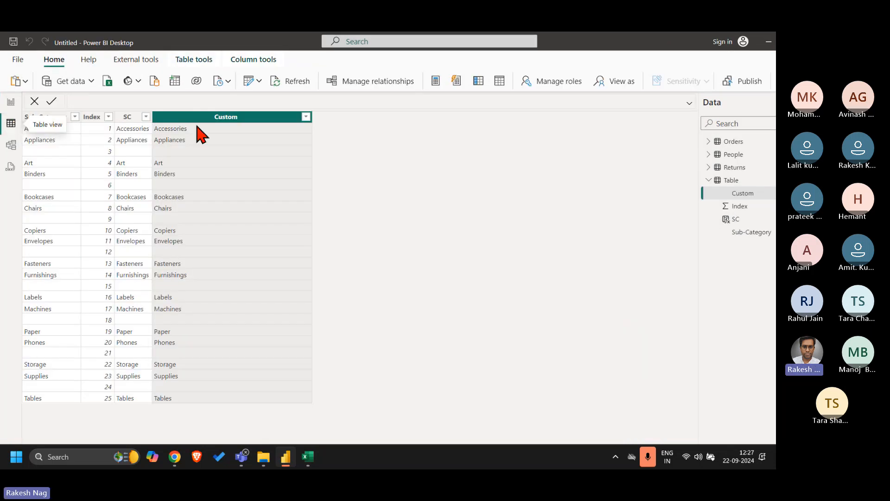
{"action": "left_click", "coordinate": [91, 119]}
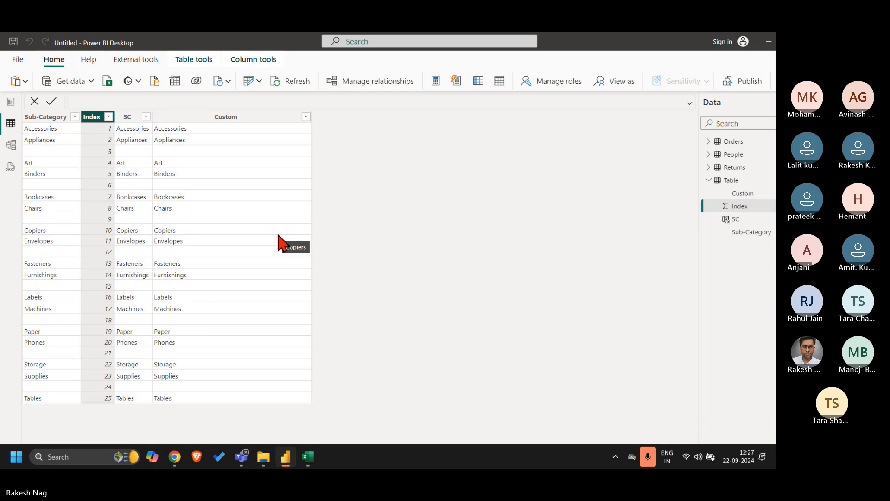
{"action": "left_click", "coordinate": [226, 119]}
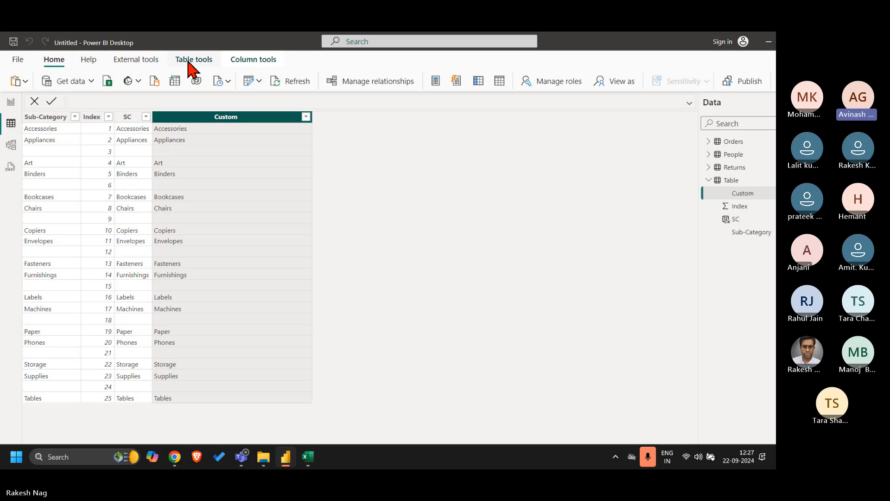
{"action": "left_click", "coordinate": [249, 64]}
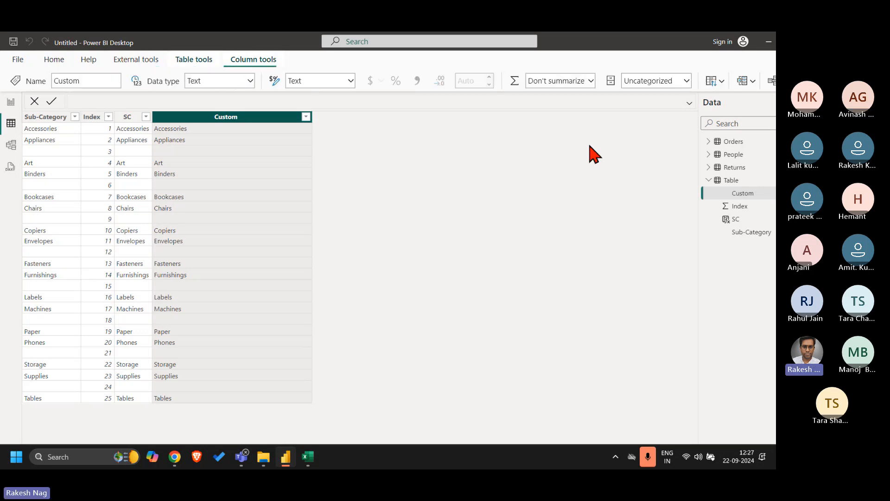
{"action": "left_click", "coordinate": [719, 82]}
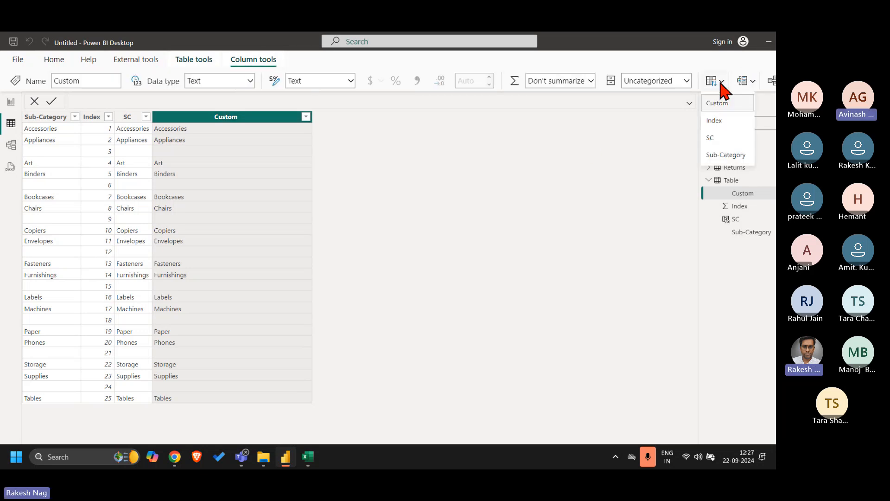
{"action": "left_click", "coordinate": [721, 121]}
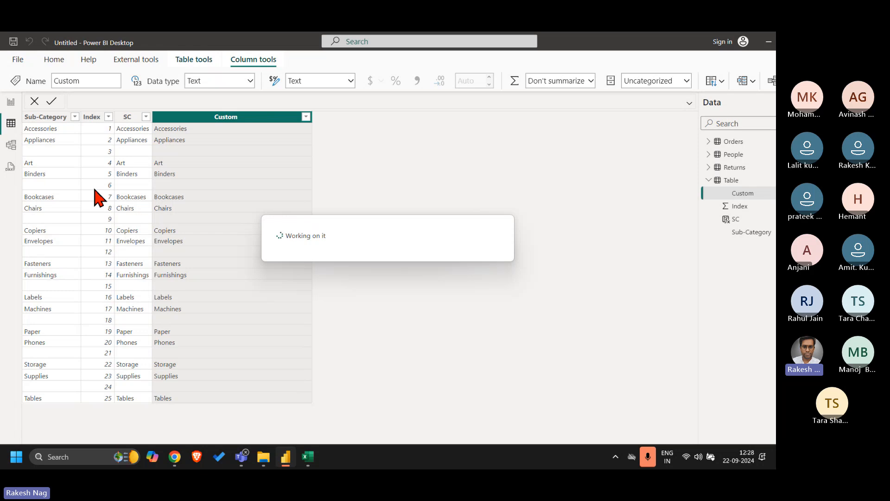
Step: Review the row order in the report's table visual and narrow its Custom column to slightly wider than the sub-category names
{"action": "left_click", "coordinate": [11, 101]}
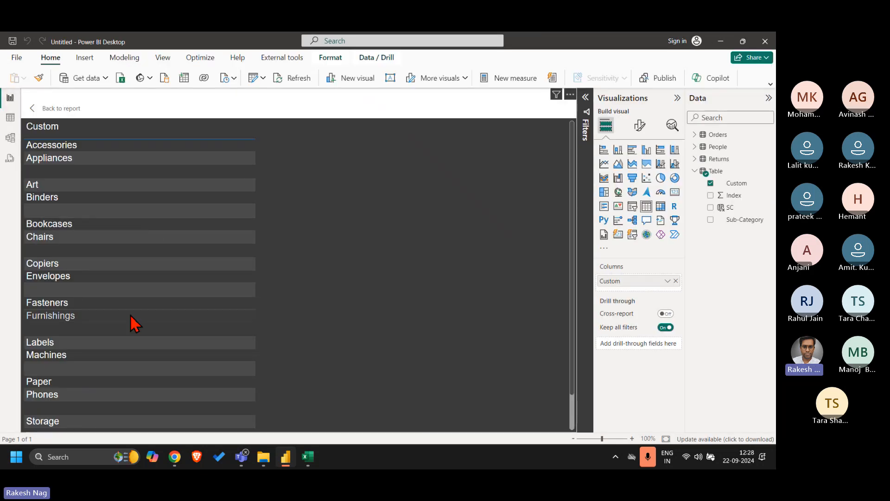
{"action": "scroll", "coordinate": [130, 315], "scroll_direction": "down", "scroll_amount": 1}
{"action": "scroll", "coordinate": [130, 315], "scroll_direction": "up", "scroll_amount": 1}
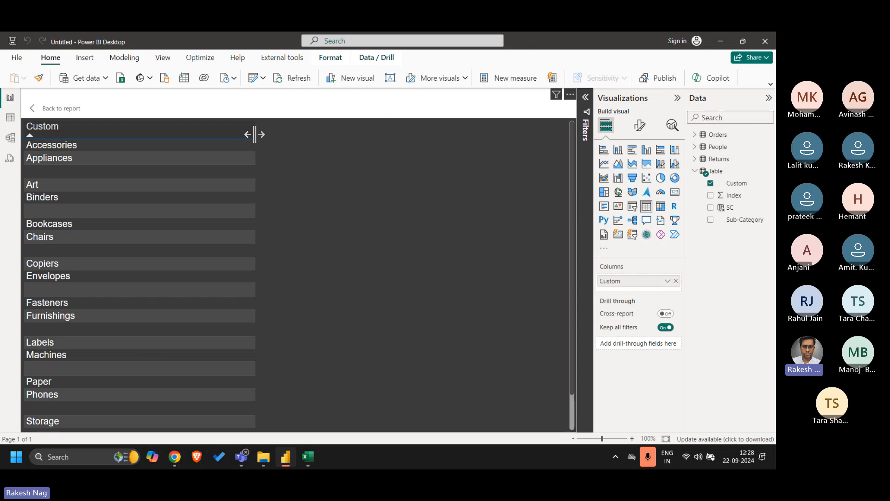
{"action": "left_click_drag", "start_coordinate": [254, 135], "coordinate": [92, 144]}
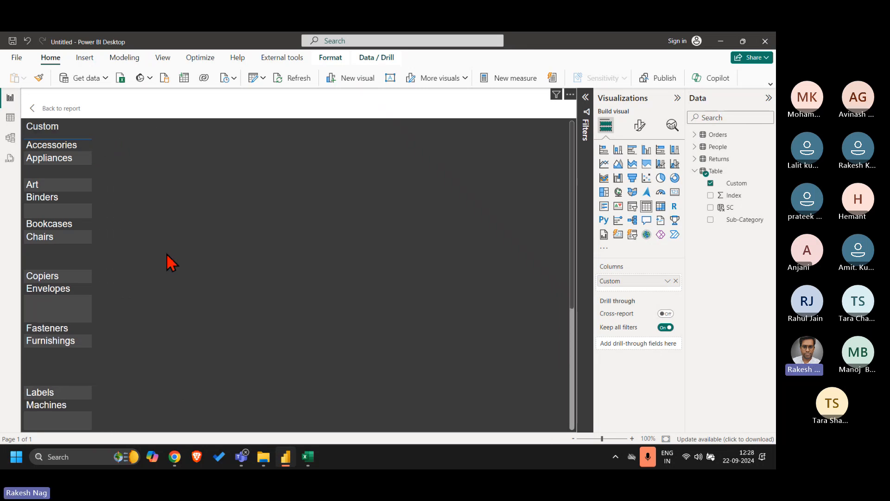
Step: Turn off text wrap for the values of the report's table visual
{"action": "scroll", "coordinate": [172, 262], "scroll_direction": "down", "scroll_amount": 3}
{"action": "scroll", "coordinate": [170, 261], "scroll_direction": "up", "scroll_amount": 3}
{"action": "left_click", "coordinate": [640, 124]}
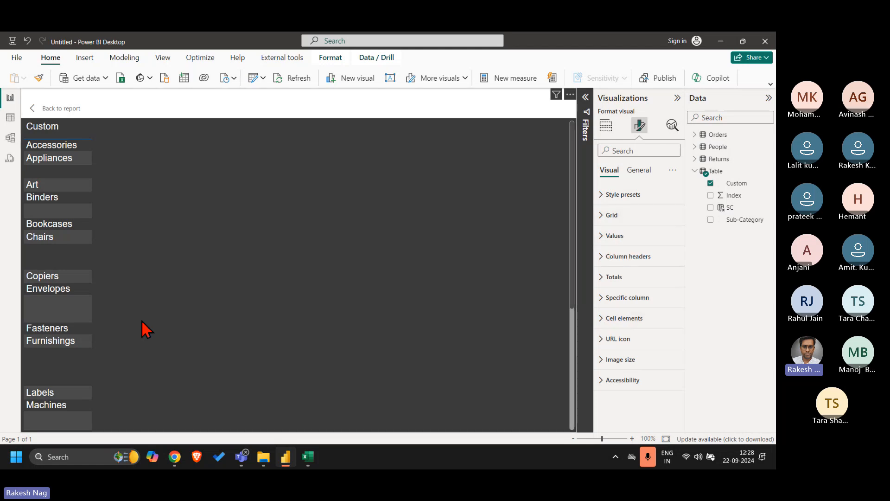
{"action": "left_click", "coordinate": [645, 236]}
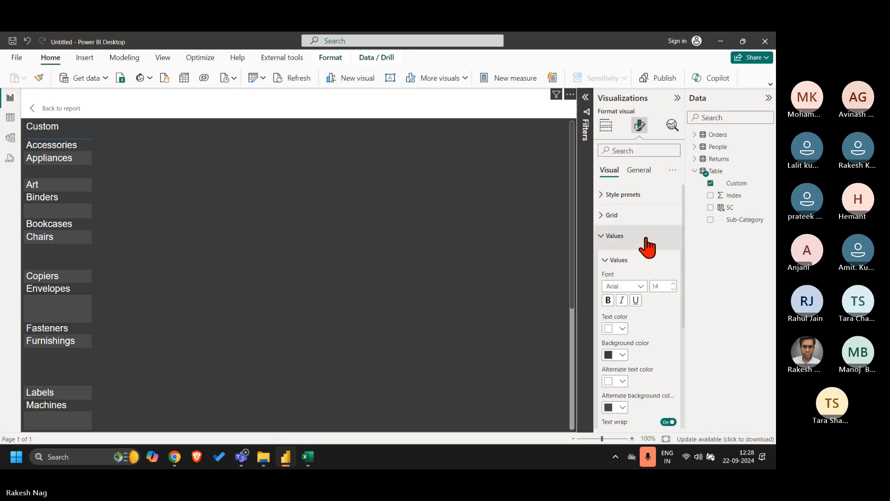
{"action": "scroll", "coordinate": [652, 369], "scroll_direction": "down", "scroll_amount": 2}
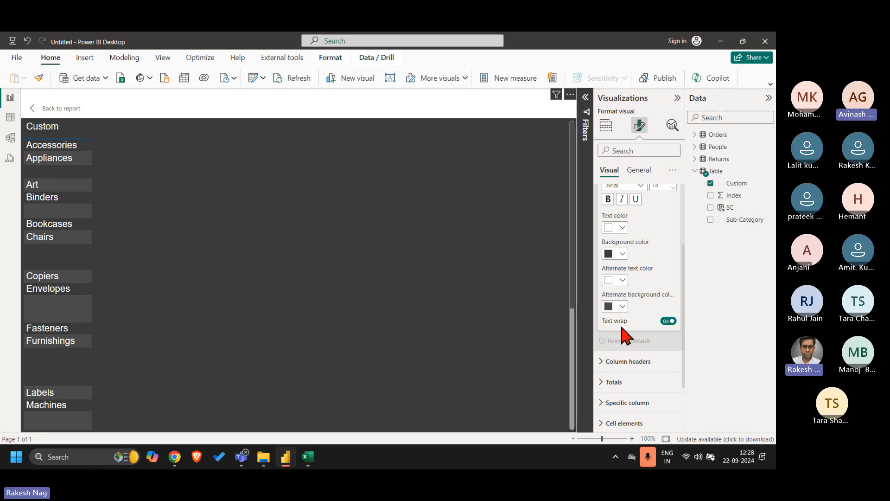
{"action": "left_click", "coordinate": [668, 322]}
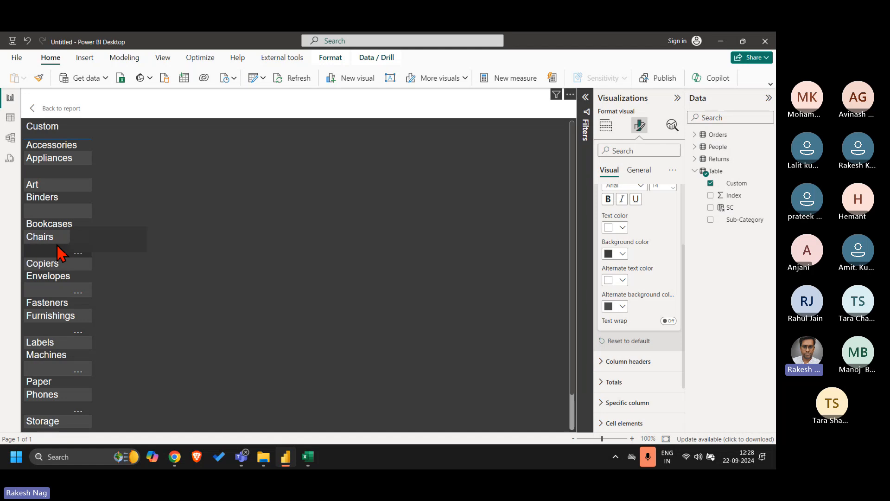
Step: Try the Custom column at roughly double width and narrow it again to check how the blank rows display
{"action": "scroll", "coordinate": [116, 273], "scroll_direction": "down", "scroll_amount": 1}
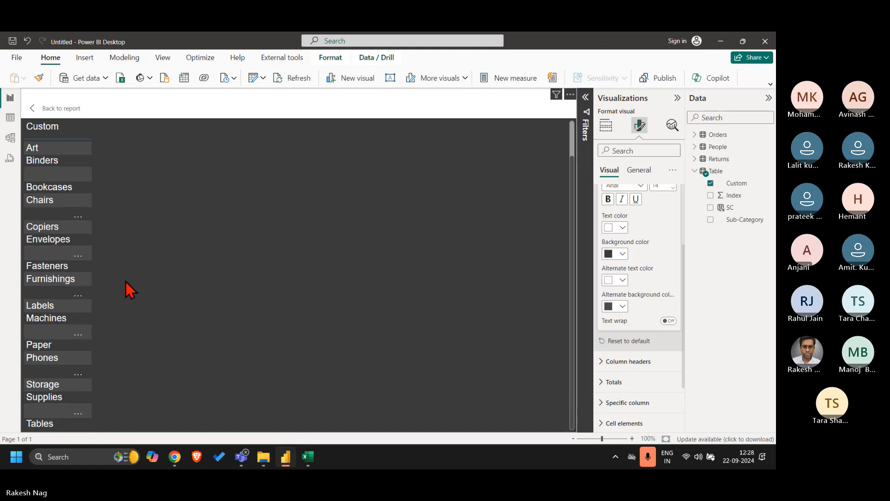
{"action": "scroll", "coordinate": [128, 288], "scroll_direction": "up", "scroll_amount": 1}
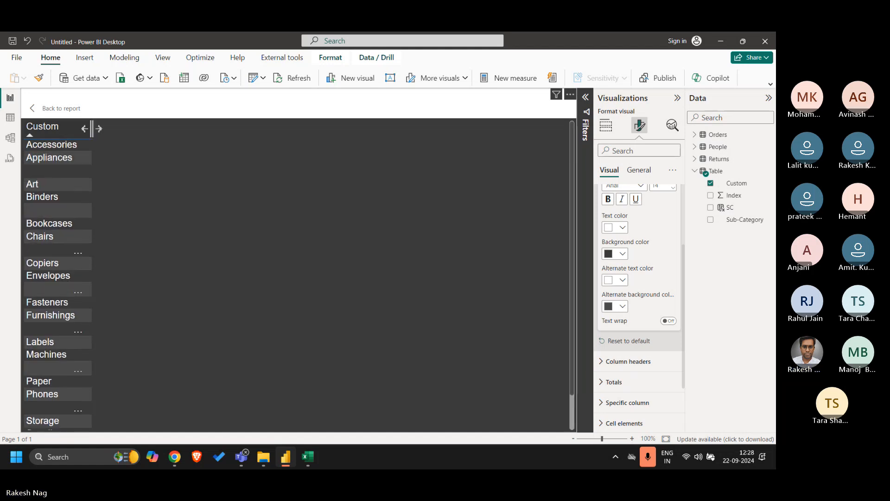
{"action": "left_click_drag", "start_coordinate": [92, 129], "coordinate": [196, 165]}
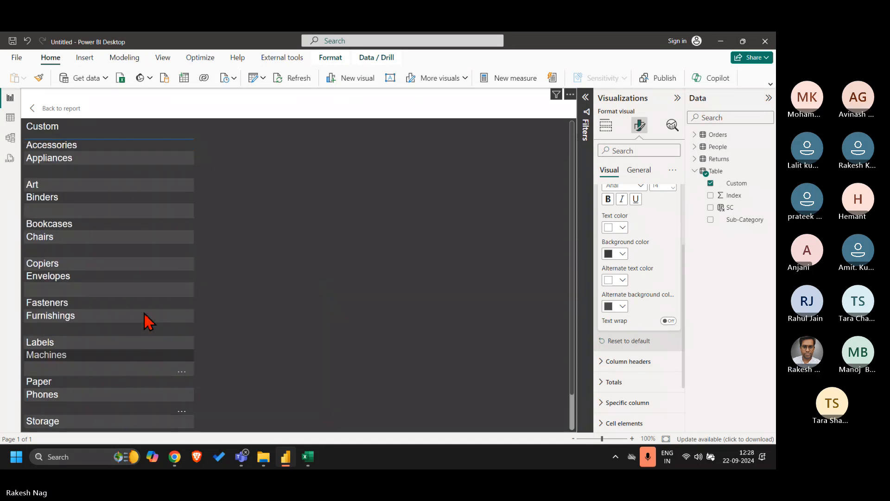
{"action": "left_click_drag", "start_coordinate": [194, 134], "coordinate": [113, 137]}
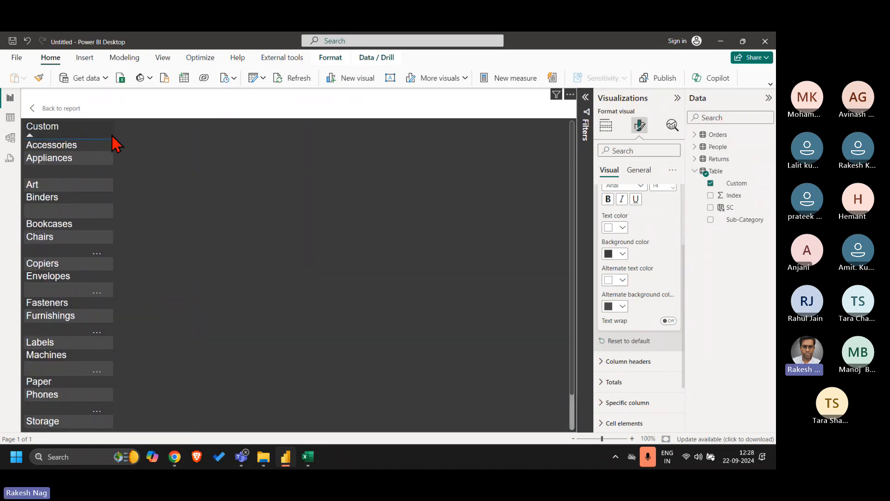
Step: Switch to invisible-character.net in Chrome, copy its invisible character and generate 1 invisible character in the test box
{"action": "key", "text": "alt+Tab"}
{"action": "left_click", "coordinate": [290, 216]}
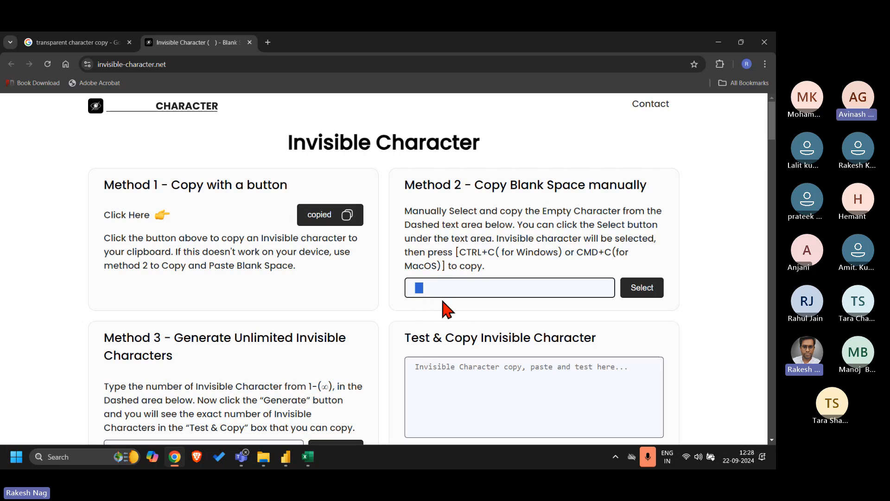
{"action": "scroll", "coordinate": [328, 319], "scroll_direction": "down", "scroll_amount": 1}
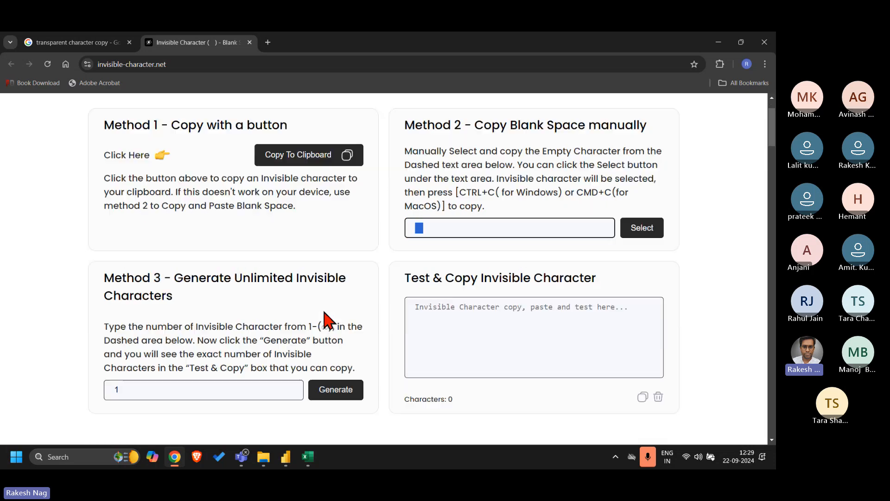
{"action": "scroll", "coordinate": [324, 315], "scroll_direction": "down", "scroll_amount": 1}
{"action": "scroll", "coordinate": [297, 302], "scroll_direction": "down", "scroll_amount": 3}
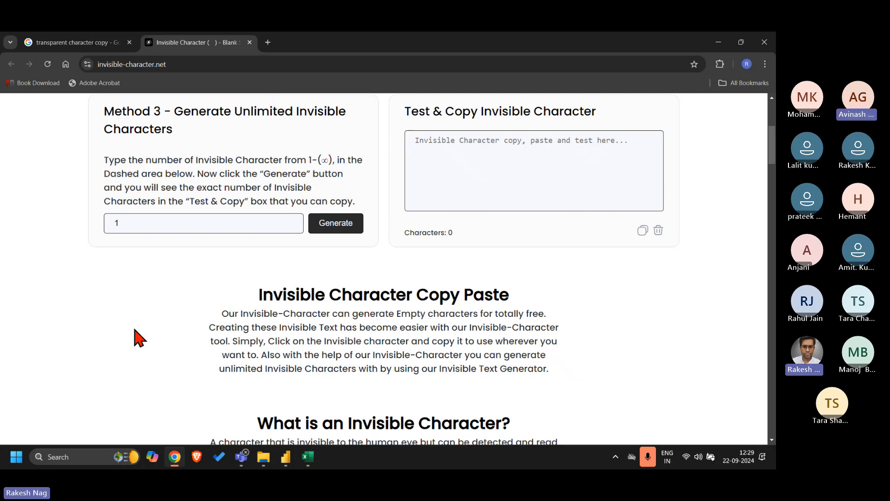
{"action": "left_click", "coordinate": [332, 229]}
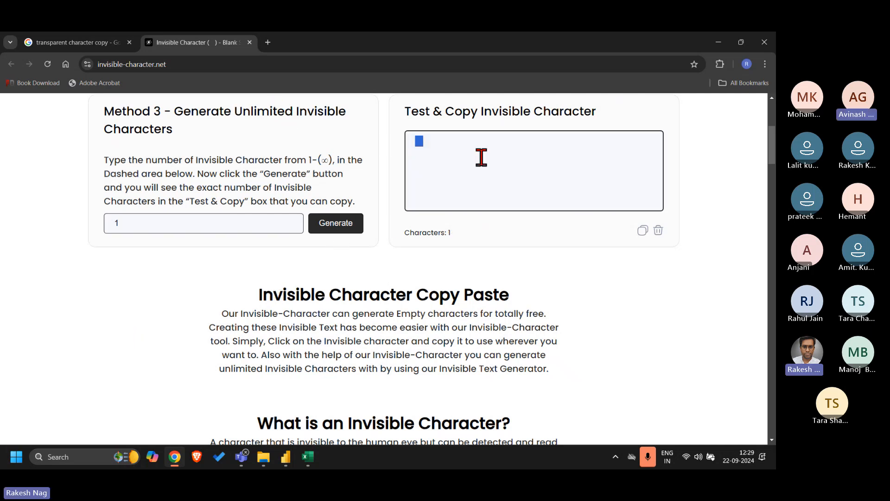
Step: Examine the Unicode table of invisible characters on invisible-character.net and close the page
{"action": "scroll", "coordinate": [397, 331], "scroll_direction": "down", "scroll_amount": 5}
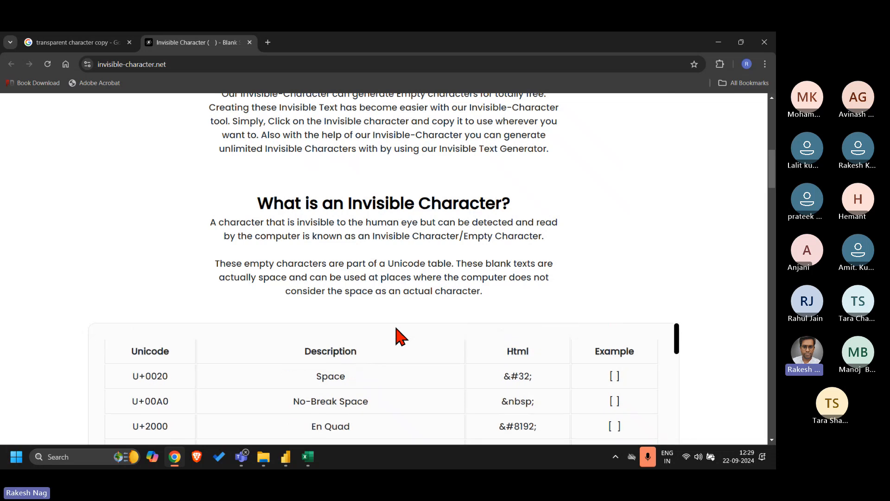
{"action": "scroll", "coordinate": [86, 309], "scroll_direction": "down", "scroll_amount": 4}
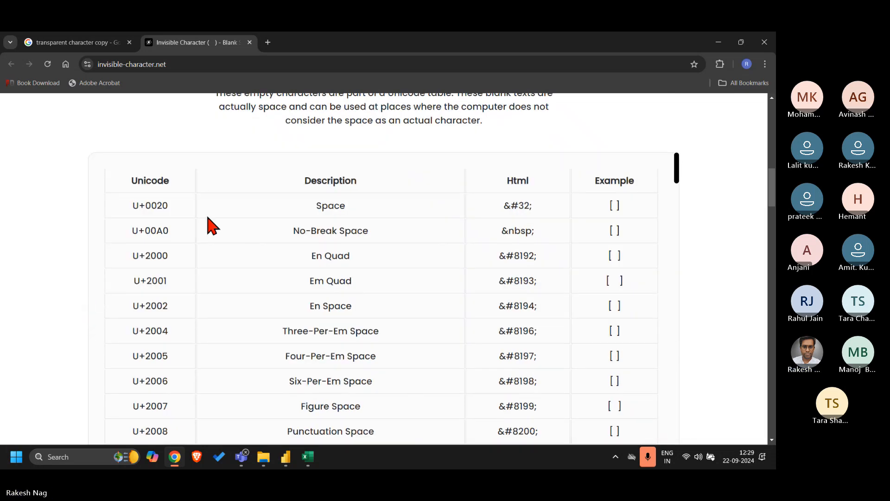
{"action": "scroll", "coordinate": [138, 301], "scroll_direction": "down", "scroll_amount": 8}
{"action": "scroll", "coordinate": [137, 299], "scroll_direction": "down", "scroll_amount": 6}
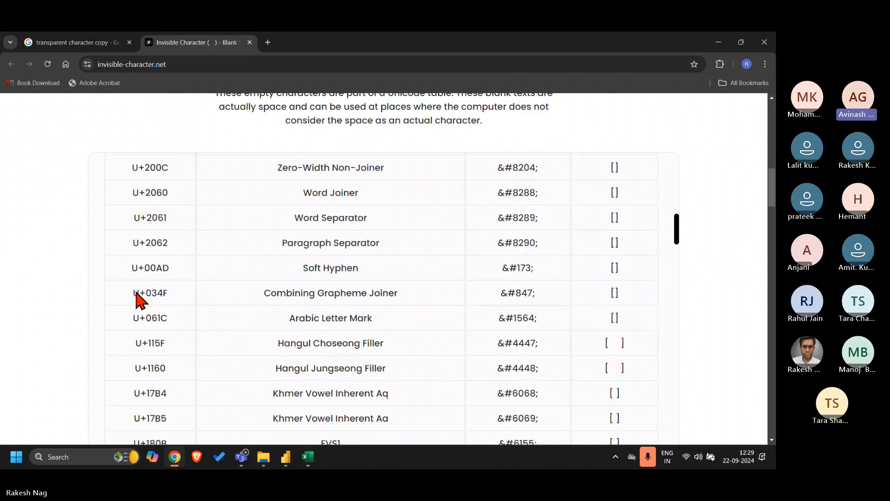
{"action": "scroll", "coordinate": [135, 296], "scroll_direction": "up", "scroll_amount": 3}
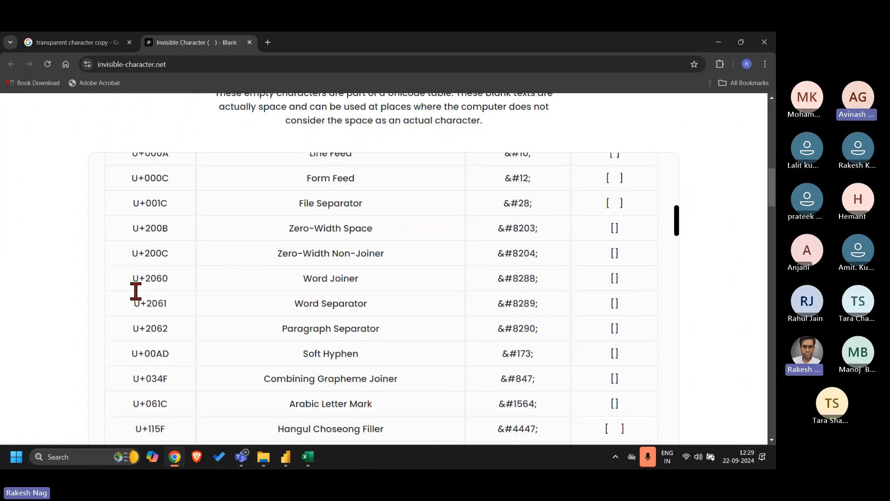
{"action": "key", "text": "ctrl+w"}
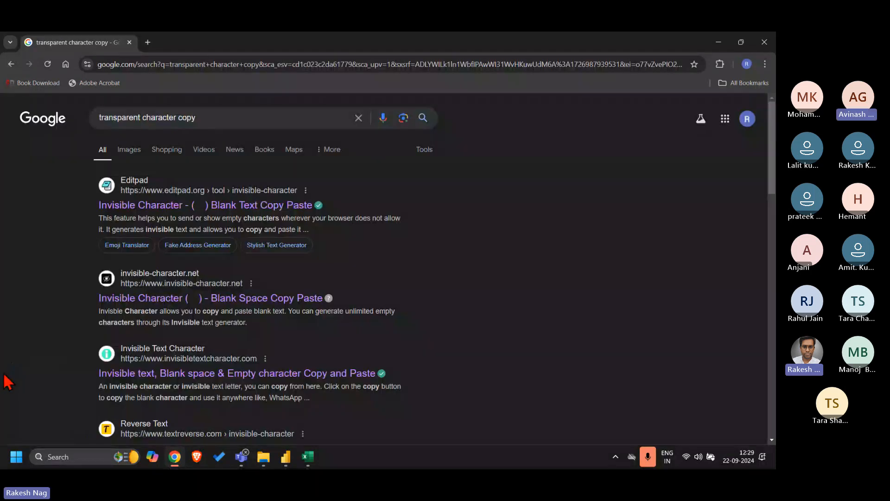
Step: Open Editpad's Invisible Character page from the search results, try copying its empty character, and close the page after reviewing its Unicode table
{"action": "right_click", "coordinate": [204, 206]}
{"action": "left_click", "coordinate": [243, 215]}
{"action": "key", "text": "ctrl+Tab"}
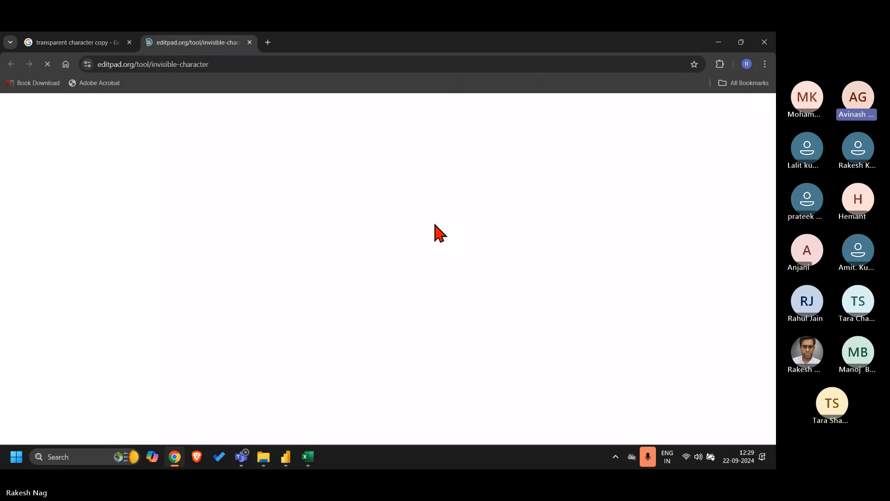
{"action": "left_click", "coordinate": [326, 246]}
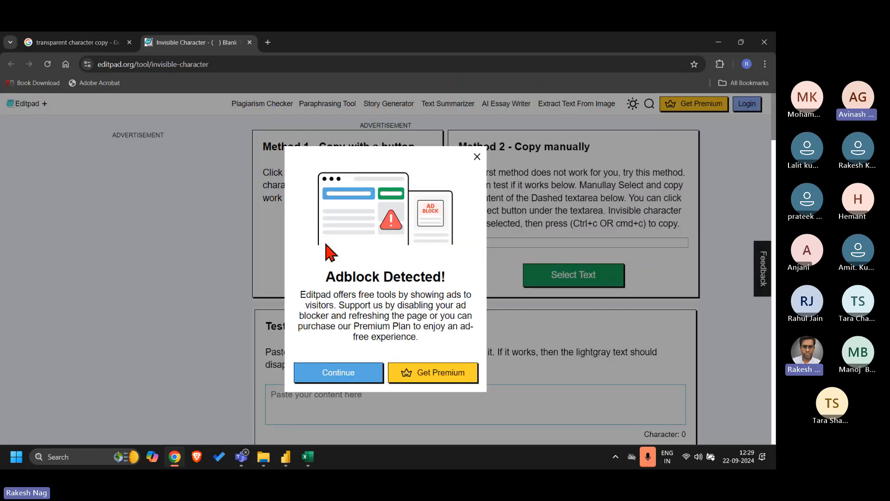
{"action": "left_click", "coordinate": [338, 373]}
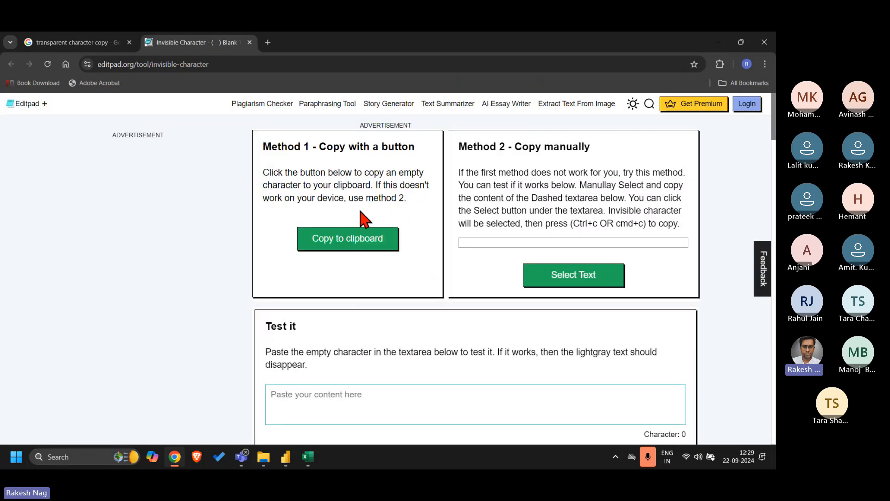
{"action": "left_click", "coordinate": [362, 240]}
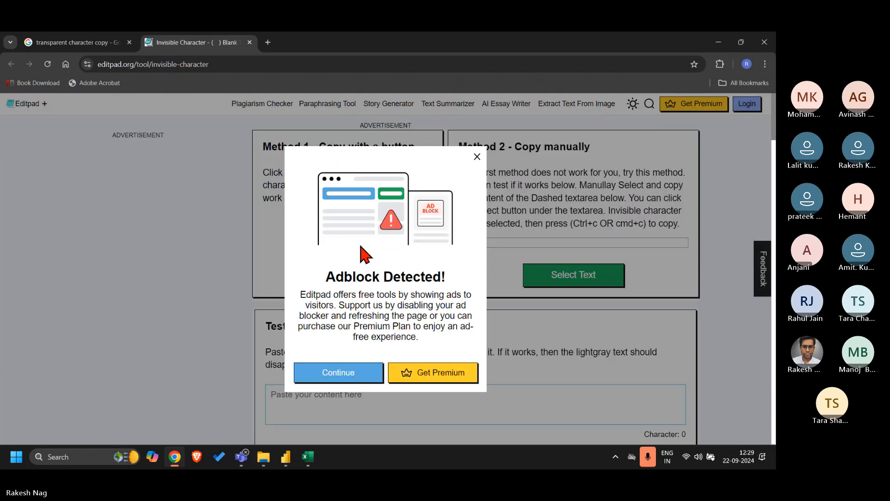
{"action": "left_click", "coordinate": [476, 158]}
{"action": "scroll", "coordinate": [391, 334], "scroll_direction": "down", "scroll_amount": 15}
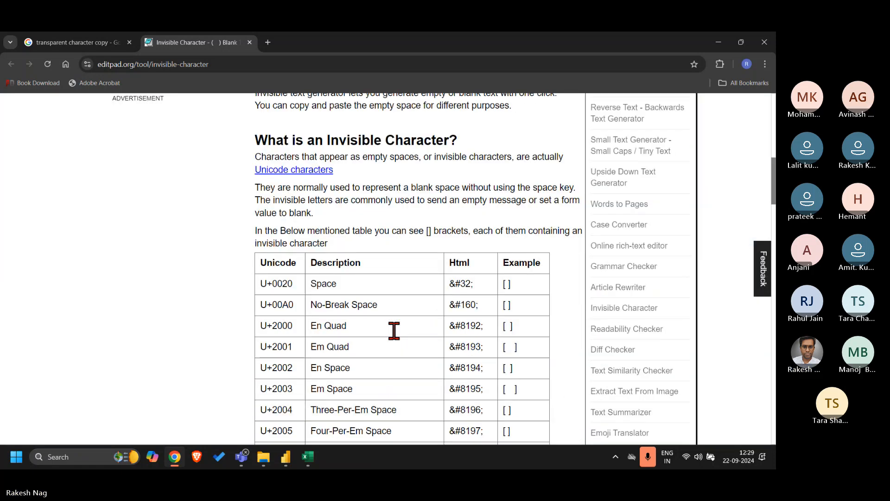
{"action": "key", "text": "ctrl+w"}
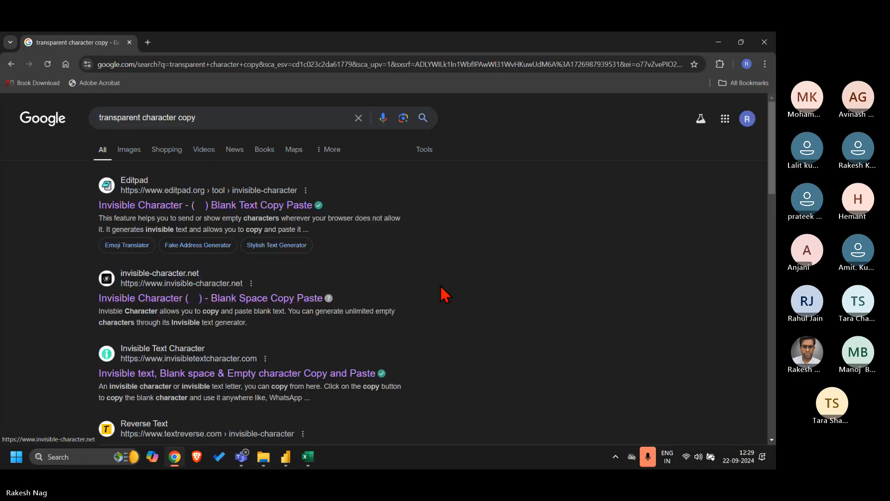
Step: Open the Reverse Text and Empty Characters results in new tabs and copy the empty character from Reverse Text's manual copy box
{"action": "scroll", "coordinate": [445, 294], "scroll_direction": "down", "scroll_amount": 5}
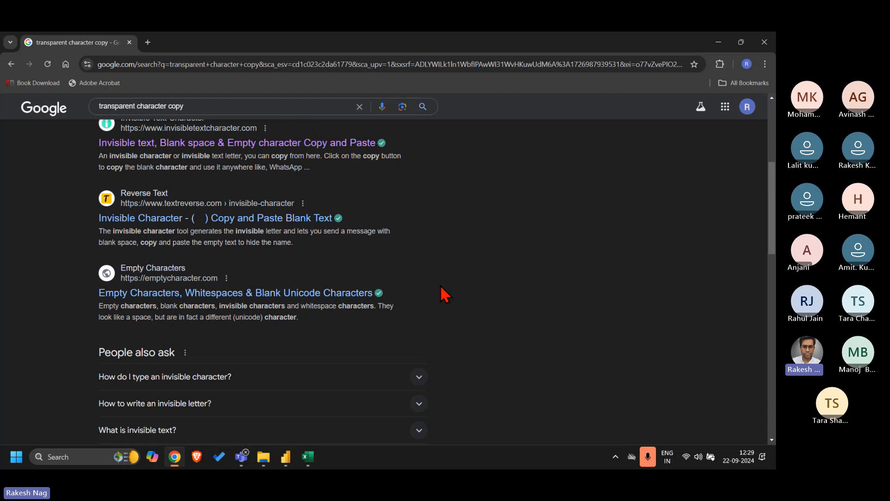
{"action": "right_click", "coordinate": [294, 219]}
{"action": "left_click", "coordinate": [320, 228]}
{"action": "scroll", "coordinate": [415, 284], "scroll_direction": "down", "scroll_amount": 1}
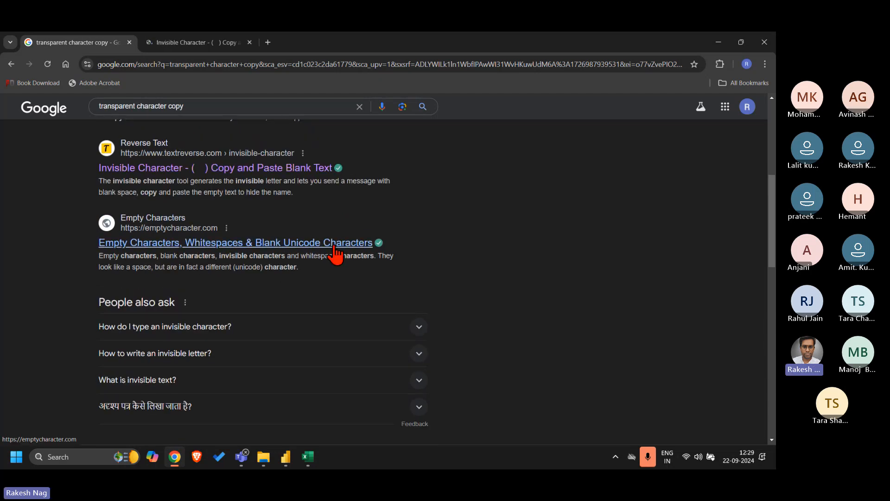
{"action": "right_click", "coordinate": [333, 246]}
{"action": "left_click", "coordinate": [388, 258]}
{"action": "key", "text": "ctrl+Tab"}
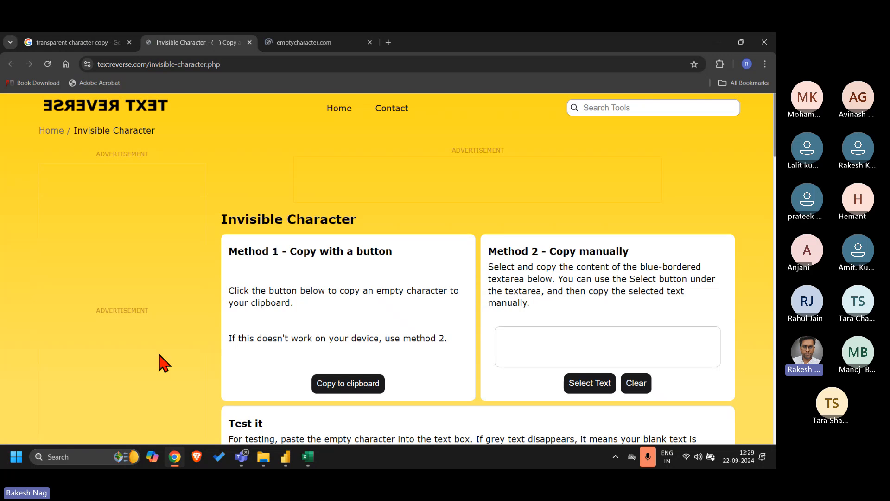
{"action": "scroll", "coordinate": [160, 362], "scroll_direction": "down", "scroll_amount": 1}
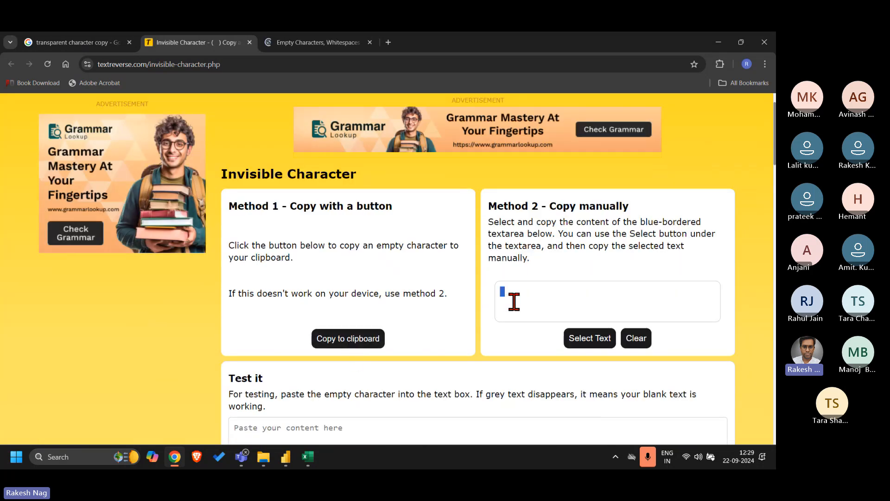
Step: Return to Power BI and replace the repeated character in the Table query's Custom column Text.Repeat formula with the copied empty character
{"action": "key", "text": "alt+Tab"}
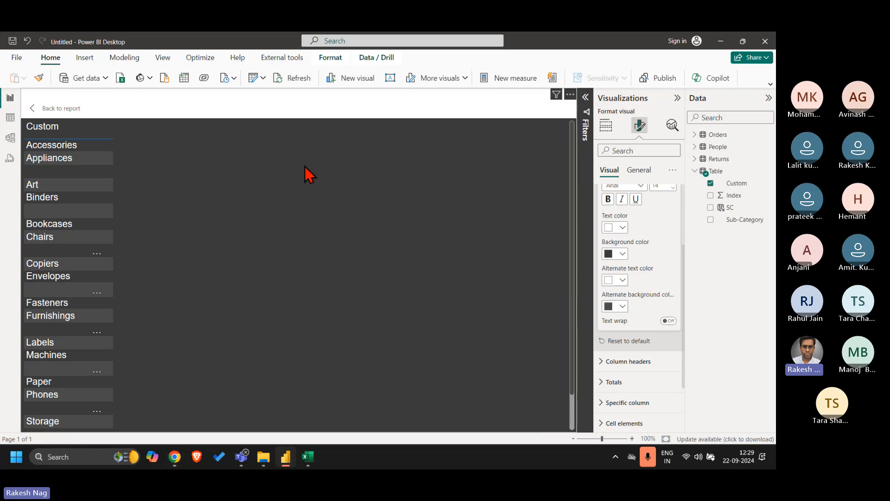
{"action": "left_click", "coordinate": [227, 78]}
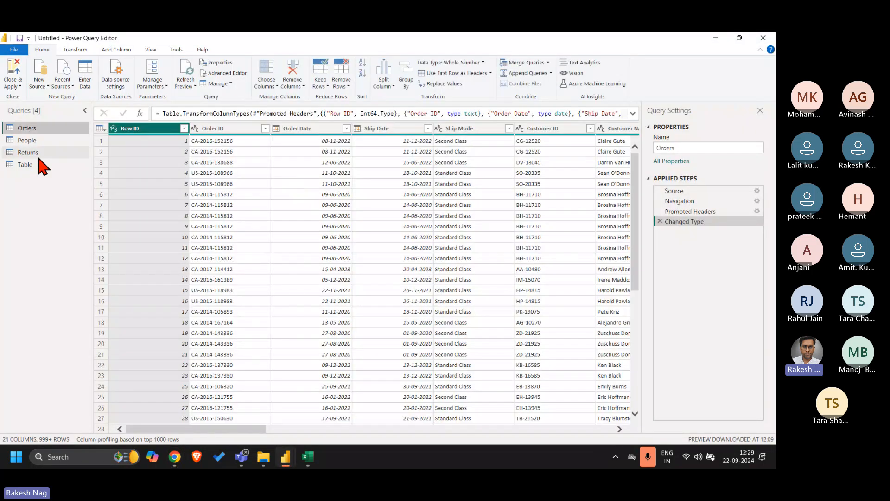
{"action": "left_click", "coordinate": [40, 165]}
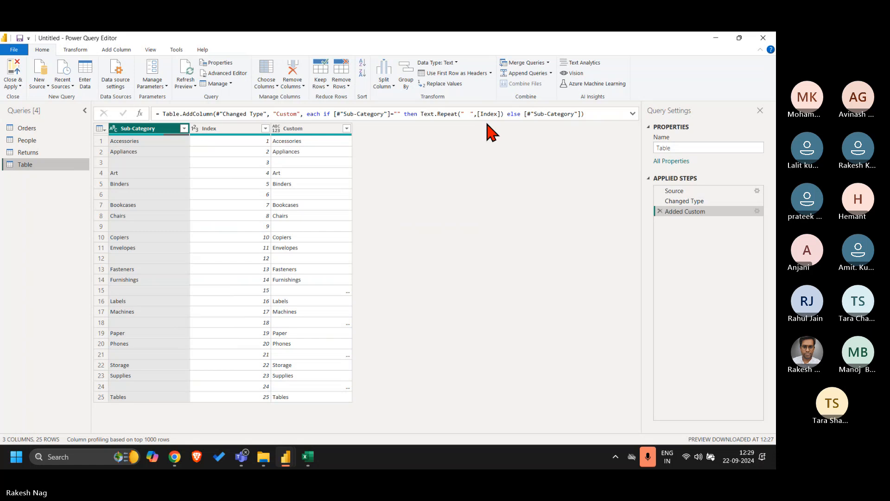
{"action": "left_click", "coordinate": [467, 113]}
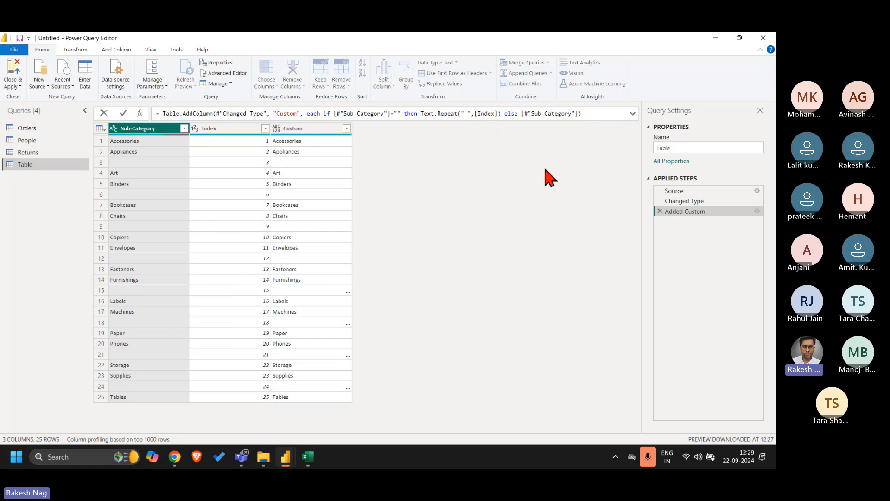
{"action": "key", "text": "Return"}
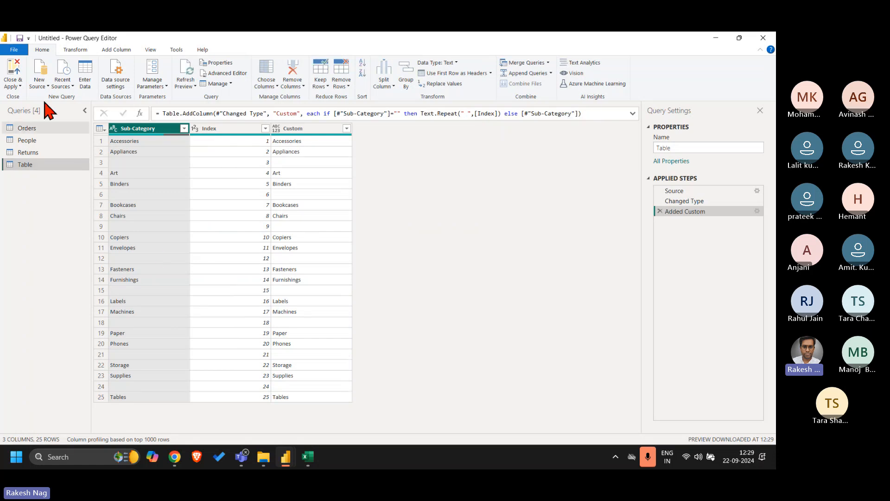
Step: Apply the query changes, narrow the table visual's Custom column to slightly wider than the sub-category names, and check the blank rows
{"action": "left_click", "coordinate": [14, 72]}
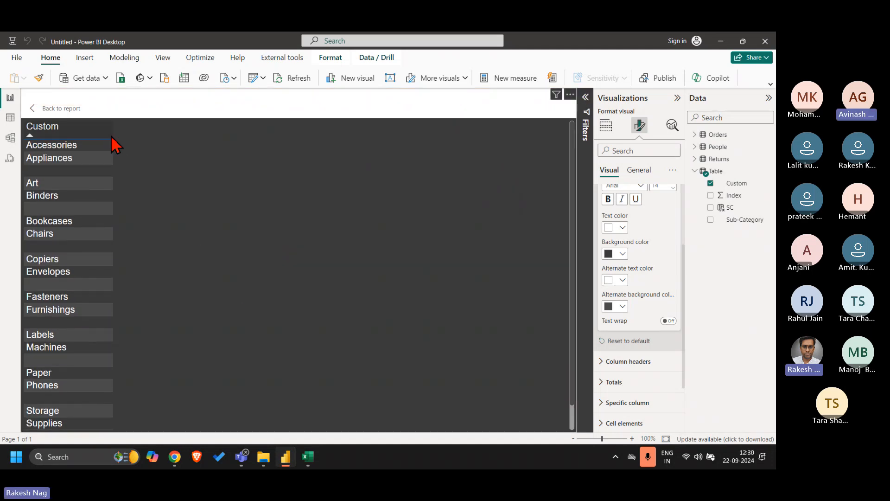
{"action": "left_click_drag", "start_coordinate": [112, 134], "coordinate": [88, 134]}
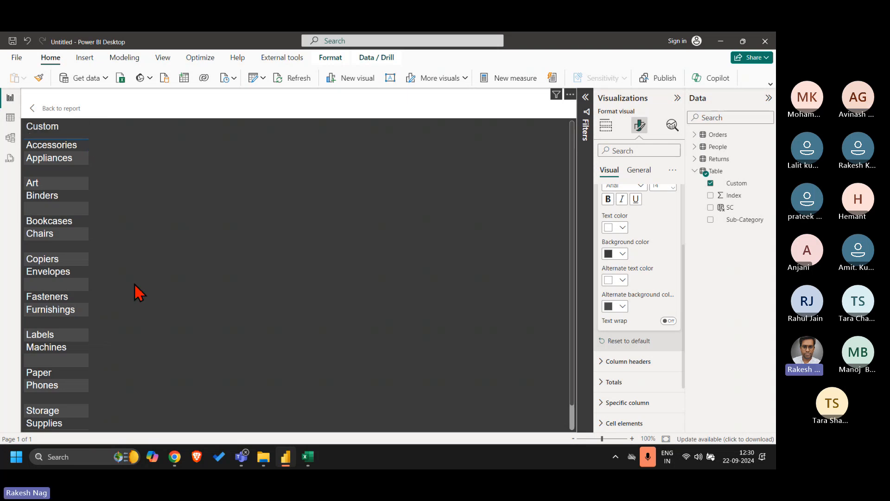
{"action": "scroll", "coordinate": [137, 292], "scroll_direction": "down", "scroll_amount": 1}
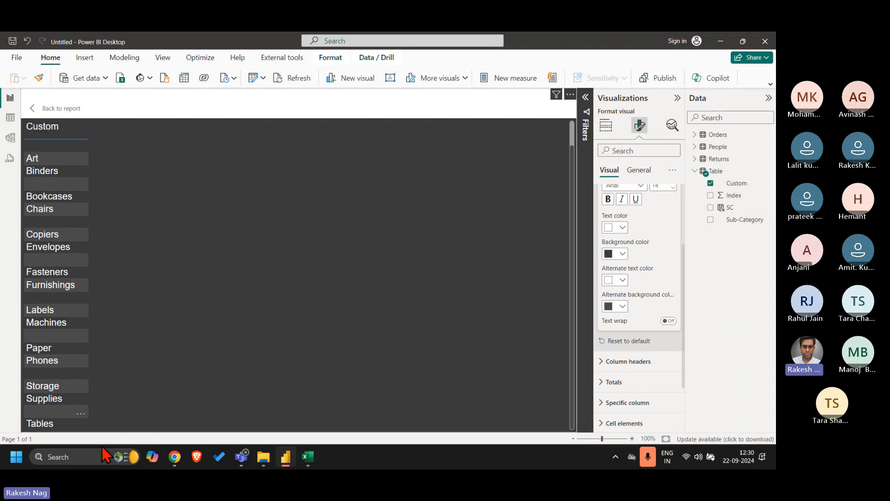
Step: Widen the table visual's Custom column slightly and review the blank rows from the start of the list
{"action": "left_click_drag", "start_coordinate": [89, 132], "coordinate": [94, 132]}
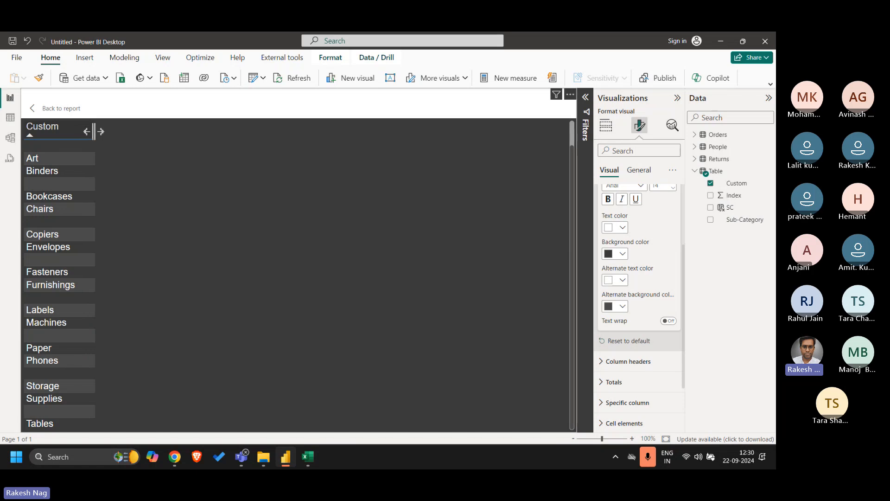
{"action": "scroll", "coordinate": [143, 288], "scroll_direction": "up", "scroll_amount": 1}
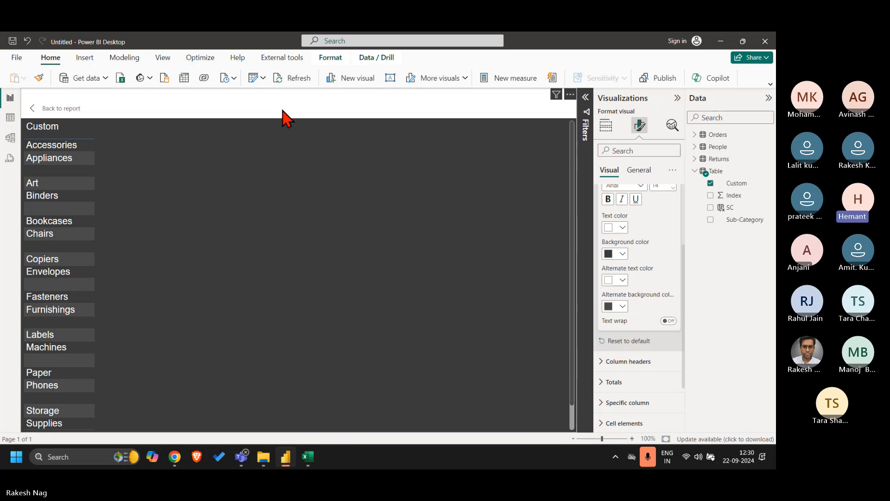
Step: Rename the Table query's custom column as SubCate in Power Query and apply the change to the model
{"action": "left_click", "coordinate": [251, 79]}
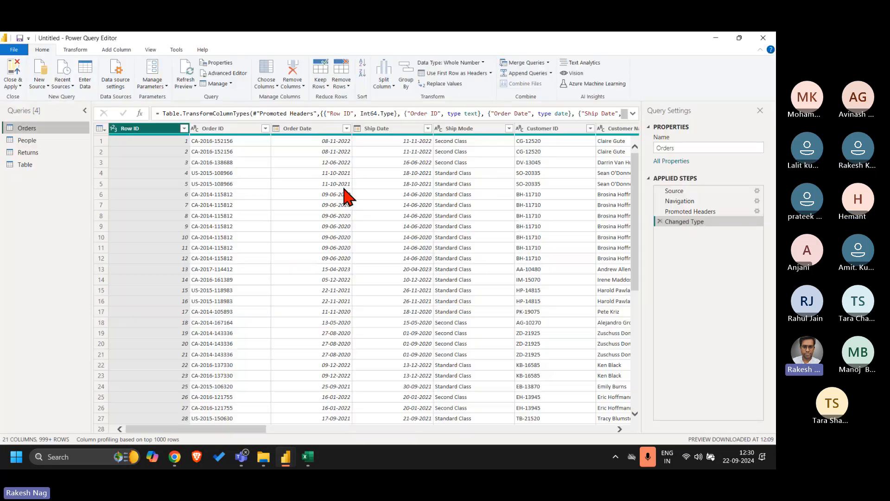
{"action": "left_click", "coordinate": [33, 165]}
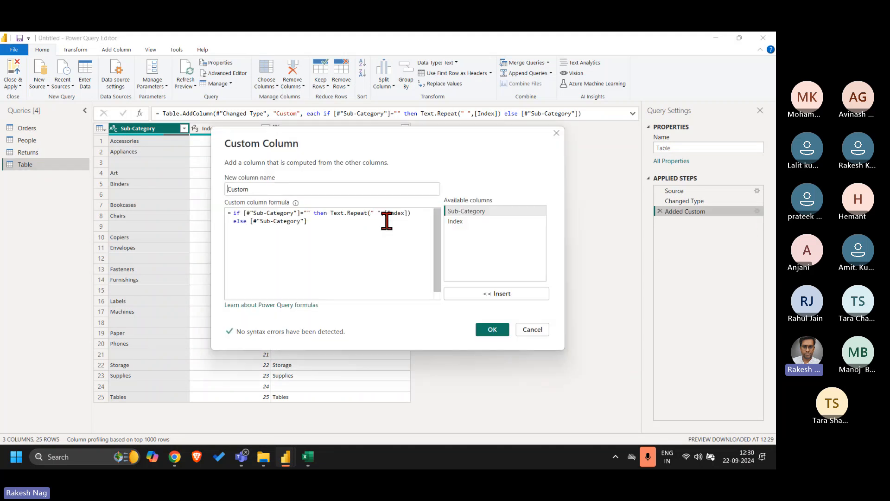
{"action": "double_click", "coordinate": [308, 189]}
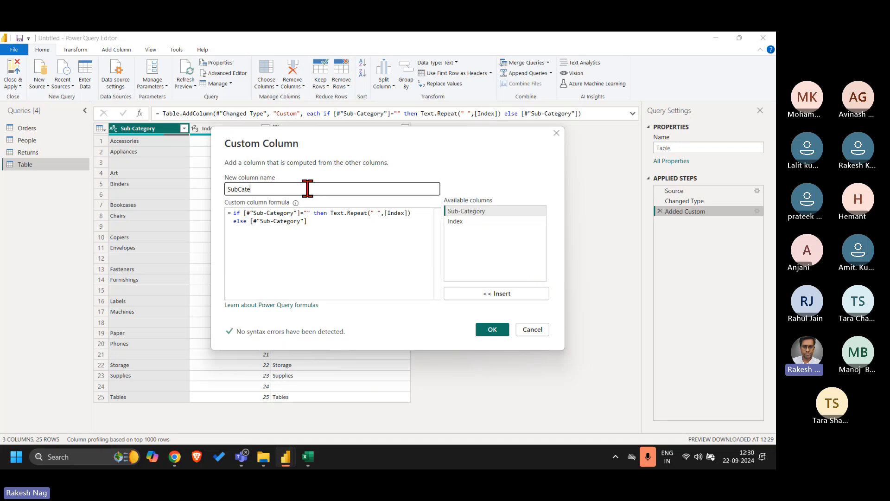
{"action": "left_click", "coordinate": [491, 330]}
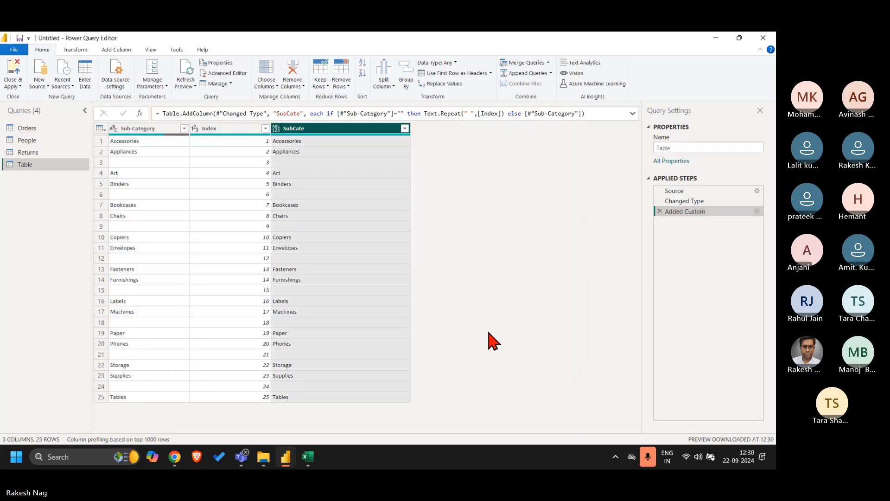
{"action": "left_click", "coordinate": [154, 129]}
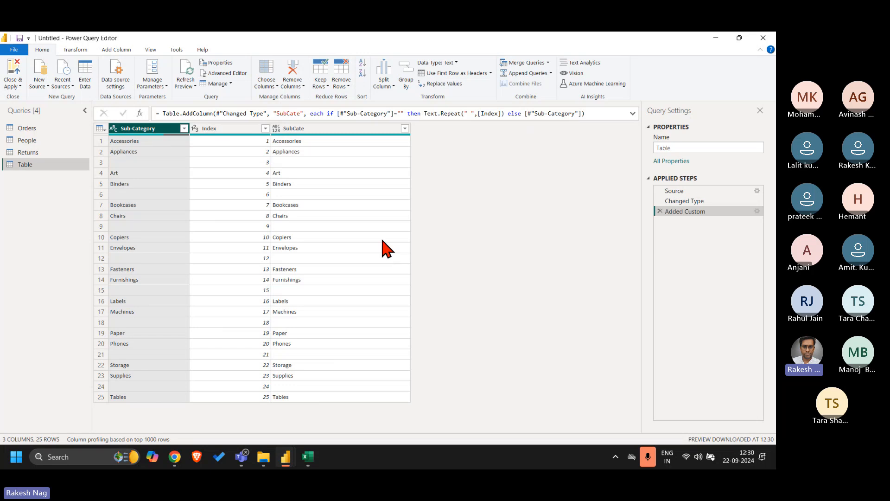
{"action": "left_click", "coordinate": [14, 72]}
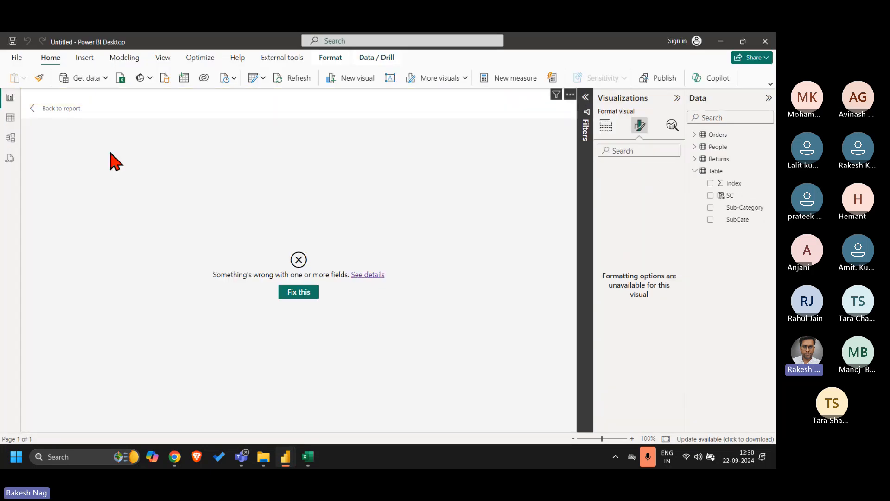
Step: Replace the missing Custom field in the table visual with the SubCate field
{"action": "left_click", "coordinate": [606, 125]}
{"action": "left_click", "coordinate": [676, 281]}
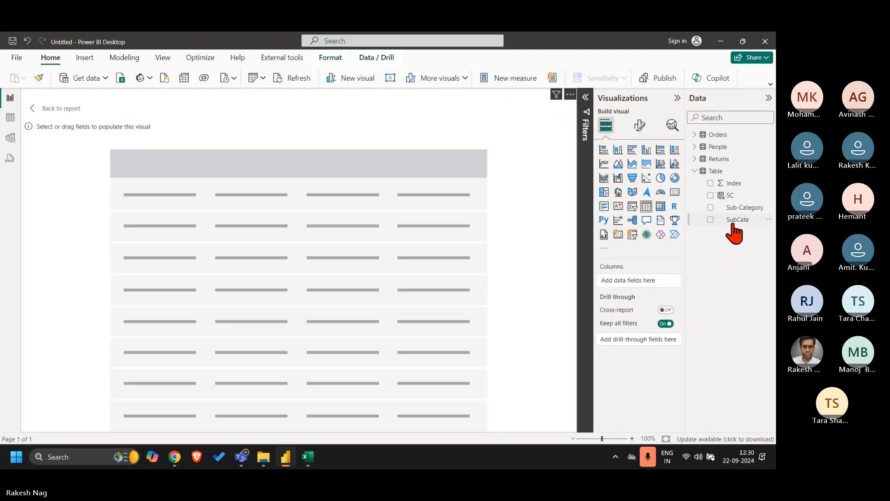
{"action": "left_click", "coordinate": [711, 220]}
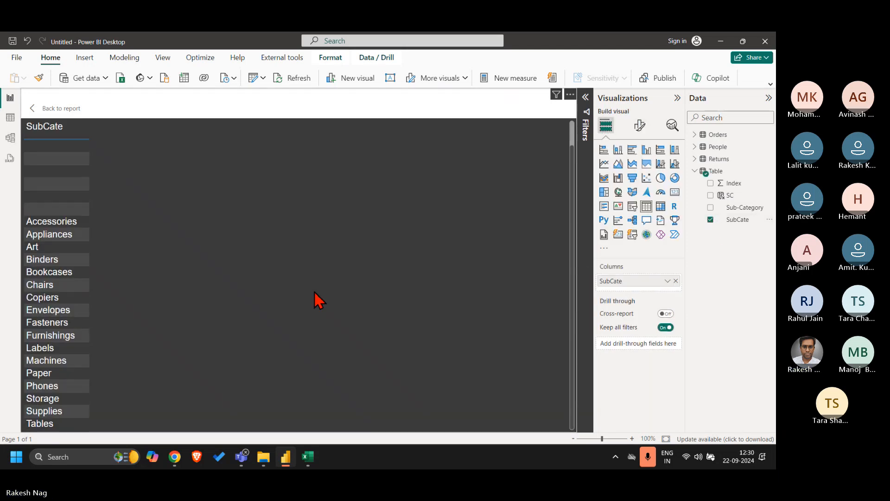
Step: Delete the SC calculated column from Table in the table view
{"action": "left_click", "coordinate": [10, 117]}
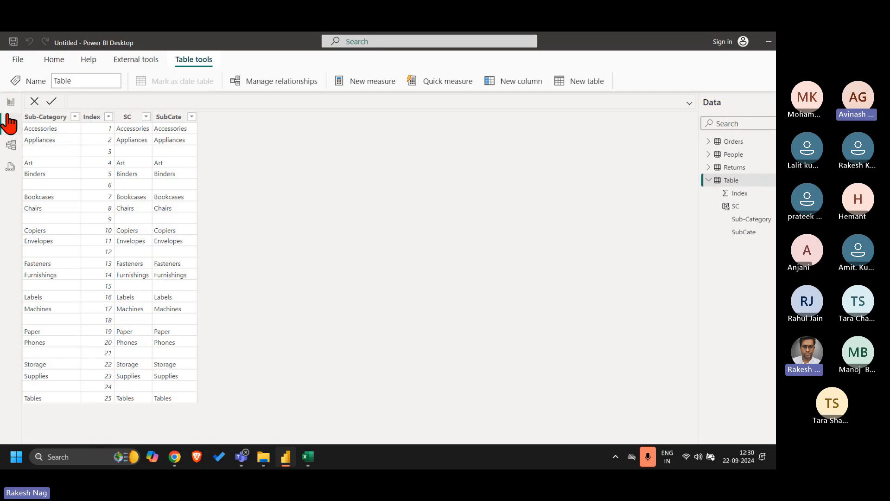
{"action": "left_click", "coordinate": [129, 117]}
{"action": "right_click", "coordinate": [131, 117]}
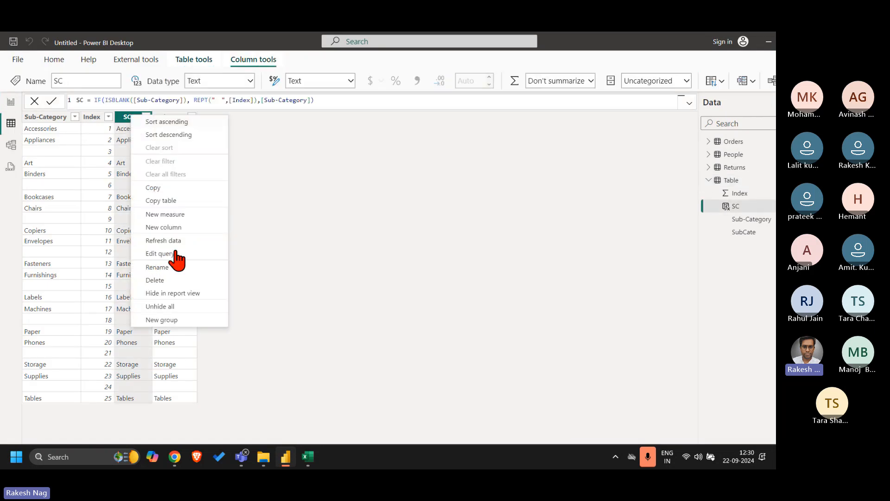
{"action": "left_click", "coordinate": [166, 281]}
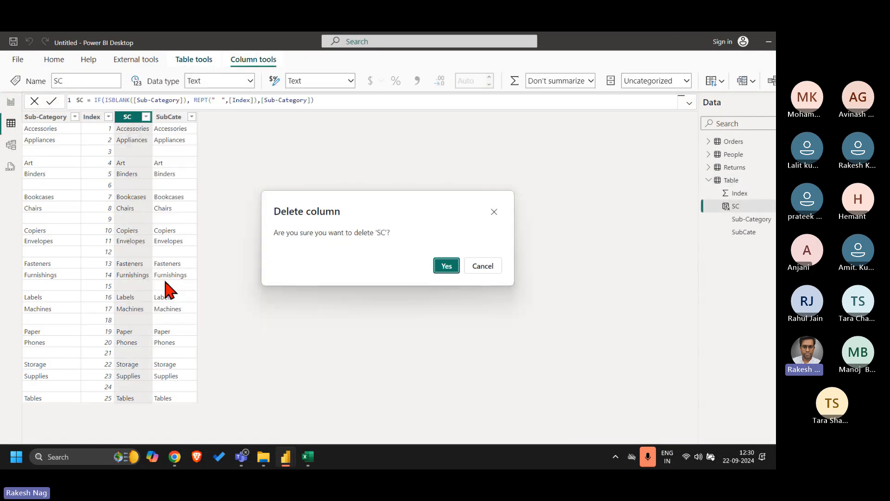
{"action": "left_click", "coordinate": [445, 266]}
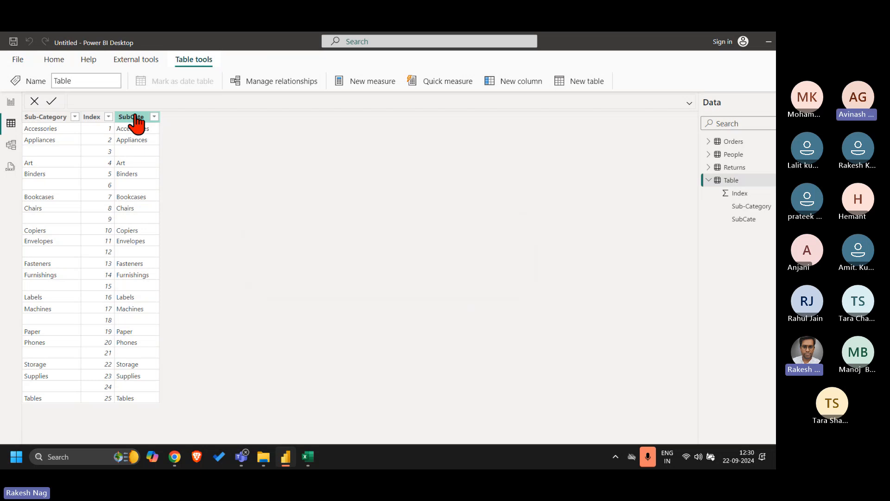
Step: Sort the SubCate column by Index and return to the report's table visual
{"action": "left_click", "coordinate": [136, 122]}
{"action": "left_click", "coordinate": [714, 83]}
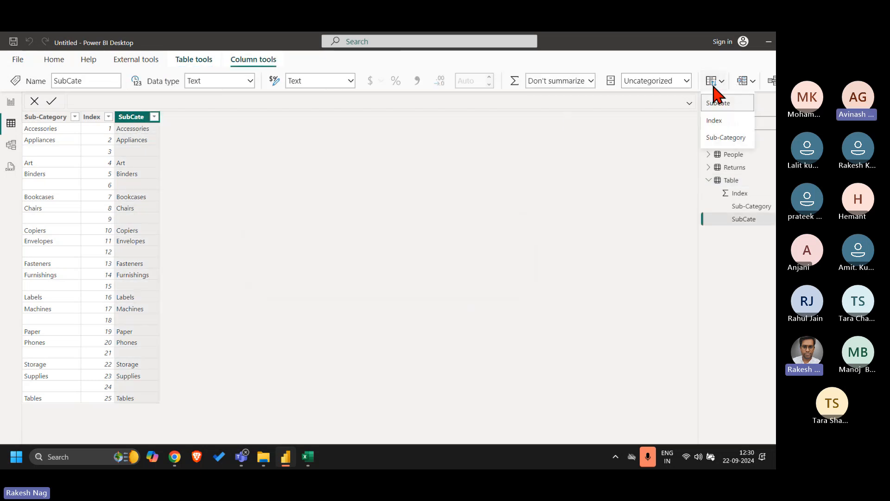
{"action": "left_click", "coordinate": [714, 121]}
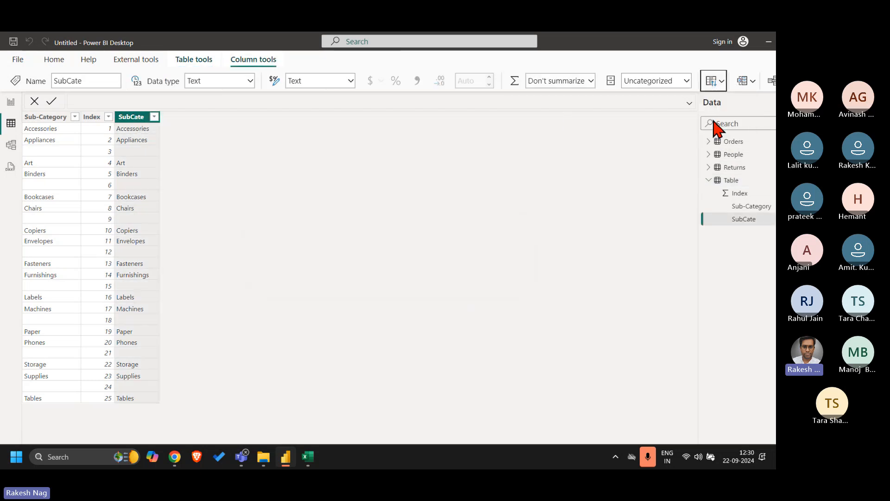
{"action": "left_click", "coordinate": [10, 102]}
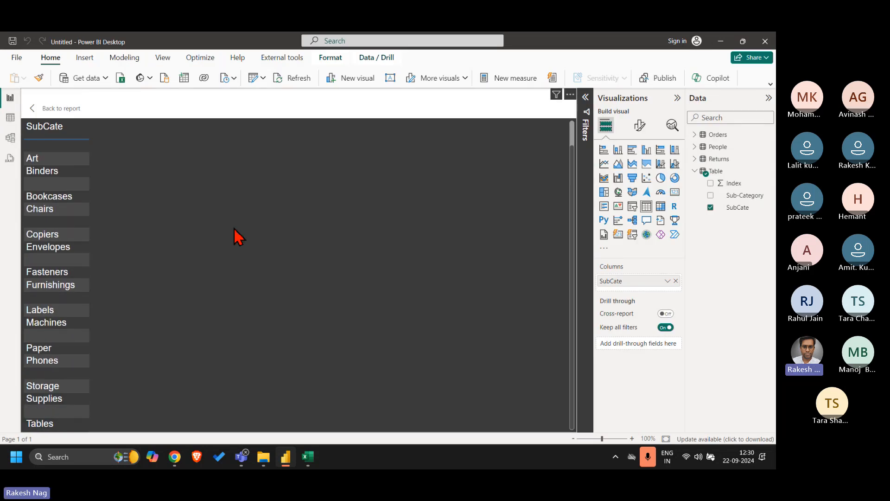
Step: Set the table visual's global font size to 12 in its grid options
{"action": "left_click", "coordinate": [642, 130]}
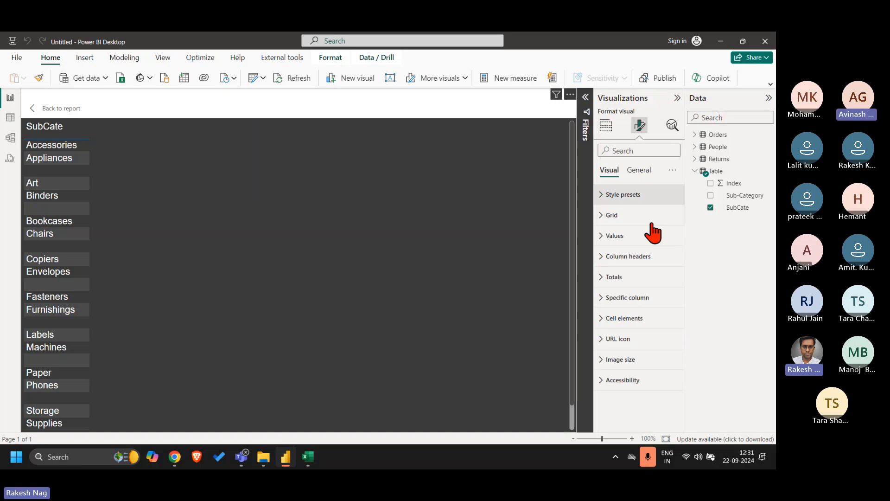
{"action": "left_click", "coordinate": [635, 216]}
{"action": "left_click", "coordinate": [632, 366]}
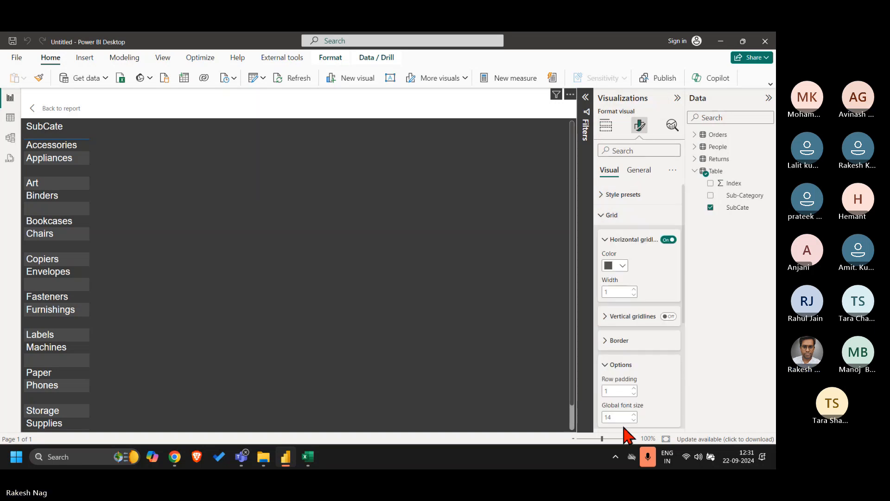
{"action": "left_click", "coordinate": [622, 418]}
{"action": "key", "text": "Return"}
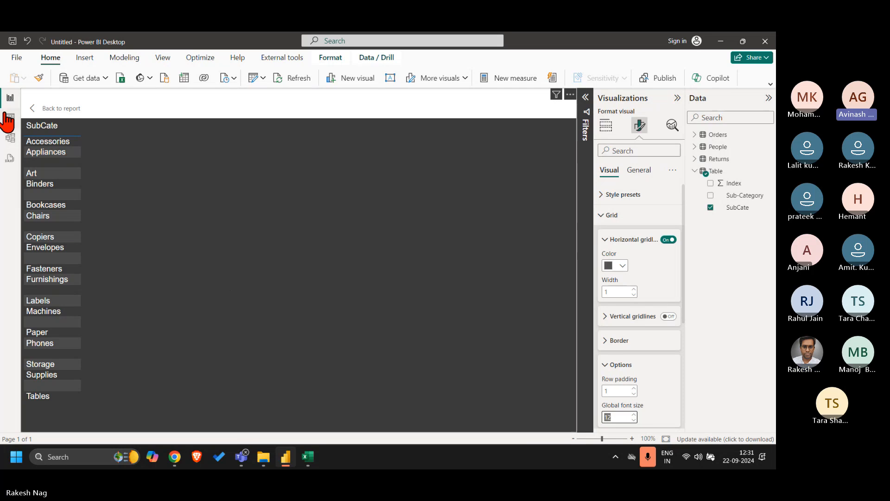
Step: Arrange the model diagram with People above Orders, and place Table beside Orders, enlarged to show all its fields
{"action": "left_click", "coordinate": [10, 138]}
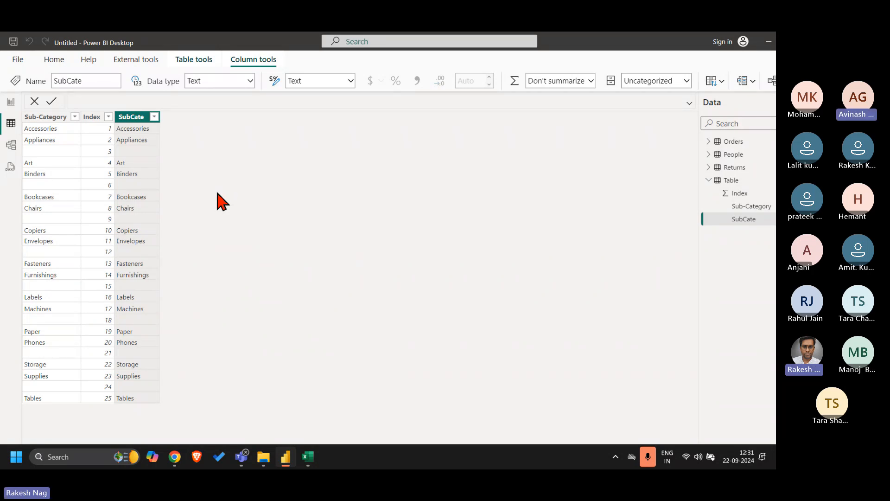
{"action": "left_click", "coordinate": [10, 145]}
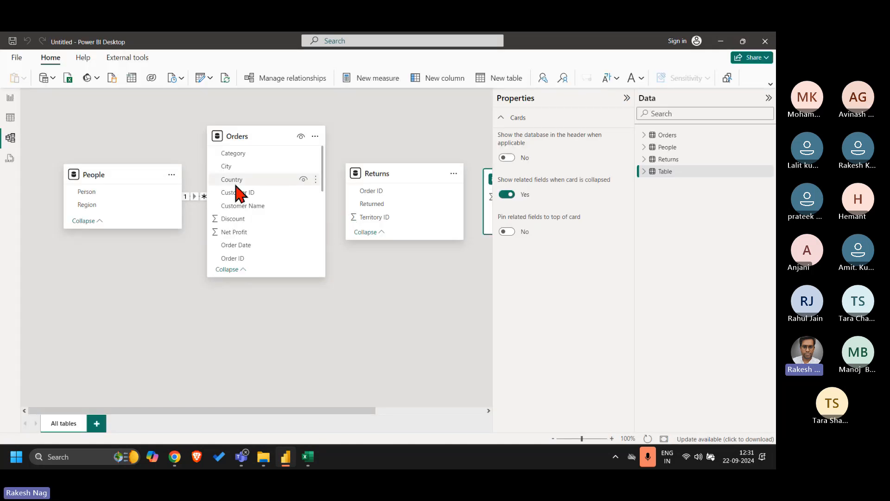
{"action": "left_click_drag", "start_coordinate": [114, 177], "coordinate": [108, 139]}
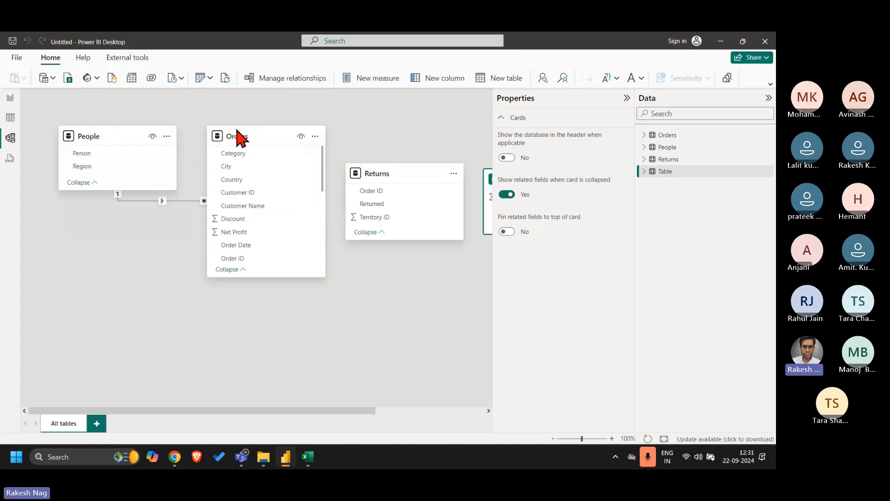
{"action": "left_click_drag", "start_coordinate": [237, 138], "coordinate": [95, 260]}
{"action": "scroll", "coordinate": [393, 264], "scroll_direction": "right", "scroll_amount": 3}
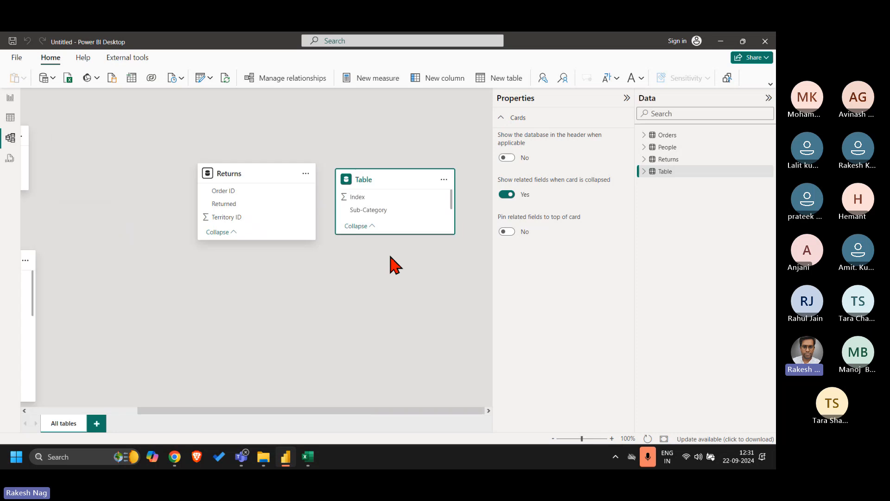
{"action": "left_click_drag", "start_coordinate": [374, 183], "coordinate": [283, 267]}
{"action": "left_click_drag", "start_coordinate": [320, 319], "coordinate": [318, 385]}
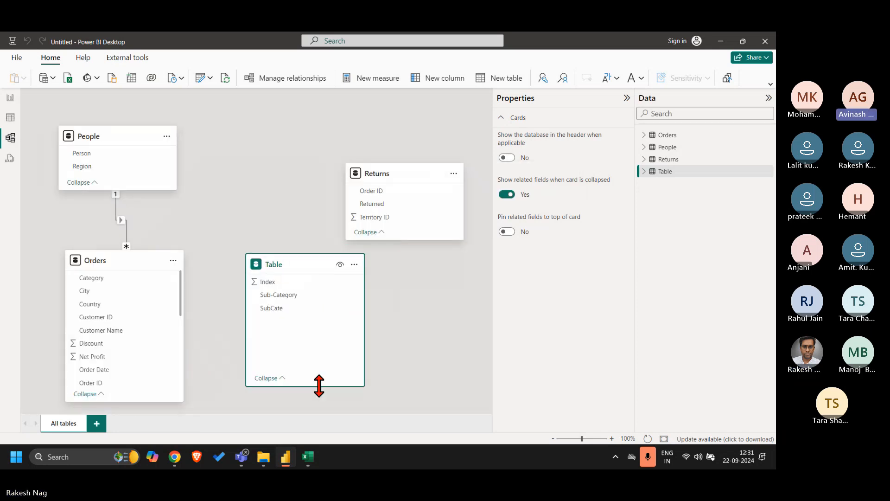
{"action": "left_click", "coordinate": [419, 338]}
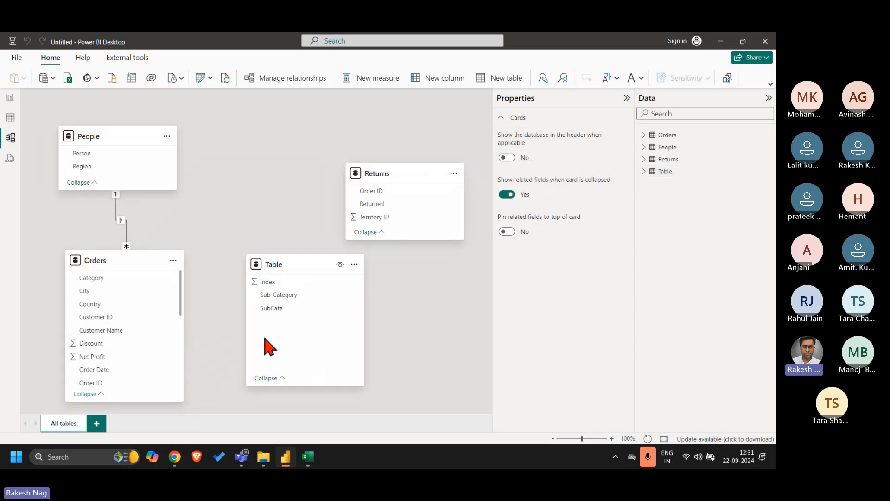
Step: Create a relationship between the Sub-Category field of Orders and the SubCate field of Table
{"action": "left_click", "coordinate": [275, 295]}
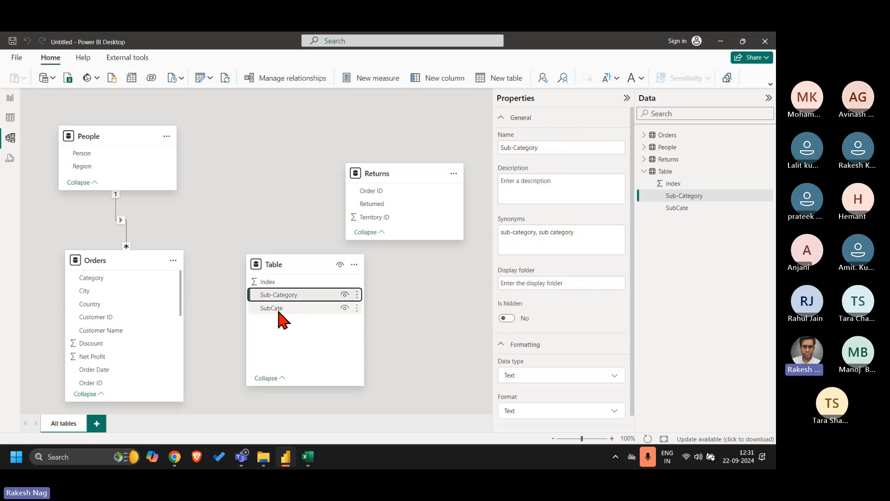
{"action": "left_click", "coordinate": [279, 310]}
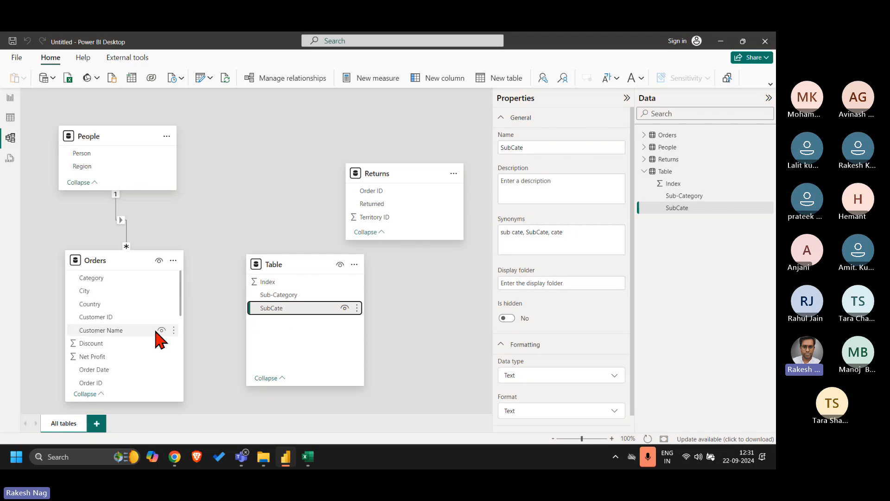
{"action": "scroll", "coordinate": [140, 346], "scroll_direction": "down", "scroll_amount": 5}
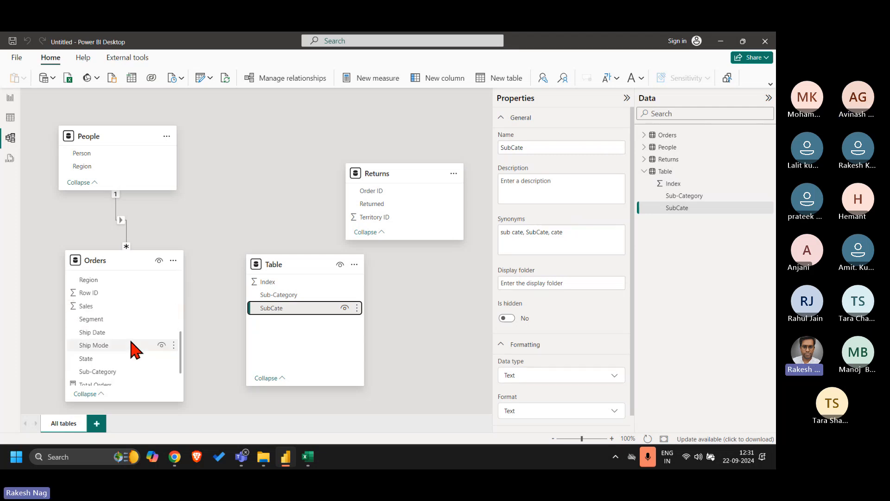
{"action": "left_click_drag", "start_coordinate": [116, 342], "coordinate": [284, 310]}
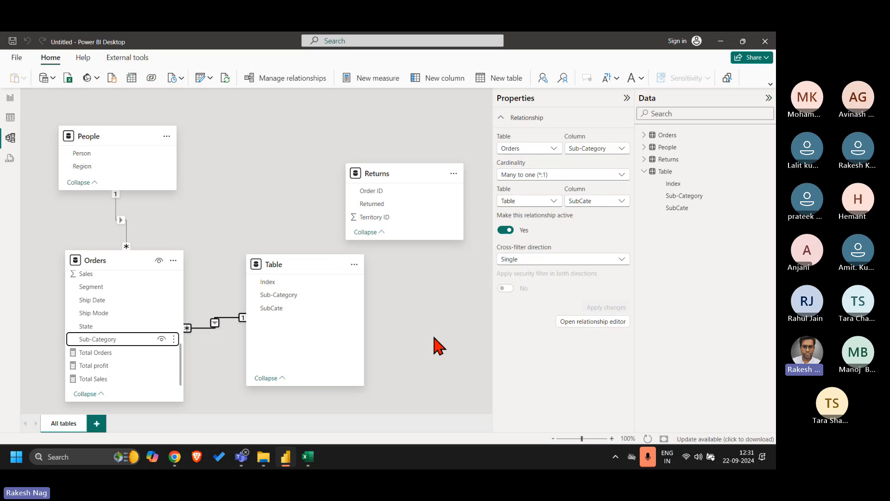
Step: Inspect the Orders–Table relationship, and reposition the Table card closer to Orders and the Returns card level with People
{"action": "left_click", "coordinate": [329, 292]}
{"action": "left_click_drag", "start_coordinate": [300, 268], "coordinate": [336, 277]}
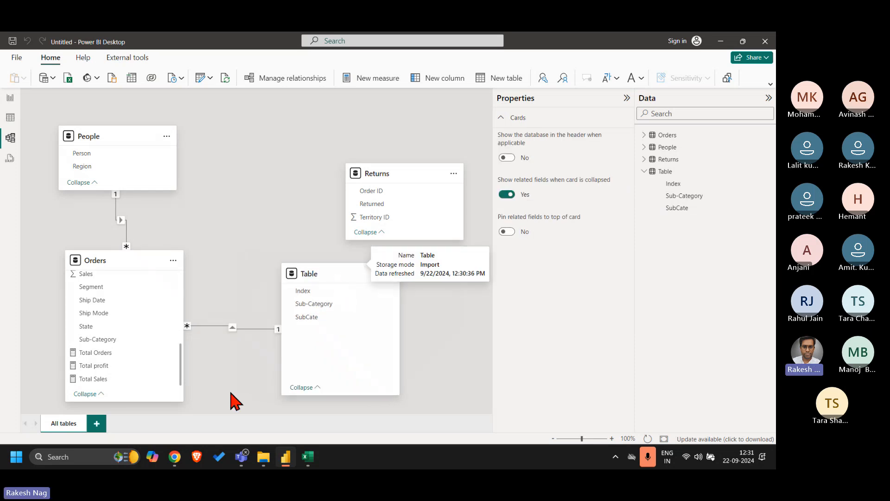
{"action": "left_click", "coordinate": [248, 328]}
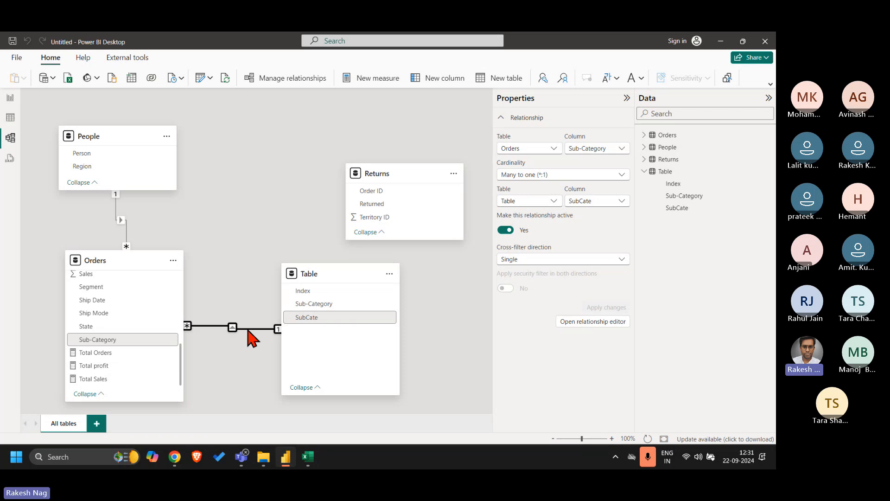
{"action": "left_click_drag", "start_coordinate": [311, 269], "coordinate": [272, 244]}
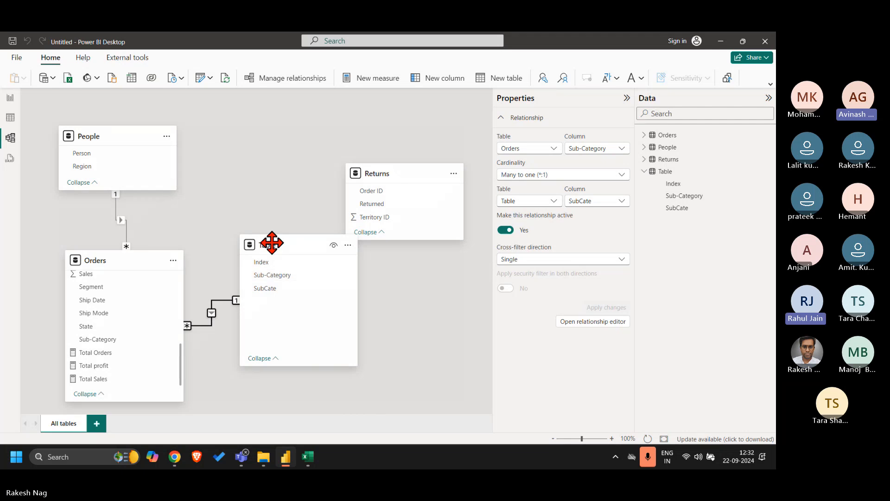
{"action": "left_click_drag", "start_coordinate": [402, 174], "coordinate": [372, 136]}
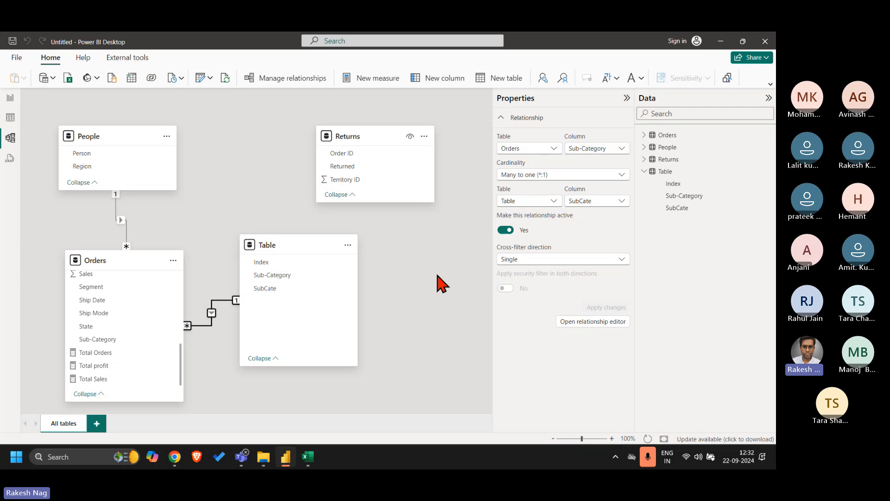
{"action": "left_click", "coordinate": [277, 251]}
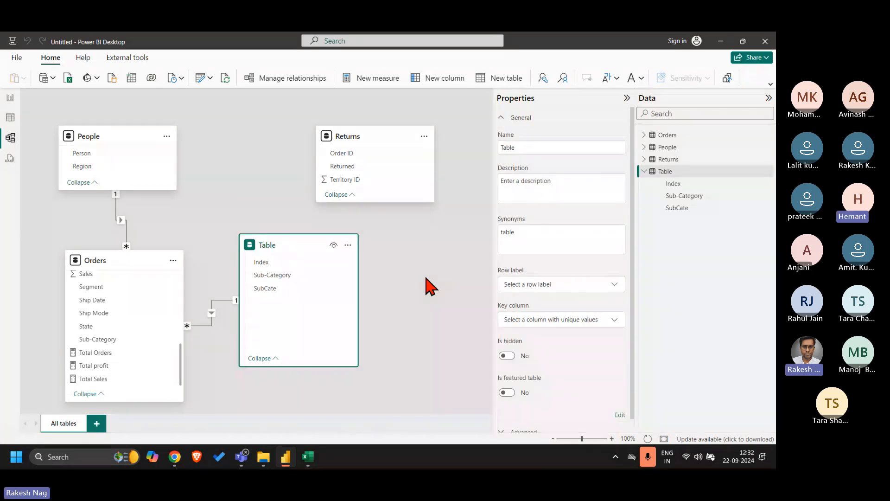
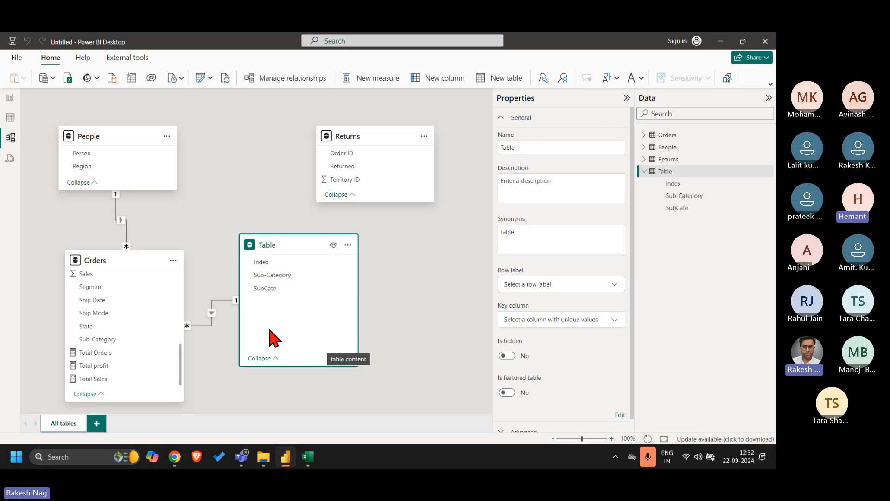
Step: Change the Orders–Table relationship to use Table's Sub-Category column with many-to-many cardinality, and move the Table card farther from Orders
{"action": "left_click", "coordinate": [269, 291]}
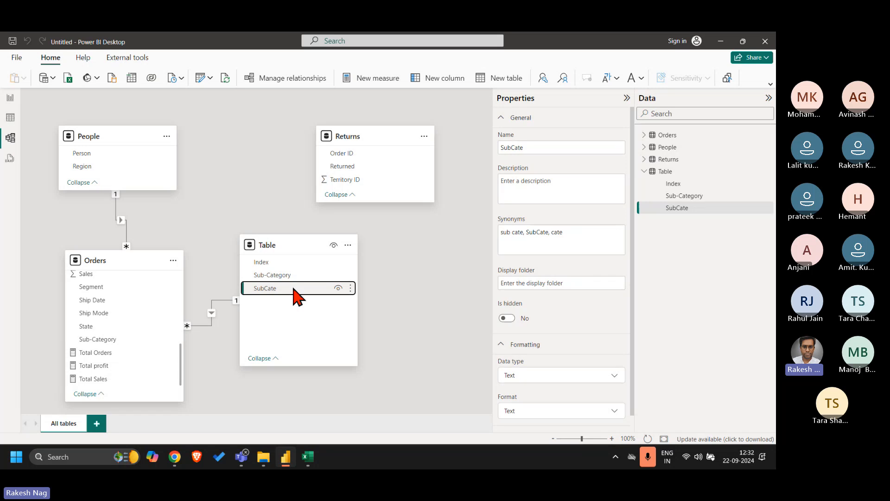
{"action": "double_click", "coordinate": [213, 310]}
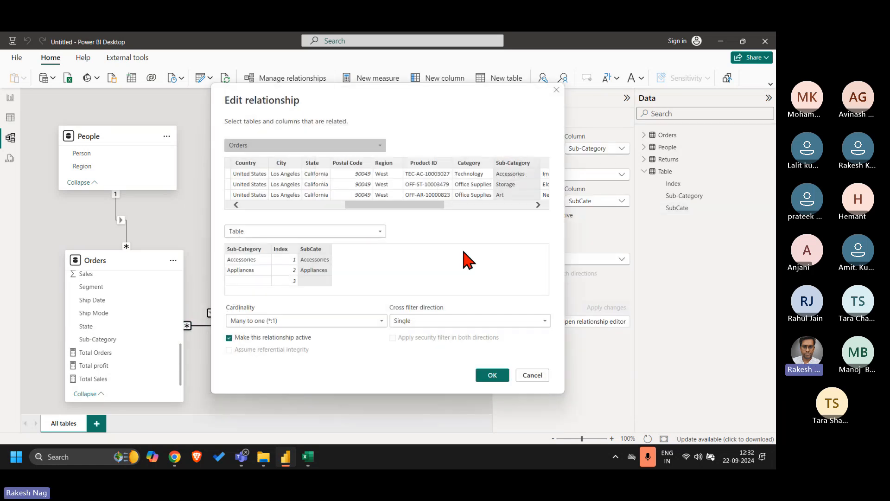
{"action": "left_click", "coordinate": [244, 249]}
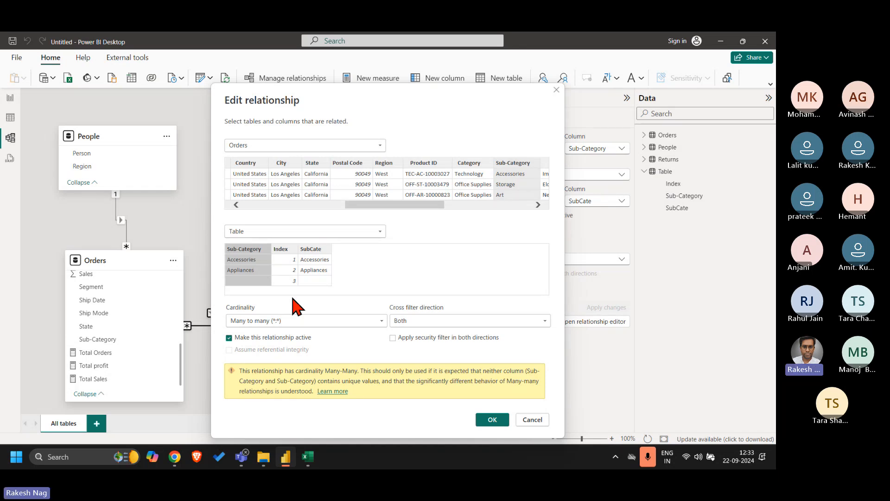
{"action": "left_click", "coordinate": [501, 422]}
{"action": "left_click_drag", "start_coordinate": [302, 251], "coordinate": [359, 256]}
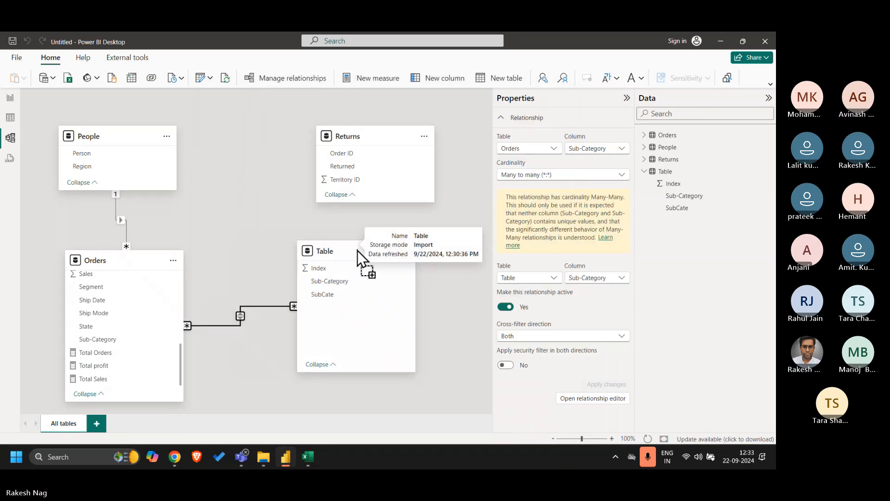
{"action": "left_click", "coordinate": [243, 346]}
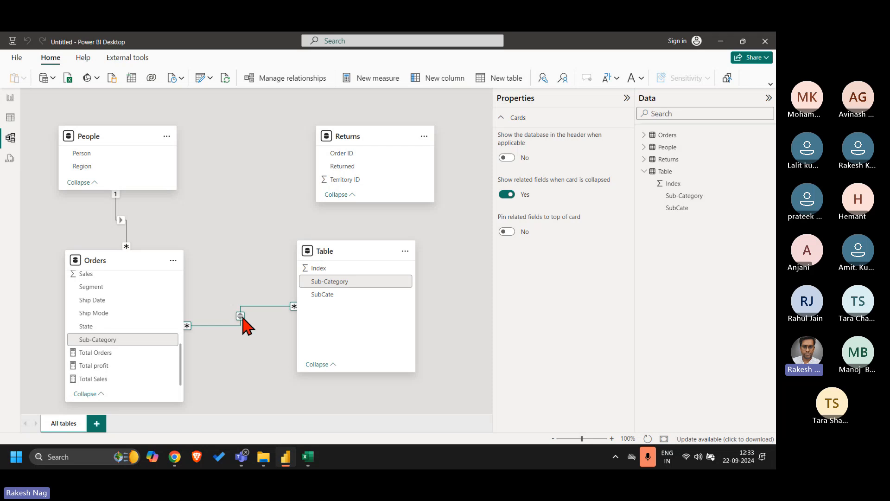
Step: Set the Orders–Table relationship's cross-filter direction to Single (Table filters Orders), and nudge the Table card slightly lower
{"action": "left_click", "coordinate": [240, 317]}
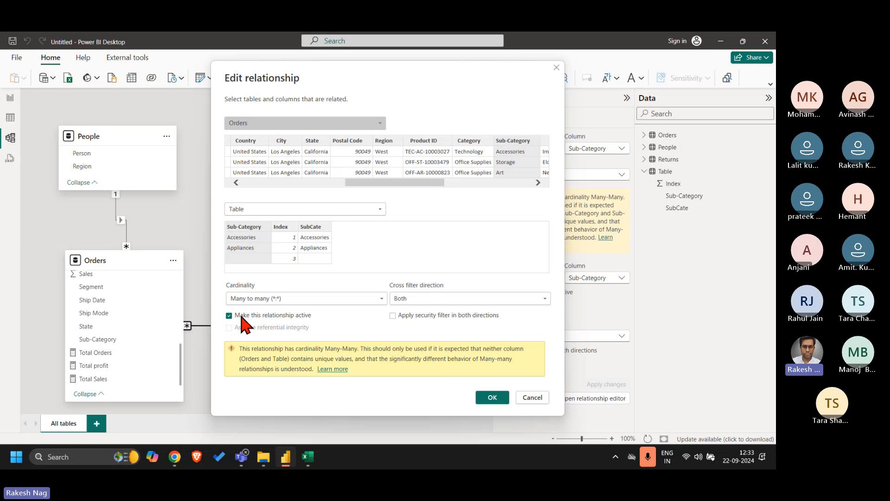
{"action": "left_click", "coordinate": [408, 299]}
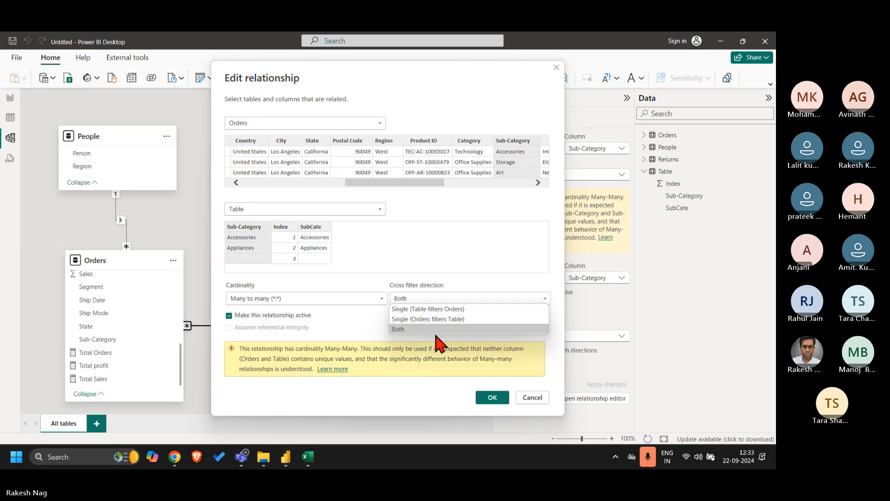
{"action": "left_click", "coordinate": [457, 313]}
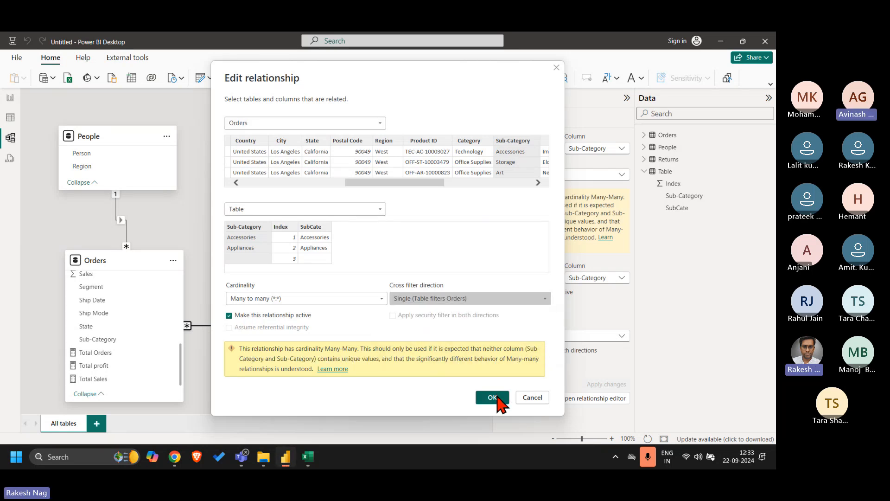
{"action": "left_click", "coordinate": [494, 399]}
{"action": "left_click", "coordinate": [242, 358]}
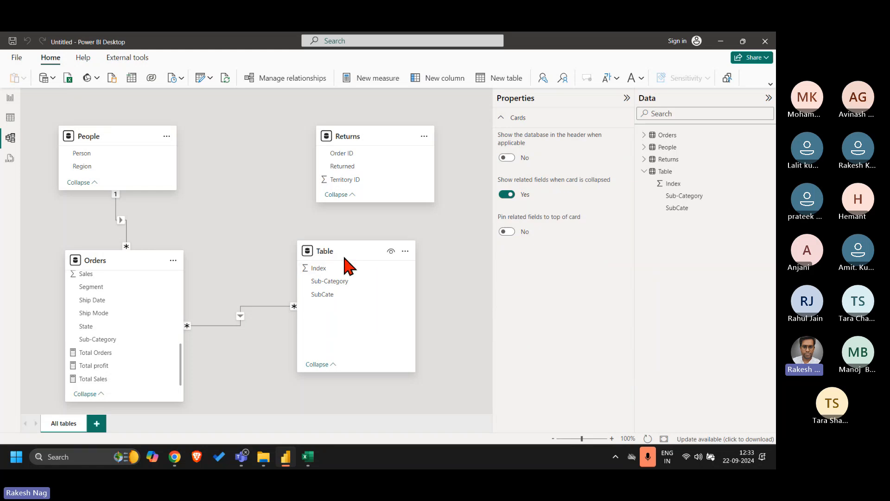
{"action": "left_click_drag", "start_coordinate": [363, 271], "coordinate": [368, 278]}
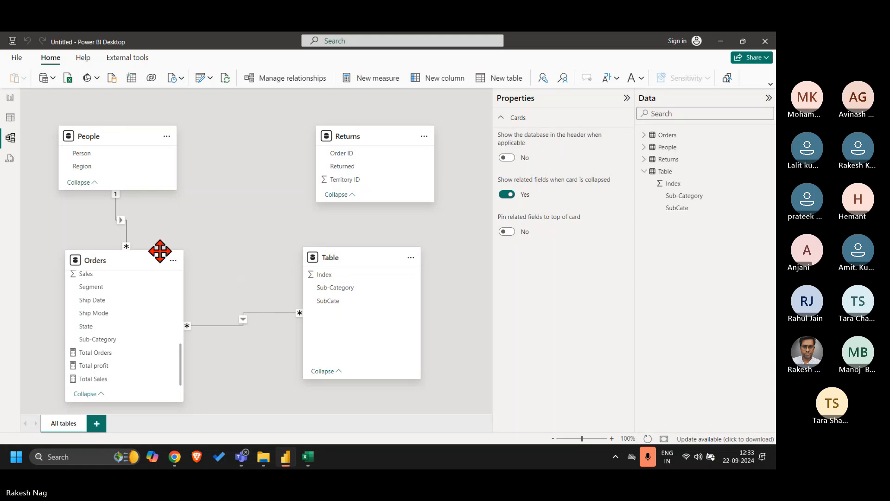
Step: Add the Total Sales, Total profit and Total Orders measures from Orders to the report's SubCate table visual
{"action": "left_click", "coordinate": [11, 98]}
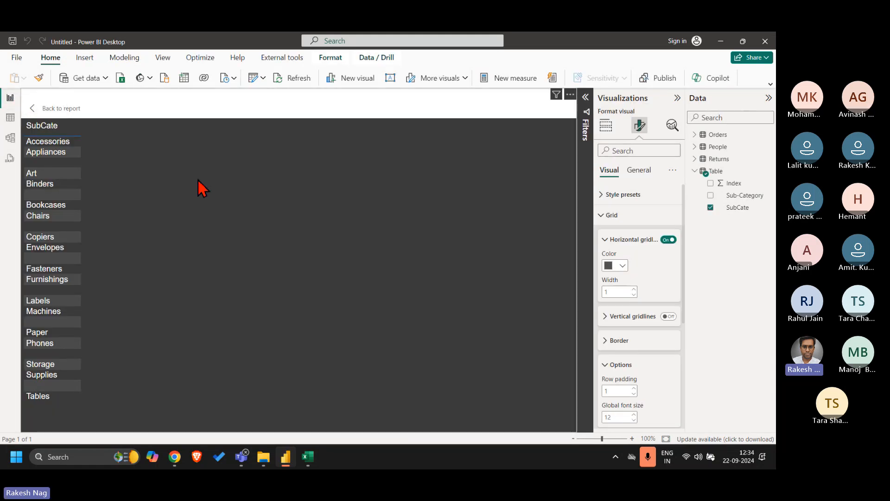
{"action": "left_click", "coordinate": [695, 136]}
{"action": "scroll", "coordinate": [725, 278], "scroll_direction": "down", "scroll_amount": 3}
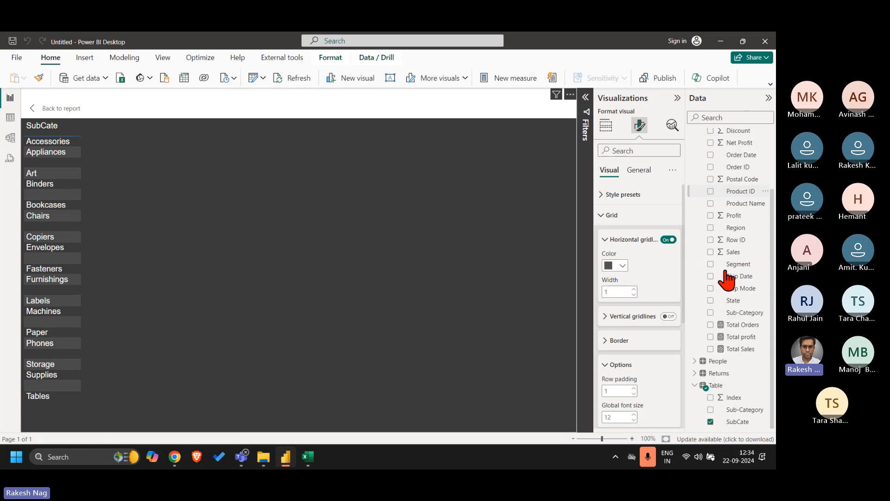
{"action": "left_click", "coordinate": [710, 349]}
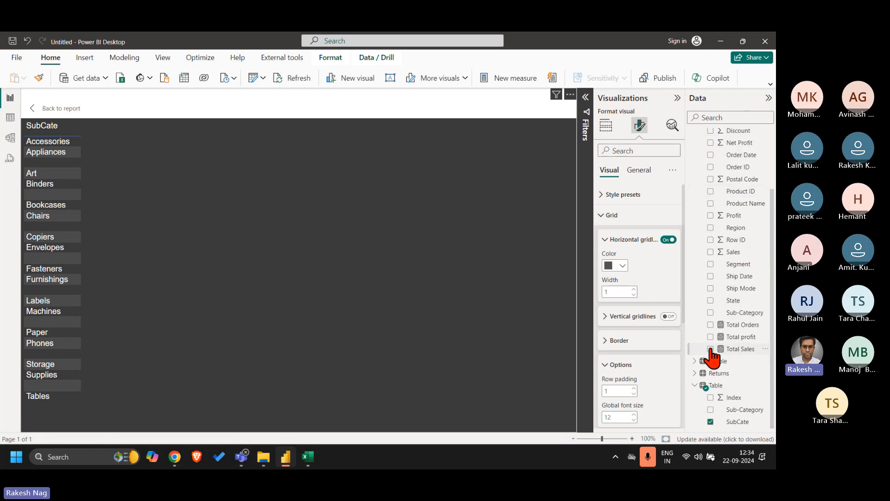
{"action": "left_click", "coordinate": [711, 336]}
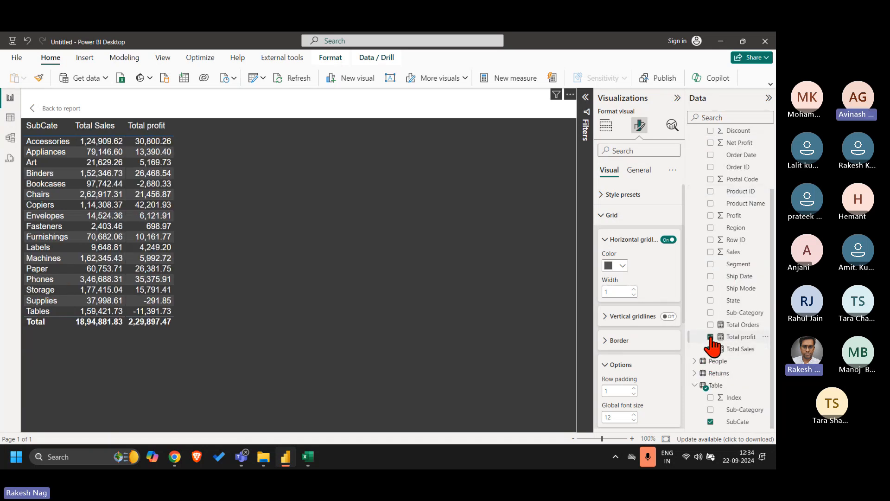
{"action": "left_click", "coordinate": [710, 325]}
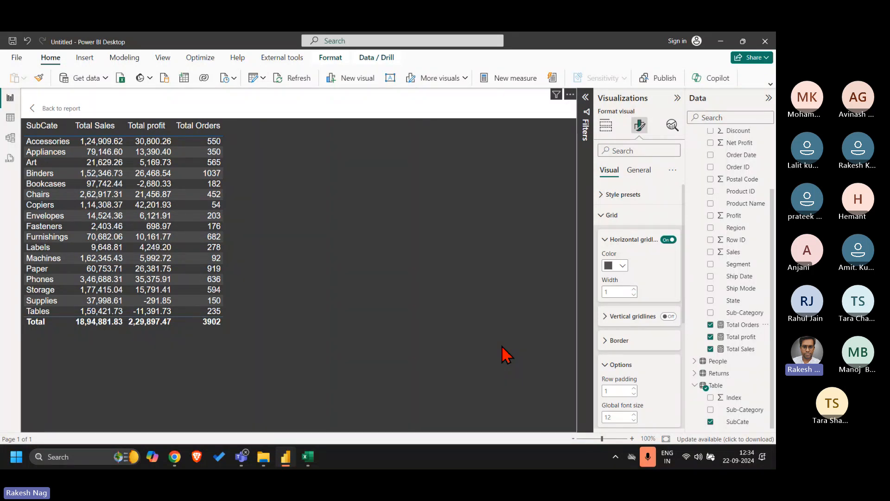
Step: Make the SubCate column of the table visual show items with no data
{"action": "left_click", "coordinate": [606, 127]}
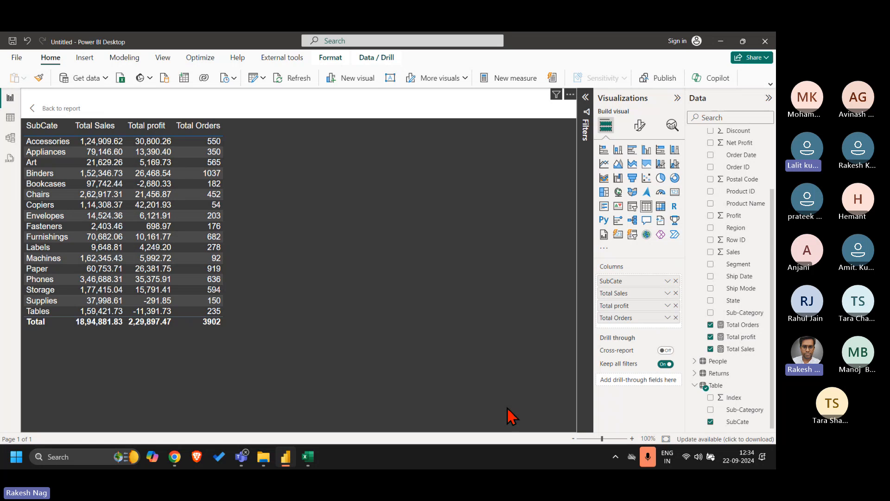
{"action": "left_click", "coordinate": [667, 281]}
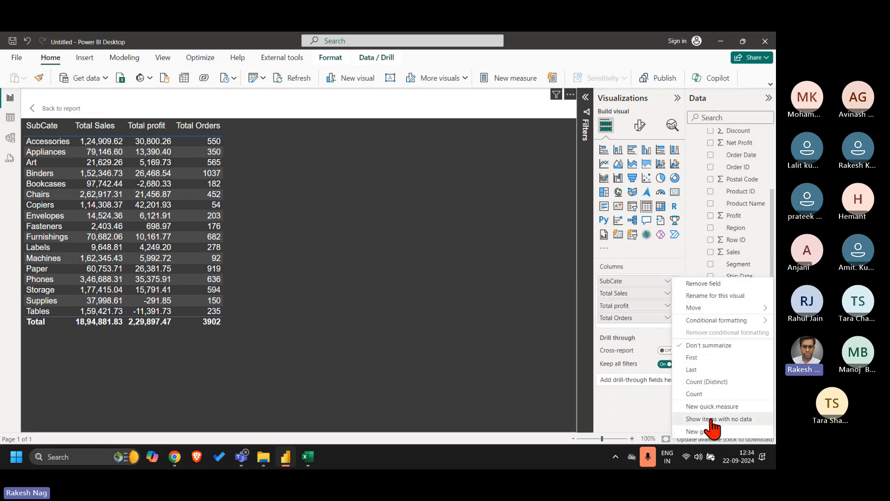
{"action": "left_click", "coordinate": [713, 420]}
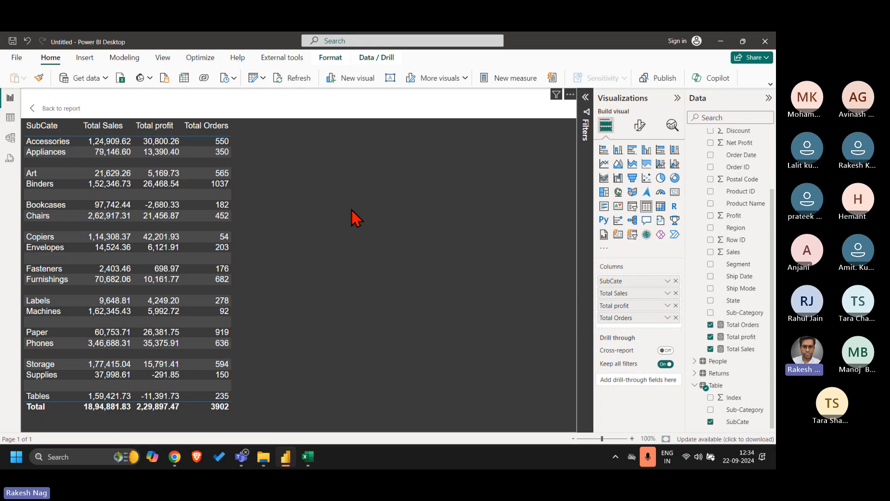
Step: Relate Orders' Sub-Category to Table's SubCate column in the model, with many-to-one cardinality and single cross-filter direction
{"action": "left_click", "coordinate": [10, 138]}
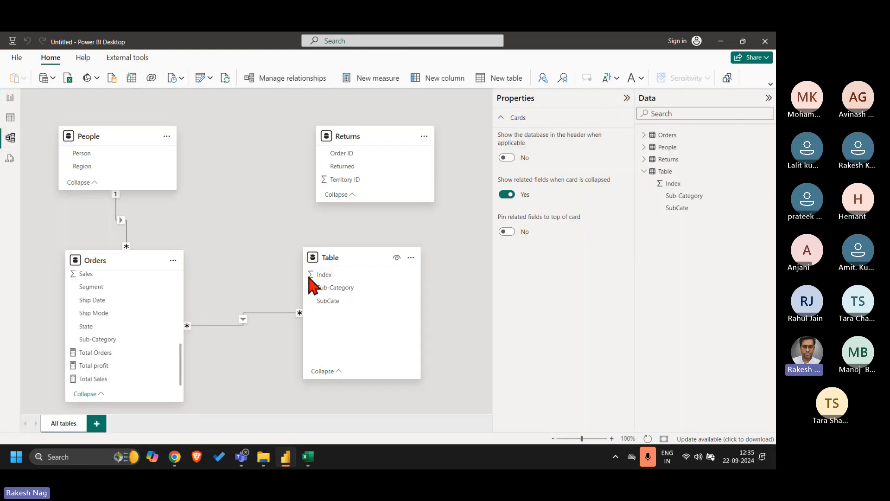
{"action": "double_click", "coordinate": [251, 325]}
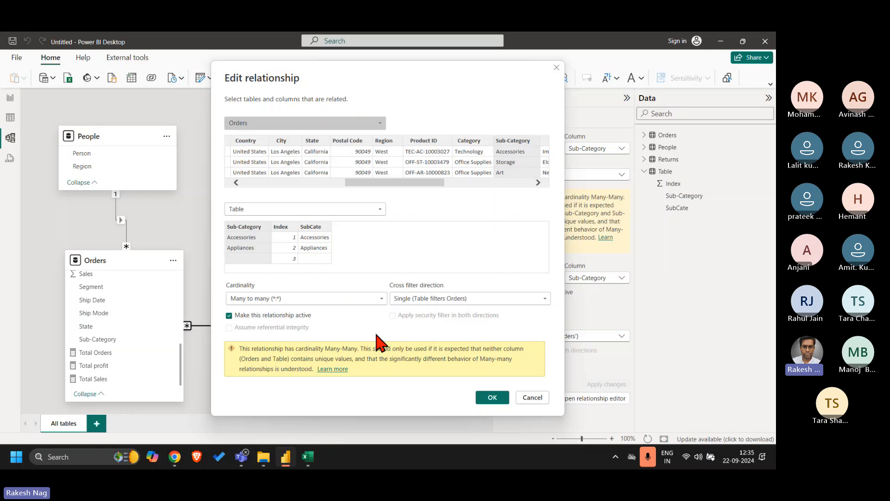
{"action": "left_click", "coordinate": [313, 227]}
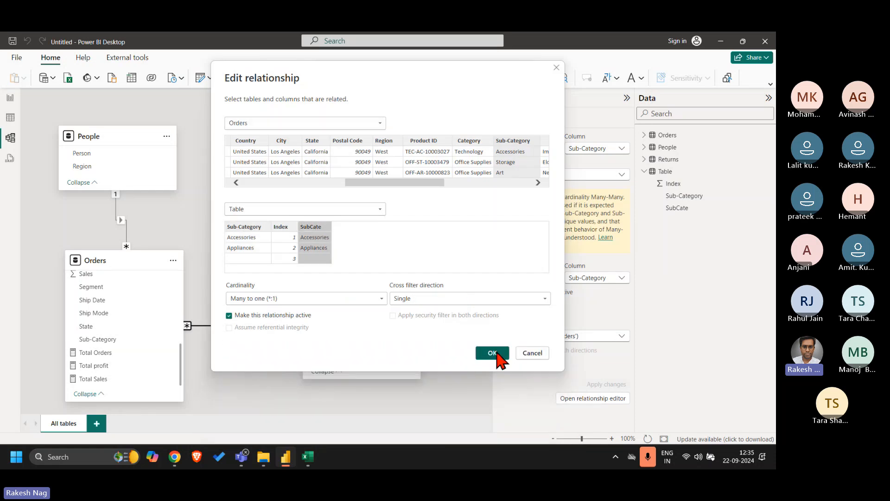
{"action": "left_click", "coordinate": [493, 352]}
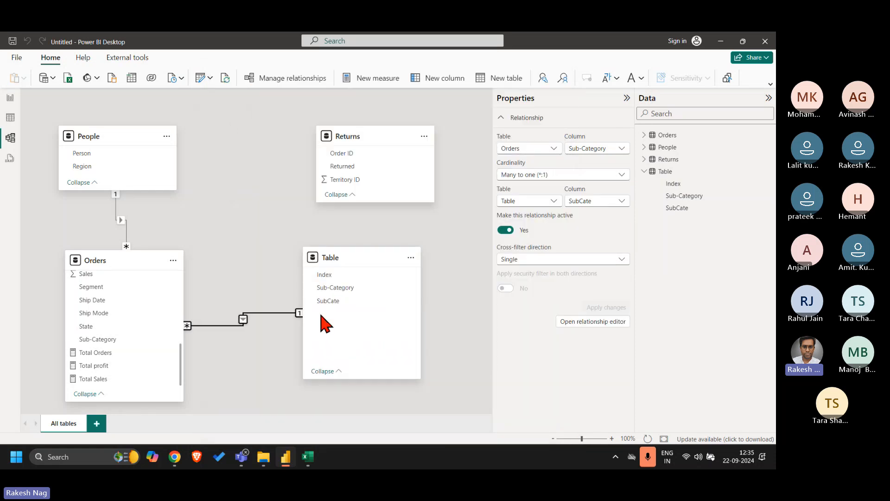
Step: Check the table visual in the report, and examine the Index column of Table in the data view
{"action": "left_click", "coordinate": [9, 105]}
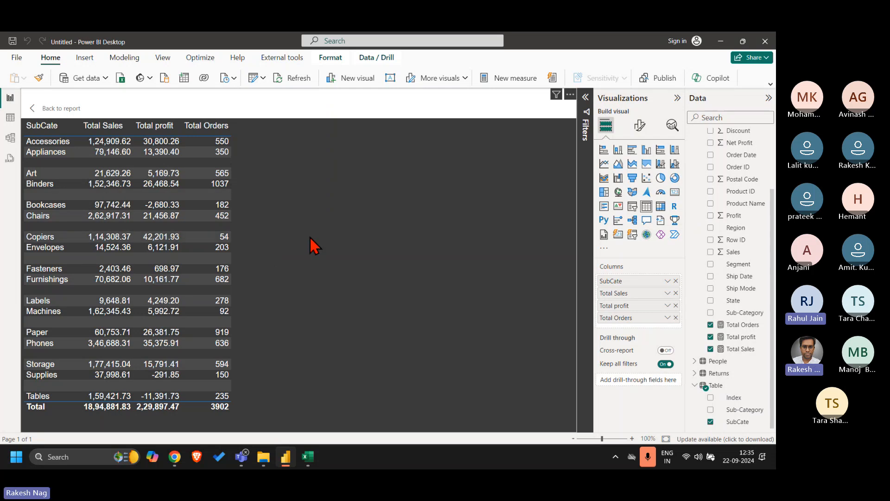
{"action": "left_click", "coordinate": [9, 119]}
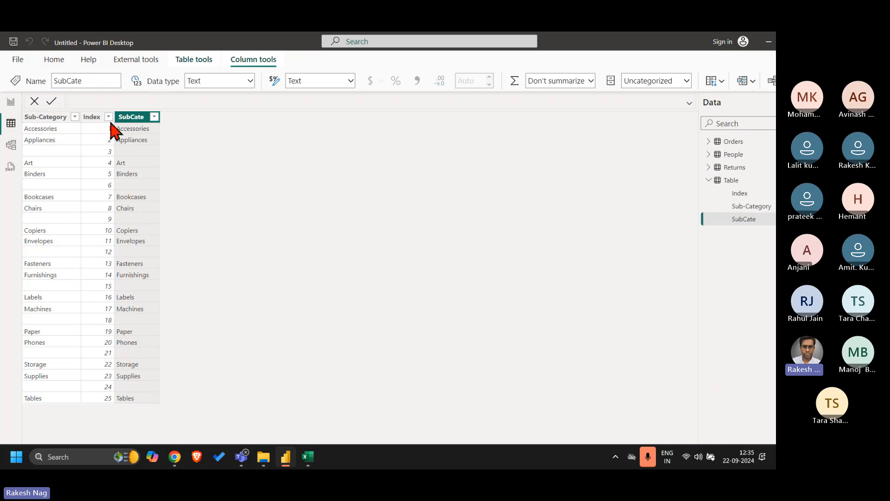
{"action": "left_click", "coordinate": [93, 117]}
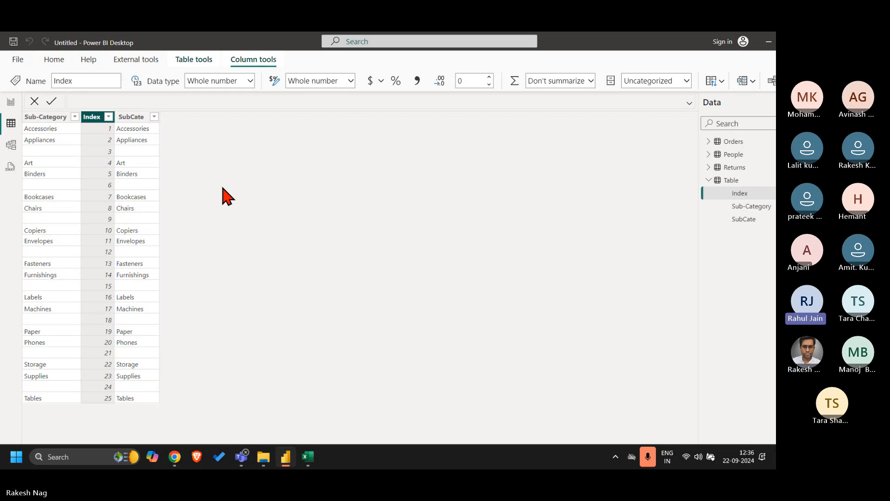
Step: Sort the report's table visual in descending order by Total Sales, by Total profit, and finally by Total Orders
{"action": "left_click", "coordinate": [11, 101]}
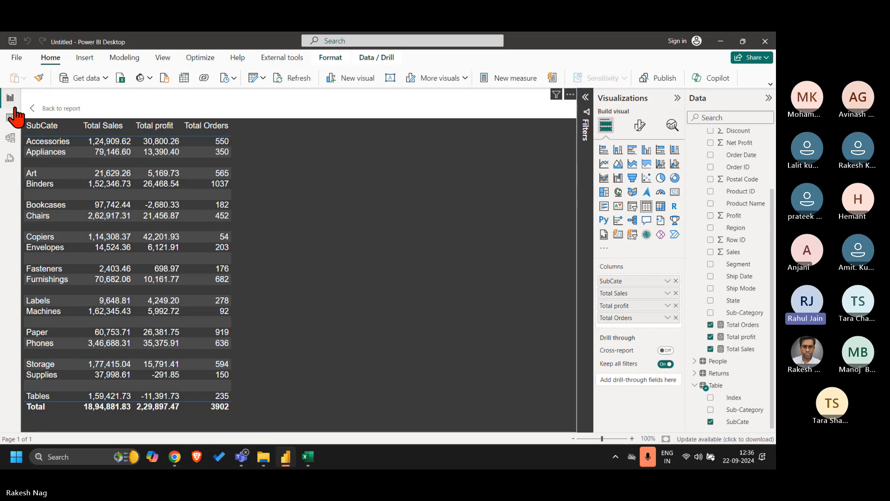
{"action": "left_click", "coordinate": [107, 132]}
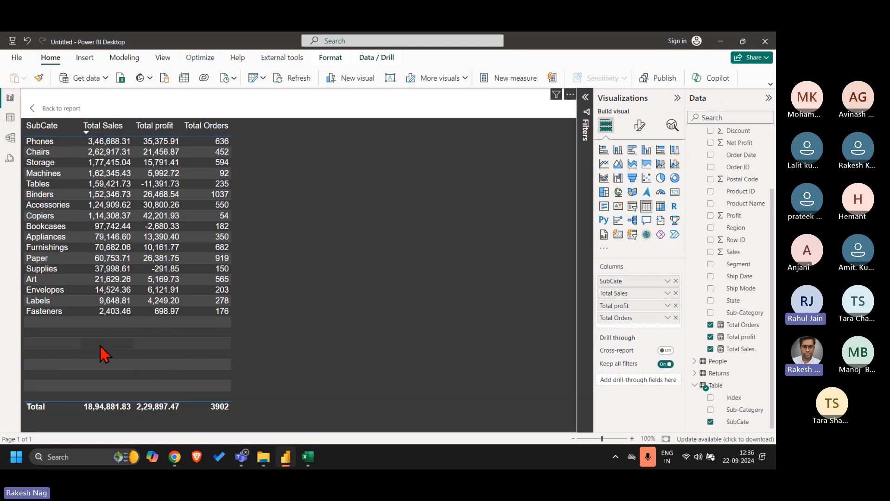
{"action": "left_click", "coordinate": [146, 134]}
{"action": "left_click", "coordinate": [209, 135]}
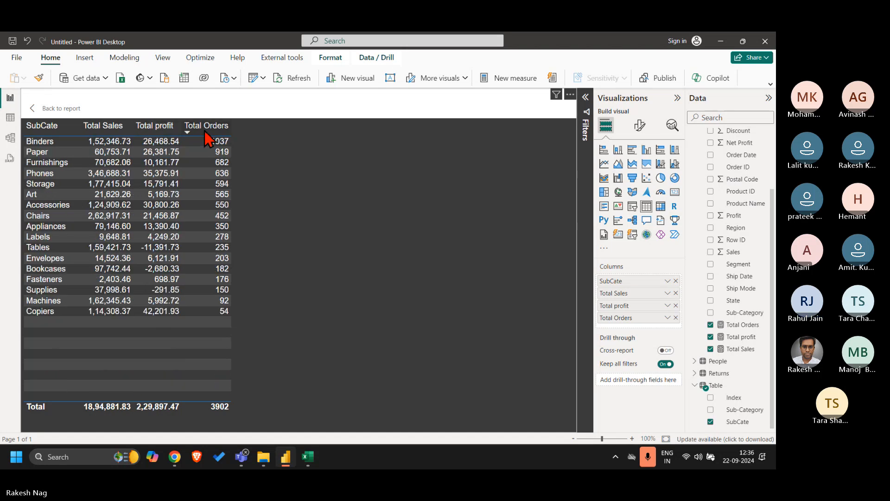
Step: Sort the SubCate table by the SubCate column in ascending order
{"action": "left_click", "coordinate": [65, 135]}
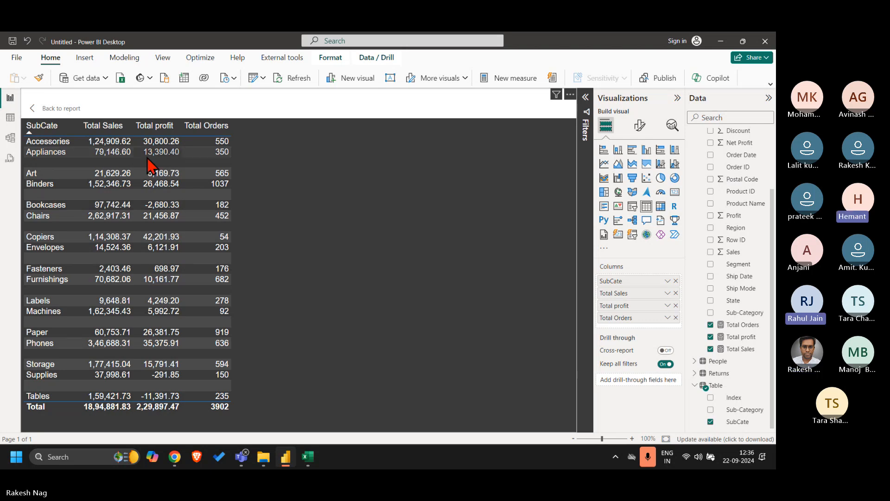
{"action": "left_click", "coordinate": [35, 133]}
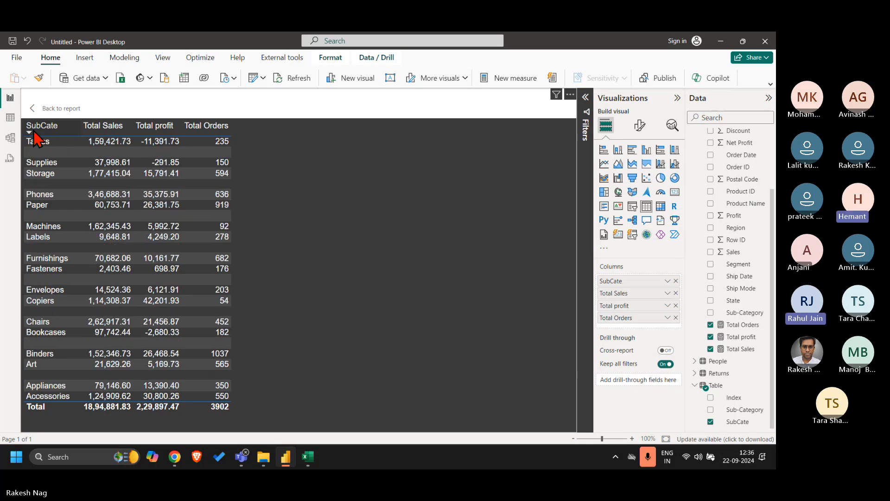
{"action": "left_click", "coordinate": [34, 132]}
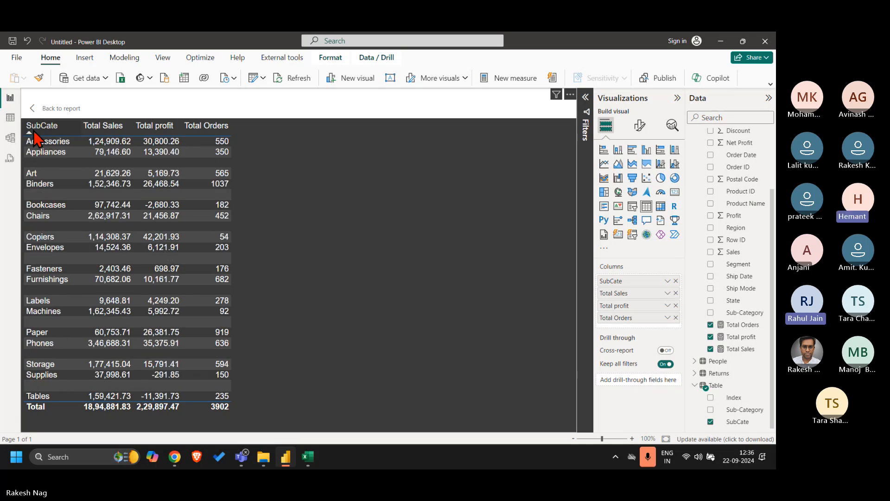
{"action": "left_click", "coordinate": [35, 132]}
{"action": "left_click", "coordinate": [35, 132]}
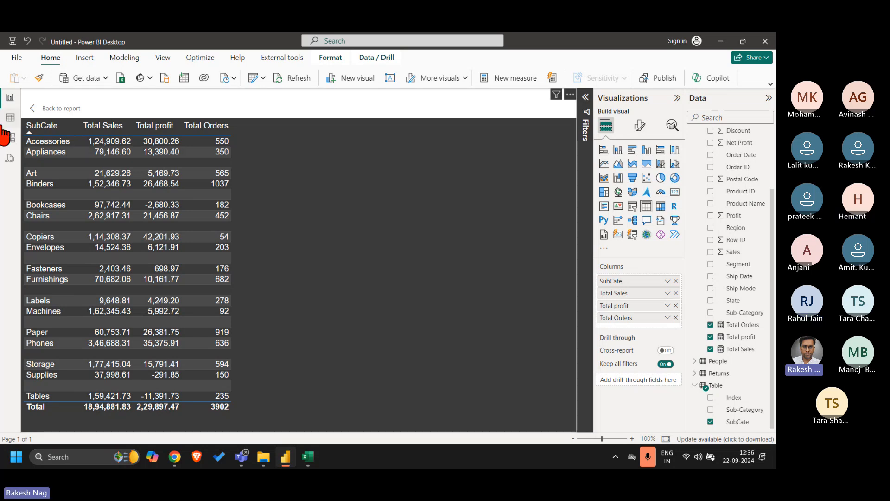
{"action": "left_click", "coordinate": [570, 94]}
{"action": "mouse_move", "coordinate": [614, 180]}
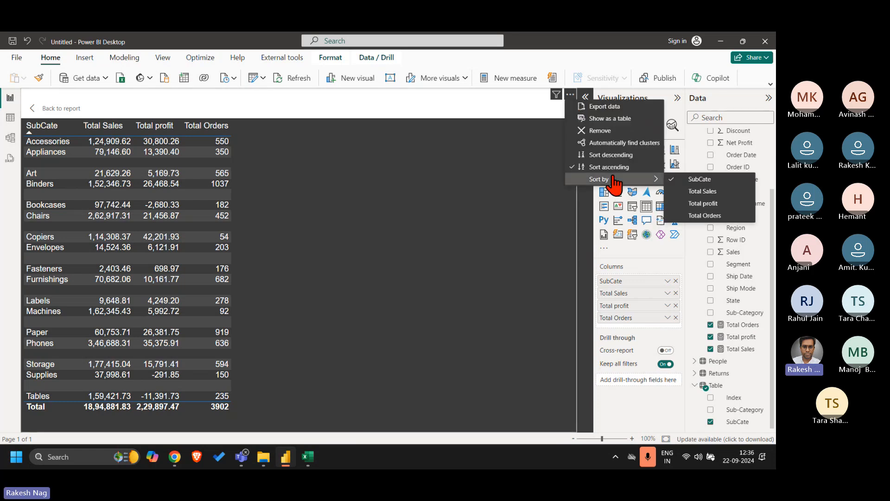
{"action": "left_click", "coordinate": [712, 180]}
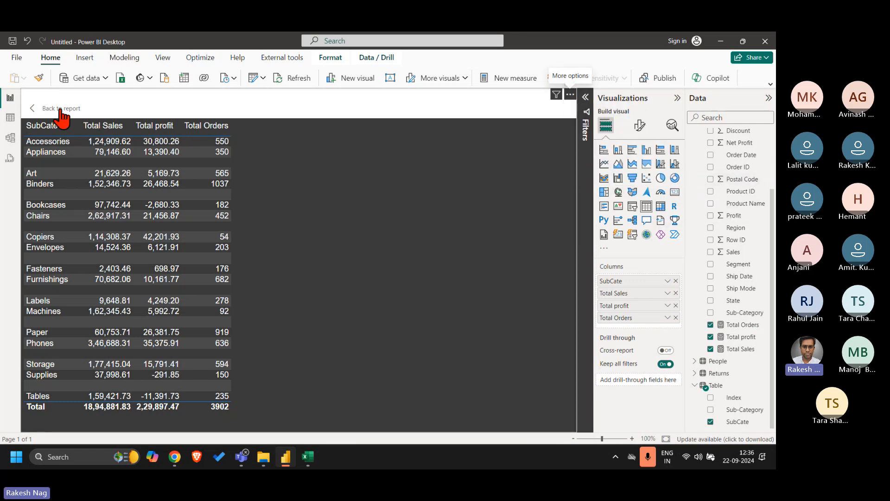
Step: Return to the report page and make the SubCate table taller so that all of its rows fit
{"action": "left_click", "coordinate": [46, 108]}
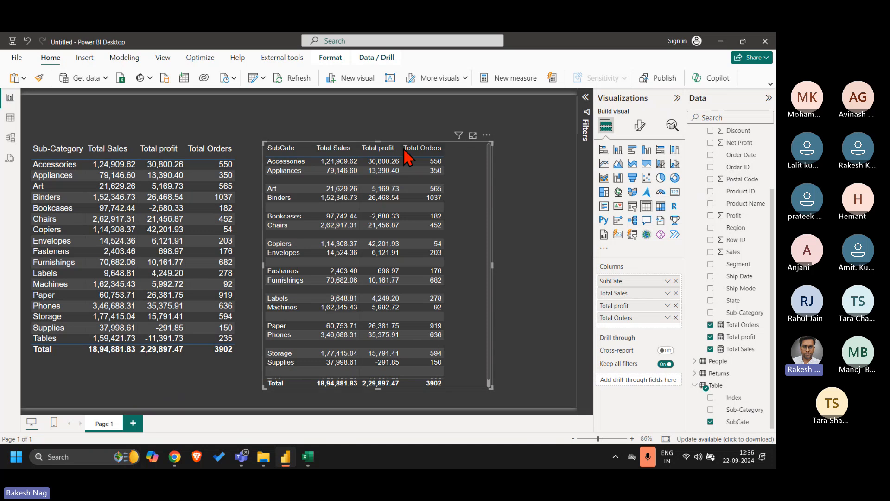
{"action": "left_click_drag", "start_coordinate": [377, 141], "coordinate": [376, 133]}
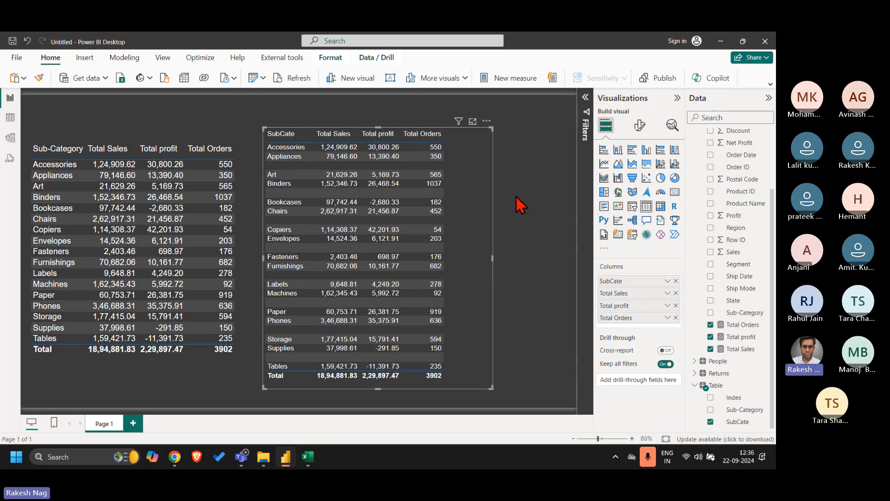
{"action": "left_click", "coordinate": [532, 213]}
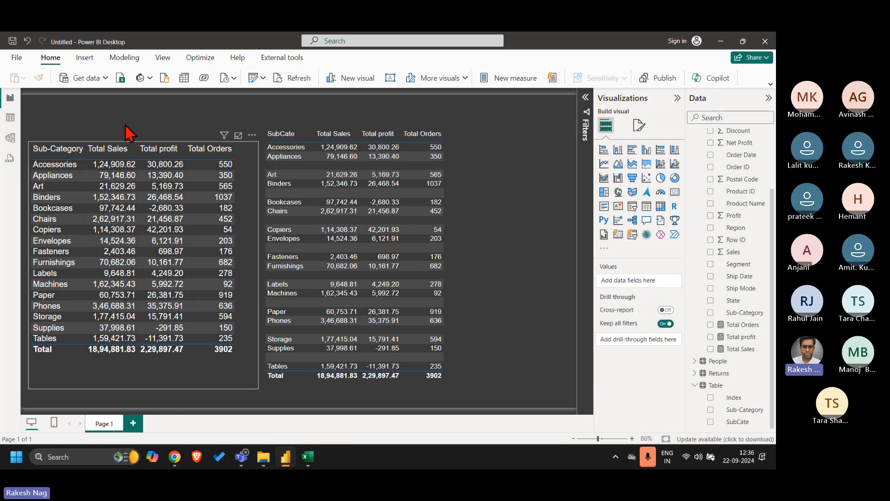
Step: Insert a rectangle shape and fit it over the SubCate table
{"action": "left_click", "coordinate": [86, 60]}
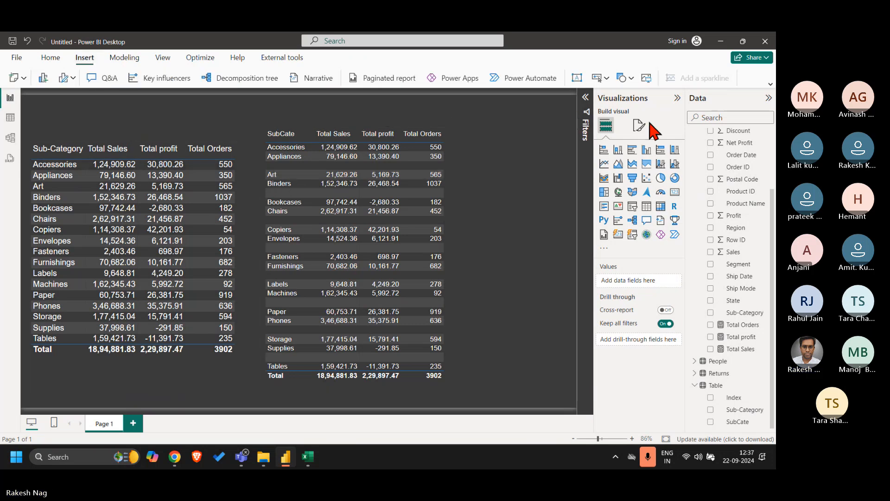
{"action": "left_click", "coordinate": [628, 79]}
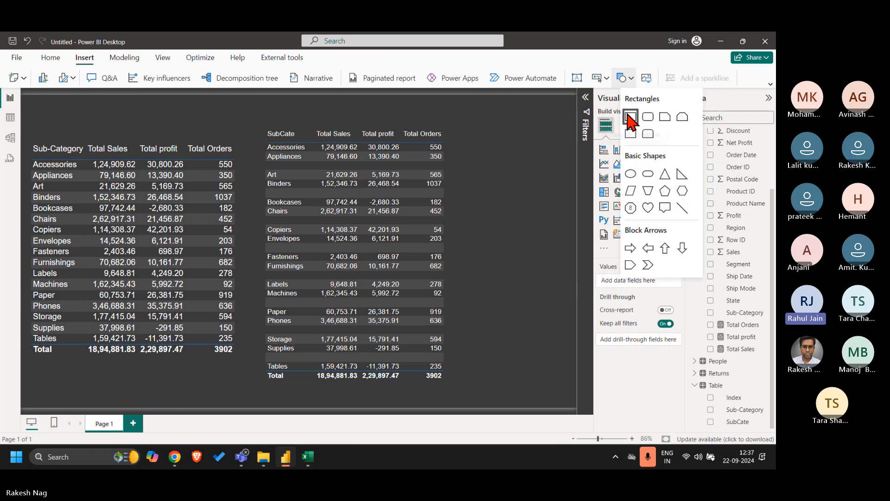
{"action": "left_click", "coordinate": [631, 116]}
{"action": "left_click_drag", "start_coordinate": [505, 197], "coordinate": [275, 201]}
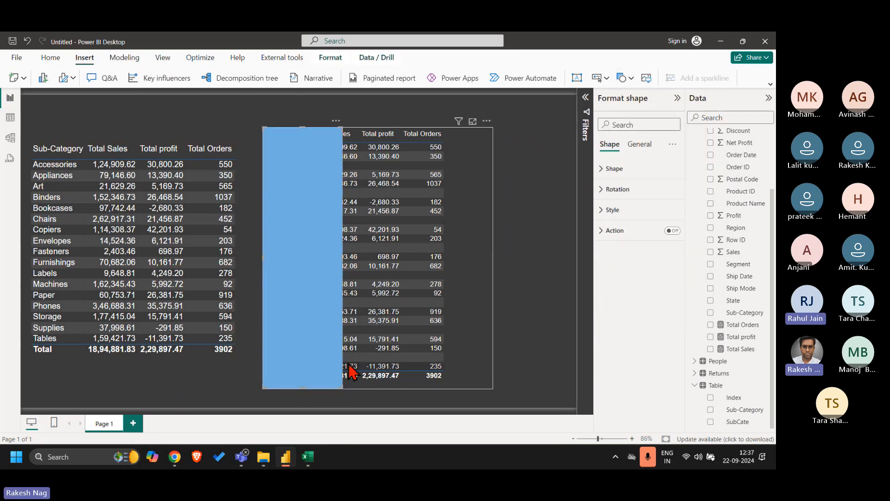
{"action": "left_click_drag", "start_coordinate": [340, 387], "coordinate": [485, 379]}
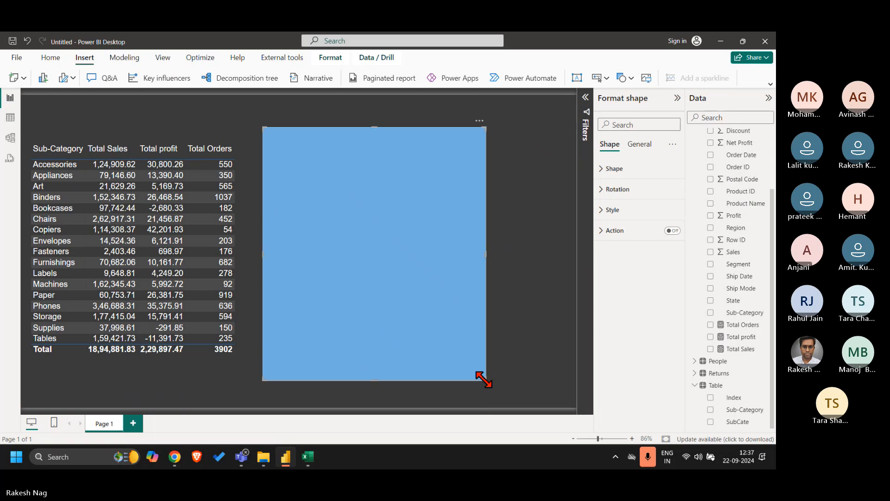
Step: Turn off the rectangle's fill so that only its border frames the SubCate table
{"action": "left_click", "coordinate": [621, 211]}
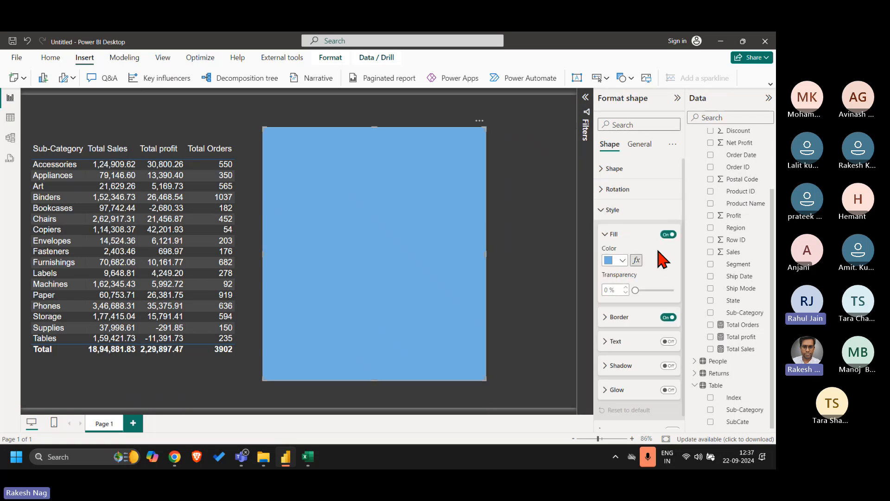
{"action": "left_click", "coordinate": [669, 234]}
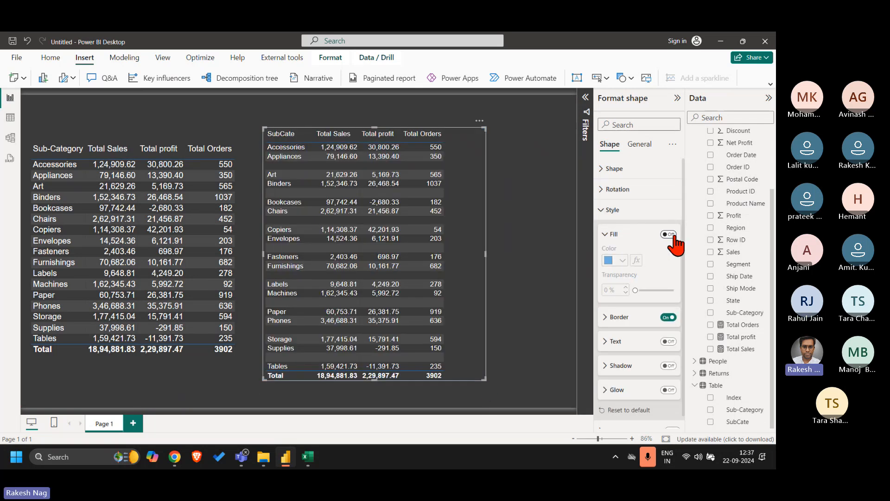
{"action": "left_click", "coordinate": [527, 349]}
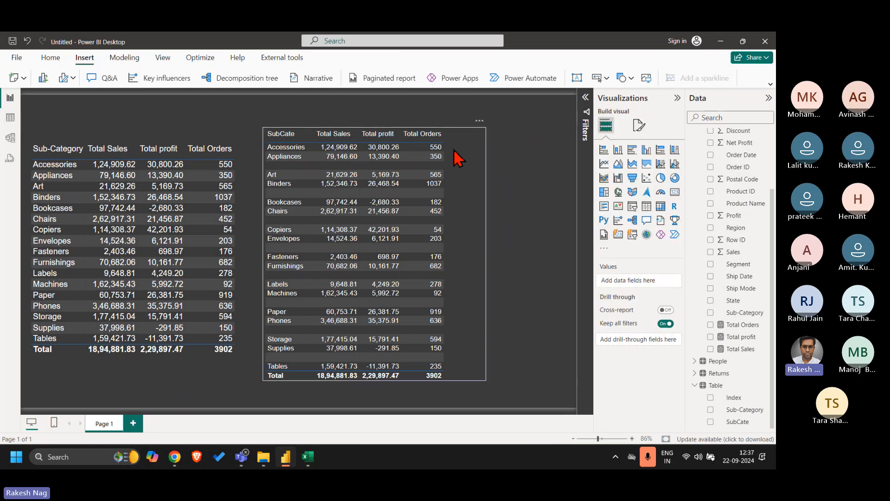
{"action": "left_click", "coordinate": [460, 185]}
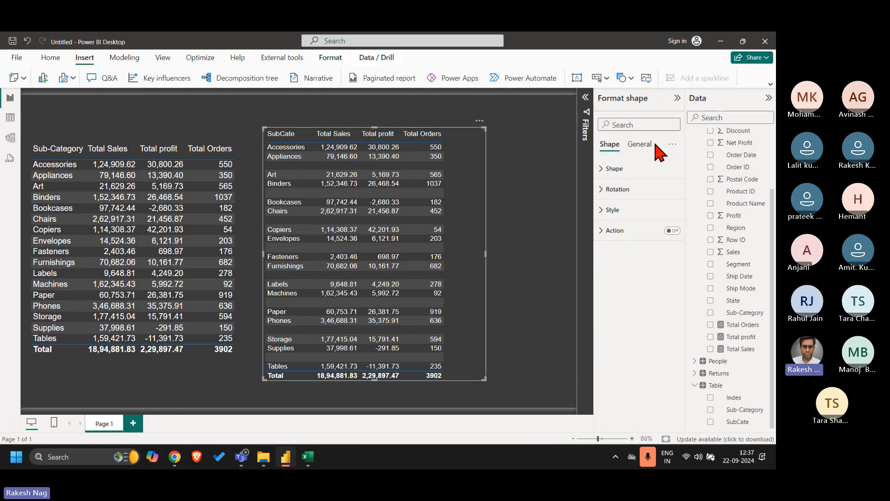
{"action": "left_click", "coordinate": [621, 211]}
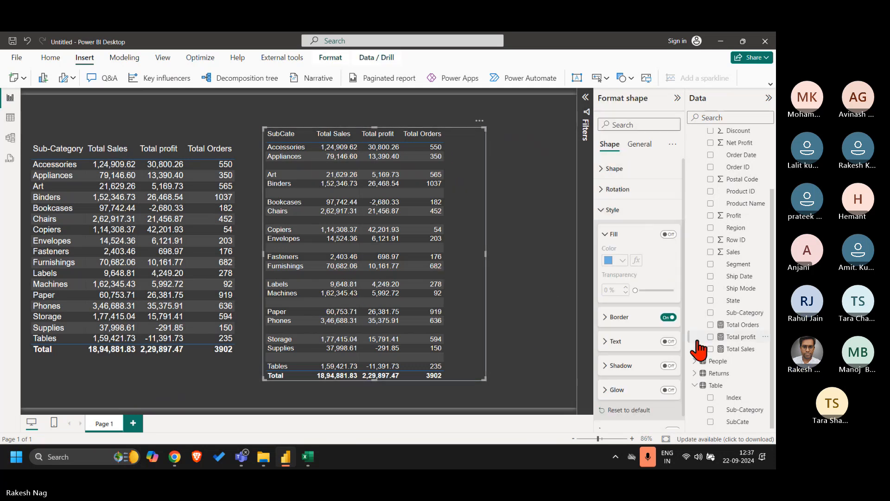
{"action": "left_click", "coordinate": [527, 278]}
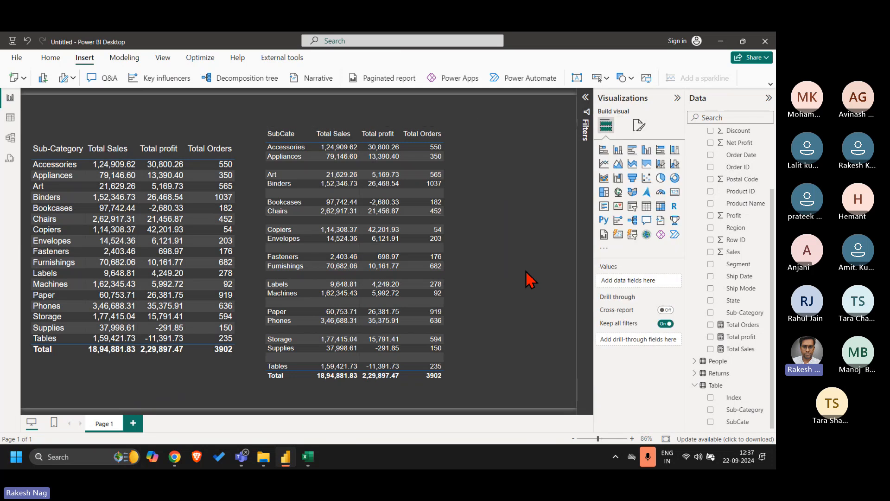
Step: Narrow the rectangle to end just past the Total Orders column
{"action": "left_click", "coordinate": [331, 135]}
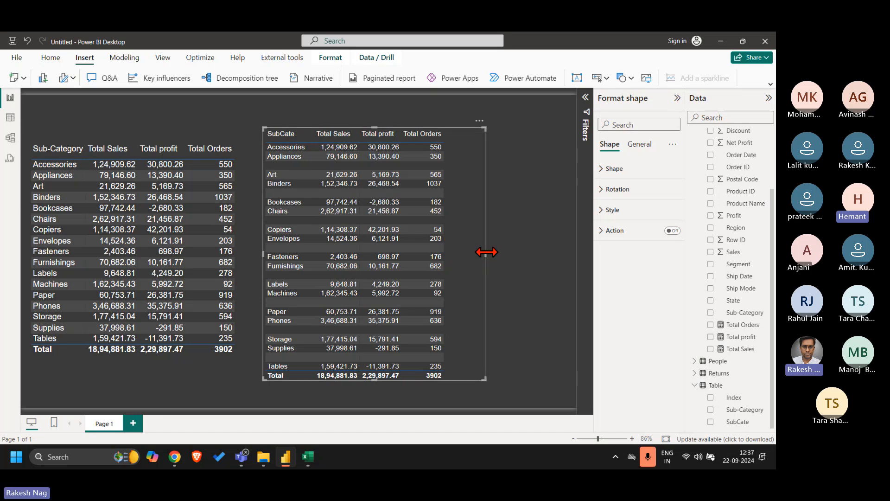
{"action": "left_click_drag", "start_coordinate": [486, 252], "coordinate": [449, 256]}
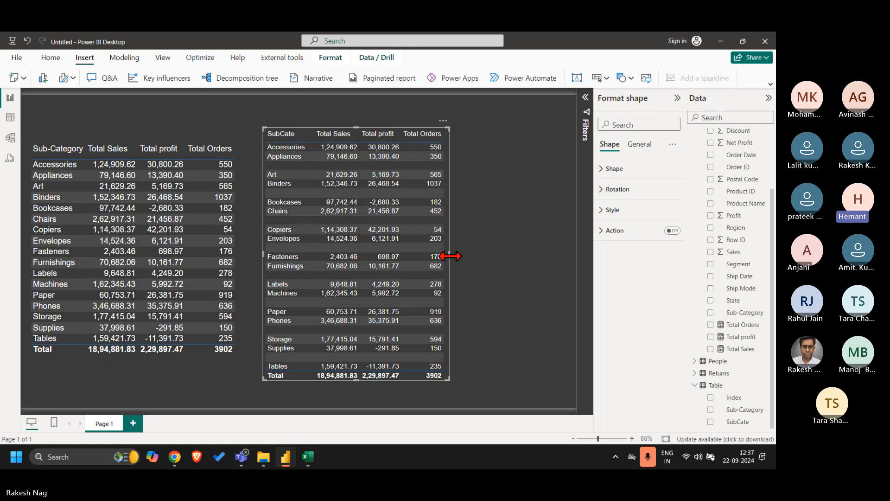
{"action": "left_click", "coordinate": [562, 188]}
{"action": "right_click", "coordinate": [486, 132]}
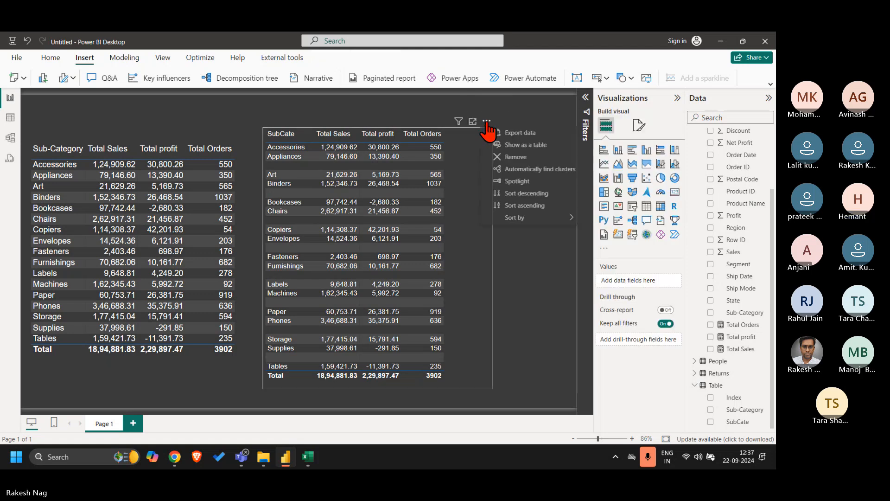
{"action": "left_click", "coordinate": [483, 201]}
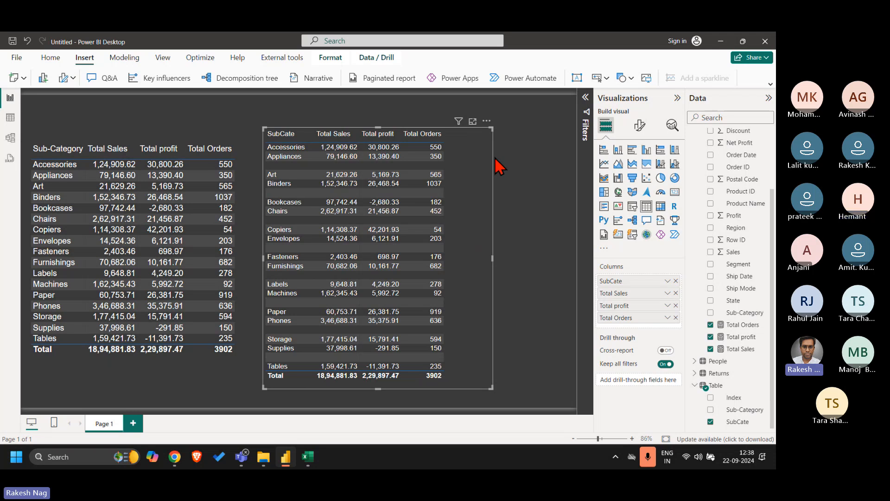
{"action": "left_click", "coordinate": [538, 188]}
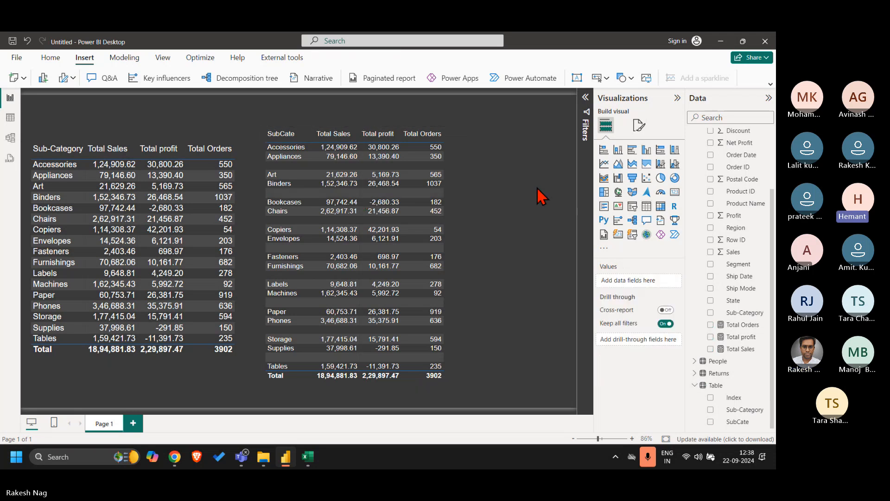
Step: Turn off the header icons in the SubCate table's general formatting
{"action": "left_click", "coordinate": [468, 165]}
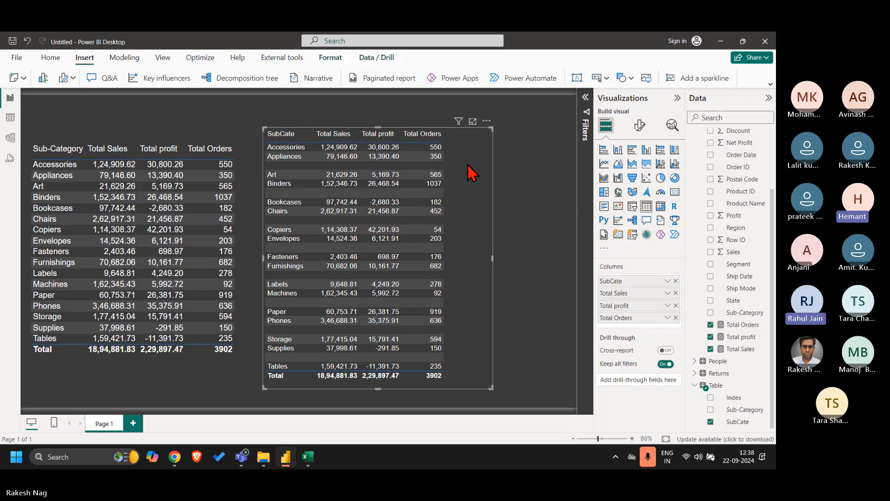
{"action": "left_click", "coordinate": [640, 127]}
{"action": "left_click", "coordinate": [642, 171]}
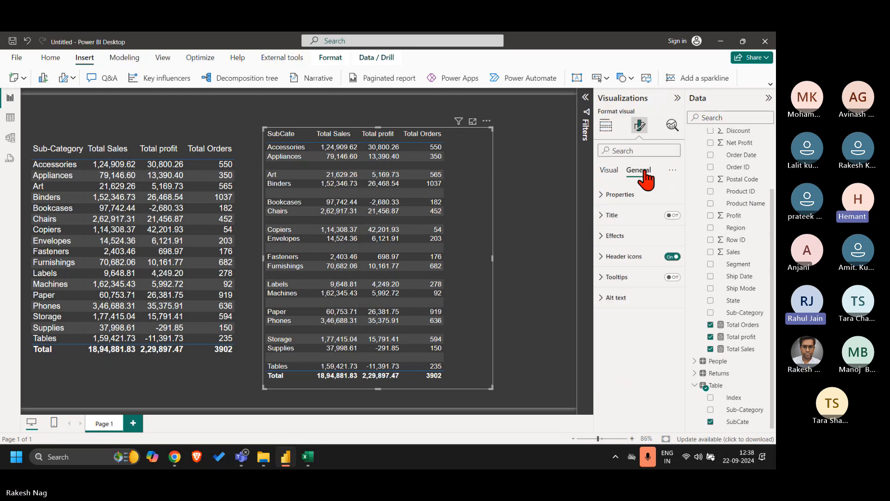
{"action": "left_click", "coordinate": [673, 256]}
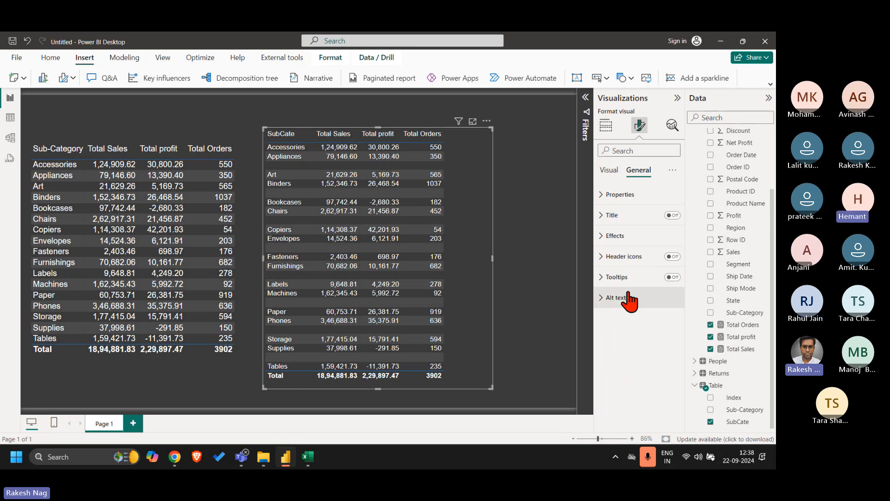
{"action": "left_click", "coordinate": [538, 220]}
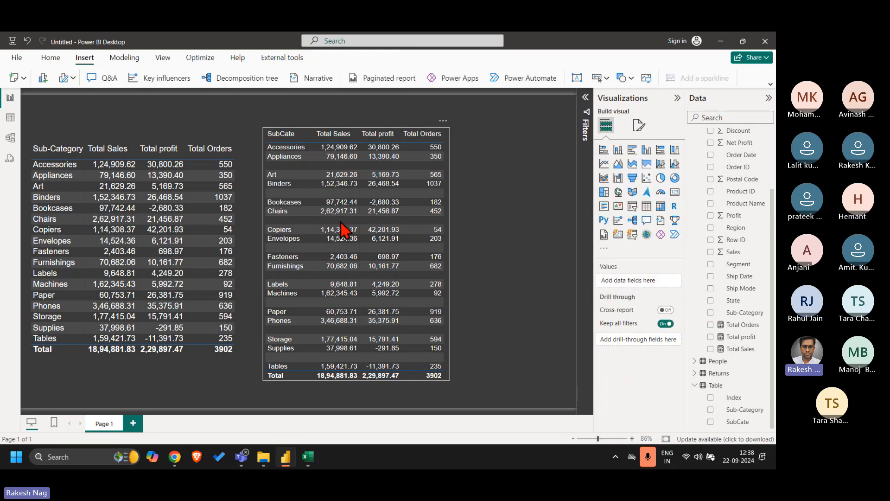
Step: Delete the unfilled rectangle that frames the SubCate table
{"action": "left_click_drag", "start_coordinate": [342, 223], "coordinate": [469, 333]}
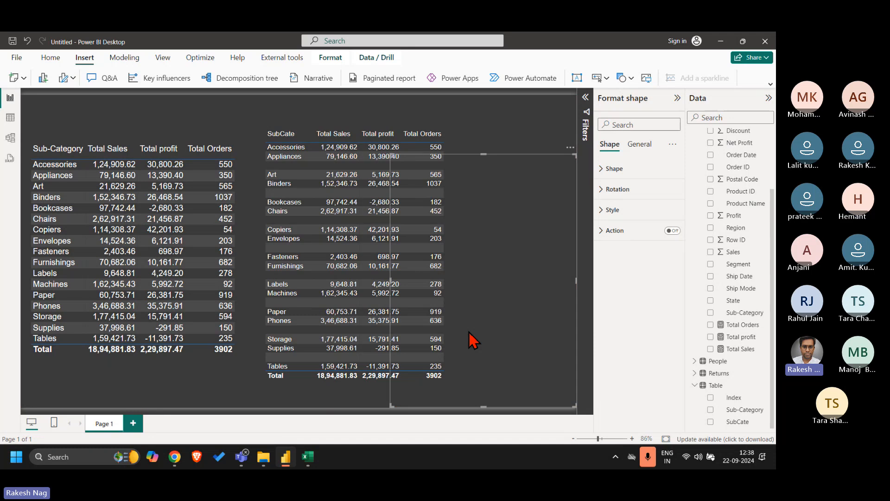
{"action": "key", "text": "Delete"}
{"action": "left_click", "coordinate": [473, 281]}
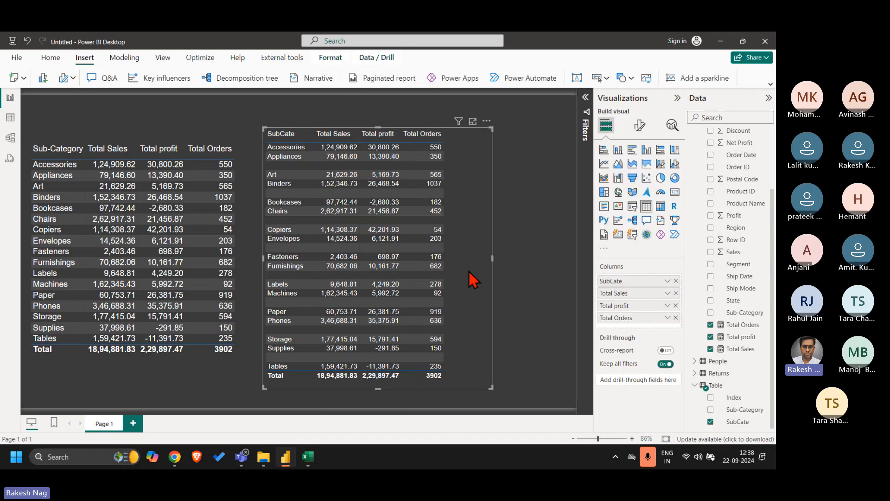
{"action": "left_click", "coordinate": [486, 121]}
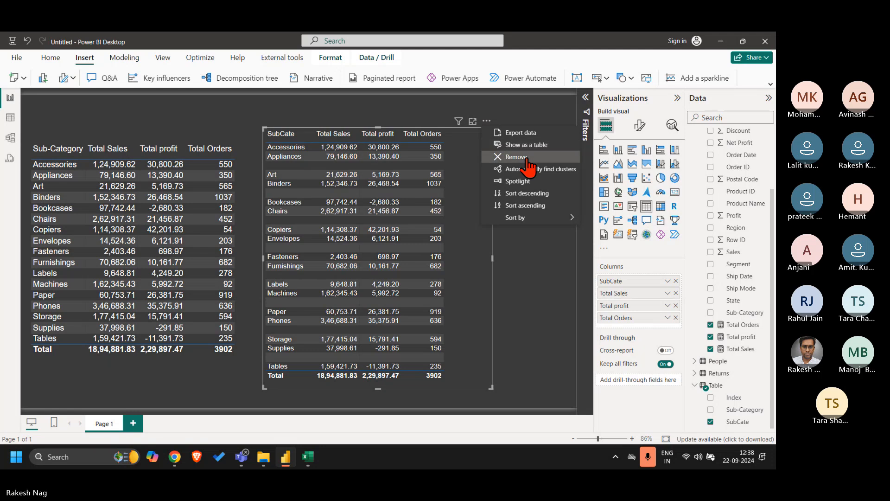
{"action": "left_click", "coordinate": [526, 304]}
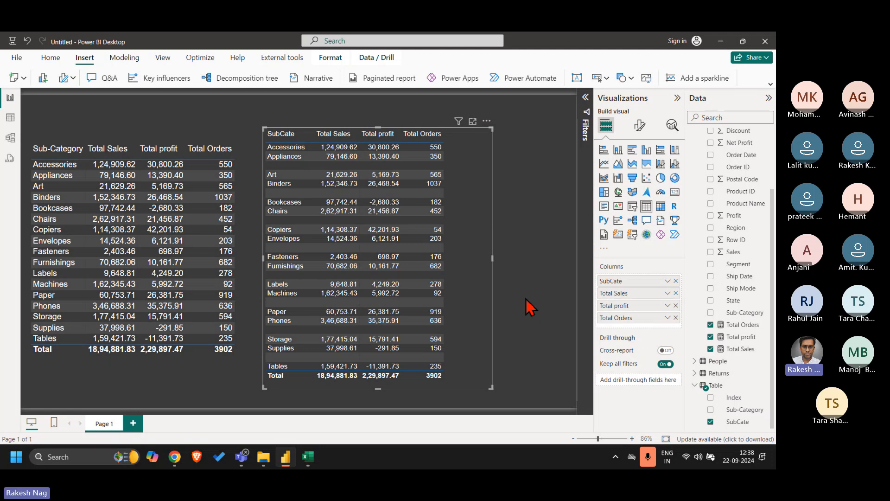
Step: Delete the original Sub-Category table and move the SubCate table into its place on the report page
{"action": "left_click", "coordinate": [242, 197]}
{"action": "key", "text": "Delete"}
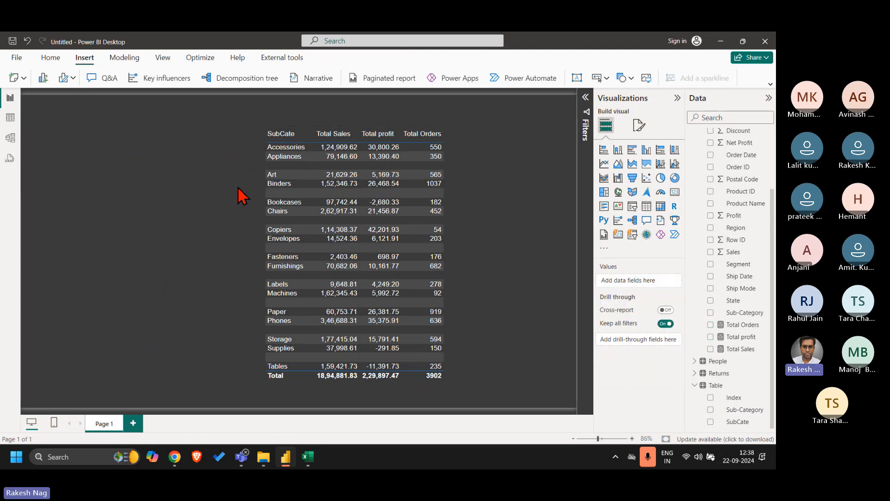
{"action": "left_click_drag", "start_coordinate": [482, 198], "coordinate": [241, 211]}
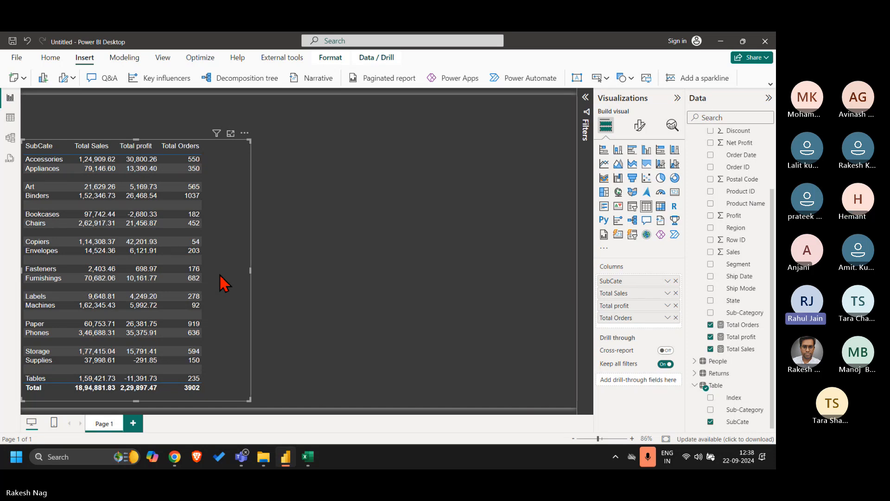
Step: Open the Power Query Editor to transform the report's data
{"action": "left_click", "coordinate": [51, 59]}
{"action": "left_click", "coordinate": [254, 78]}
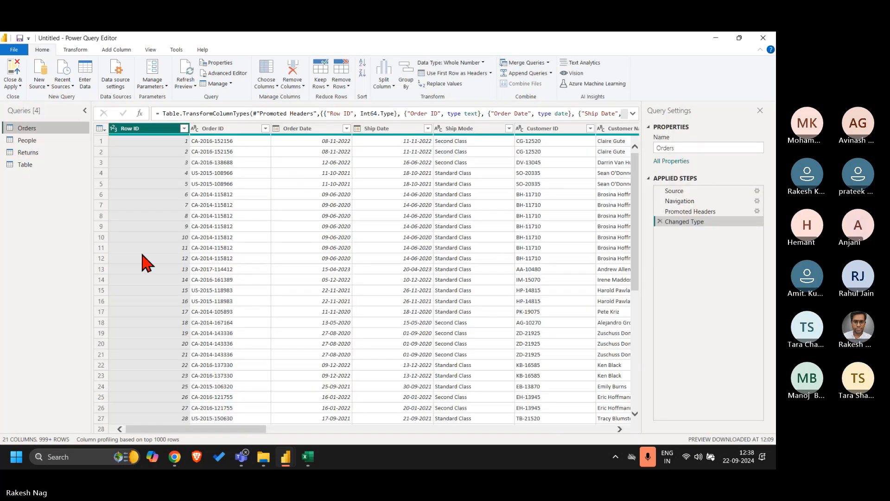
Step: Create a reference to the Orders query and keep only its Sub-Category column
{"action": "right_click", "coordinate": [33, 129]}
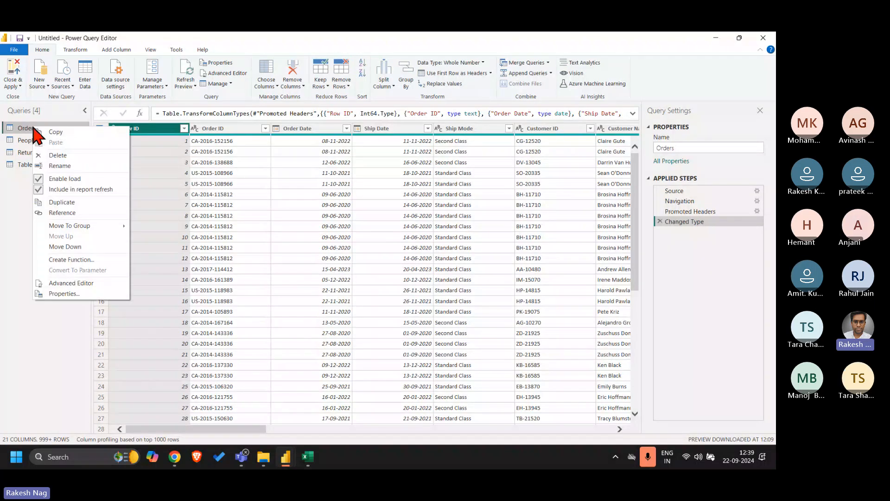
{"action": "left_click", "coordinate": [74, 214]}
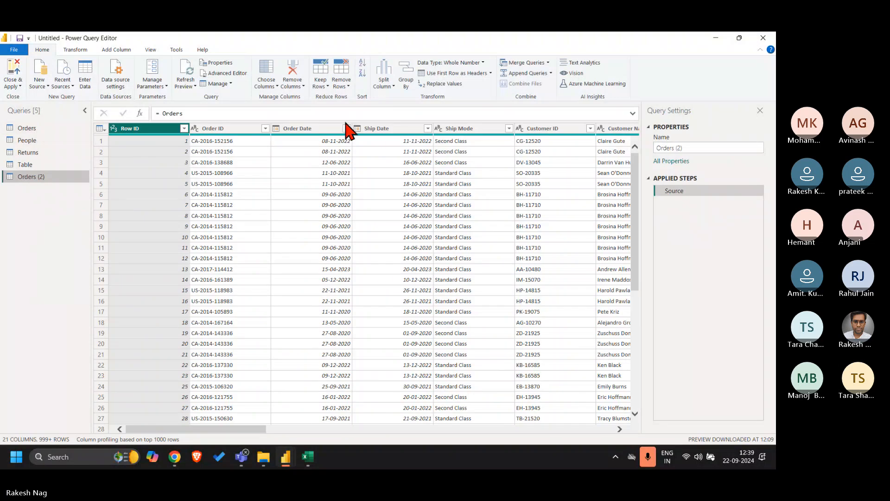
{"action": "scroll", "coordinate": [437, 199], "scroll_direction": "right", "scroll_amount": 5}
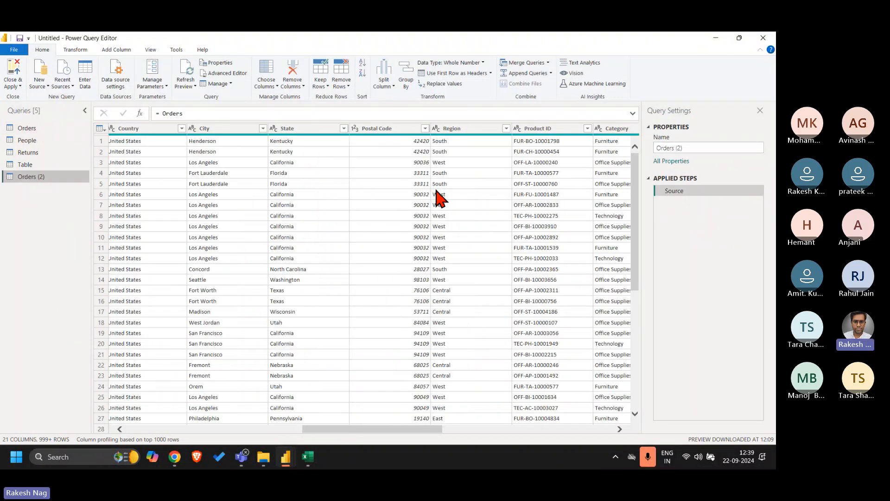
{"action": "scroll", "coordinate": [437, 197], "scroll_direction": "right", "scroll_amount": 5}
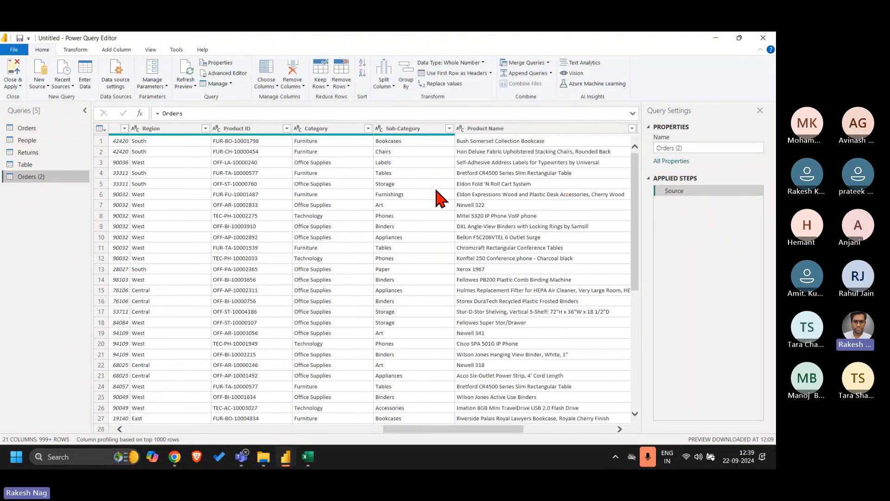
{"action": "left_click", "coordinate": [412, 130]}
{"action": "right_click", "coordinate": [413, 131]}
{"action": "left_click", "coordinate": [456, 160]}
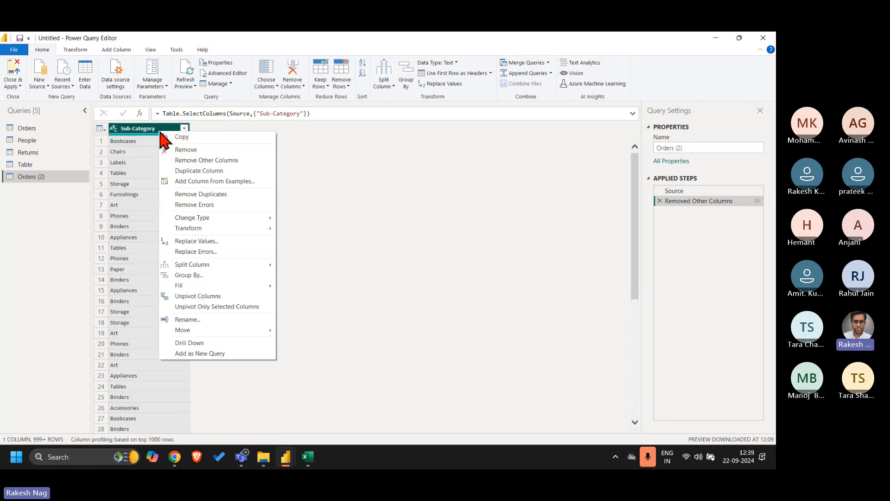
Step: Remove the duplicate sub-categories and add an index column starting from 1
{"action": "left_click", "coordinate": [215, 194]}
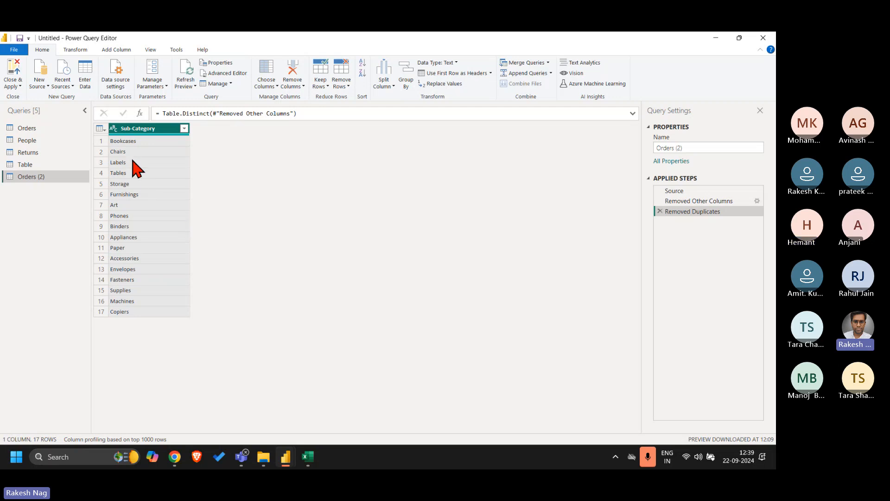
{"action": "left_click", "coordinate": [119, 50]}
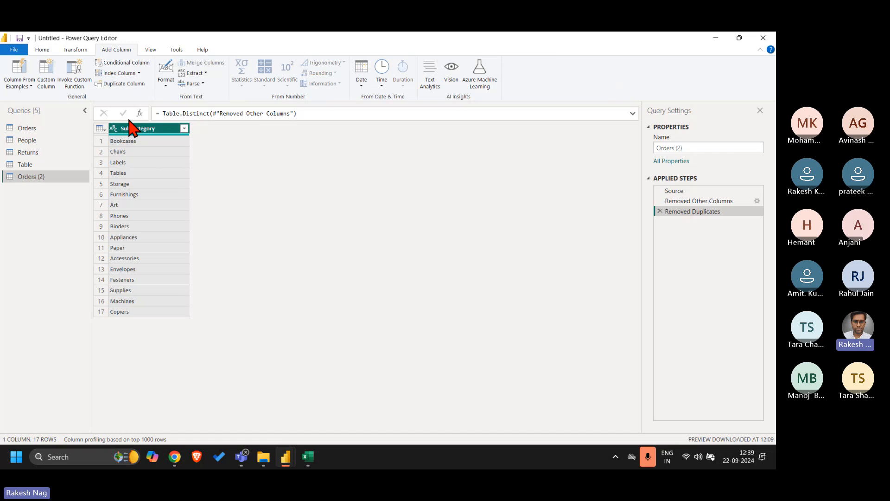
{"action": "left_click", "coordinate": [137, 73]}
{"action": "left_click", "coordinate": [129, 95]}
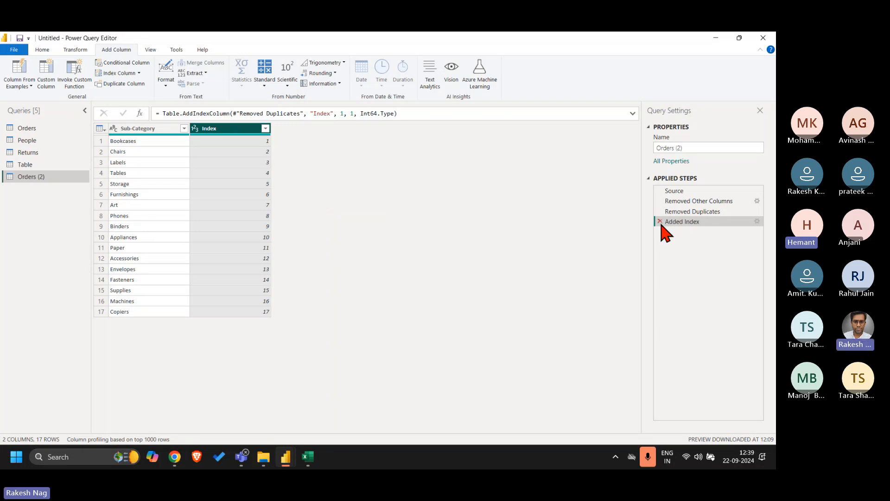
{"action": "left_click", "coordinate": [688, 201]}
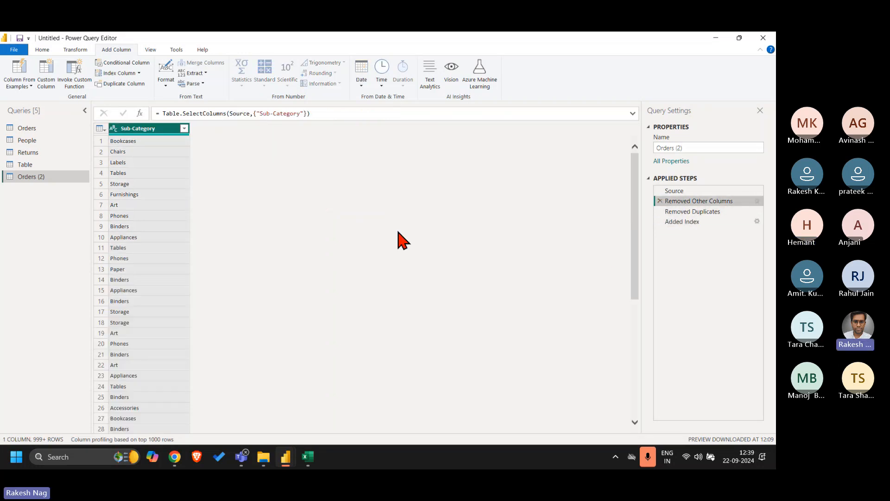
{"action": "left_click", "coordinate": [716, 211]}
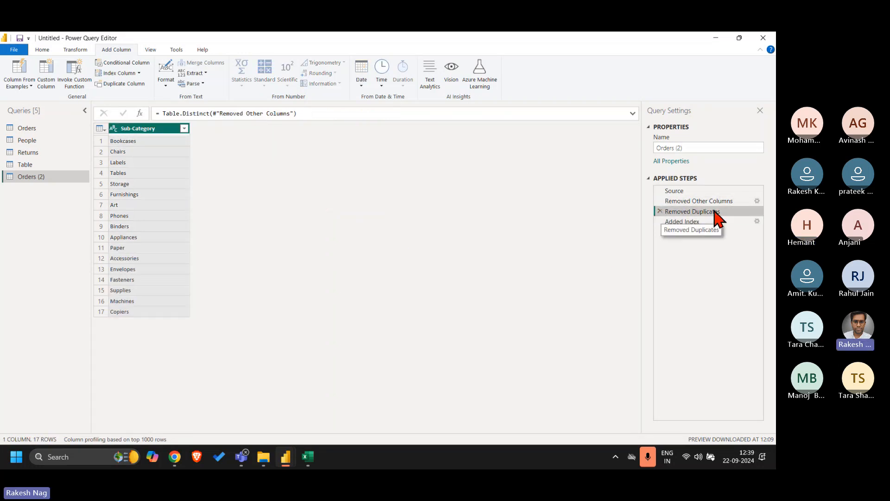
{"action": "left_click", "coordinate": [184, 129]}
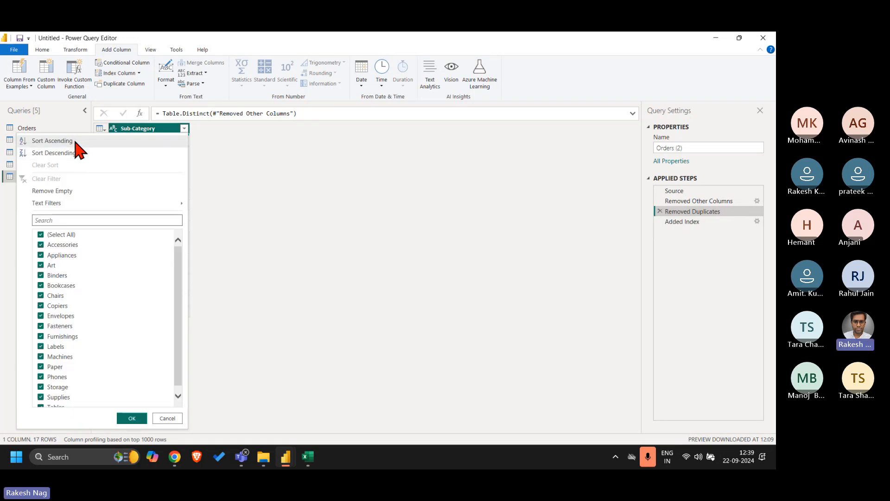
{"action": "left_click", "coordinate": [75, 141]}
{"action": "left_click", "coordinate": [478, 262]}
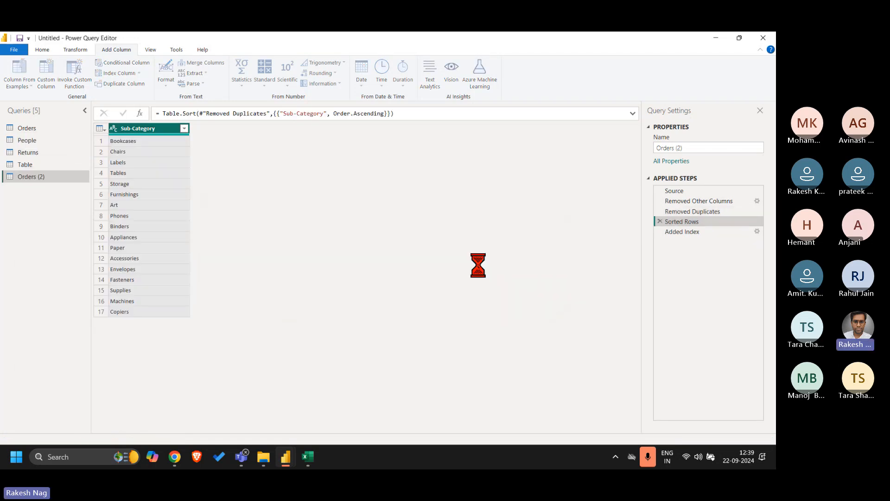
{"action": "left_click", "coordinate": [659, 222]}
{"action": "left_click", "coordinate": [480, 264]}
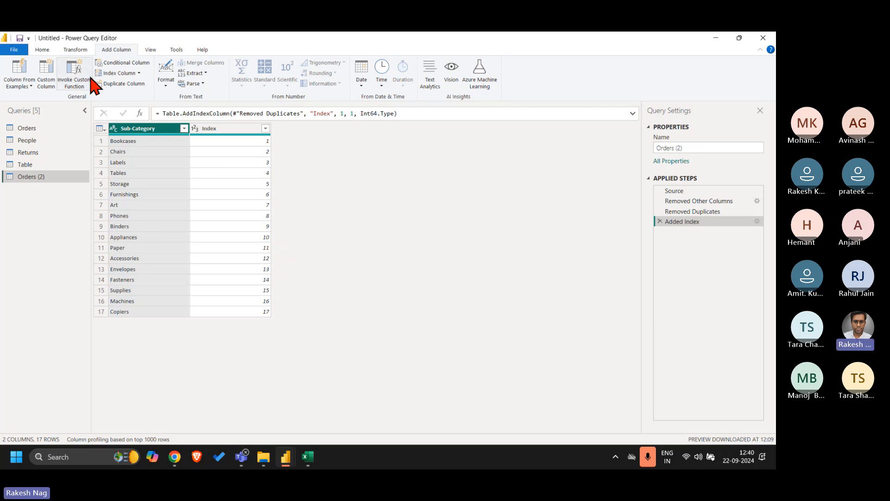
Step: Add a custom column with the formula {[#"Sub-Category"]}, keeping the default name Custom
{"action": "left_click", "coordinate": [47, 82]}
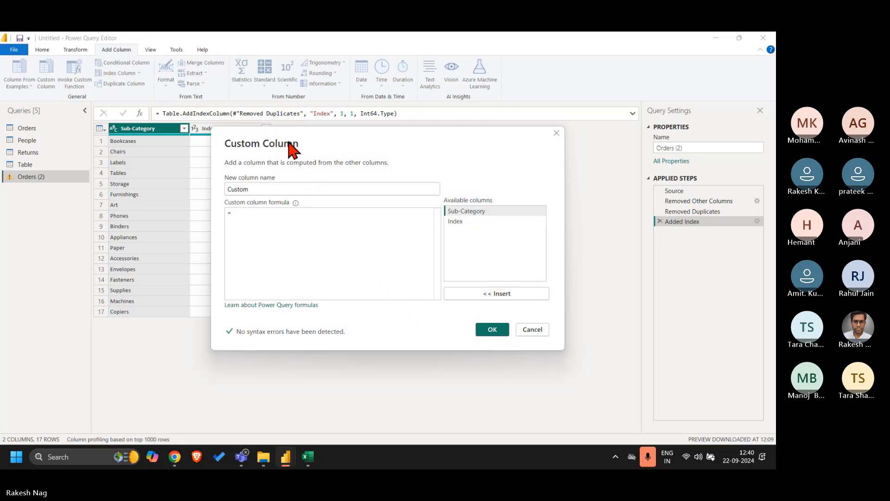
{"action": "left_click_drag", "start_coordinate": [292, 148], "coordinate": [383, 214]}
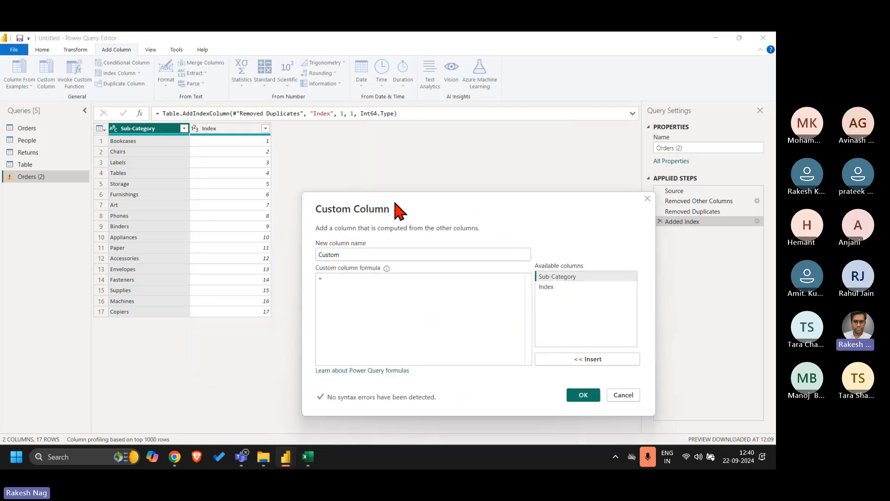
{"action": "left_click", "coordinate": [448, 350]}
{"action": "type", "text": "{"}
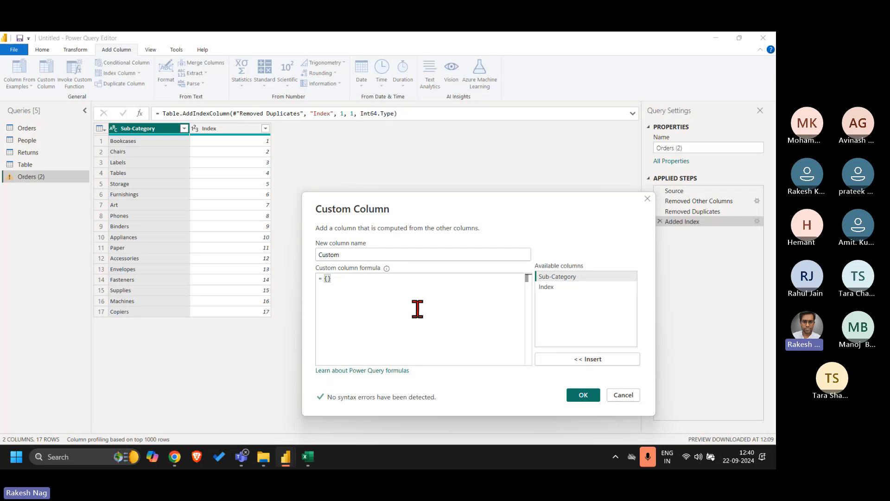
{"action": "double_click", "coordinate": [564, 284]}
{"action": "left_click", "coordinate": [585, 395]}
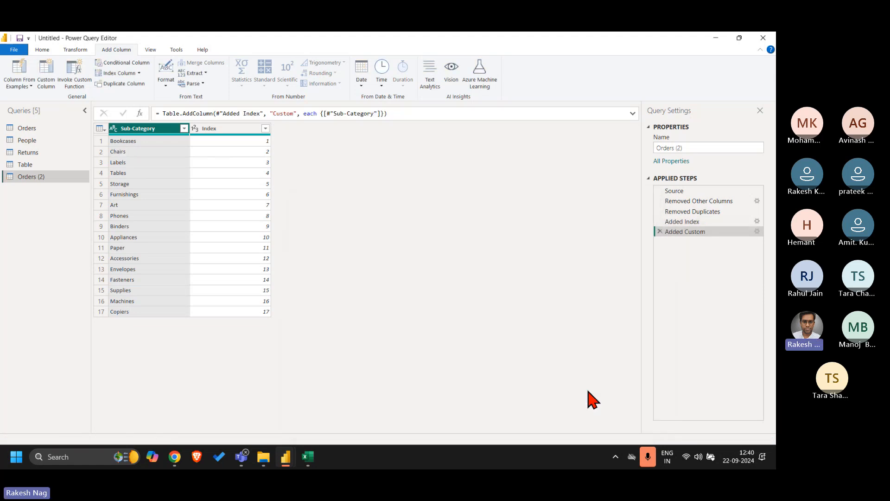
Step: Preview the list contents for several rows of the Custom column
{"action": "left_click", "coordinate": [318, 140]}
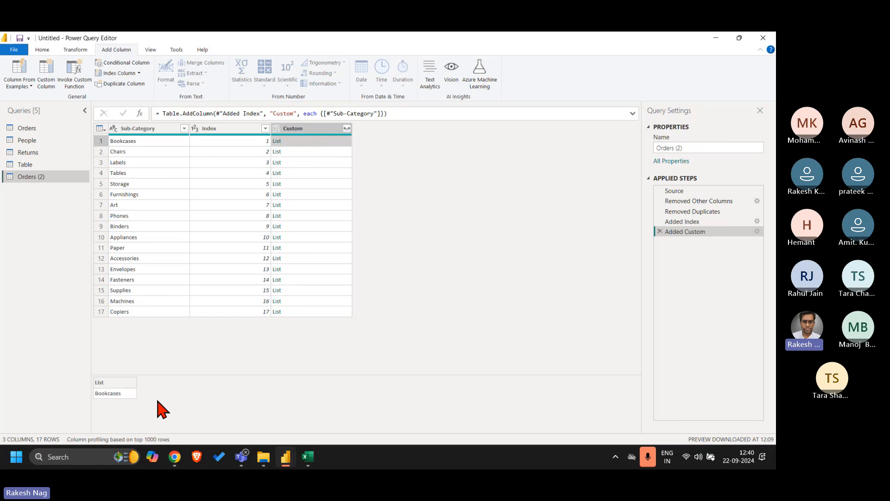
{"action": "key", "text": "Down"}
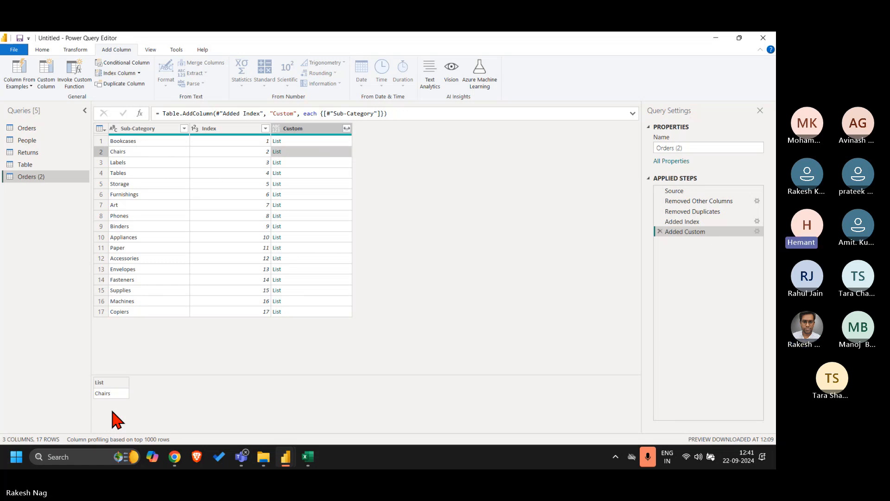
{"action": "left_click", "coordinate": [310, 173]}
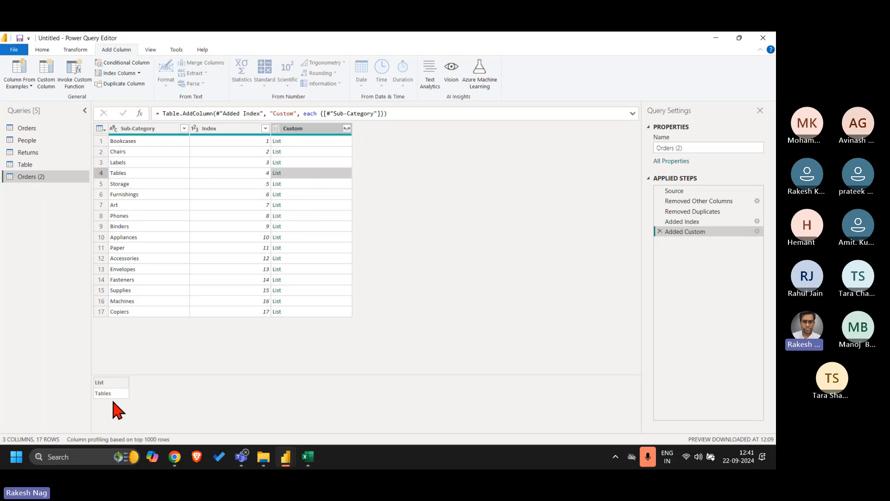
{"action": "left_click", "coordinate": [314, 162]}
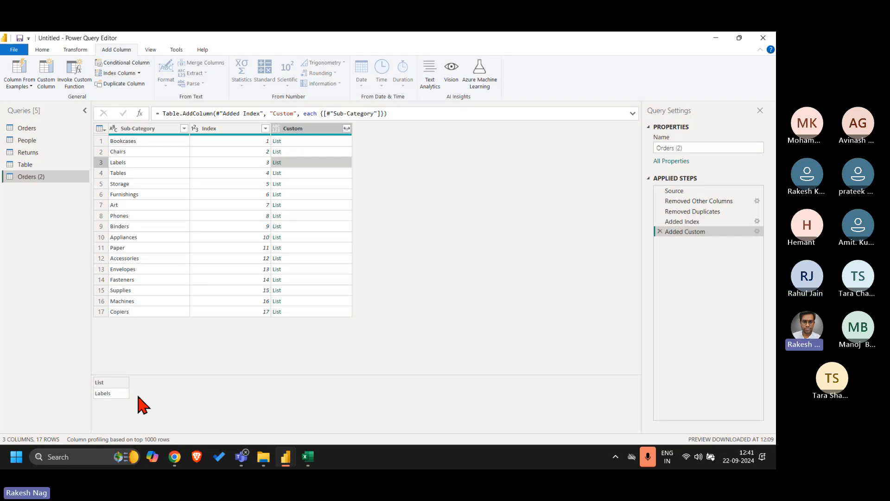
{"action": "key", "text": "Down"}
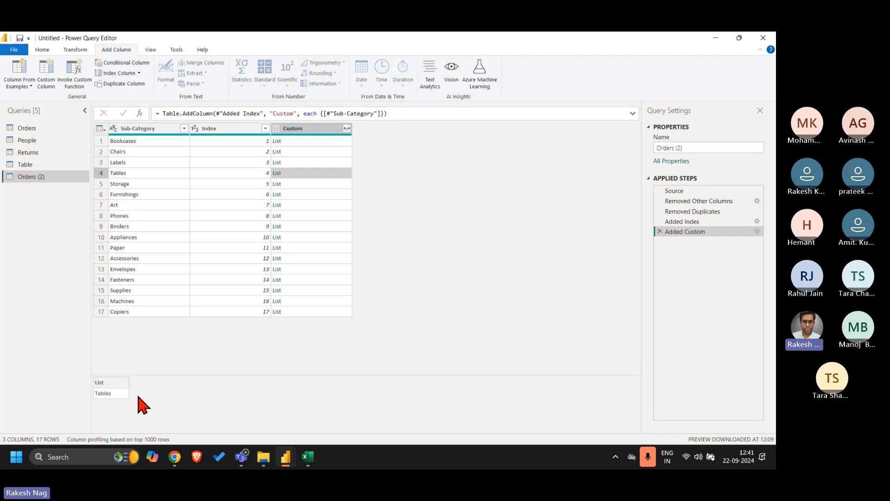
Step: Examine the Text.Repeat(" ",[Index]) part of the SubCate column formula in the Table query
{"action": "left_click", "coordinate": [51, 163]}
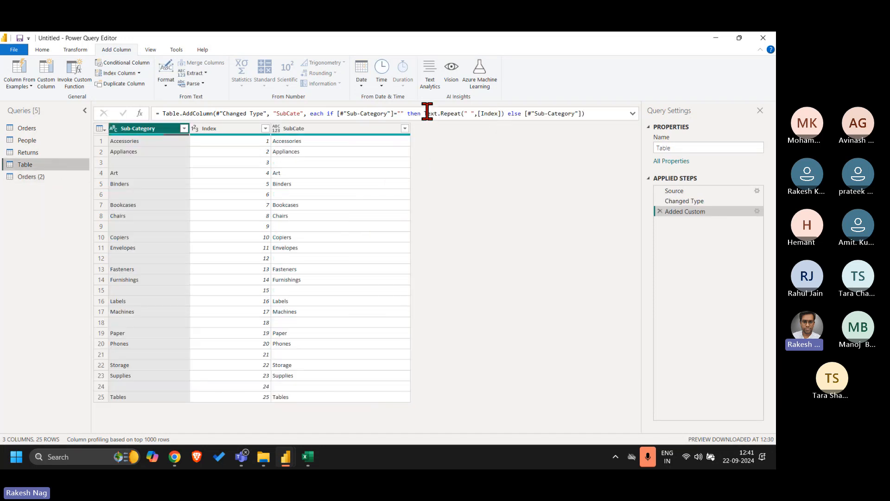
{"action": "left_click", "coordinate": [426, 113]}
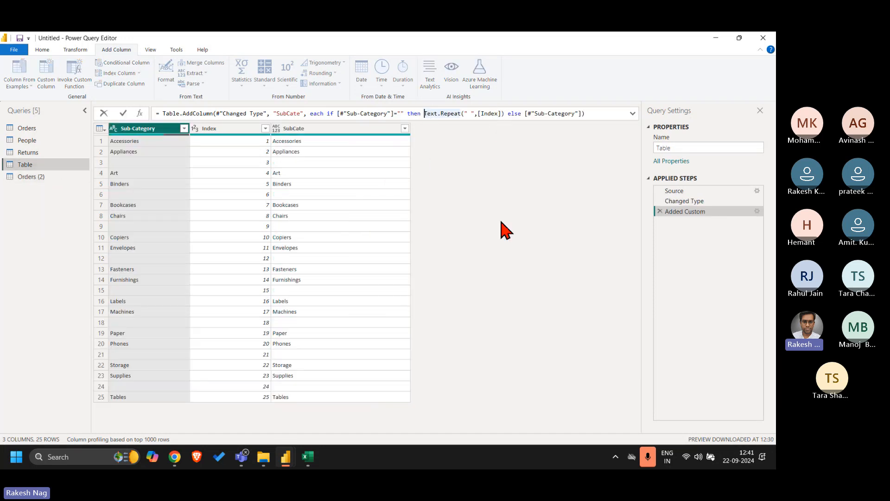
{"action": "key", "text": "Left"}
{"action": "key", "text": "Left"}
{"action": "key", "text": "Left"}
{"action": "key", "text": "Left"}
{"action": "key", "text": "Left"}
{"action": "key", "text": "Left"}
{"action": "key", "text": "Left"}
{"action": "key", "text": "Left"}
{"action": "key", "text": "Right"}
{"action": "key", "text": "shift+Right"}
{"action": "key", "text": "shift+Right"}
{"action": "key", "text": "shift+Right"}
{"action": "key", "text": "shift+Right"}
{"action": "key", "text": "shift+Right"}
{"action": "key", "text": "shift+Right"}
{"action": "key", "text": "shift+Right"}
{"action": "key", "text": "shift+Right"}
{"action": "key", "text": "shift+Right"}
{"action": "key", "text": "shift+Right"}
{"action": "key", "text": "shift+Right"}
{"action": "key", "text": "shift+Right"}
{"action": "key", "text": "shift+Right"}
{"action": "key", "text": "shift+Right"}
{"action": "key", "text": "shift+Right"}
{"action": "key", "text": "shift+Right"}
{"action": "key", "text": "shift+Right"}
{"action": "key", "text": "shift+Right"}
{"action": "key", "text": "shift+Right"}
{"action": "key", "text": "shift+Right"}
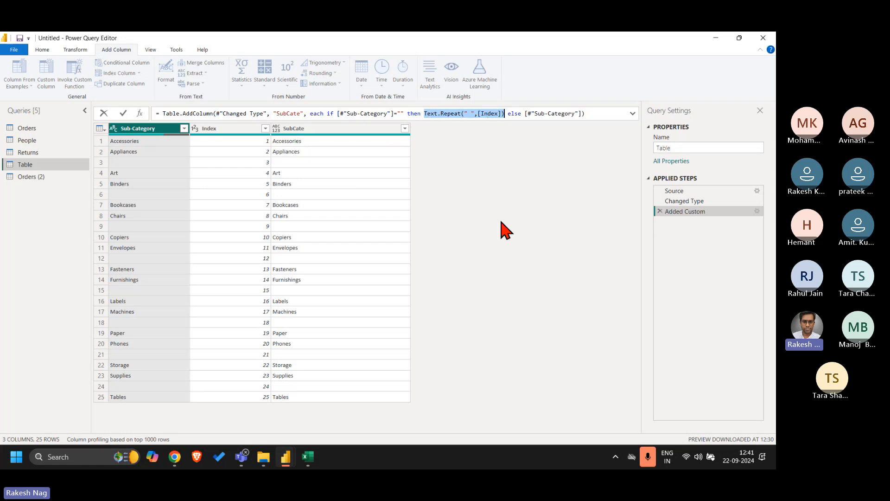
Step: Reopen the Custom column's formula in the Orders (2) query and start an if condition on [Index] above the list expression
{"action": "left_click", "coordinate": [38, 177]}
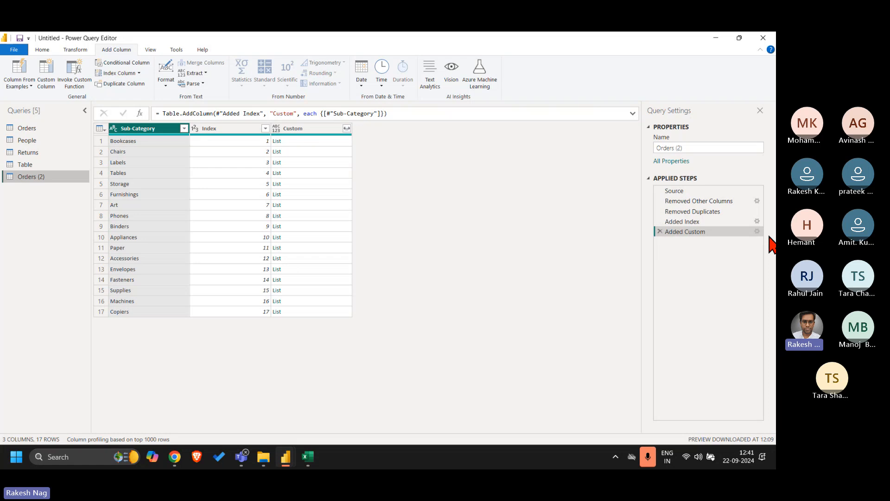
{"action": "left_click", "coordinate": [758, 231]}
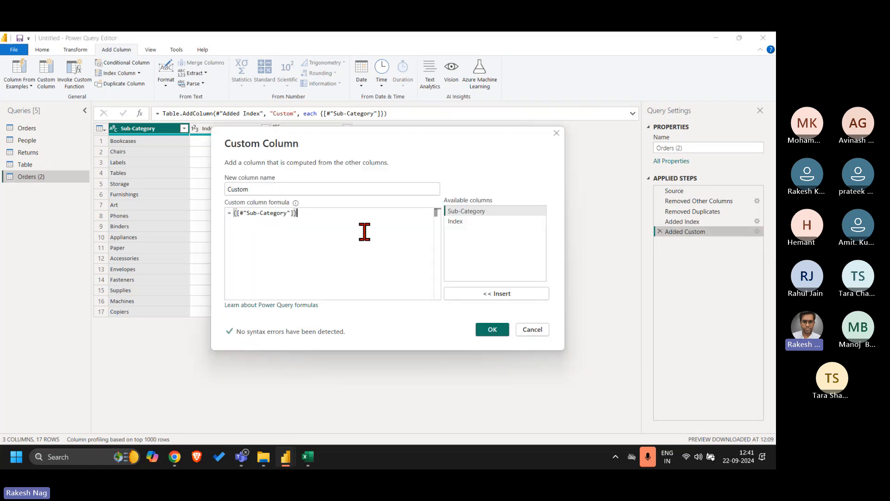
{"action": "key", "text": "Return"}
{"action": "key", "text": "Return"}
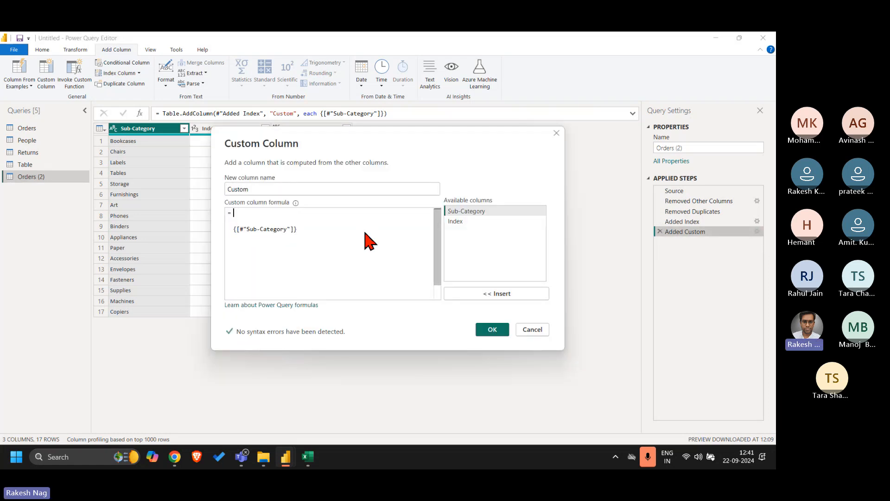
{"action": "type", "text": "if"}
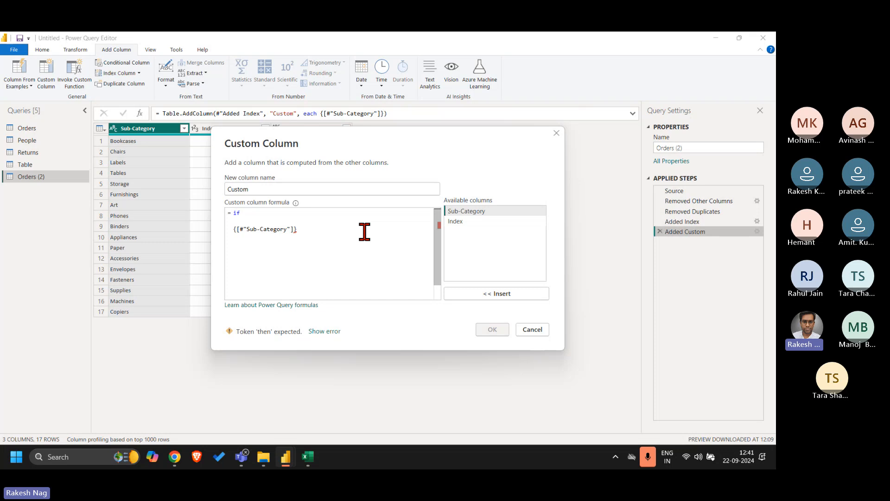
{"action": "double_click", "coordinate": [456, 221]}
{"action": "left_click_drag", "start_coordinate": [332, 132], "coordinate": [430, 174]}
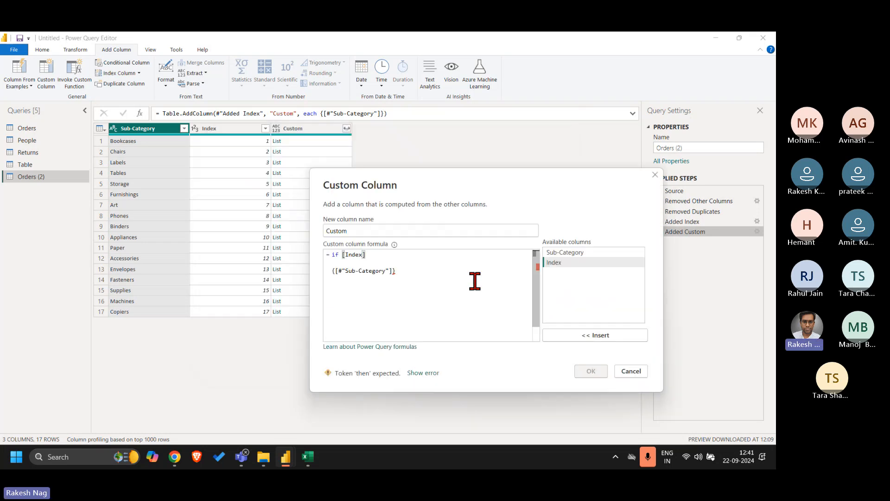
Step: Wrap the index in an odd-number test so the condition reads if Number.IsOdd([Index])
{"action": "left_click", "coordinate": [421, 269]}
{"action": "key", "text": "Up"}
{"action": "key", "text": "Left"}
{"action": "key", "text": "Left"}
{"action": "key", "text": "Left"}
{"action": "key", "text": "Left"}
{"action": "key", "text": "Left"}
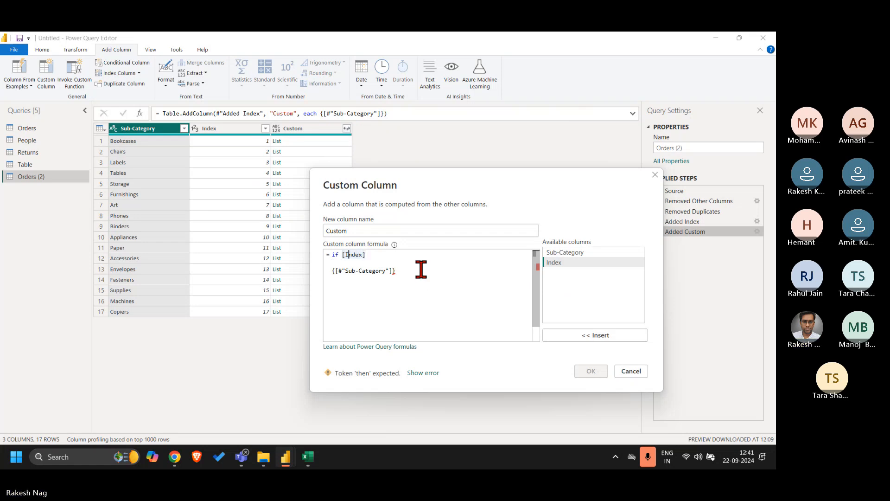
{"action": "type", "text": "Even"}
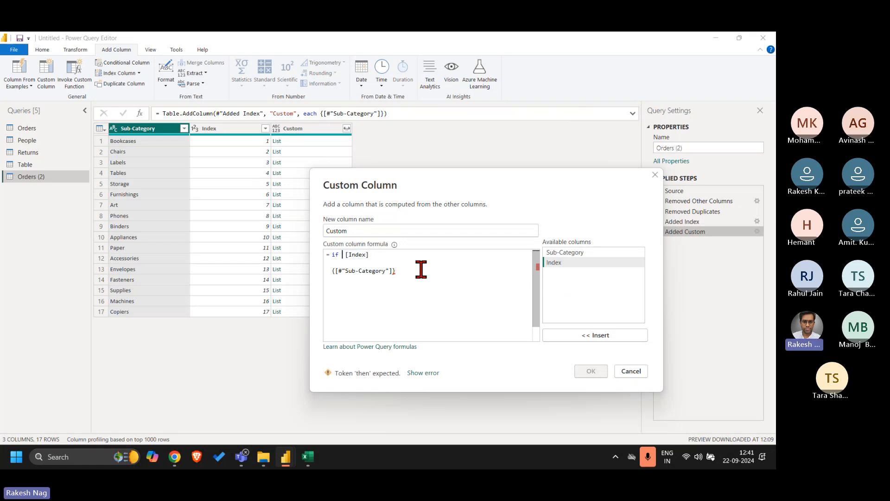
{"action": "left_click", "coordinate": [399, 262]}
{"action": "key", "text": "shift+Left"}
{"action": "key", "text": "shift+Left"}
{"action": "type", "text": "Odd("}
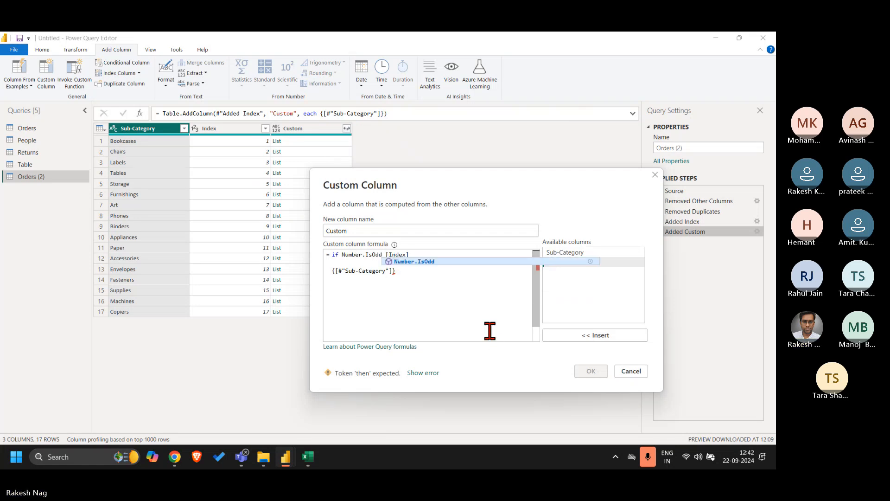
{"action": "left_click", "coordinate": [460, 272]}
{"action": "left_click", "coordinate": [426, 254]}
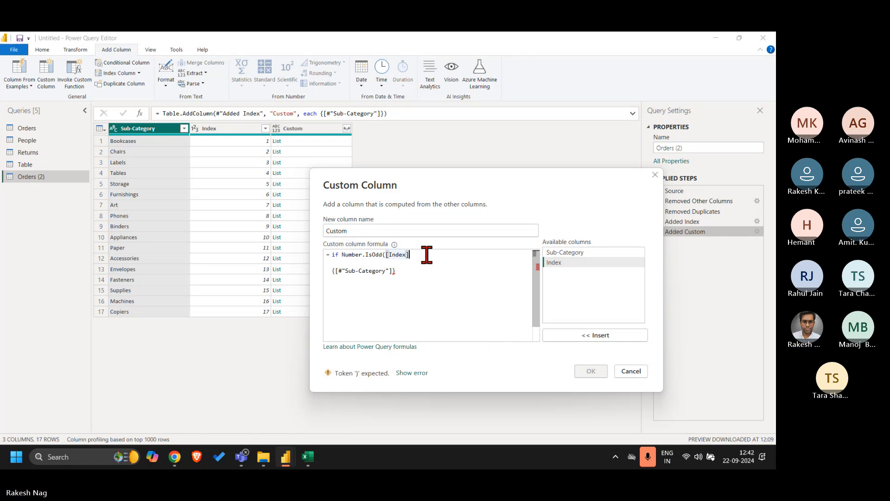
{"action": "type", "text": ")"}
{"action": "key", "text": "Down"}
{"action": "key", "text": "Down"}
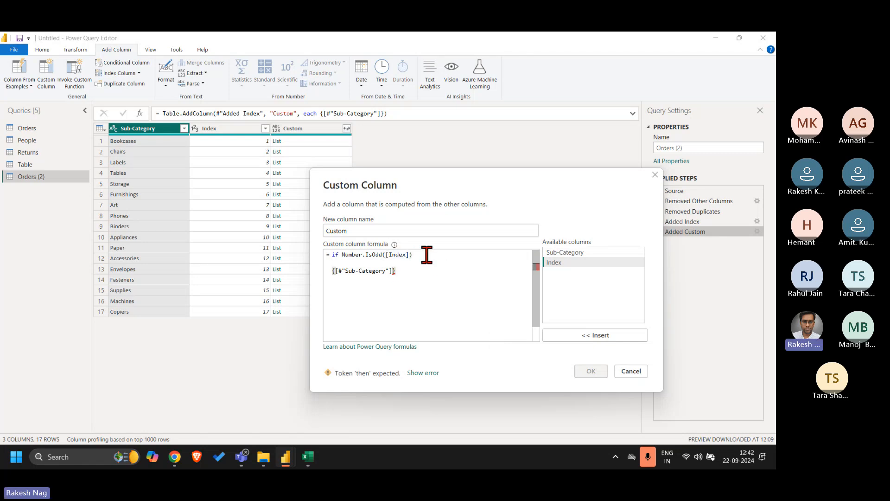
Step: Put then before the {[#"Sub-Category"]} list and add an else branch below it with Text.Repeat(" ",[Index])
{"action": "key", "text": "shift+Up"}
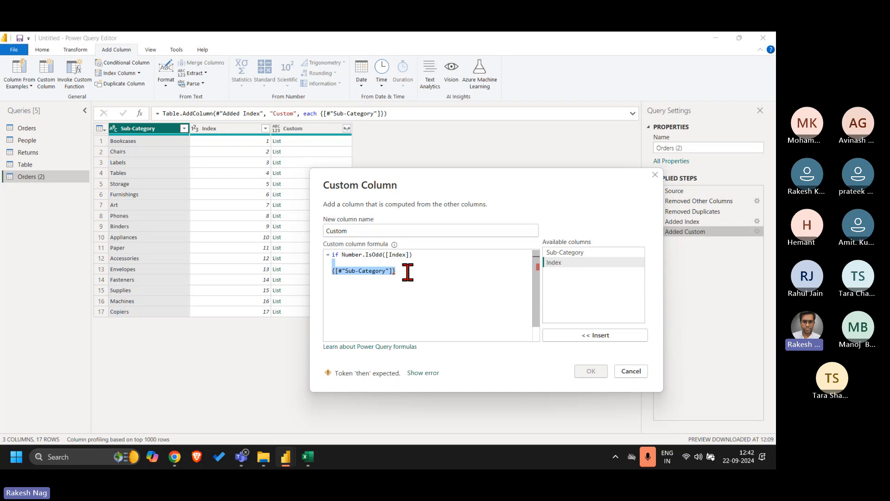
{"action": "key", "text": "Left"}
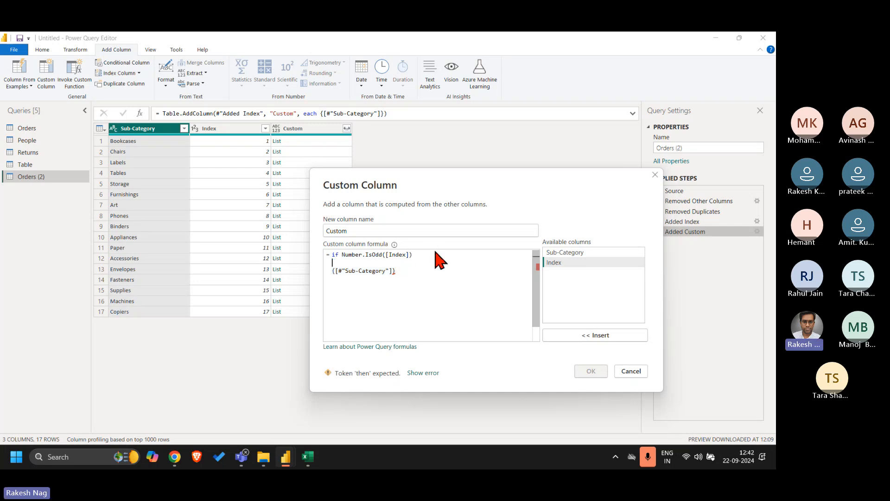
{"action": "type", "text": "then"}
{"action": "key", "text": "Delete"}
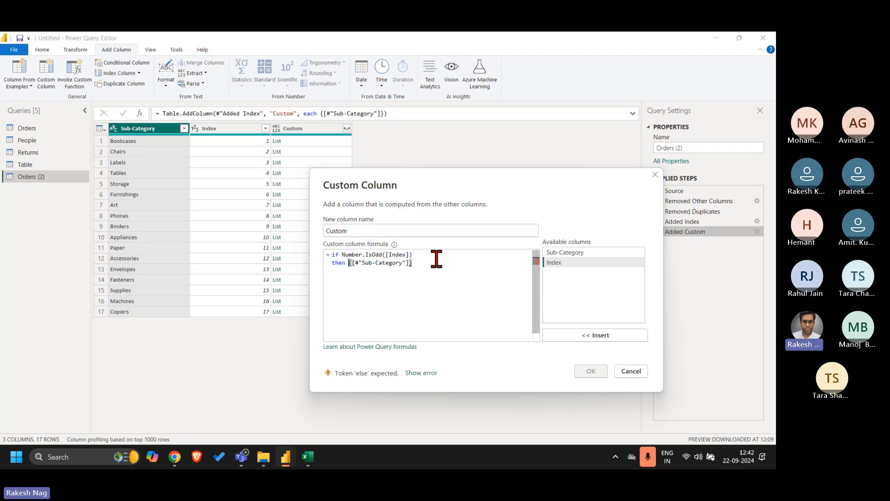
{"action": "key", "text": "Return"}
{"action": "type", "text": "else"}
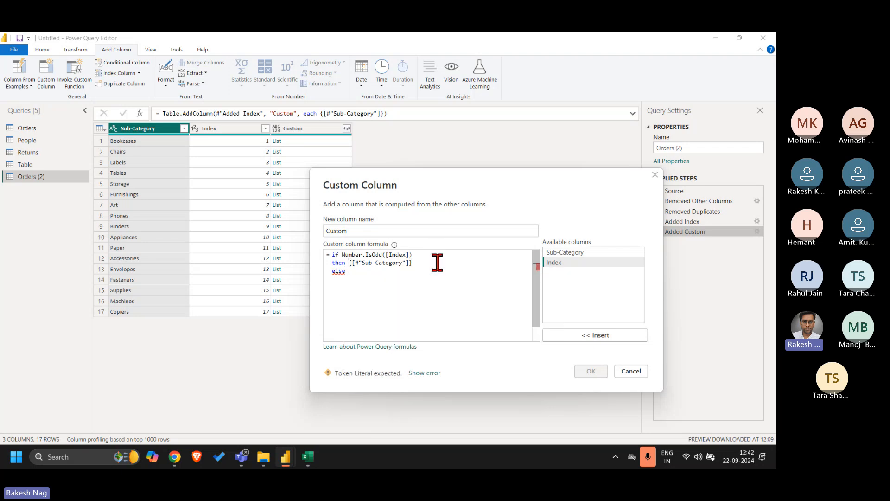
{"action": "key", "text": "Return"}
{"action": "key", "text": "Return"}
{"action": "type", "text": "Text.Repeat(\" \",[Index])"}
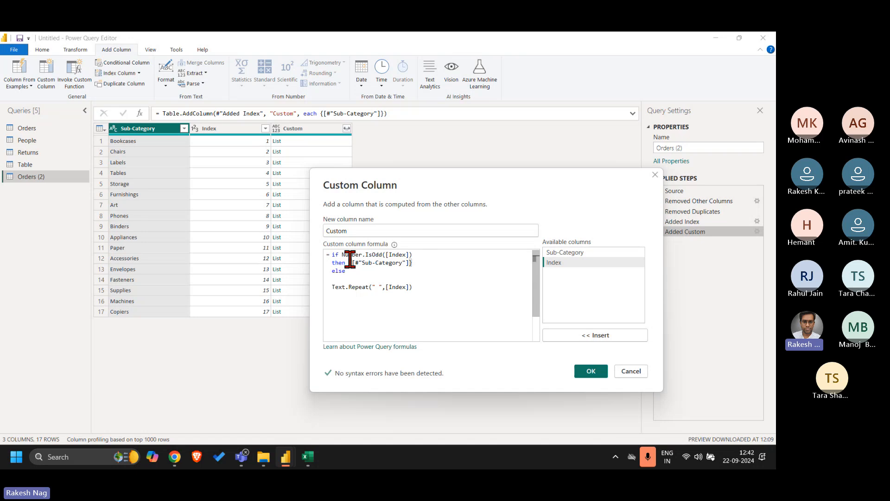
Step: Copy the {[#"Sub-Category"]} list from the then branch into the else branch
{"action": "left_click_drag", "start_coordinate": [349, 263], "coordinate": [425, 263]}
{"action": "key", "text": "ctrl+c"}
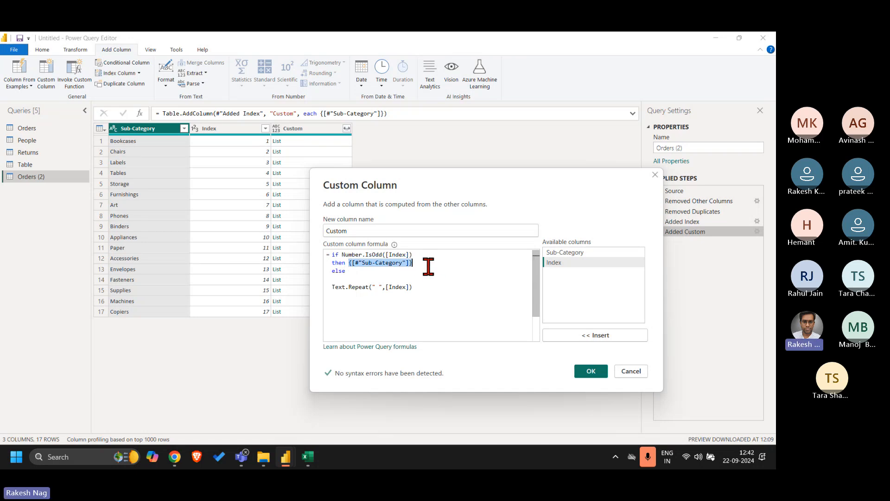
{"action": "key", "text": "BackSpace"}
{"action": "key", "text": "ctrl+v"}
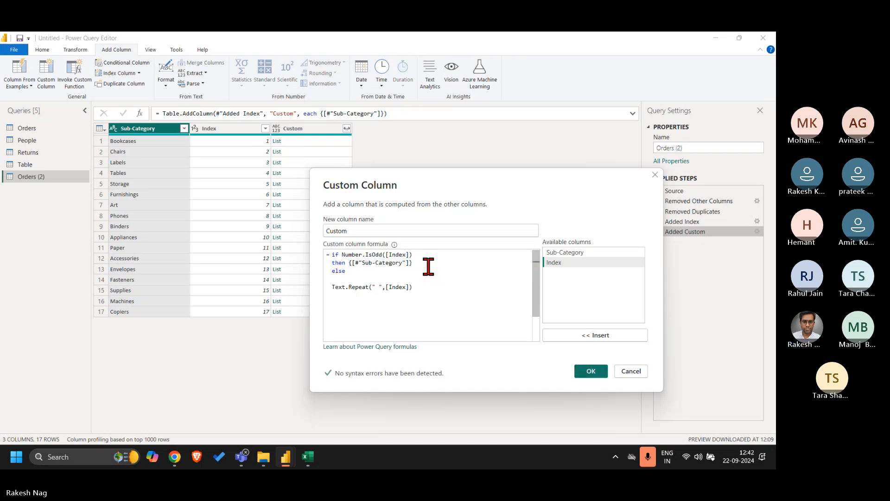
{"action": "key", "text": "Down"}
{"action": "key", "text": "ctrl+v"}
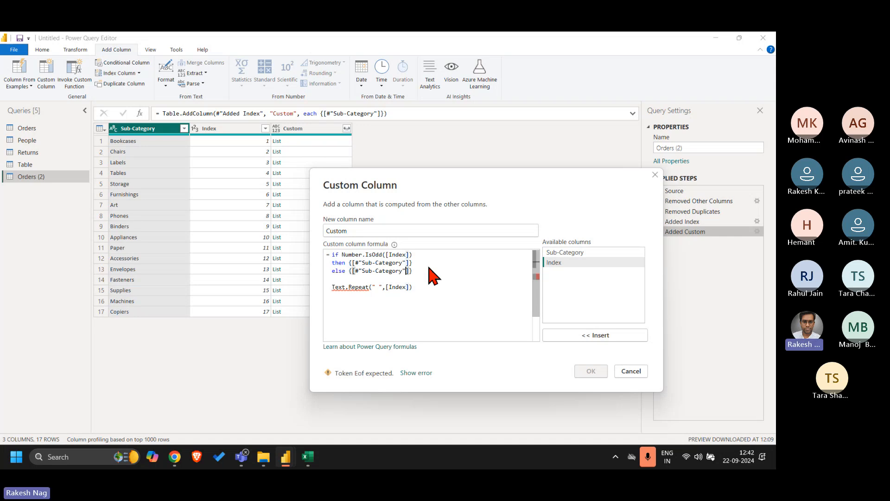
Step: Break the else branch's list so its opening brace and [#"Sub-Category"] each start on their own line
{"action": "key", "text": "Left"}
{"action": "key", "text": "Left"}
{"action": "key", "text": "Left"}
{"action": "key", "text": "Left"}
{"action": "key", "text": "Left"}
{"action": "key", "text": "Left"}
{"action": "key", "text": "Left"}
{"action": "key", "text": "Left"}
{"action": "key", "text": "Left"}
{"action": "key", "text": "Left"}
{"action": "key", "text": "Left"}
{"action": "key", "text": "Left"}
{"action": "key", "text": "Left"}
{"action": "key", "text": "Left"}
{"action": "key", "text": "Left"}
{"action": "key", "text": "Left"}
{"action": "key", "text": "Left"}
{"action": "key", "text": "Left"}
{"action": "key", "text": "Left"}
{"action": "key", "text": "Right"}
{"action": "key", "text": "Return"}
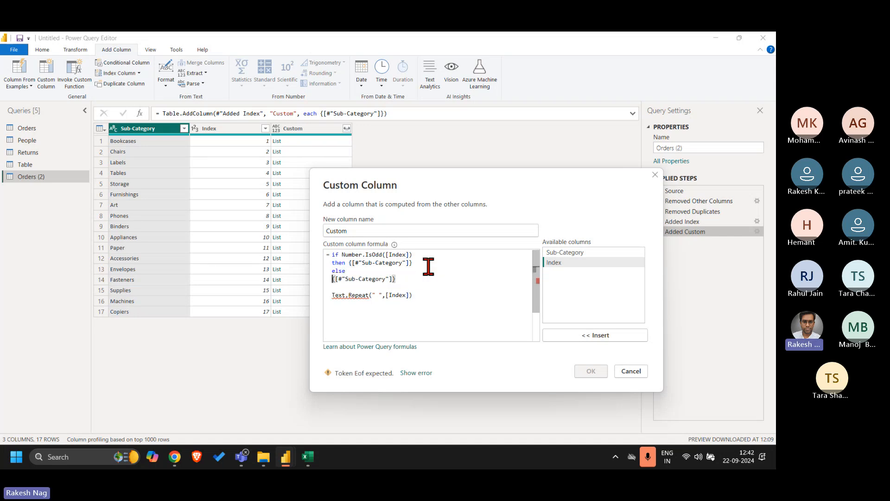
{"action": "key", "text": "Right"}
{"action": "key", "text": "Return"}
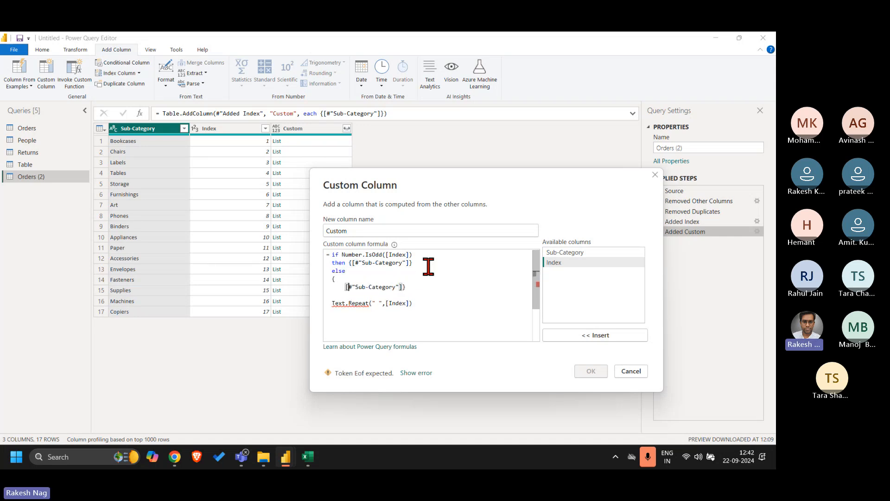
Step: Extend the else list to take Text.Repeat(" ",[Index]) as second item, with a separating comma and the closing brace after it
{"action": "key", "text": "End"}
{"action": "key", "text": "BackSpace"}
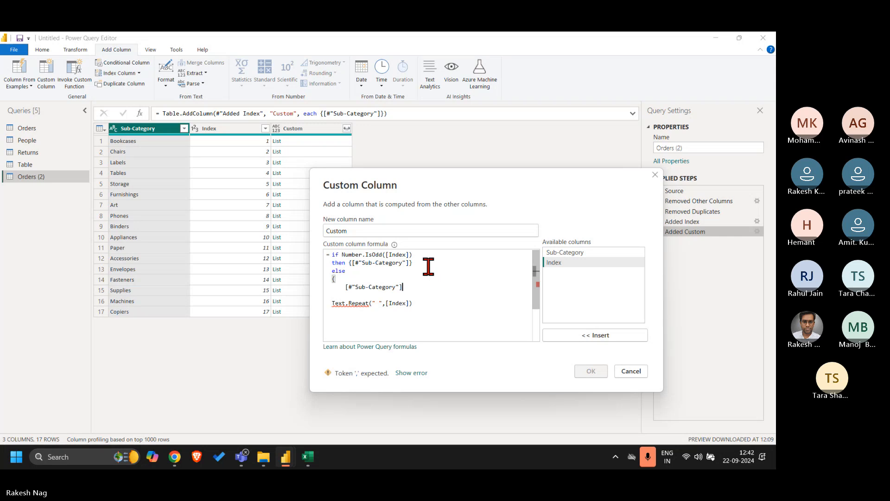
{"action": "type", "text": ","}
{"action": "key", "text": "Down"}
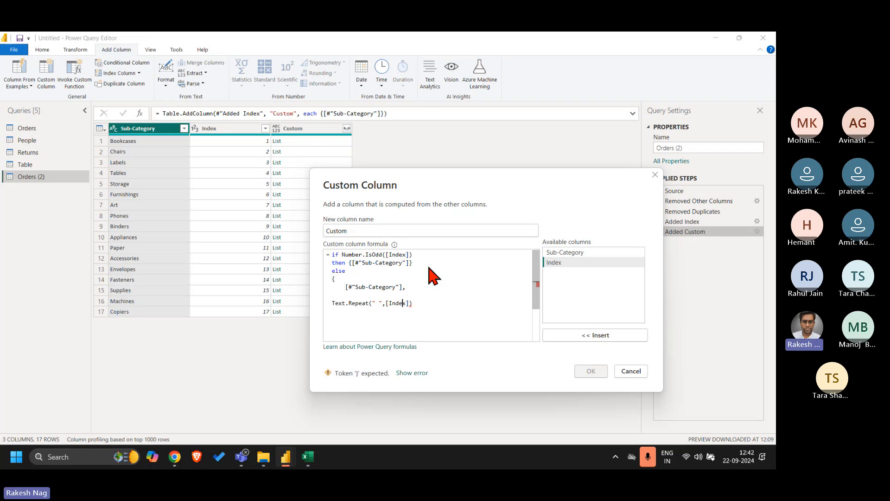
{"action": "key", "text": "Down"}
{"action": "key", "text": "End"}
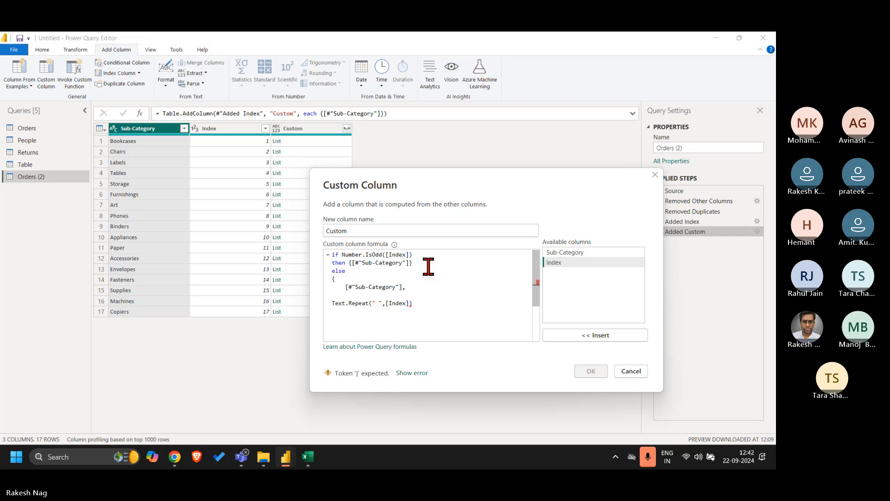
{"action": "type", "text": "}"}
Step: Tidy the else list by removing the blank line and the [#"Sub-Category"] indent, and apply the custom column formula
{"action": "key", "text": "Up"}
{"action": "key", "text": "Up"}
{"action": "key", "text": "BackSpace"}
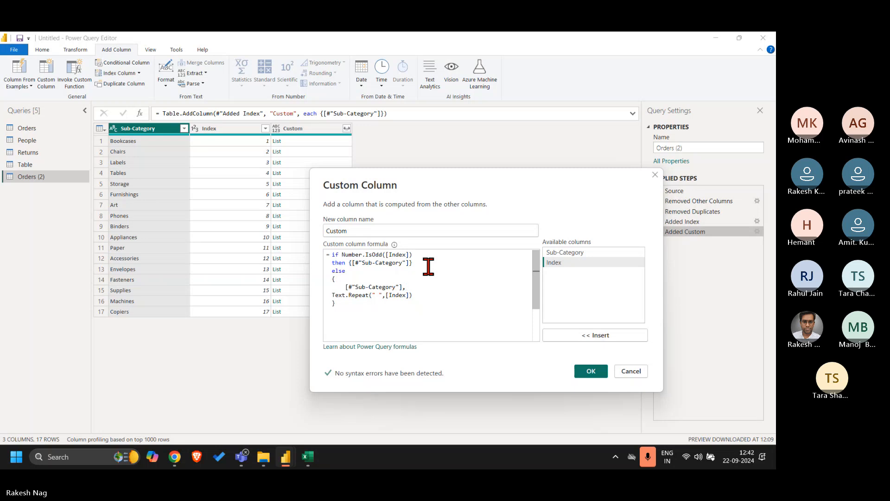
{"action": "key", "text": "Up"}
{"action": "key", "text": "shift+Tab"}
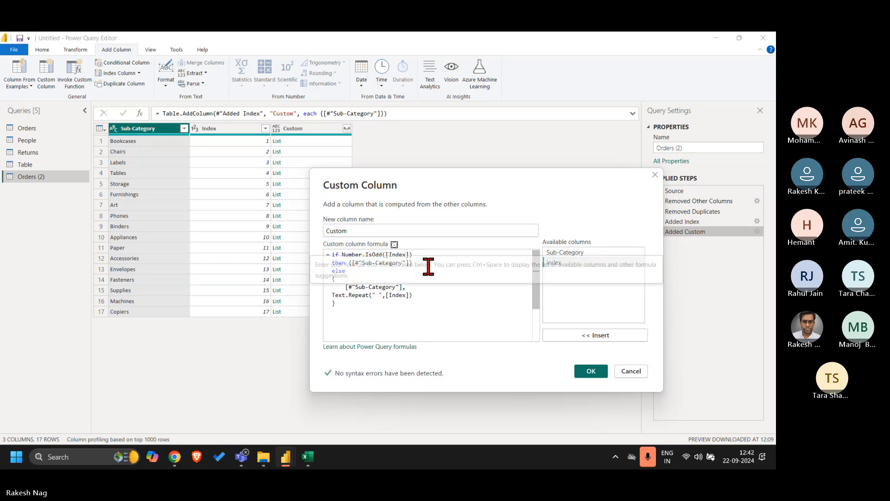
{"action": "left_click", "coordinate": [351, 284]}
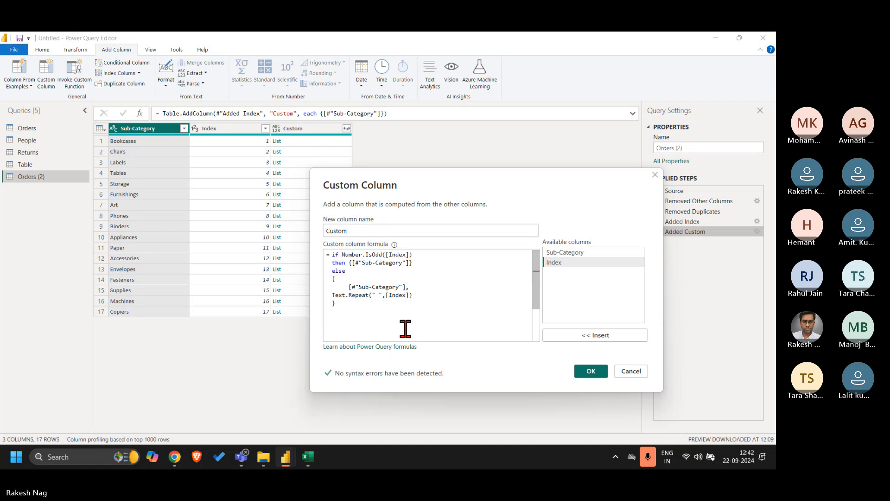
{"action": "key", "text": "BackSpace"}
{"action": "key", "text": "BackSpace"}
{"action": "key", "text": "BackSpace"}
{"action": "key", "text": "BackSpace"}
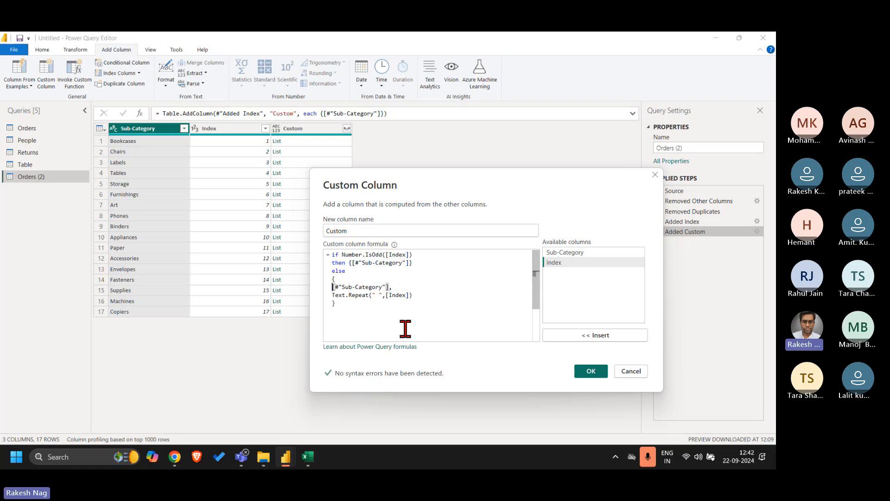
{"action": "left_click", "coordinate": [427, 295]}
{"action": "right_click", "coordinate": [420, 301]}
{"action": "left_click", "coordinate": [378, 307]}
{"action": "left_click", "coordinate": [594, 371]}
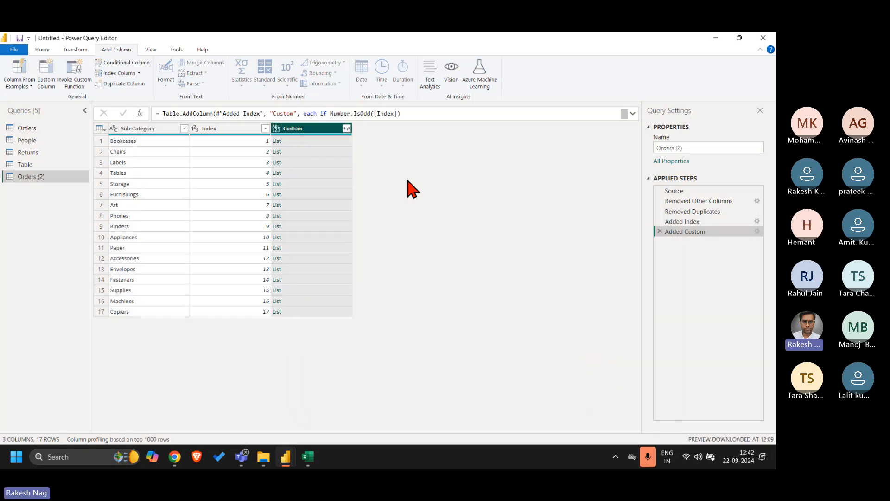
Step: Inspect the Custom column's lists row by row from Tables to Appliances
{"action": "left_click", "coordinate": [318, 174]}
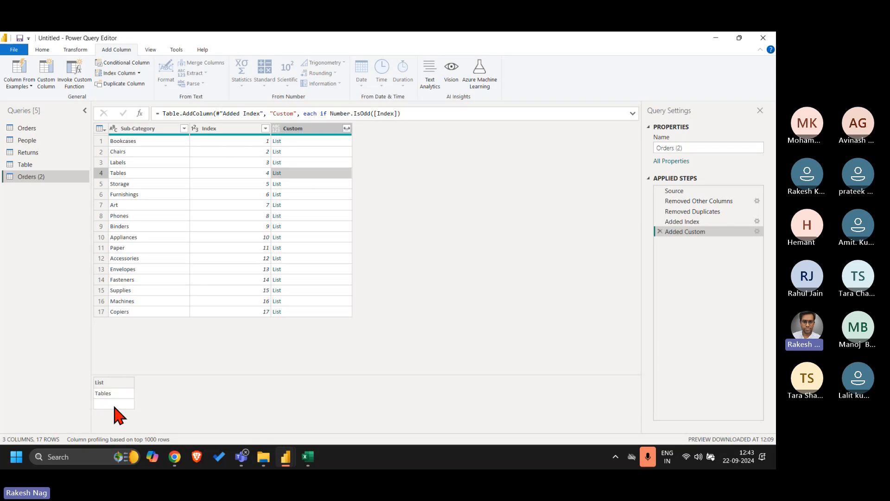
{"action": "key", "text": "Down"}
{"action": "key", "text": "Down"}
{"action": "key", "text": "Down"}
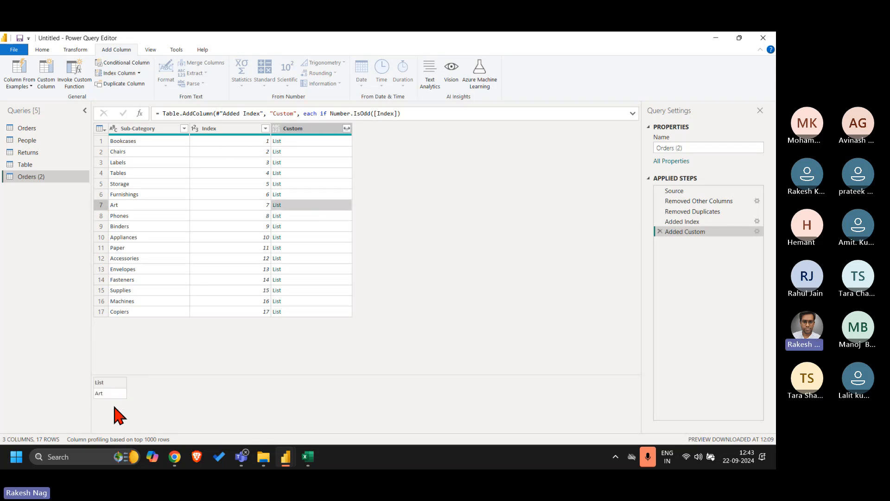
{"action": "key", "text": "Down"}
{"action": "key", "text": "Down"}
{"action": "key", "text": "Down"}
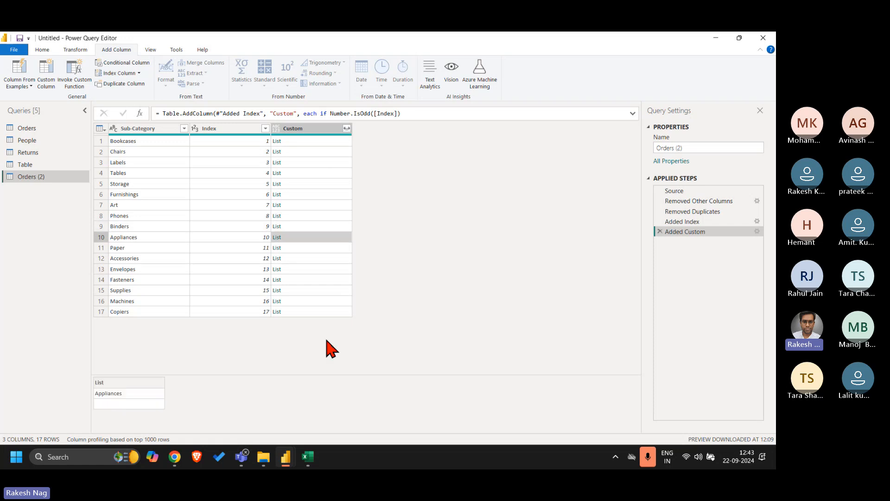
Step: Expand the Custom column's lists to new rows and remove the Sub-Category and Index columns
{"action": "left_click", "coordinate": [346, 128]}
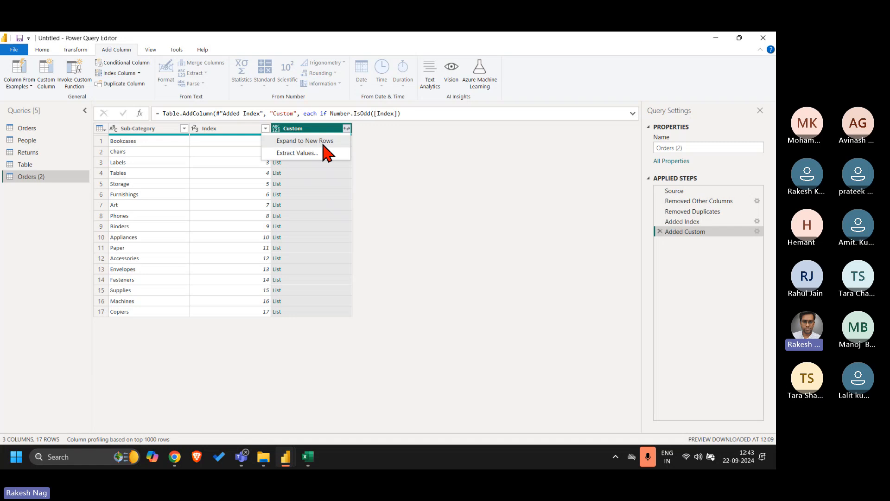
{"action": "left_click", "coordinate": [320, 140]}
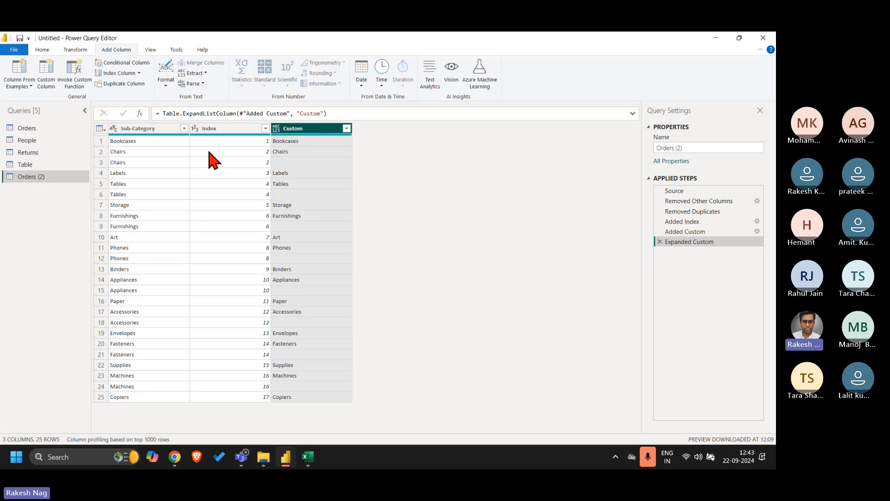
{"action": "left_click", "coordinate": [248, 129]}
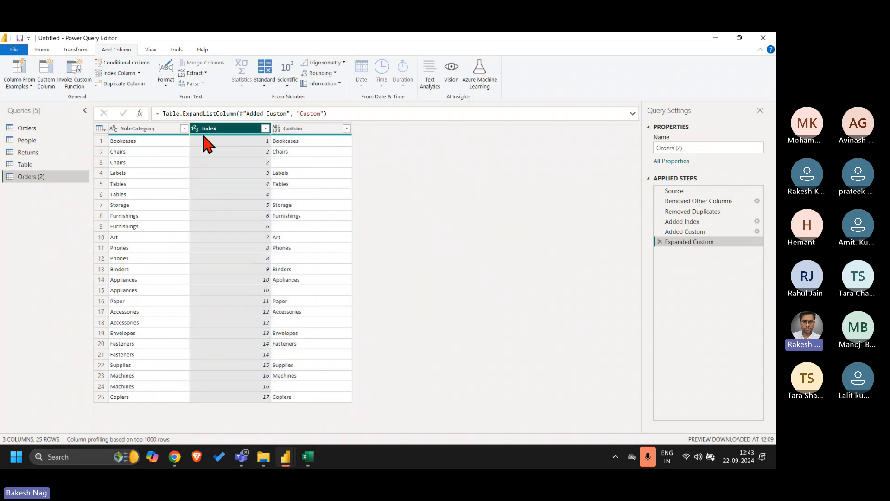
{"action": "left_click", "coordinate": [164, 130], "text": "ctrl"}
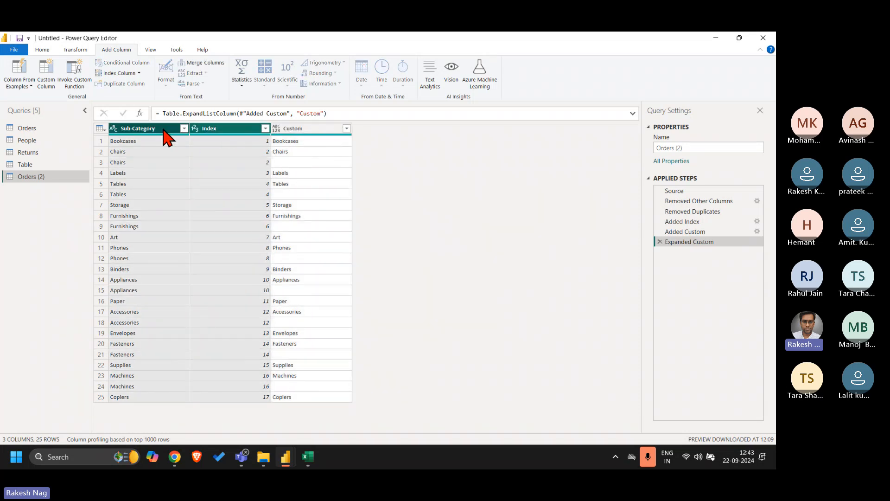
{"action": "key", "text": "Delete"}
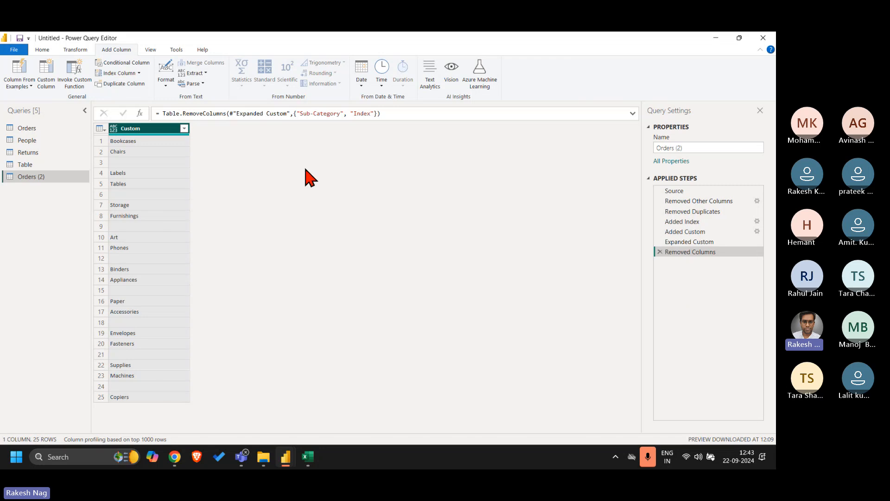
Step: Add a new index column starting from 1 to the expanded list
{"action": "left_click", "coordinate": [139, 73]}
{"action": "left_click", "coordinate": [132, 95]}
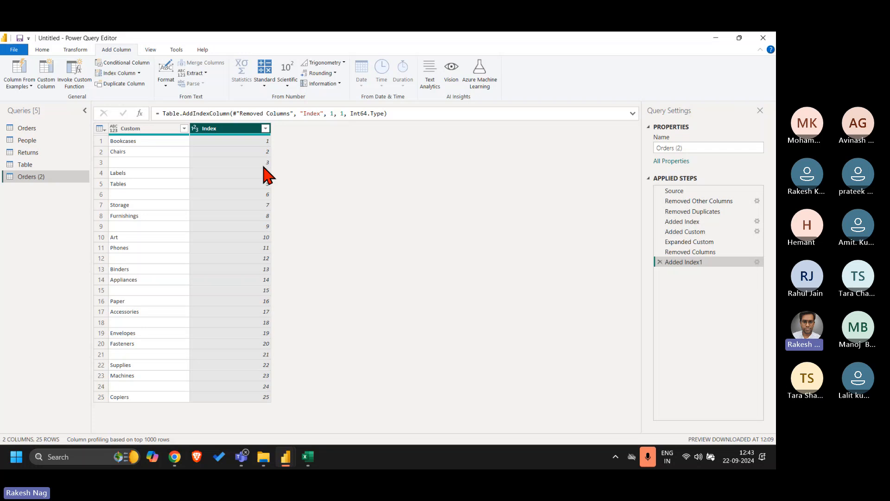
Step: Rename the Custom column as Sub Category and set its data type to text
{"action": "double_click", "coordinate": [176, 130]}
{"action": "type", "text": "Sub Cat"}
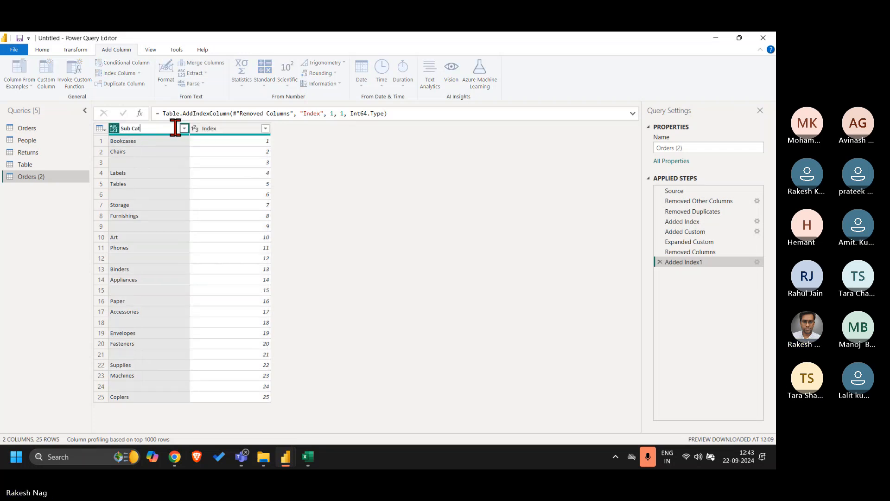
{"action": "type", "text": "egory"}
{"action": "key", "text": "Return"}
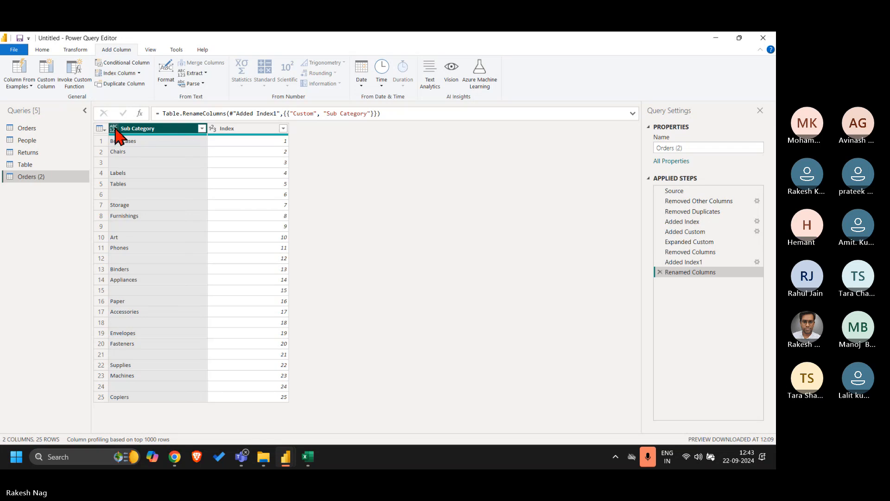
{"action": "left_click", "coordinate": [113, 129]}
{"action": "left_click", "coordinate": [141, 240]}
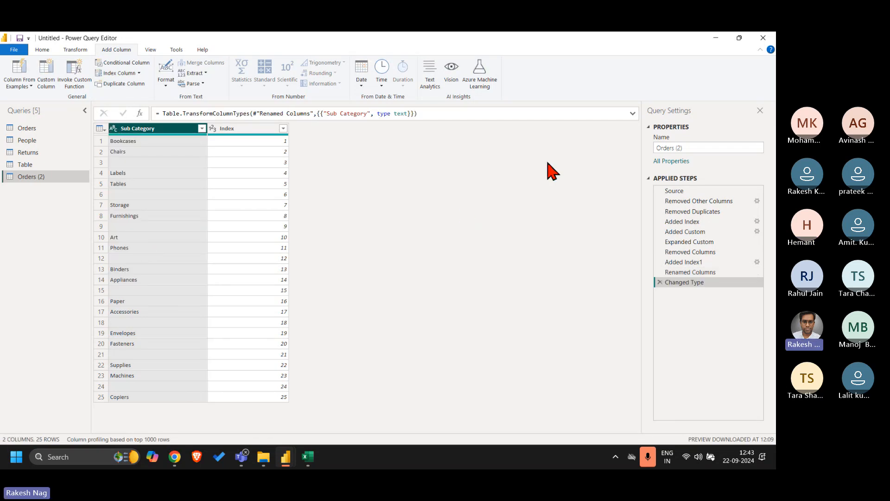
Step: Rename the Orders (2) query as Dim SC
{"action": "triple_click", "coordinate": [698, 147]}
{"action": "type", "text": "SC"}
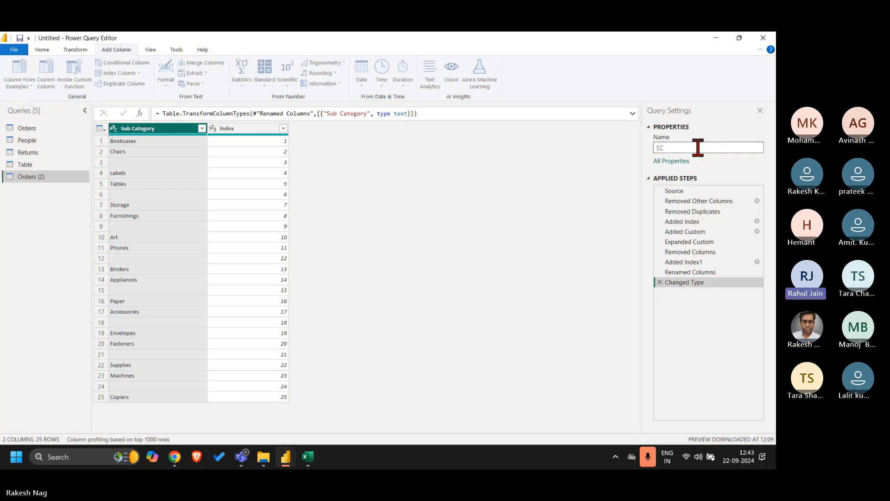
{"action": "key", "text": "Home"}
{"action": "type", "text": "Dim"}
{"action": "key", "text": "Return"}
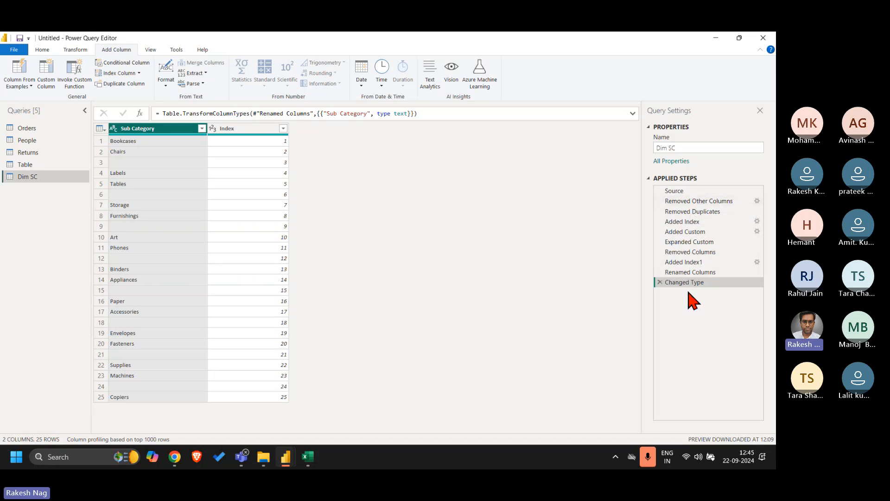
Step: Insert an ascending sort of Sub-Category right after the Removed Duplicates step
{"action": "left_click", "coordinate": [692, 211]}
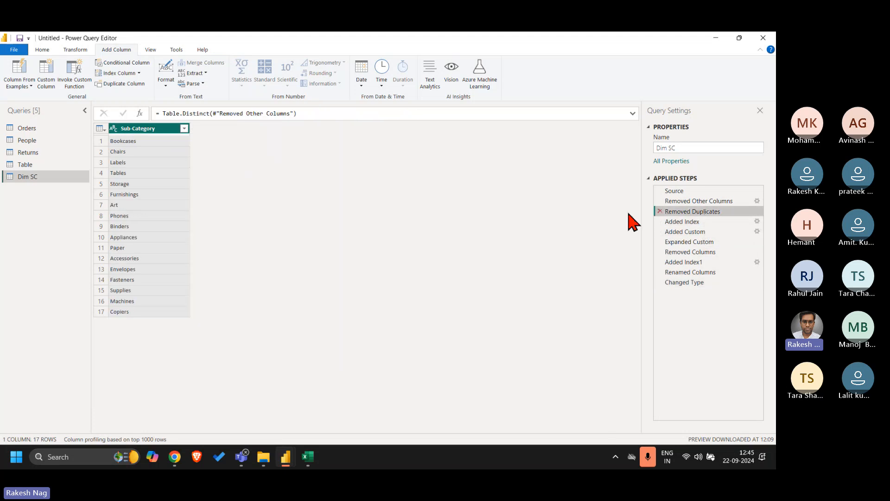
{"action": "left_click", "coordinate": [184, 129]}
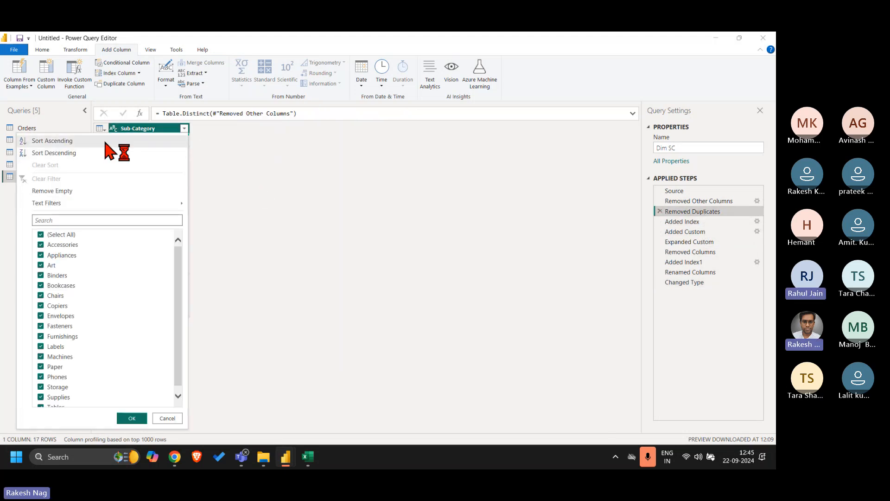
{"action": "left_click", "coordinate": [52, 141]}
{"action": "left_click", "coordinate": [477, 264]}
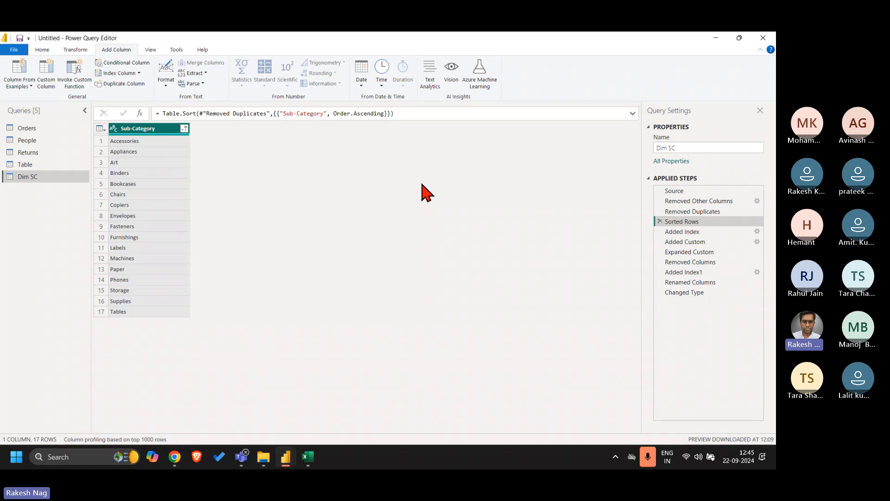
Step: Review Dim SC at its Sorted Rows and Changed Type steps, and apply the query changes to the report
{"action": "left_click", "coordinate": [705, 296]}
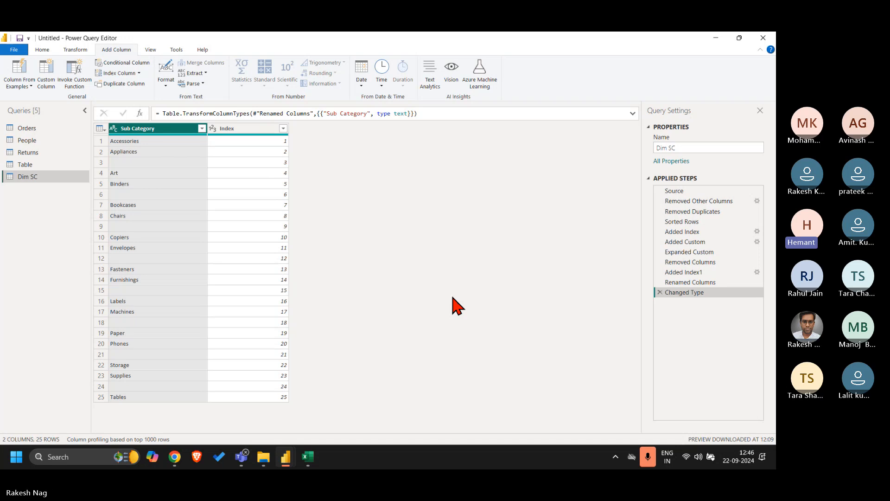
{"action": "left_click", "coordinate": [693, 221]}
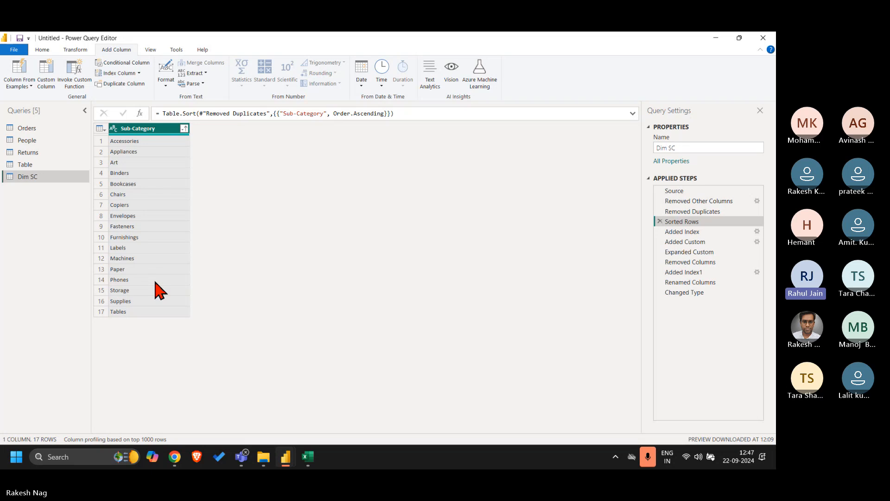
{"action": "left_click", "coordinate": [687, 296]}
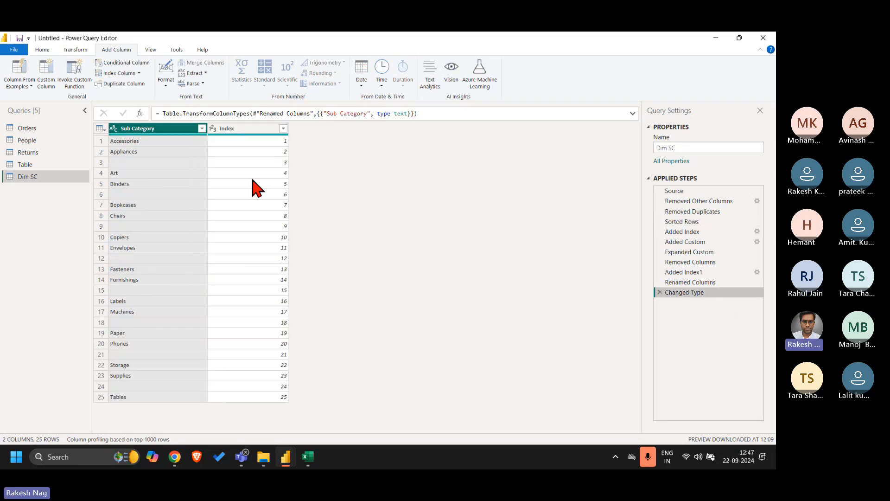
{"action": "left_click", "coordinate": [40, 50]}
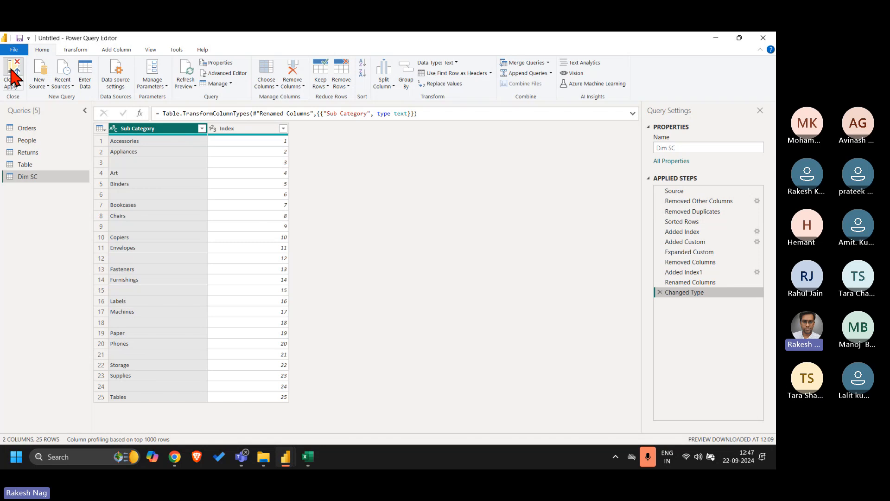
{"action": "left_click", "coordinate": [12, 74]}
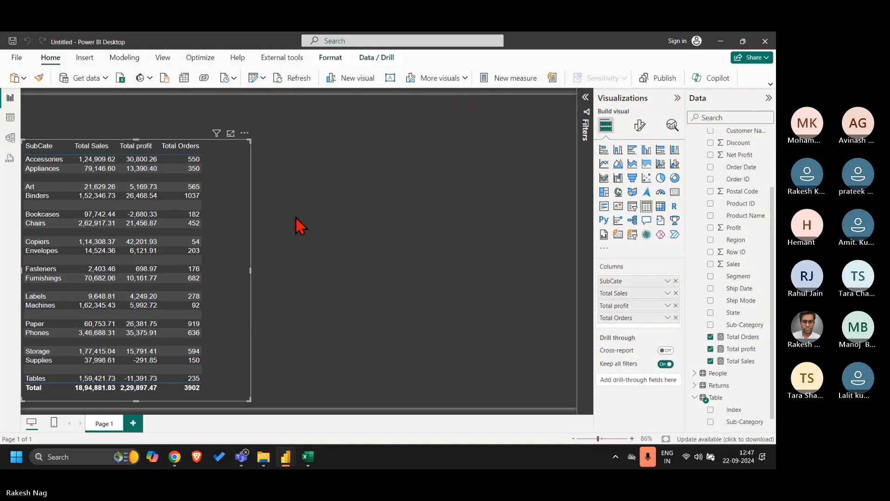
Step: In the model diagram, move Table up between People and Returns, and place Dim SC beside Orders
{"action": "left_click", "coordinate": [16, 139]}
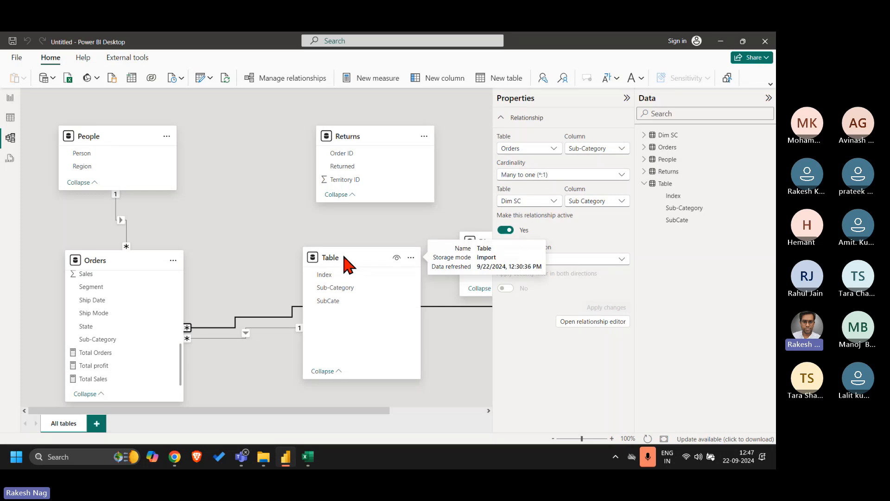
{"action": "left_click_drag", "start_coordinate": [350, 263], "coordinate": [250, 160]}
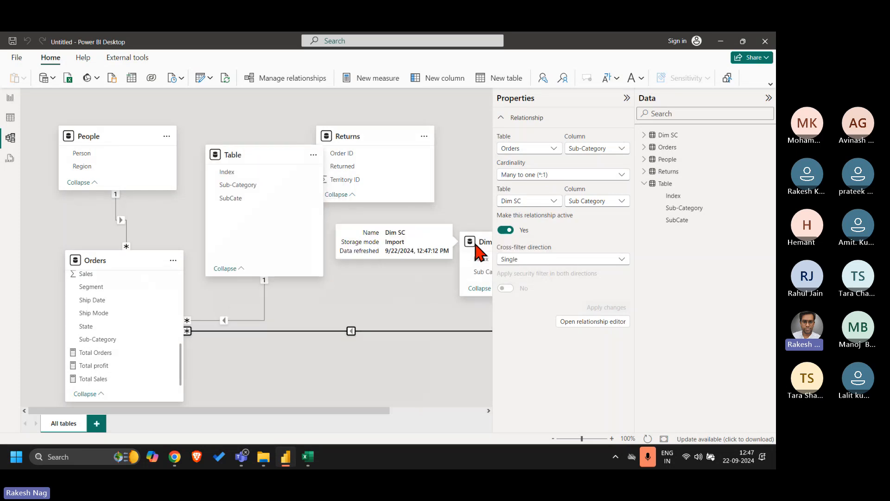
{"action": "left_click_drag", "start_coordinate": [476, 251], "coordinate": [295, 362]}
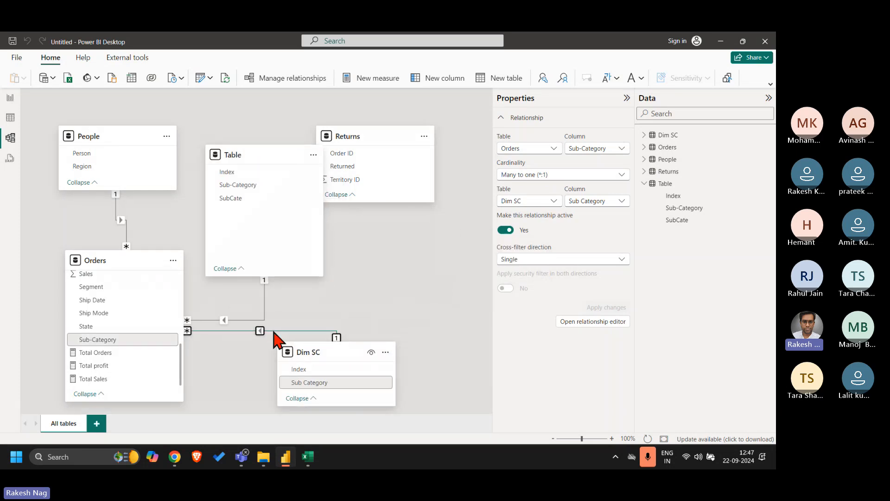
Step: Remove the SubCate column from the table visual on the report page
{"action": "left_click", "coordinate": [11, 98]}
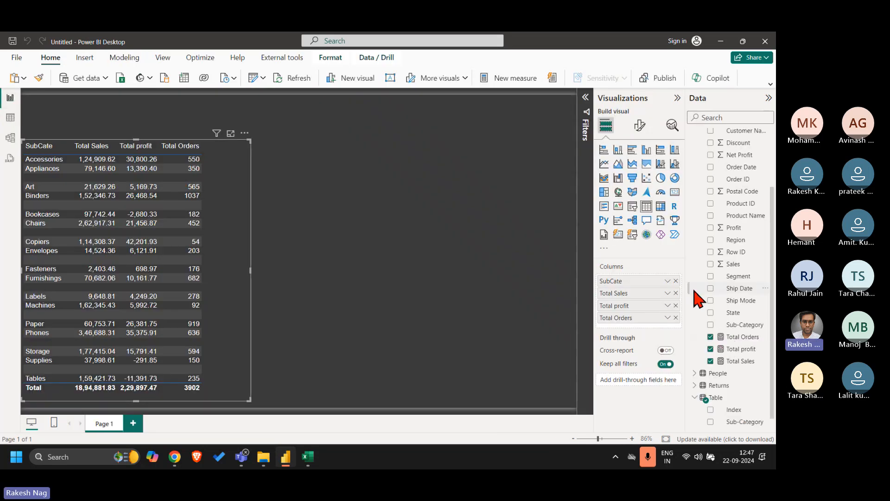
{"action": "left_click", "coordinate": [676, 282]}
{"action": "scroll", "coordinate": [715, 278], "scroll_direction": "up", "scroll_amount": 2}
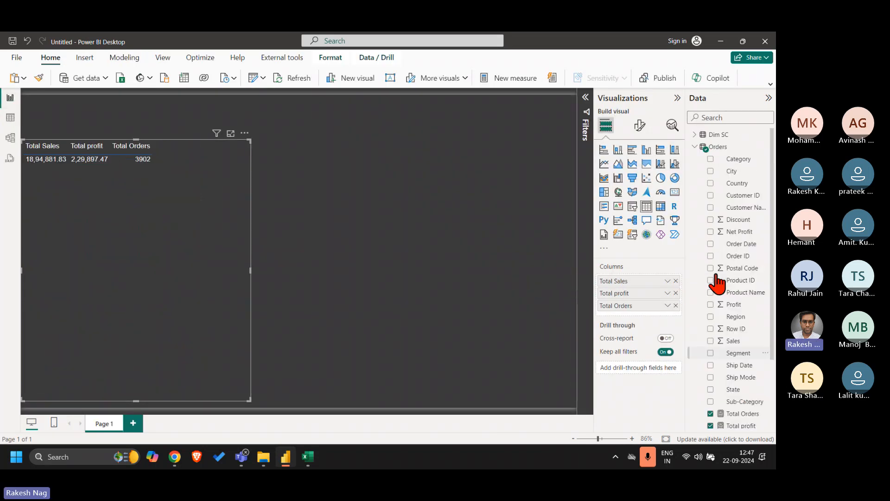
Step: Try Table's Sub-Category as the first column of the table visual, and take it out again
{"action": "left_click", "coordinate": [694, 147]}
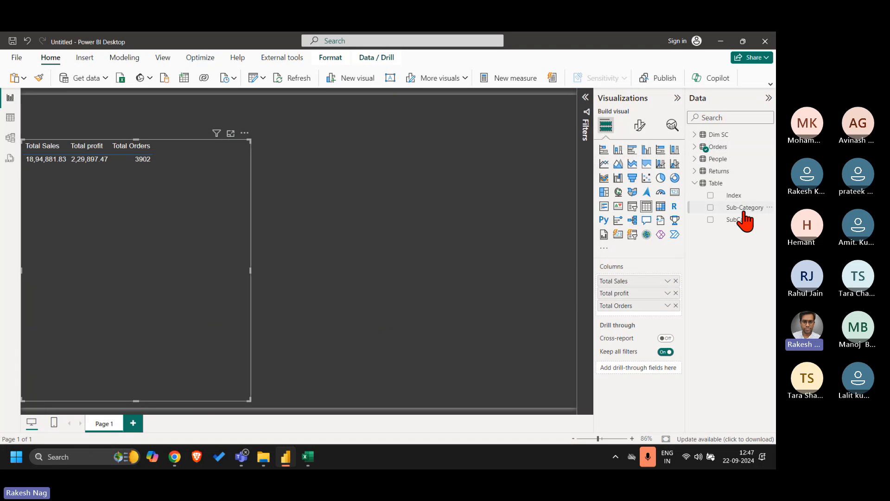
{"action": "left_click_drag", "start_coordinate": [743, 208], "coordinate": [650, 288]}
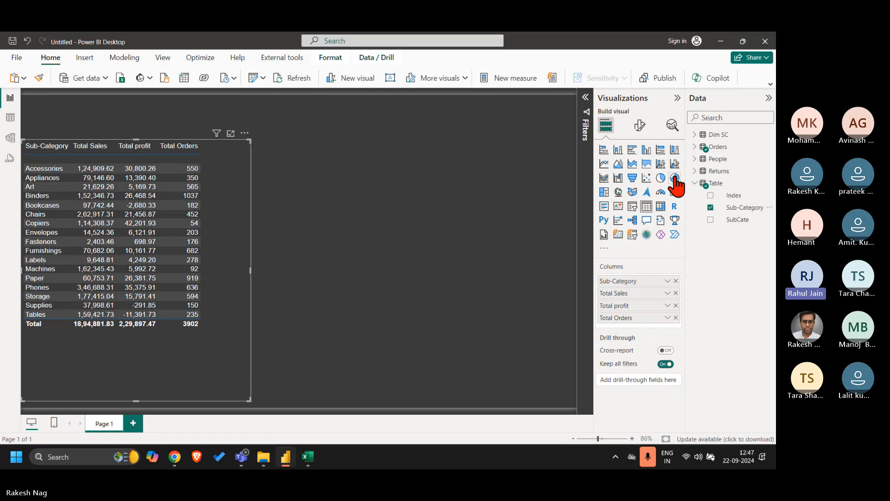
{"action": "left_click", "coordinate": [710, 207]}
{"action": "left_click", "coordinate": [698, 185]}
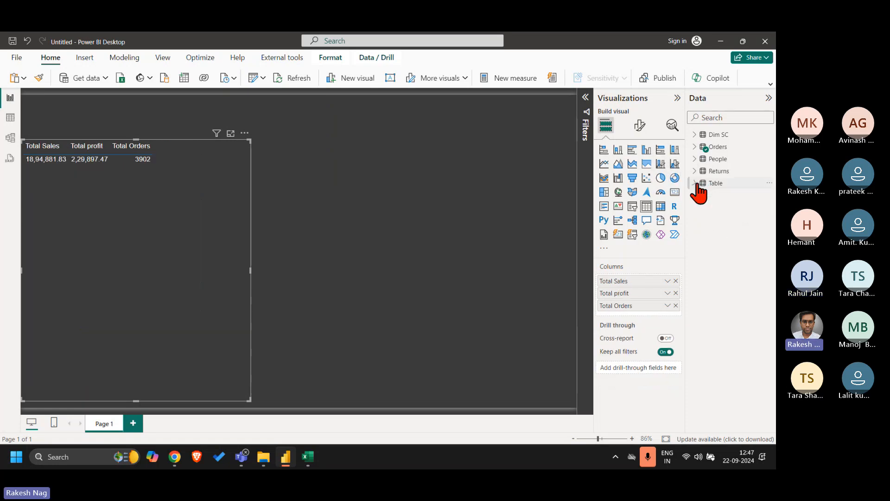
Step: Add Sub Category from Dim SC as the visual's first column and sort that field by Index
{"action": "left_click", "coordinate": [695, 135]}
{"action": "left_click_drag", "start_coordinate": [754, 165], "coordinate": [654, 283]}
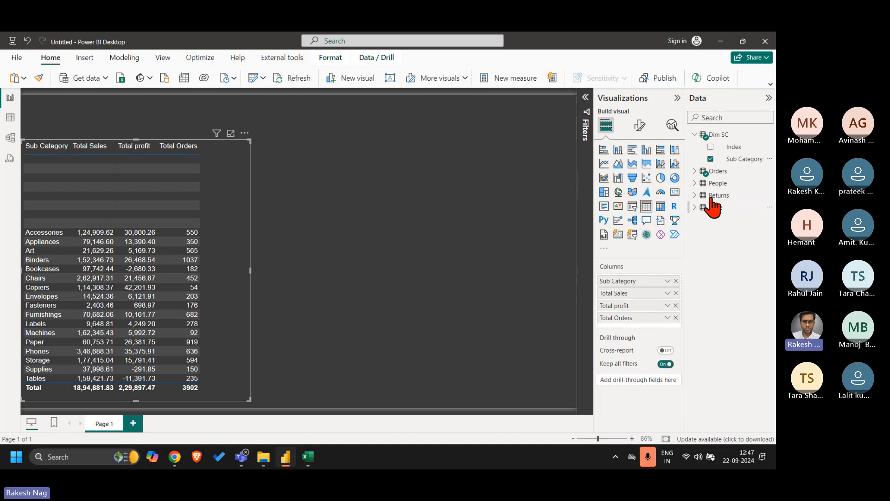
{"action": "left_click", "coordinate": [733, 161]}
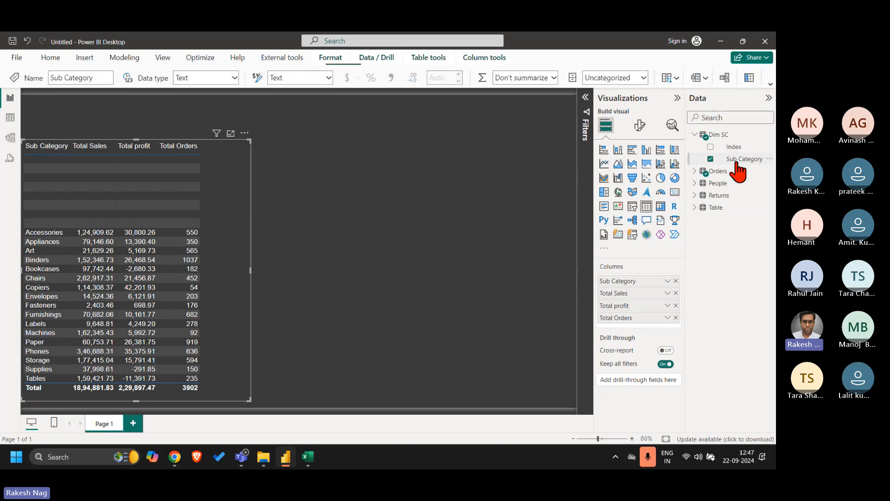
{"action": "left_click", "coordinate": [676, 77]}
{"action": "left_click", "coordinate": [677, 107]}
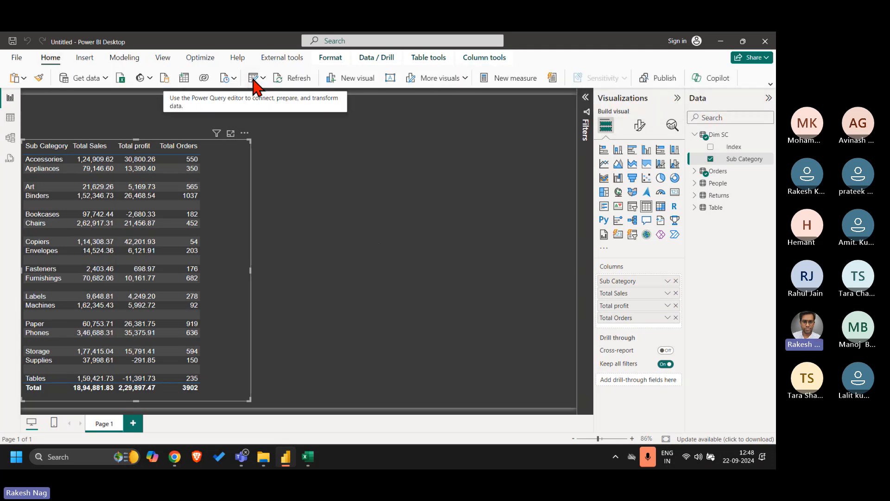
Step: Reopen the Power Query Editor and create a new query that references Orders
{"action": "left_click", "coordinate": [252, 79]}
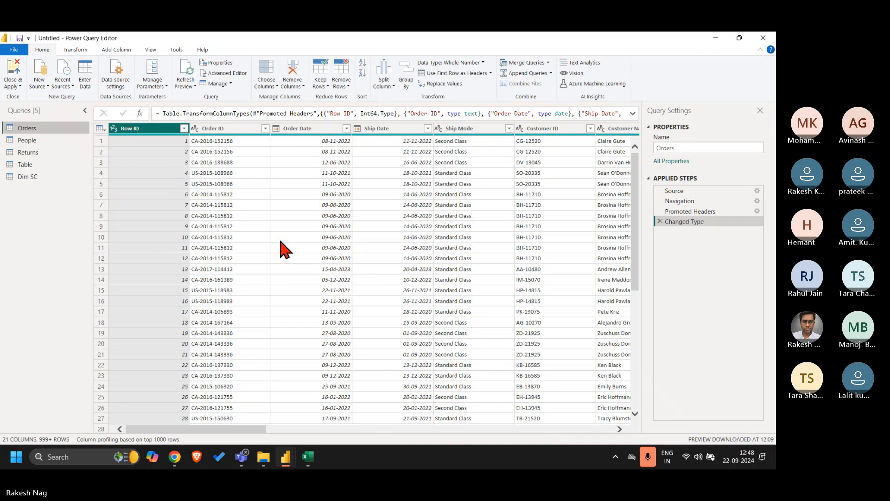
{"action": "left_click", "coordinate": [41, 179]}
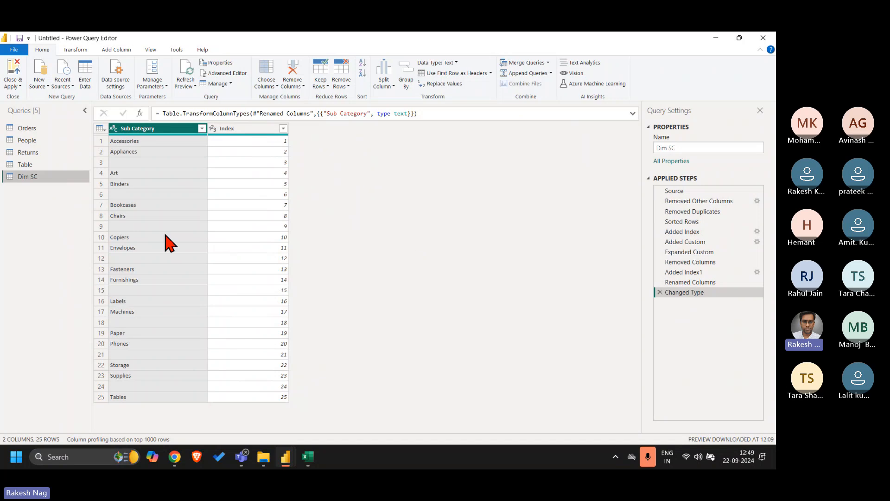
{"action": "left_click", "coordinate": [39, 131]}
{"action": "right_click", "coordinate": [39, 131]}
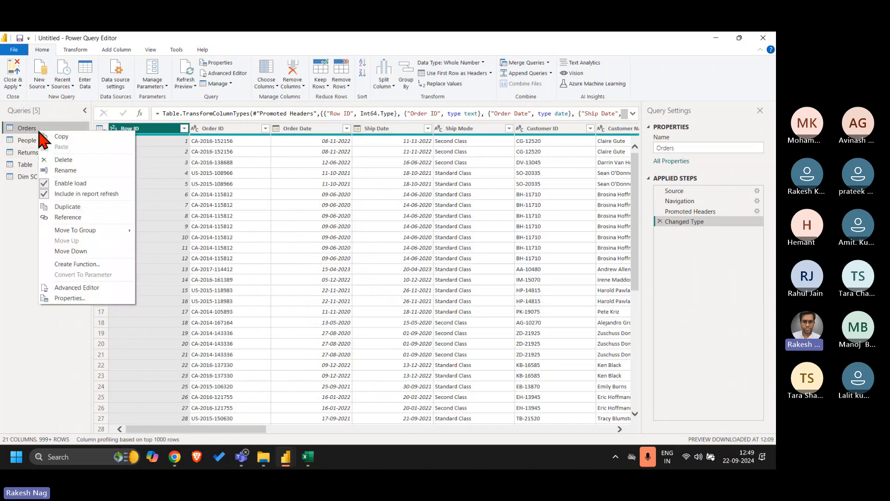
{"action": "left_click", "coordinate": [86, 217]}
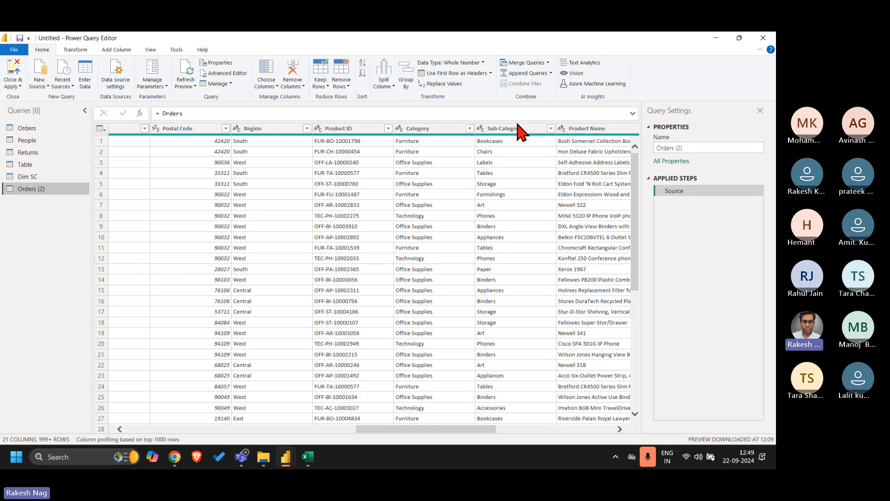
Step: Keep only the Sub-Category column in Orders (2) and remove its duplicate values
{"action": "left_click", "coordinate": [518, 131]}
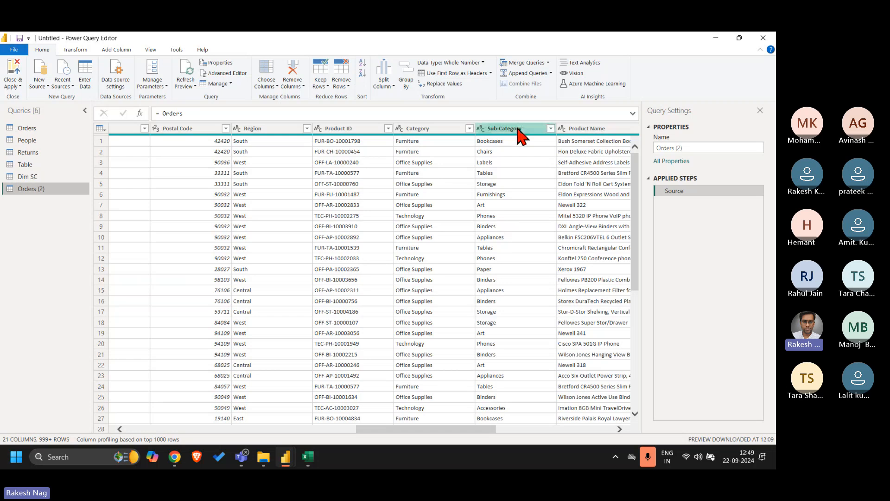
{"action": "right_click", "coordinate": [518, 130]}
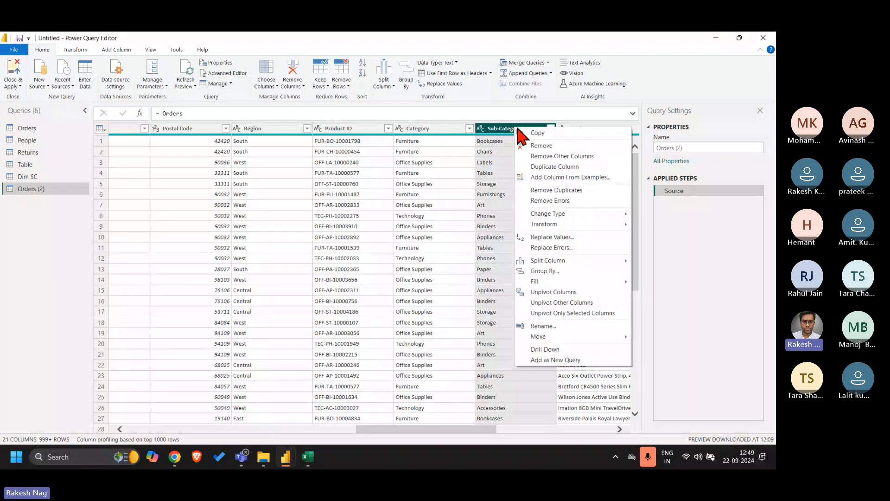
{"action": "left_click", "coordinate": [566, 156]}
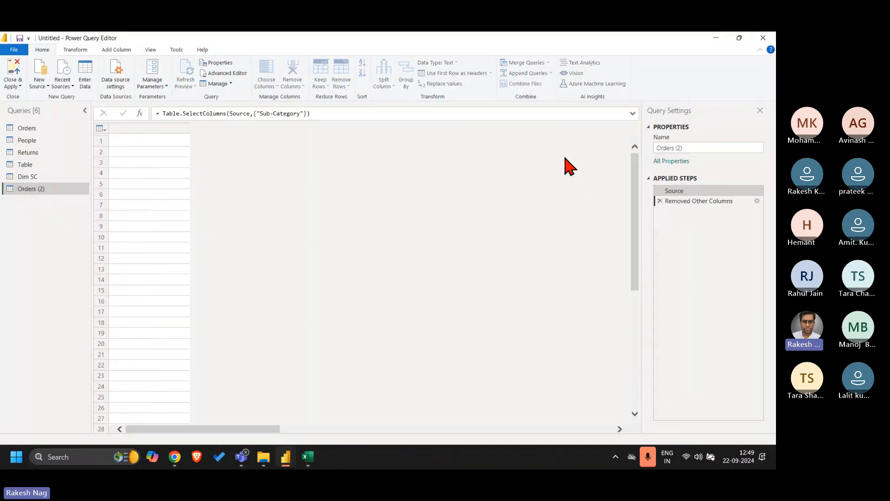
{"action": "right_click", "coordinate": [170, 139]}
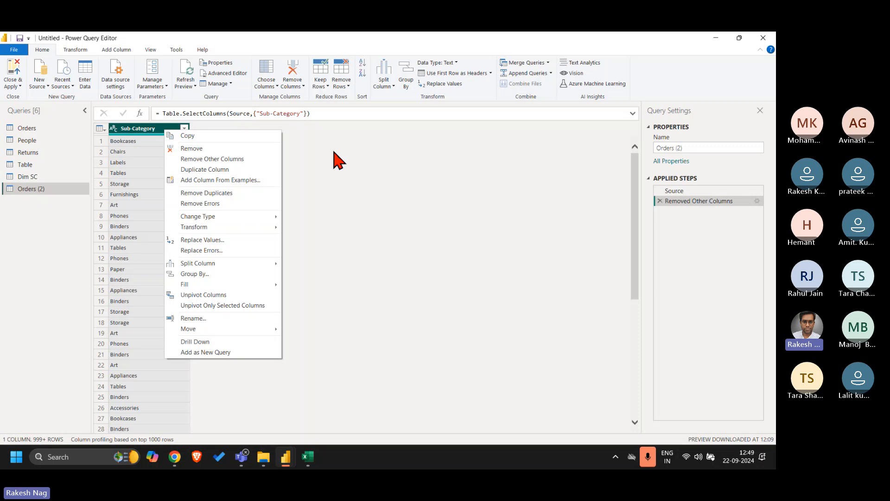
{"action": "left_click", "coordinate": [240, 201]}
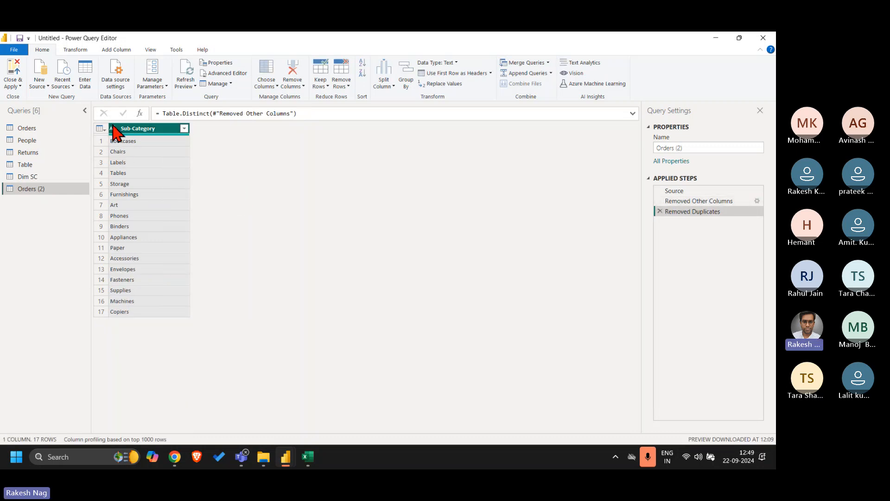
{"action": "left_click", "coordinate": [114, 128]}
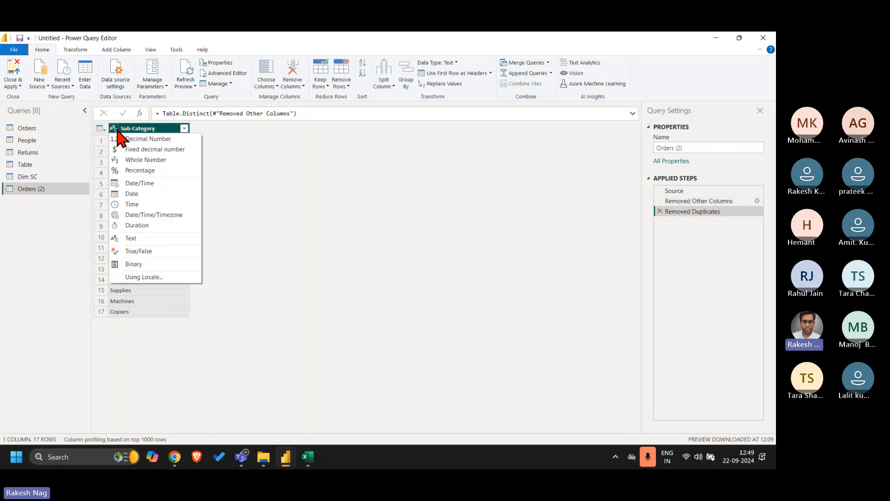
{"action": "left_click", "coordinate": [227, 234]}
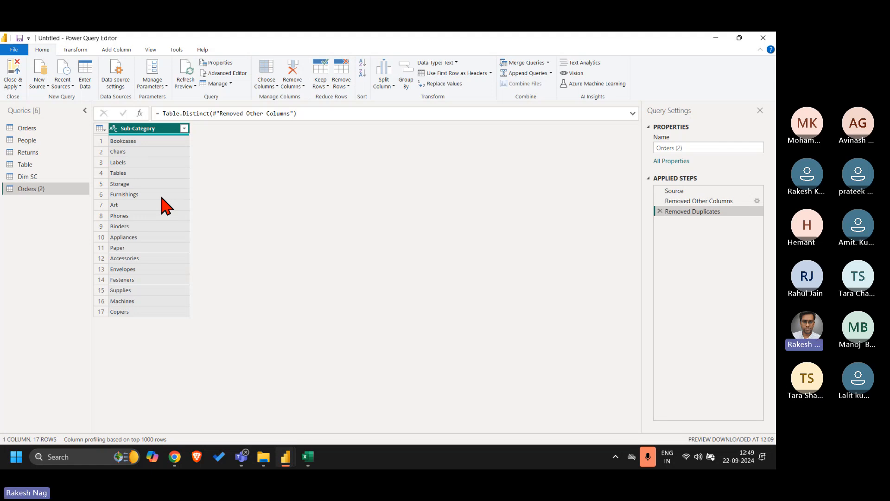
Step: Add a column that extracts the first 1 character of each Sub-Category
{"action": "left_click", "coordinate": [112, 50]}
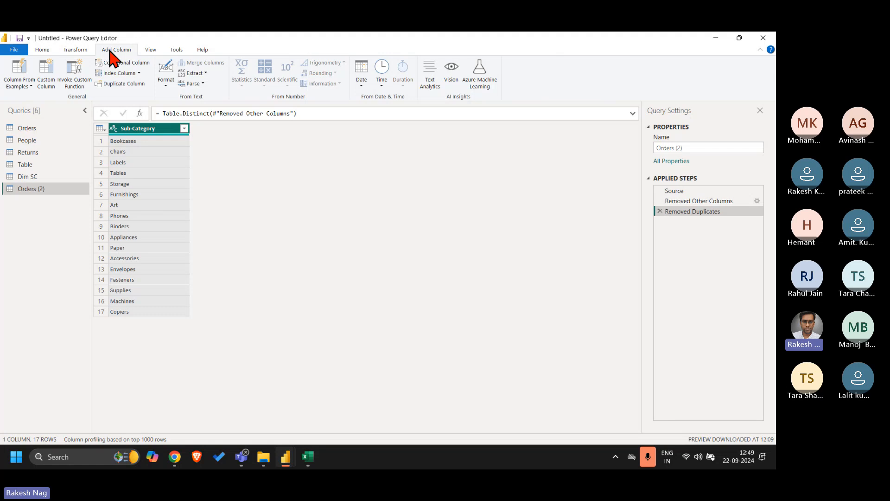
{"action": "left_click", "coordinate": [207, 74]}
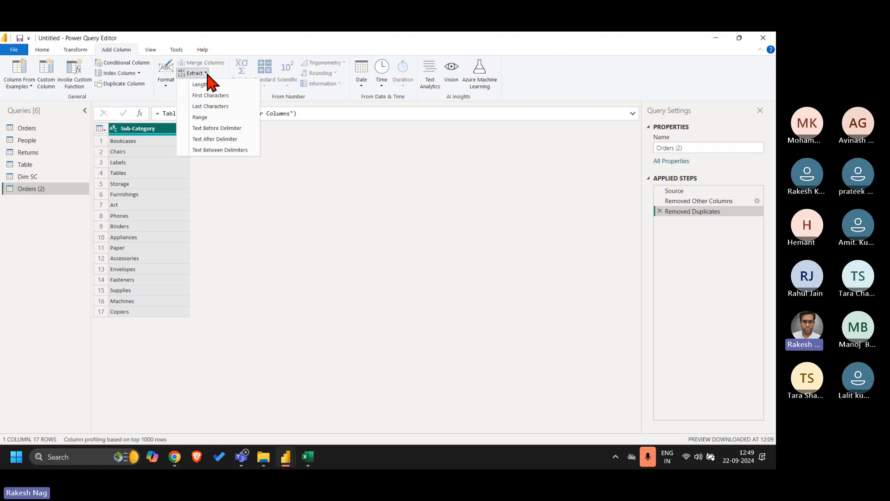
{"action": "left_click", "coordinate": [254, 96]}
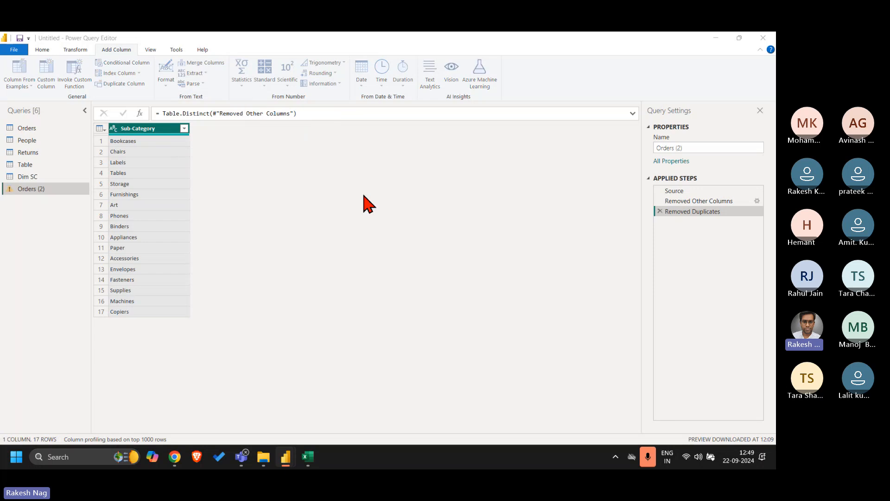
{"action": "type", "text": "1"}
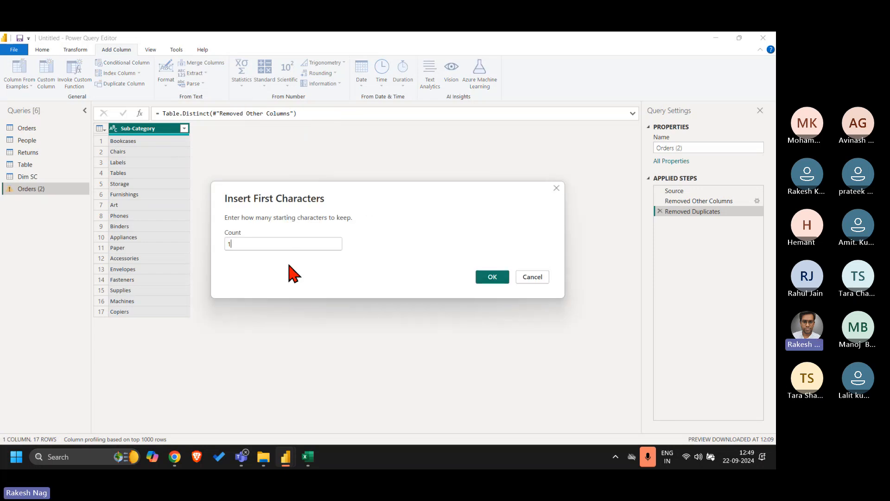
{"action": "left_click", "coordinate": [503, 279]}
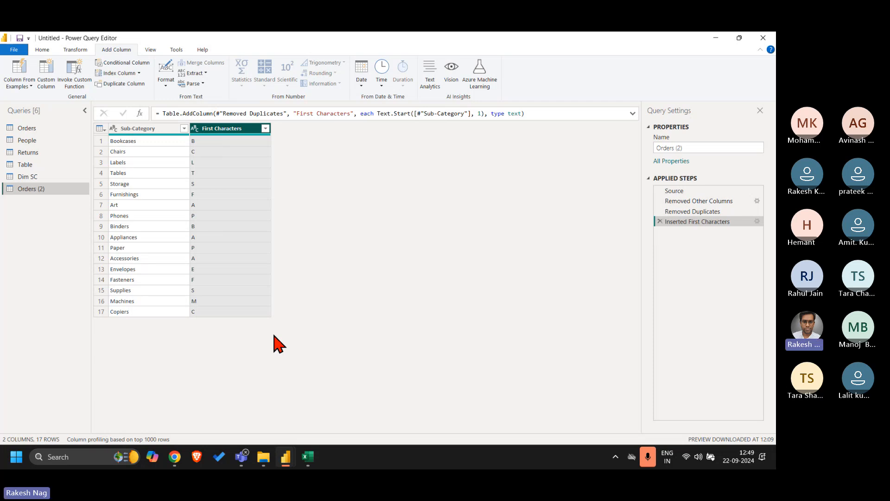
Step: Group the rows by First Characters into a new column named All using the All Rows operation
{"action": "right_click", "coordinate": [252, 130]}
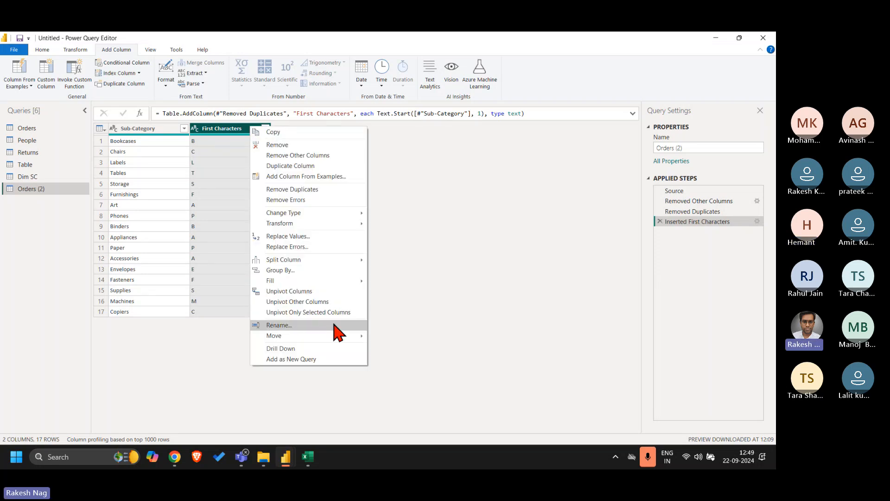
{"action": "left_click", "coordinate": [306, 269]}
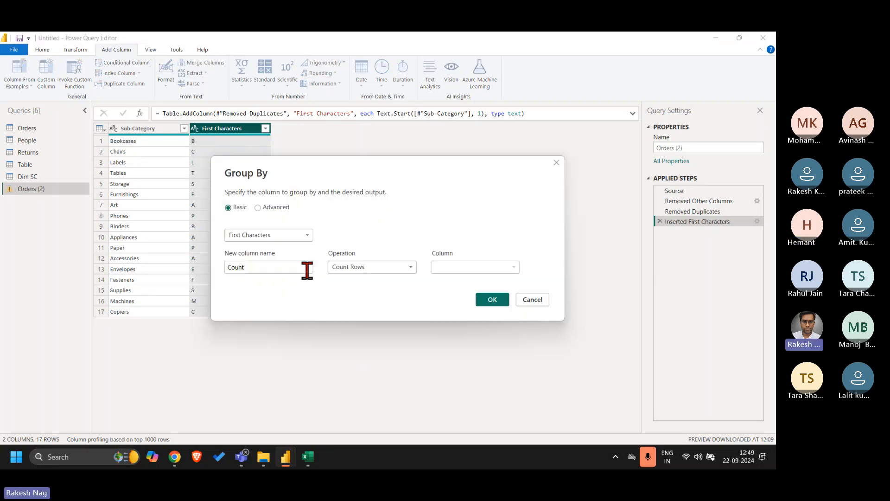
{"action": "left_click", "coordinate": [361, 268]}
{"action": "left_click", "coordinate": [360, 349]}
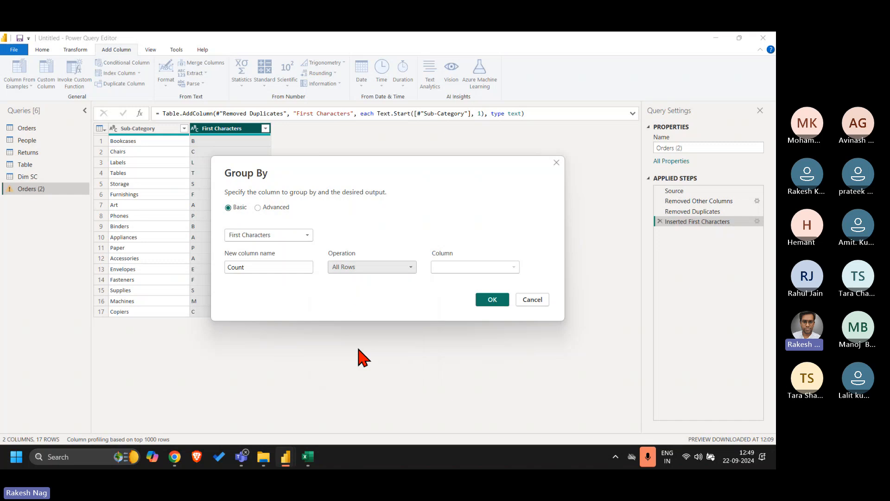
{"action": "double_click", "coordinate": [286, 268]}
{"action": "type", "text": "A"}
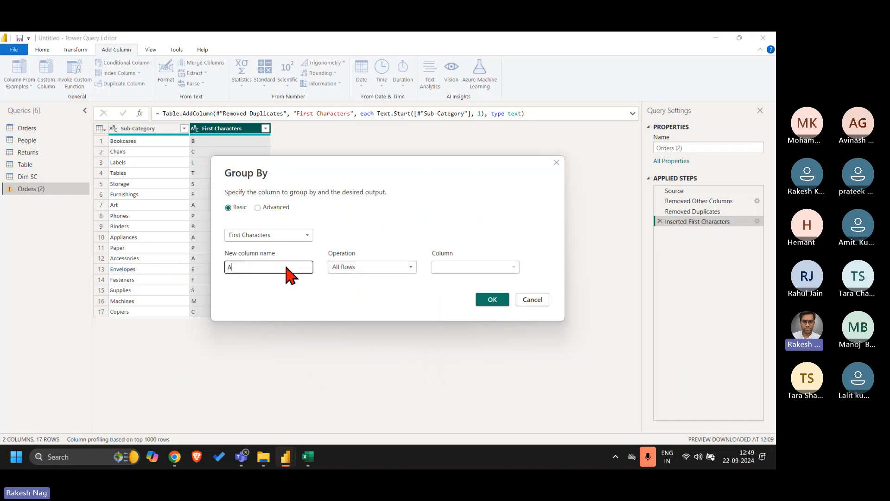
{"action": "type", "text": "ll"}
{"action": "left_click", "coordinate": [492, 299]}
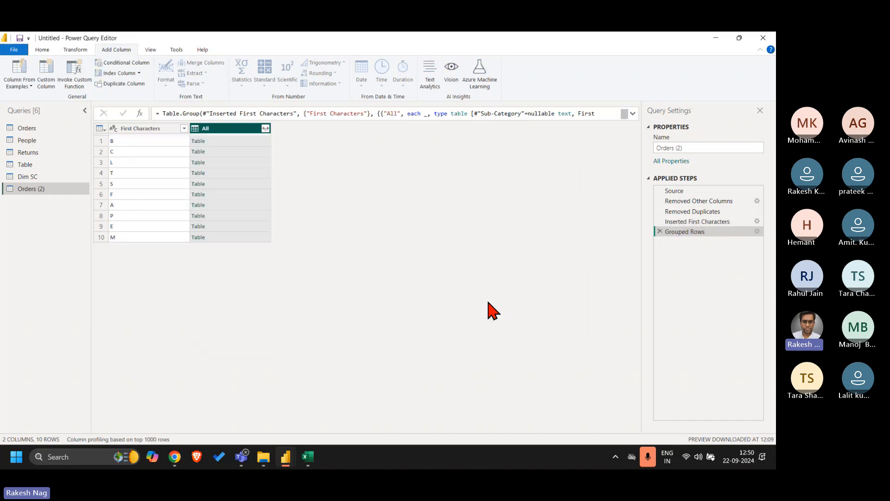
Step: Preview the first nested table in All with an enlarged preview area, and sort First Characters in ascending order
{"action": "left_click", "coordinate": [241, 142]}
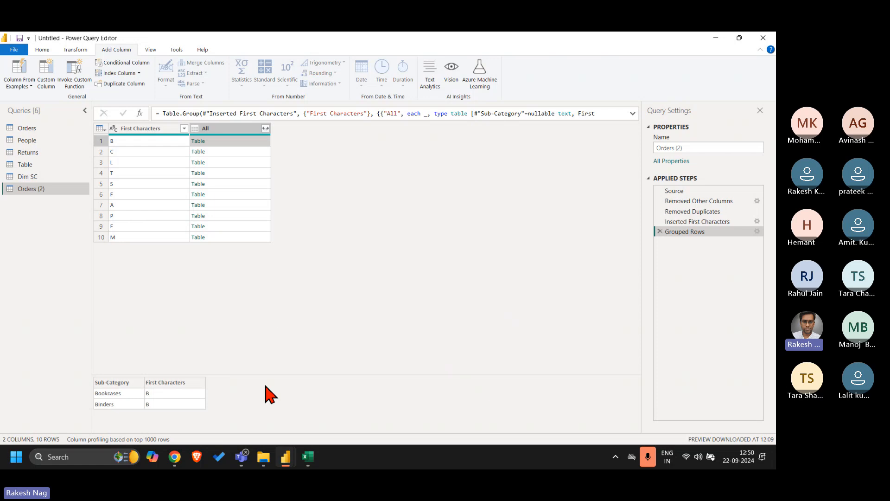
{"action": "left_click_drag", "start_coordinate": [257, 375], "coordinate": [258, 268]}
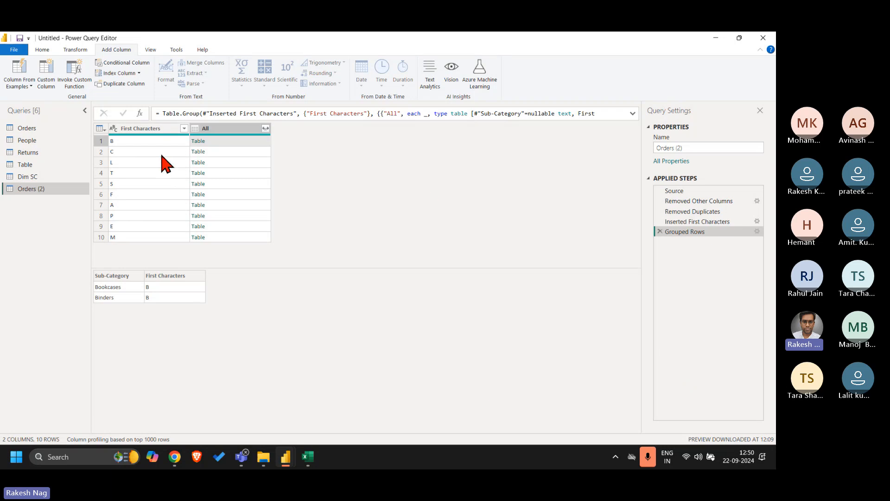
{"action": "left_click", "coordinate": [180, 129]}
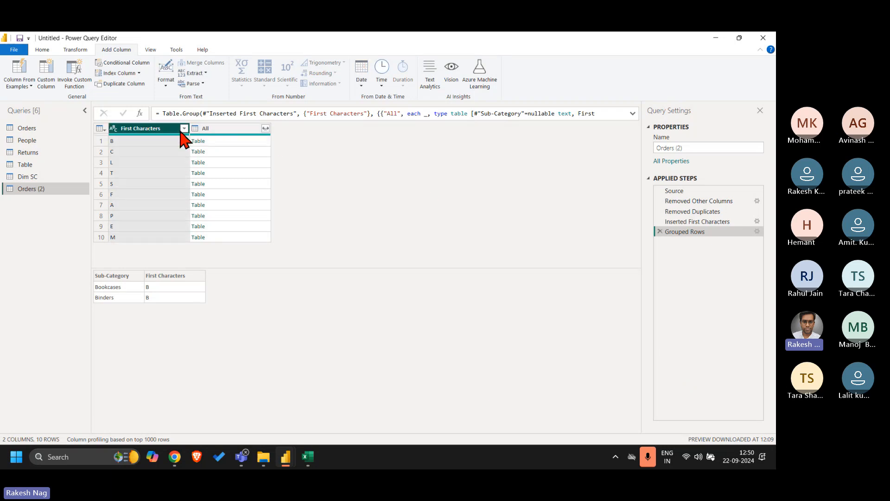
{"action": "left_click", "coordinate": [183, 130]}
{"action": "left_click", "coordinate": [110, 140]}
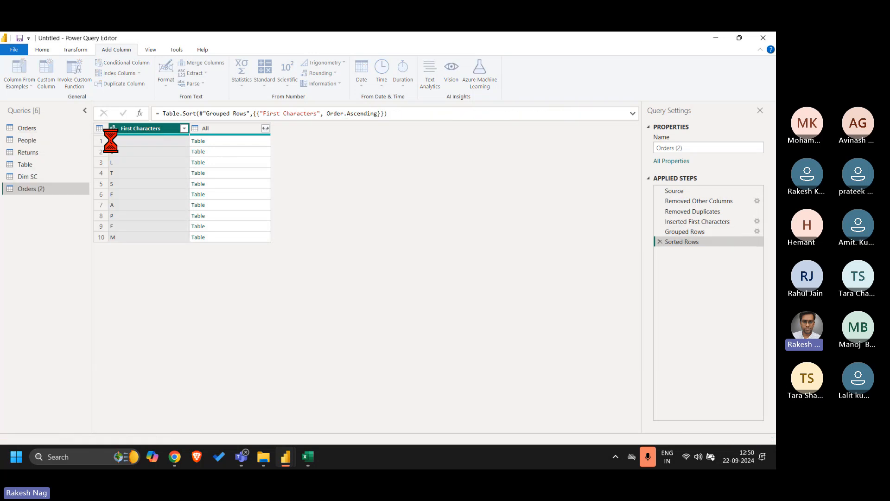
Step: Examine the nested tables in the All column row by row to review each letter's sub-categories
{"action": "left_click", "coordinate": [258, 141]}
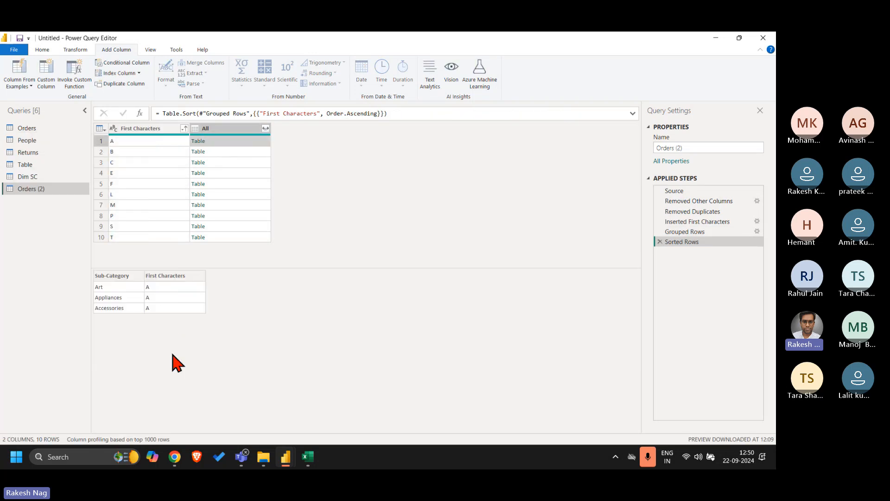
{"action": "key", "text": "Down"}
{"action": "key", "text": "Down"}
{"action": "key", "text": "Down"}
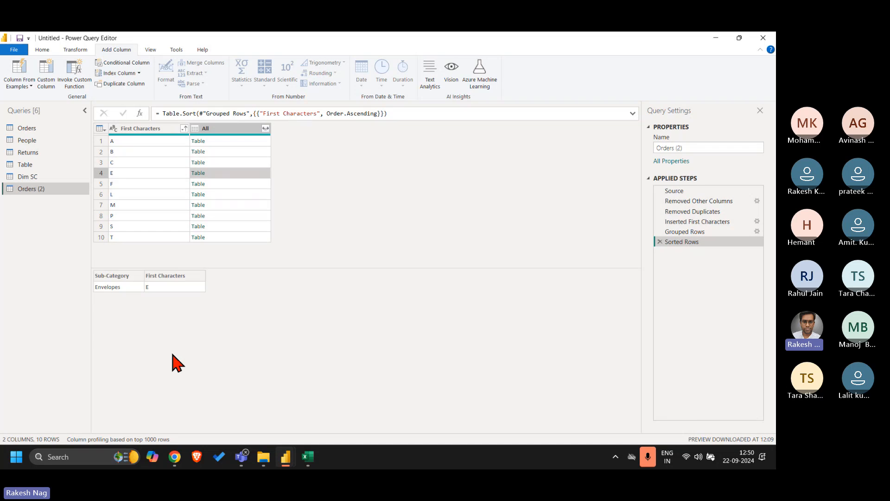
{"action": "key", "text": "Down"}
{"action": "key", "text": "Down"}
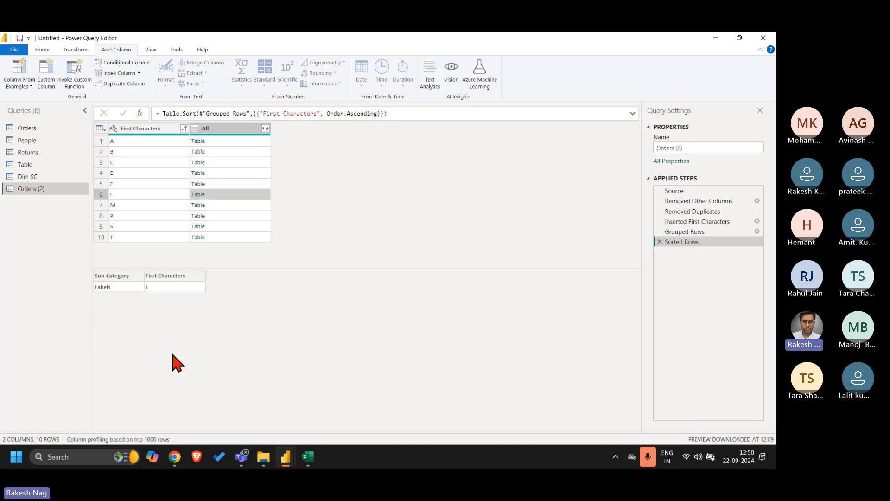
{"action": "key", "text": "Down"}
{"action": "key", "text": "Down"}
{"action": "key", "text": "Down"}
{"action": "key", "text": "Down"}
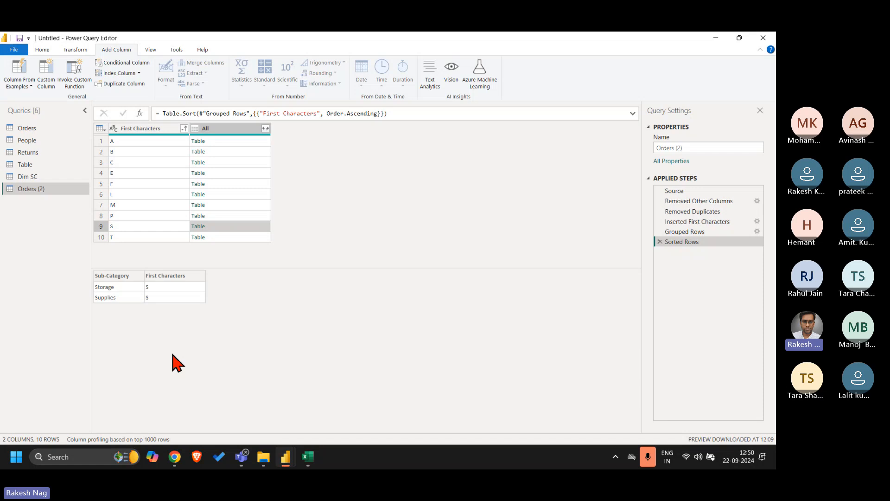
{"action": "key", "text": "Up"}
{"action": "key", "text": "Up"}
{"action": "key", "text": "Up"}
{"action": "key", "text": "Up"}
{"action": "key", "text": "Up"}
{"action": "key", "text": "Up"}
{"action": "key", "text": "Up"}
{"action": "key", "text": "Up"}
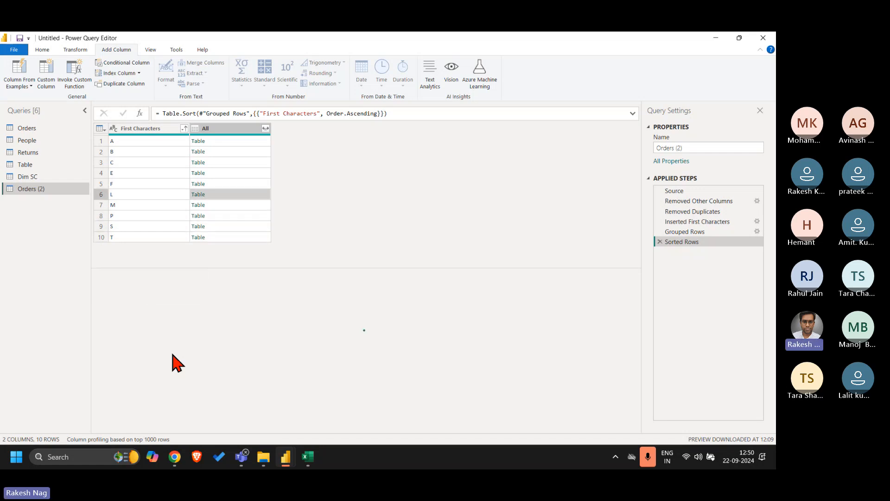
{"action": "key", "text": "Up"}
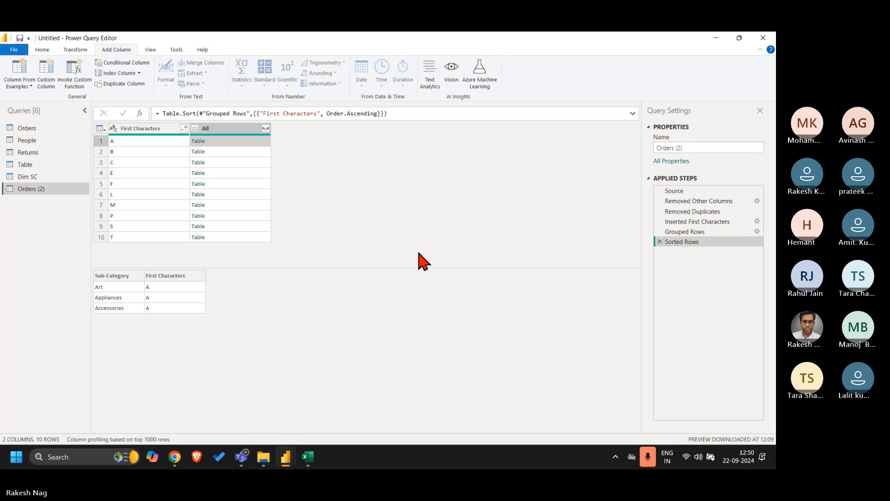
Step: Add a custom column named Custom with the formula Table.RemoveColumns([All],"First Charaters")
{"action": "left_click", "coordinate": [46, 74]}
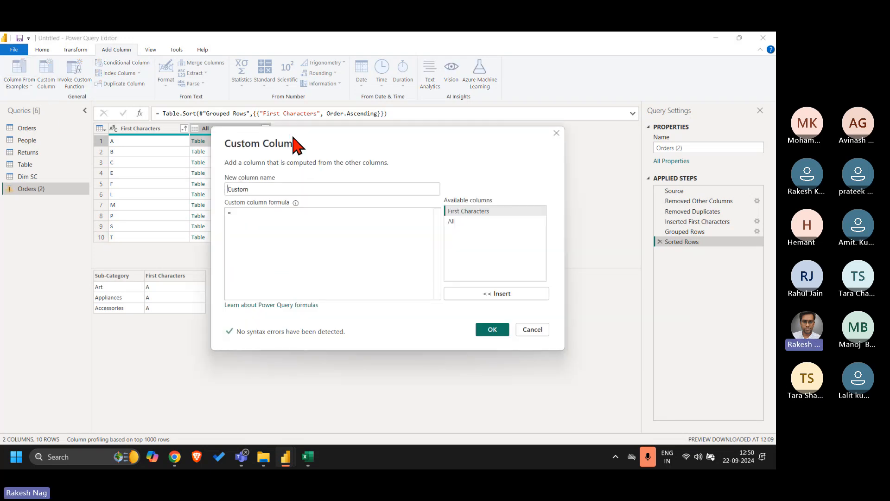
{"action": "left_click_drag", "start_coordinate": [294, 143], "coordinate": [385, 201]}
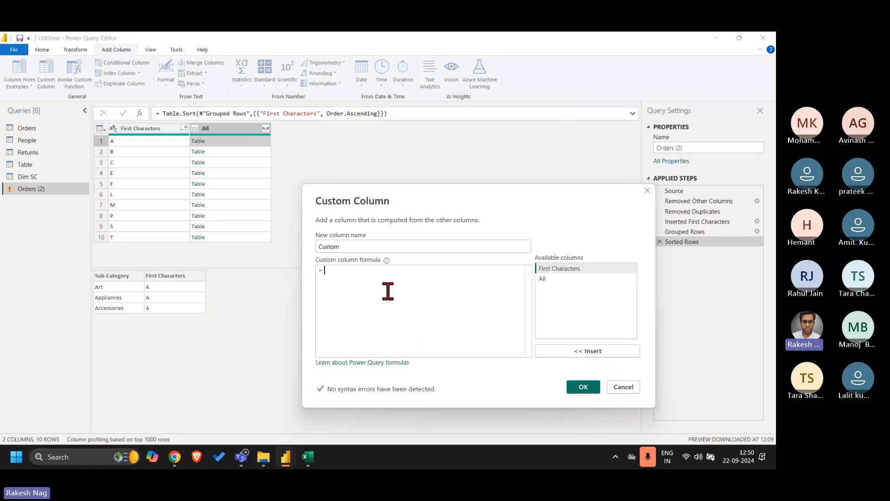
{"action": "type", "text": "Table.Remove"}
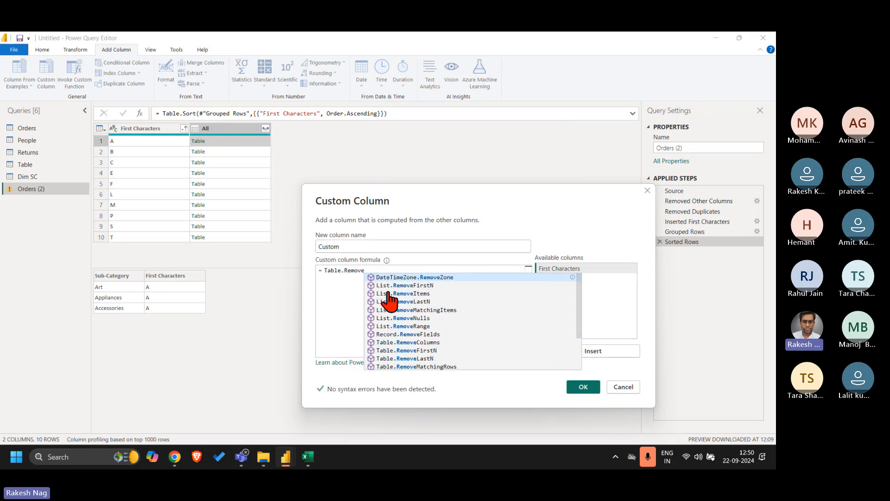
{"action": "type", "text": "Columns("}
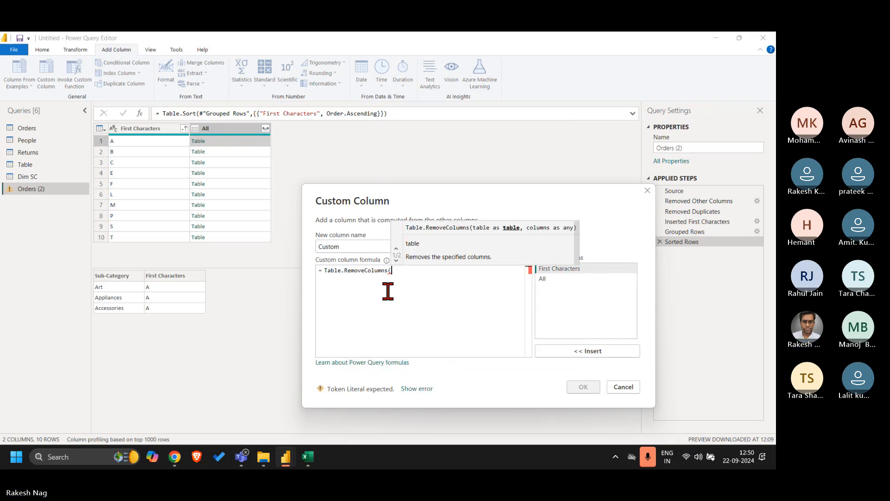
{"action": "double_click", "coordinate": [565, 279]}
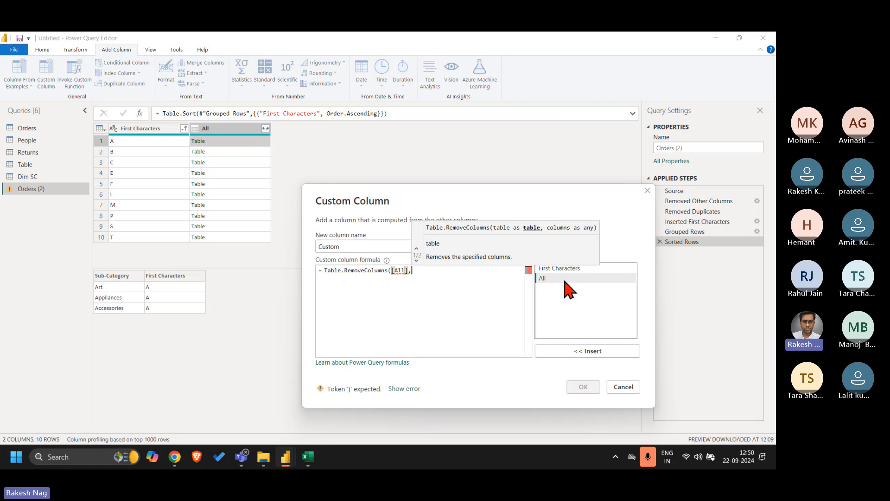
{"action": "type", "text": ",\"First Charaters"}
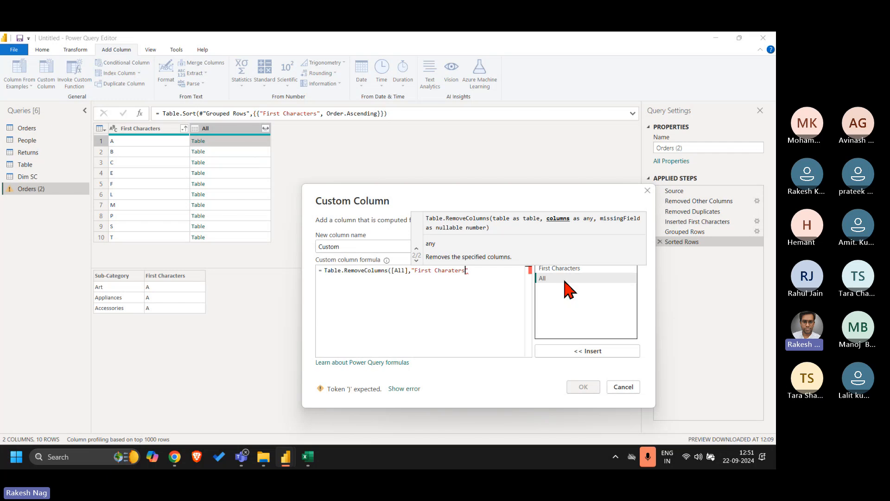
{"action": "type", "text": "\")"}
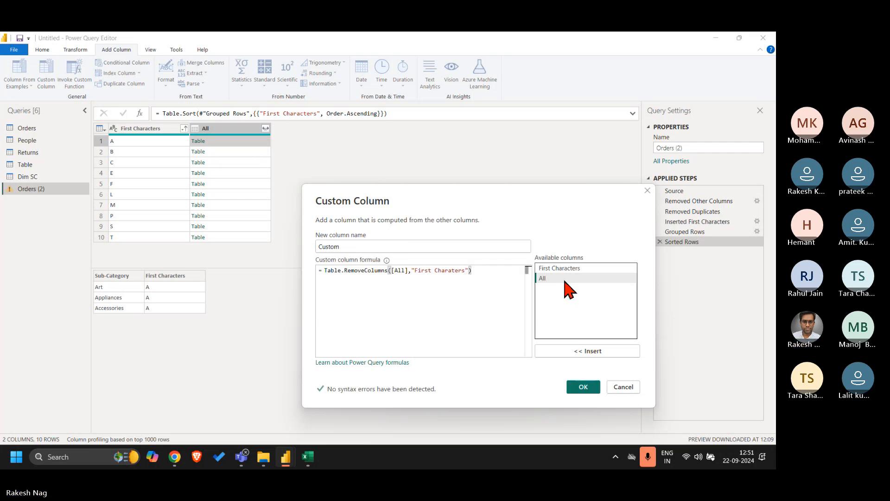
{"action": "left_click", "coordinate": [587, 387]}
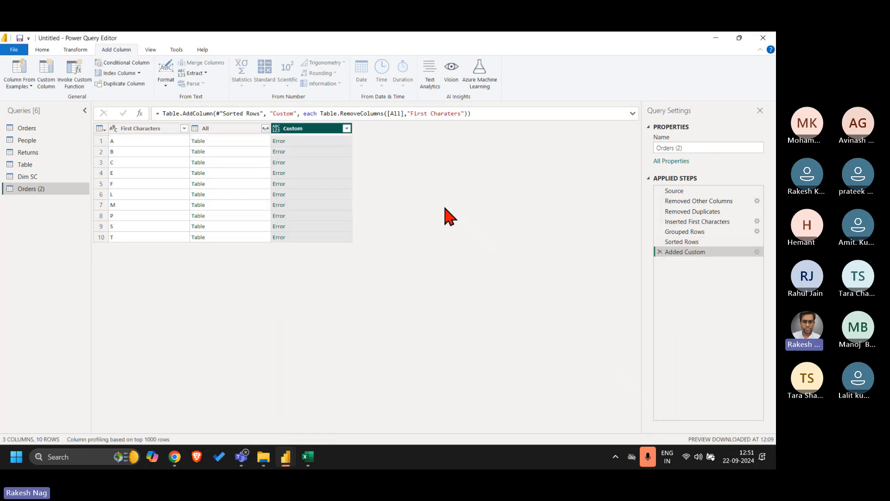
Step: Inspect the first cells of Custom and All, and correct the column name in the Custom formula to "First Characters"
{"action": "left_click", "coordinate": [339, 145]}
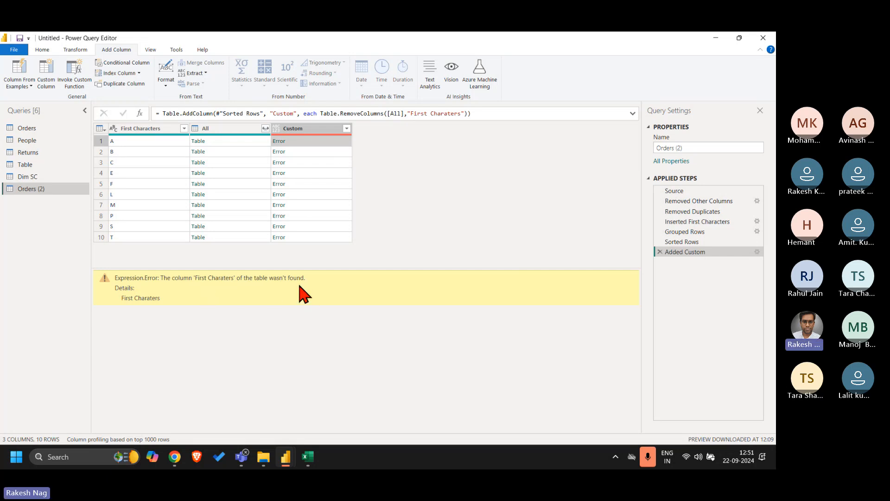
{"action": "left_click", "coordinate": [236, 142]}
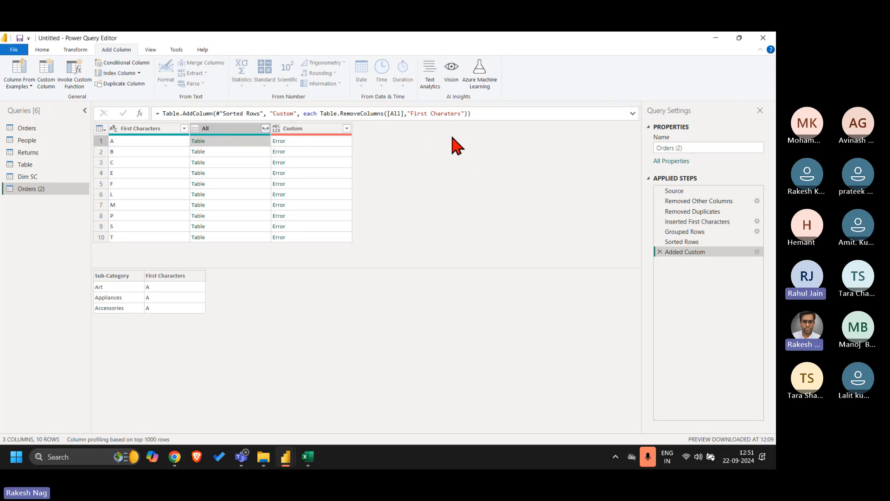
{"action": "left_click", "coordinate": [447, 115]}
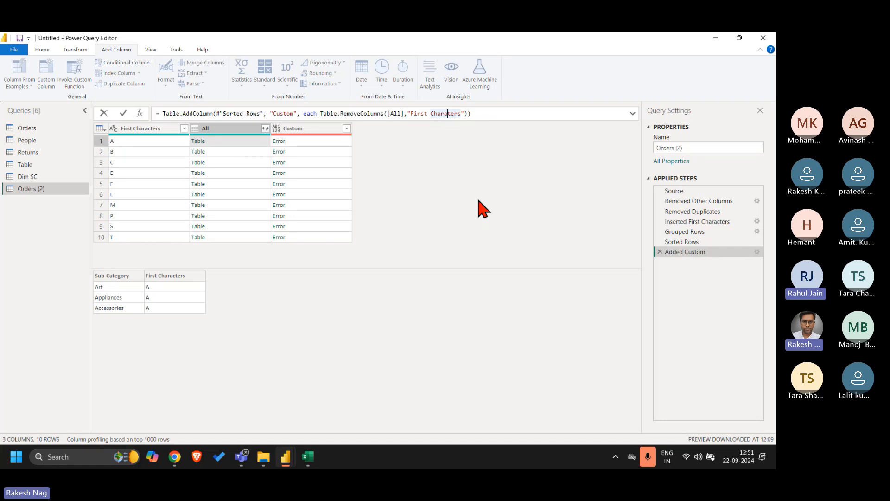
{"action": "type", "text": "c"}
{"action": "key", "text": "Return"}
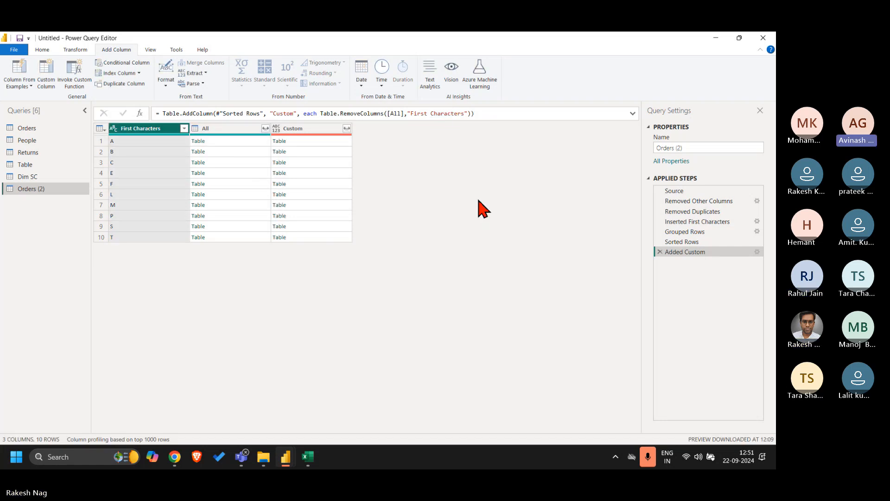
Step: Examine the nested tables in the Custom column for the first few letters
{"action": "left_click", "coordinate": [333, 144]}
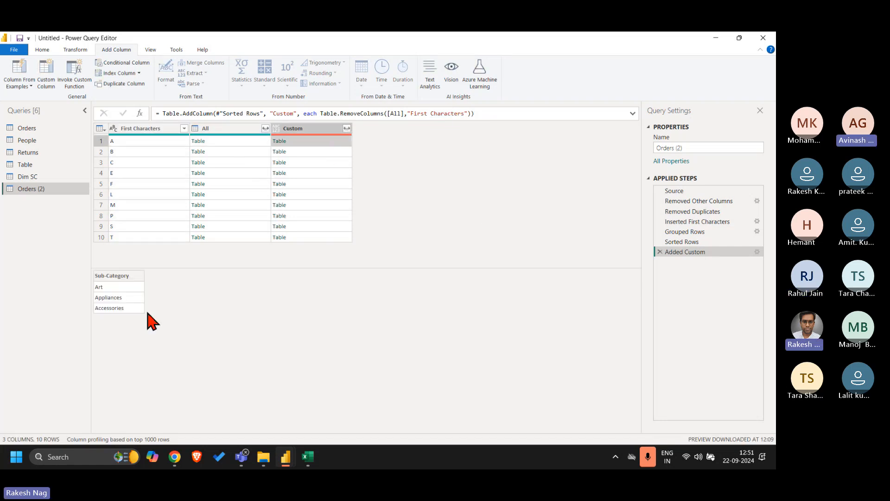
{"action": "key", "text": "Down"}
{"action": "key", "text": "Down"}
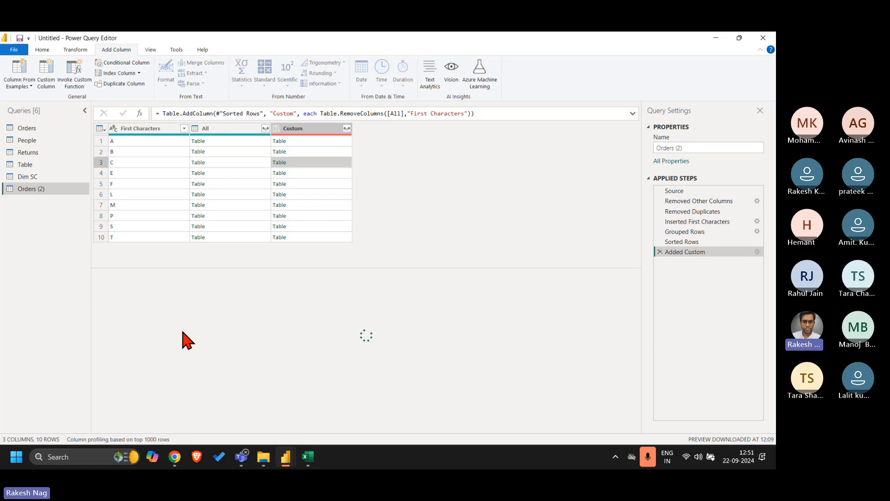
{"action": "key", "text": "Up"}
{"action": "key", "text": "Up"}
{"action": "key", "text": "Up"}
{"action": "key", "text": "Down"}
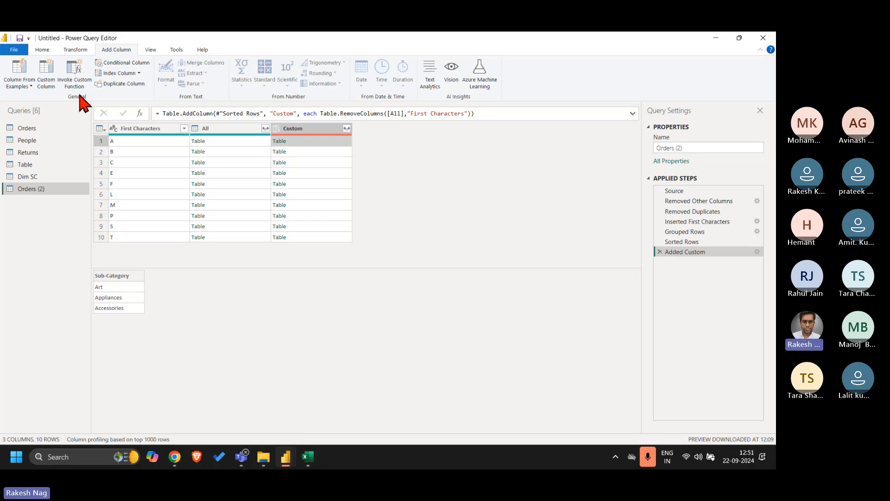
Step: Start another custom column named Custom.1 whose formula begins with Table.InsertRows and takes [Custom] as its table argument
{"action": "left_click", "coordinate": [46, 74]}
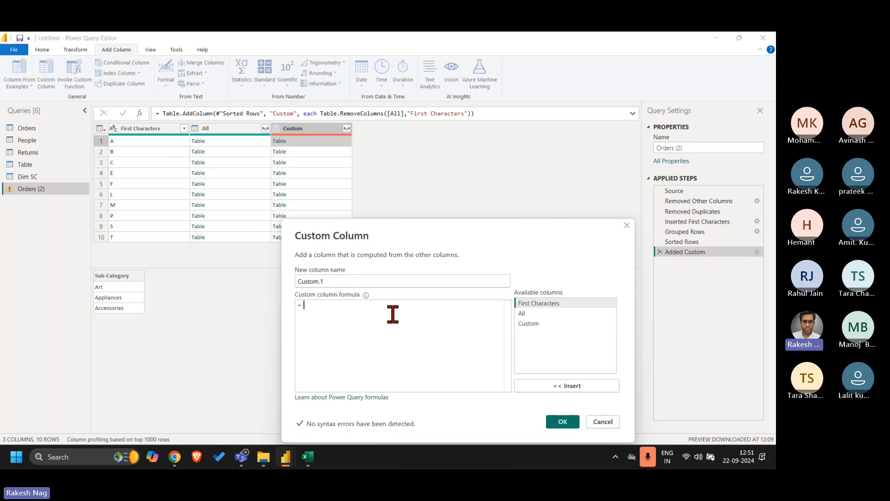
{"action": "type", "text": "Table."}
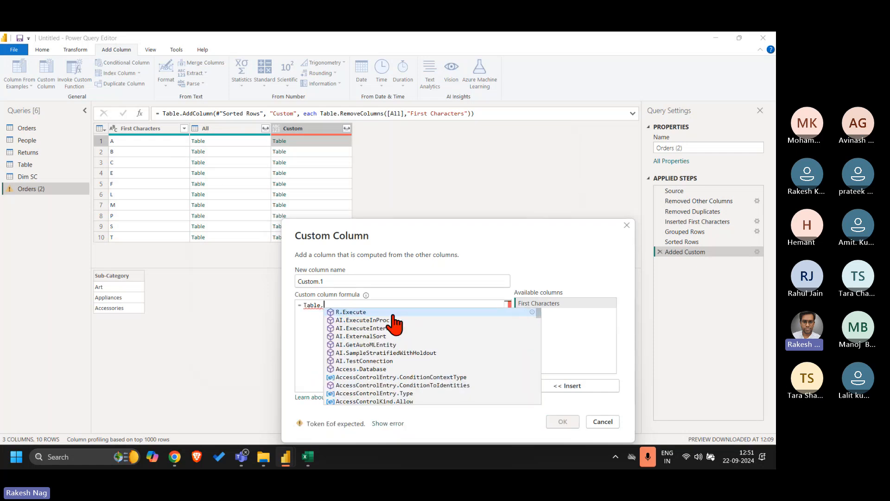
{"action": "type", "text": "Inser"}
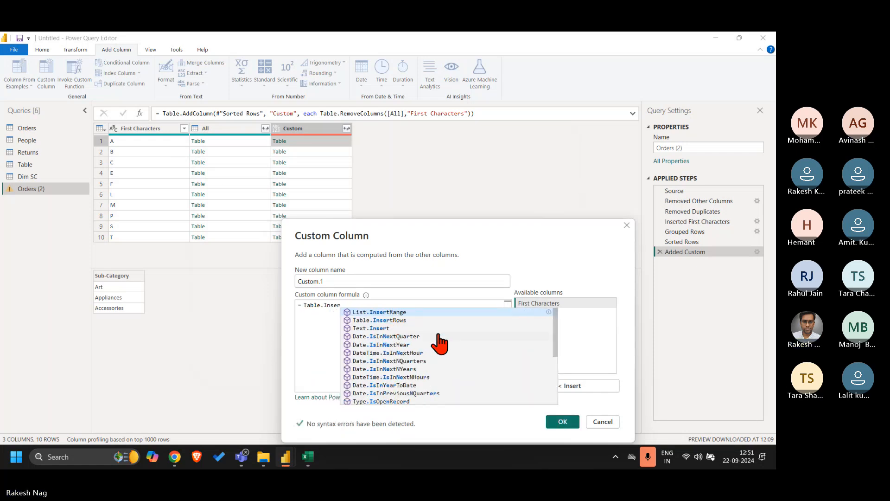
{"action": "left_click", "coordinate": [390, 320]}
{"action": "key", "text": "shift+Right"}
{"action": "key", "text": "shift+Right"}
{"action": "key", "text": "shift+Right"}
{"action": "key", "text": "shift+Right"}
{"action": "key", "text": "shift+Right"}
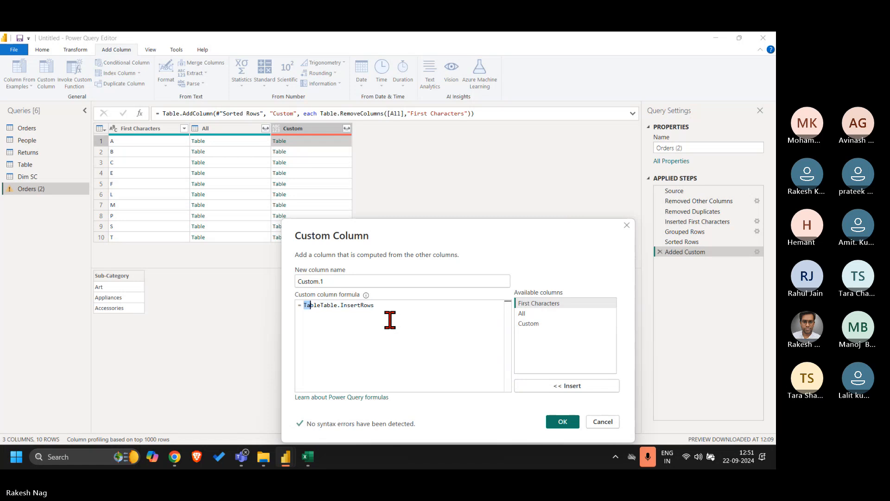
{"action": "key", "text": "Delete"}
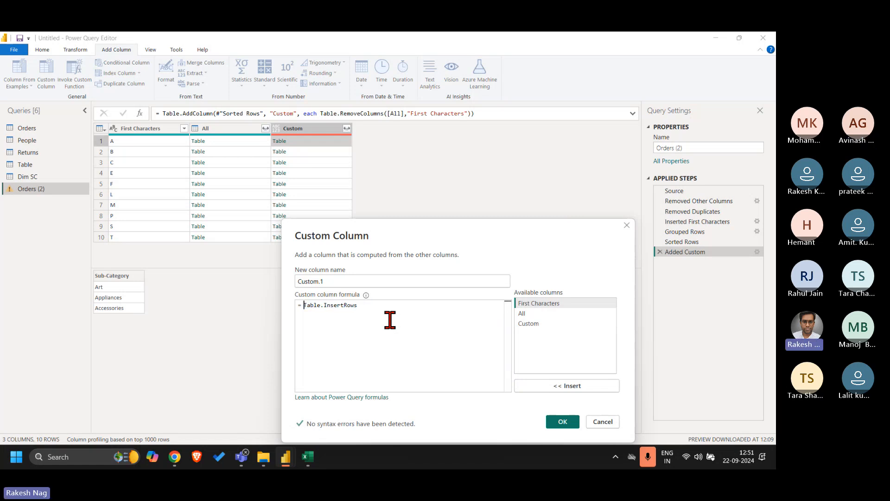
{"action": "key", "text": "End"}
{"action": "type", "text": "("}
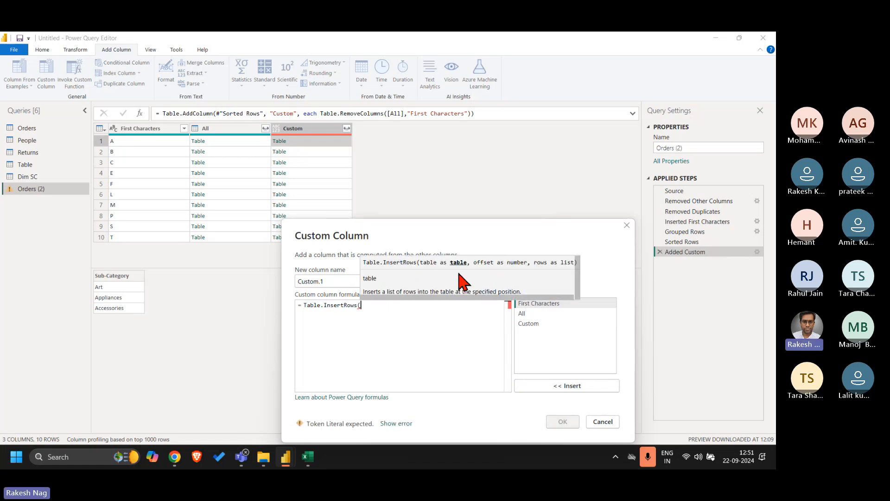
{"action": "double_click", "coordinate": [531, 324]}
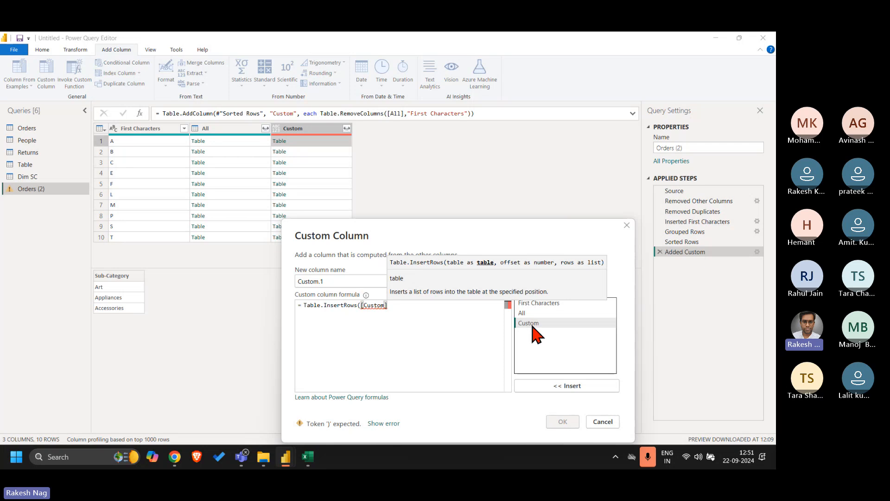
{"action": "type", "text": ","}
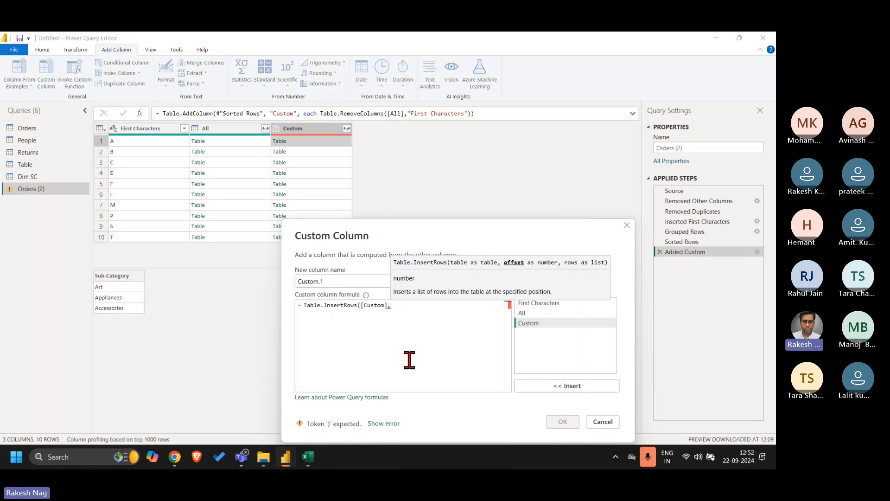
Step: Enter Table.RowCount([Custom]) as the offset argument of the Table.InsertRows formula
{"action": "type", "text": "Table"}
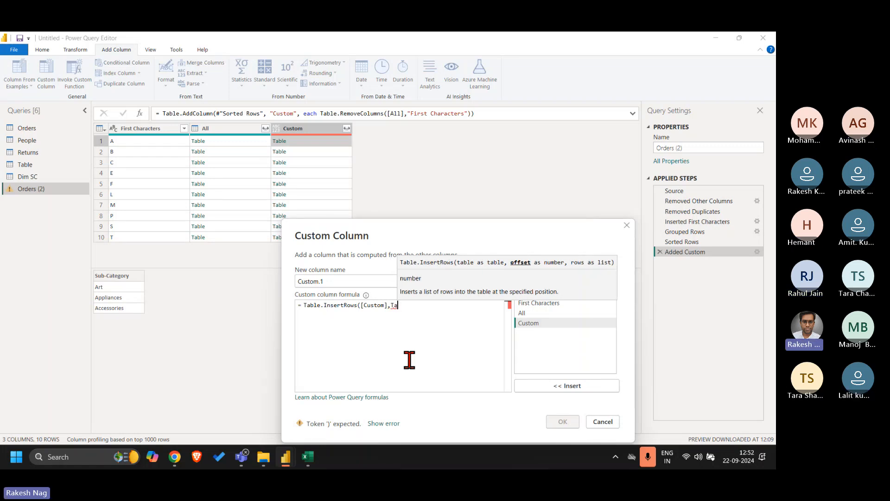
{"action": "type", "text": ".Count"}
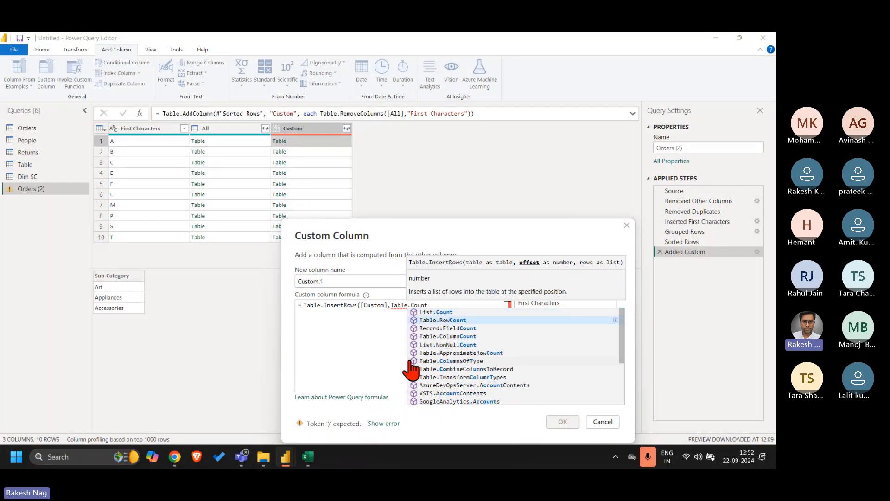
{"action": "left_click", "coordinate": [444, 319]}
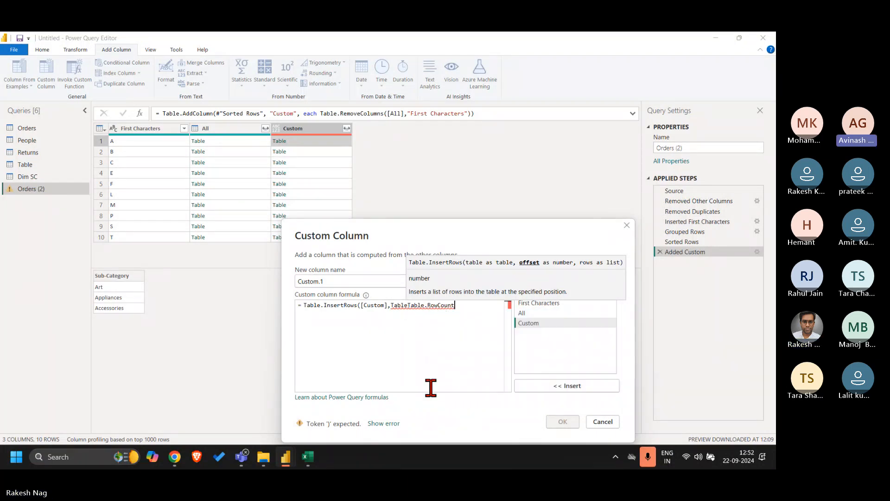
{"action": "key", "text": "Left"}
{"action": "key", "text": "Left"}
{"action": "key", "text": "Left"}
{"action": "key", "text": "Left"}
{"action": "key", "text": "Left"}
{"action": "key", "text": "Left"}
{"action": "key", "text": "Left"}
{"action": "key", "text": "Left"}
{"action": "key", "text": "Left"}
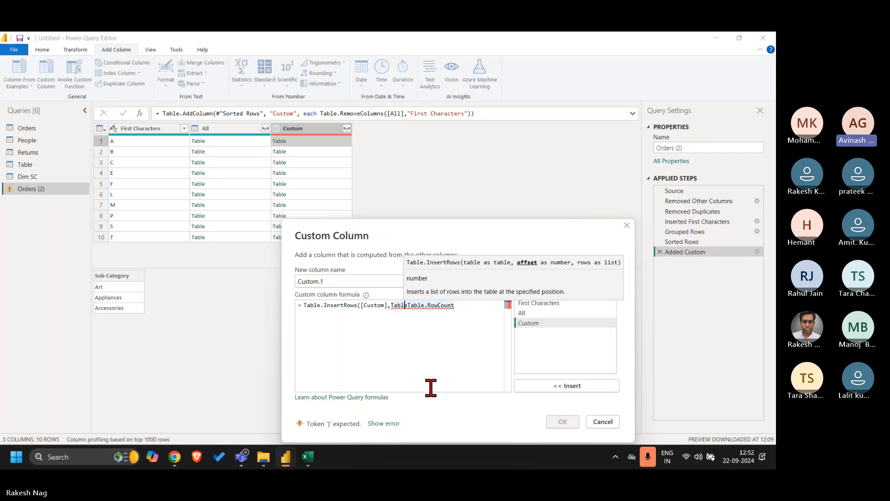
{"action": "key", "text": "BackSpace"}
{"action": "key", "text": "BackSpace"}
{"action": "key", "text": "BackSpace"}
{"action": "key", "text": "BackSpace"}
{"action": "key", "text": "BackSpace"}
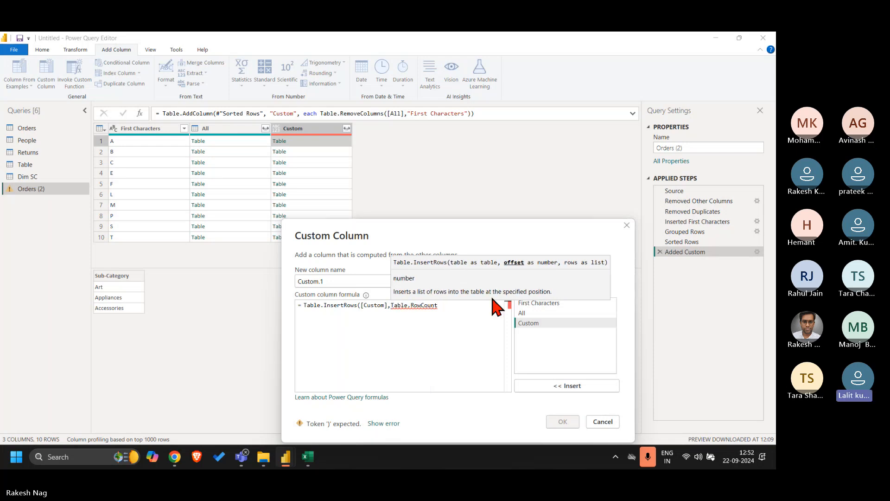
{"action": "key", "text": "BackSpace"}
{"action": "left_click", "coordinate": [478, 309]}
{"action": "type", "text": "("}
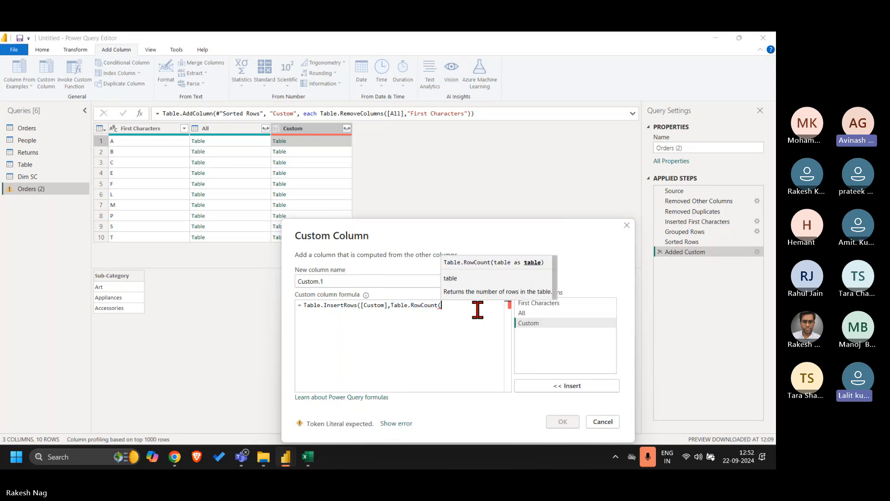
{"action": "double_click", "coordinate": [570, 324]}
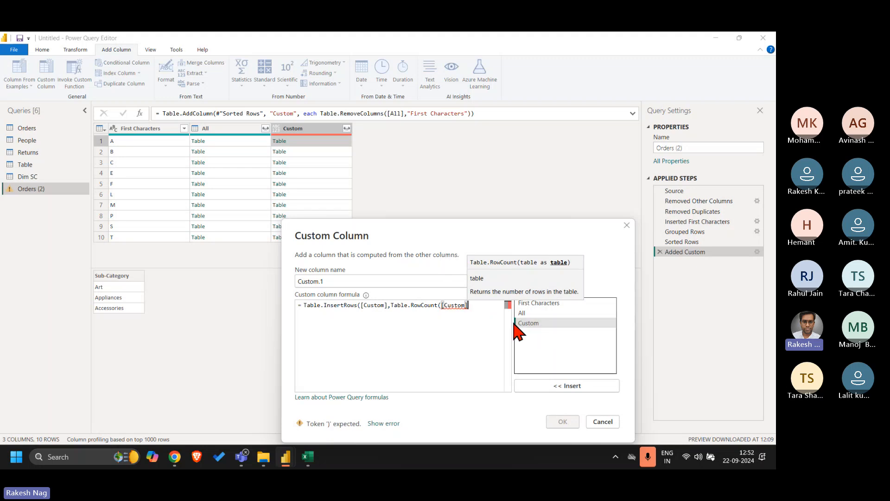
{"action": "type", "text": ")"}
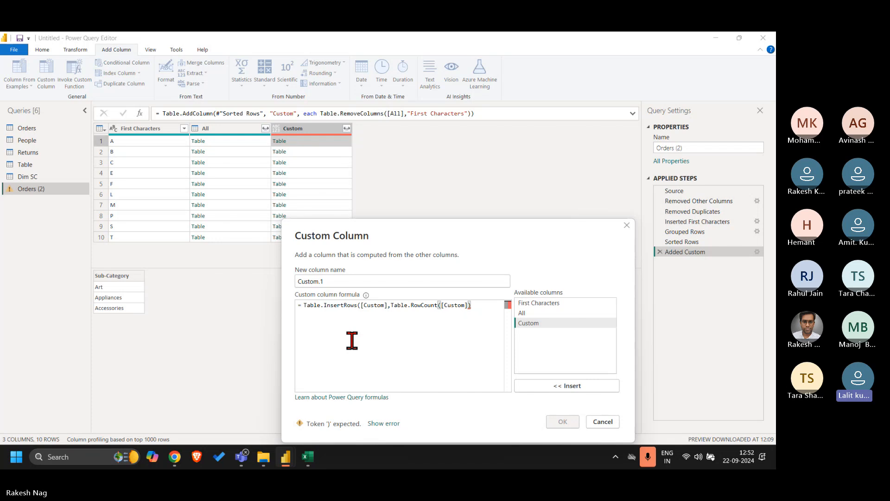
{"action": "key", "text": "Return"}
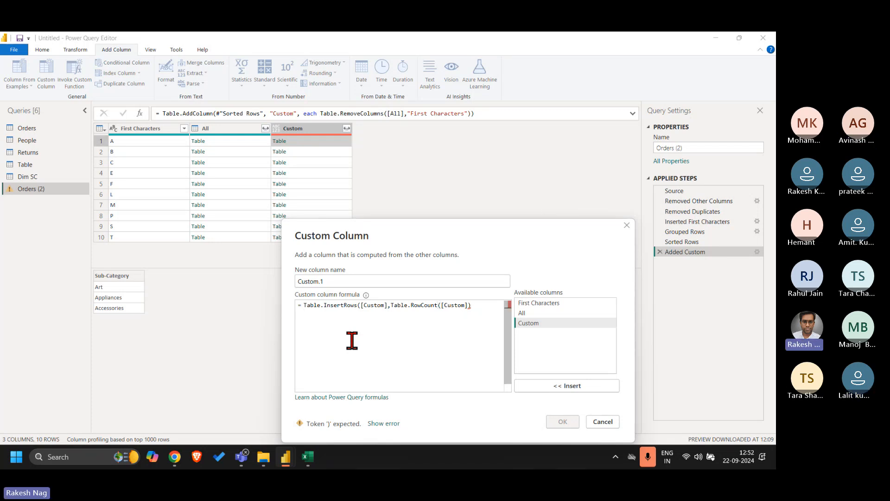
{"action": "type", "text": "table.RowCount"}
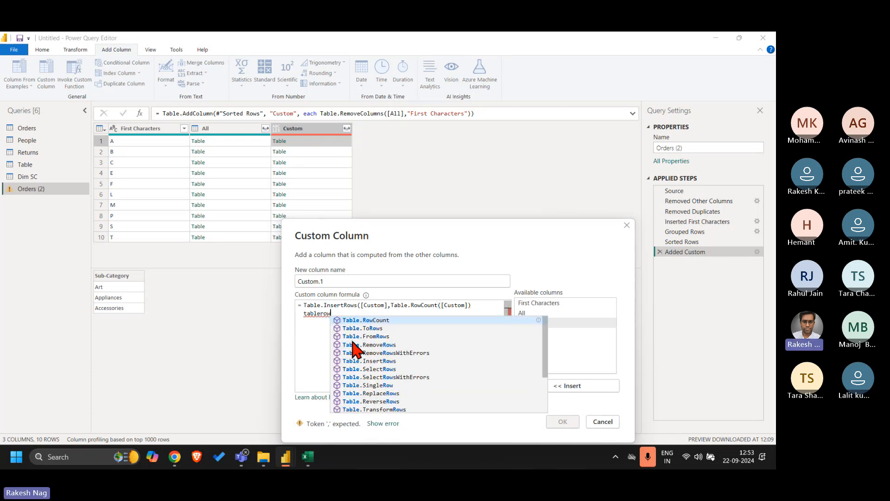
{"action": "key", "text": "Tab"}
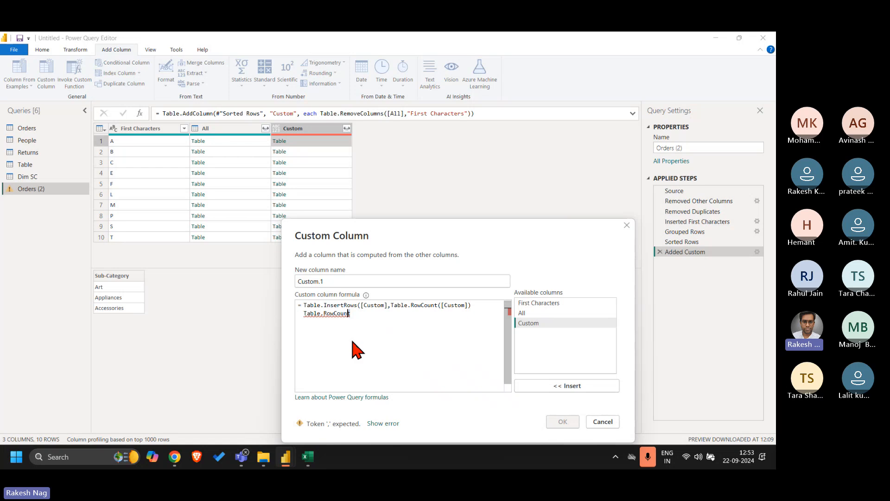
{"action": "key", "text": "ctrl+shift+Left"}
{"action": "key", "text": "ctrl+shift+Left"}
{"action": "key", "text": "ctrl+shift+Left"}
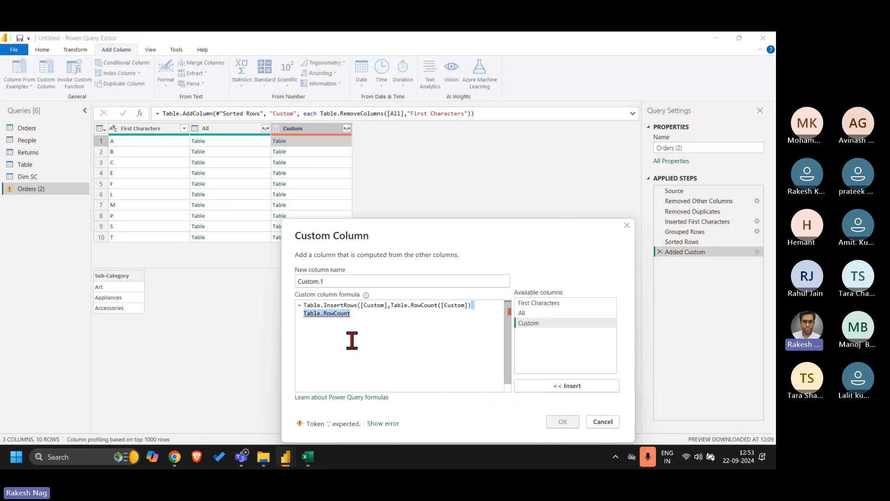
{"action": "key", "text": "BackSpace"}
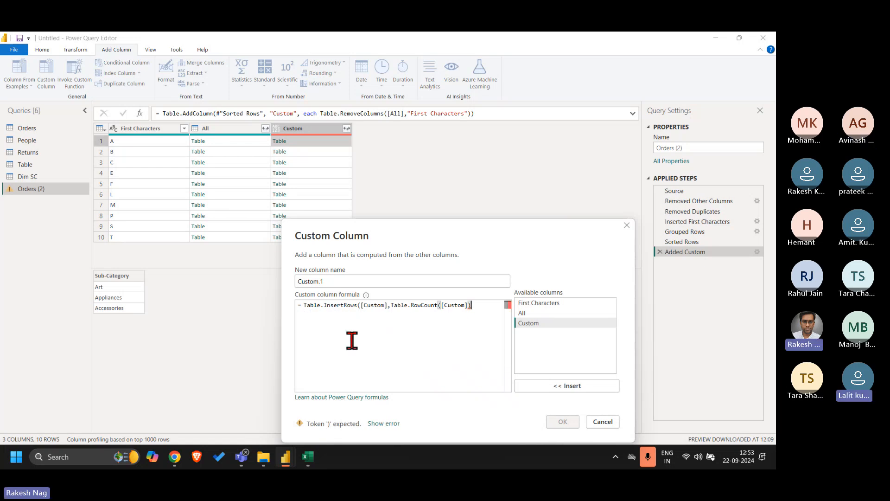
Step: Supply {" "} as the rows argument of Table.InsertRows, close the formula and create the Custom.1 column
{"action": "type", "text": ","}
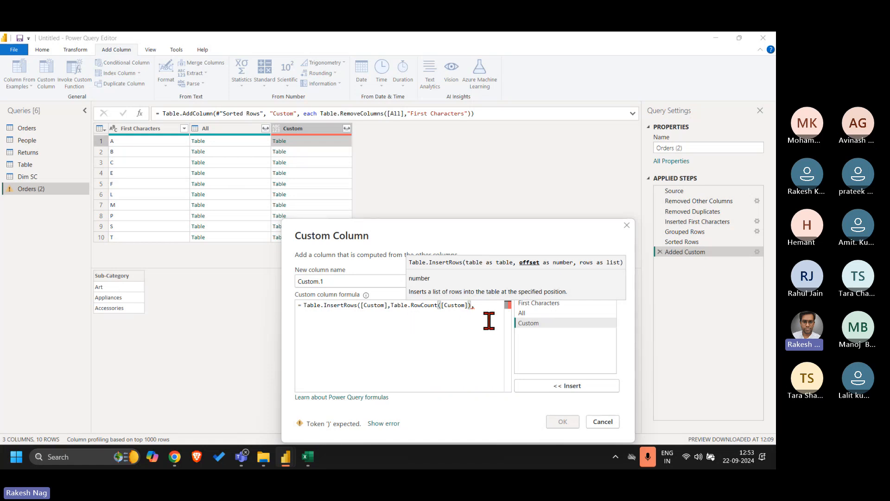
{"action": "key", "text": "BackSpace"}
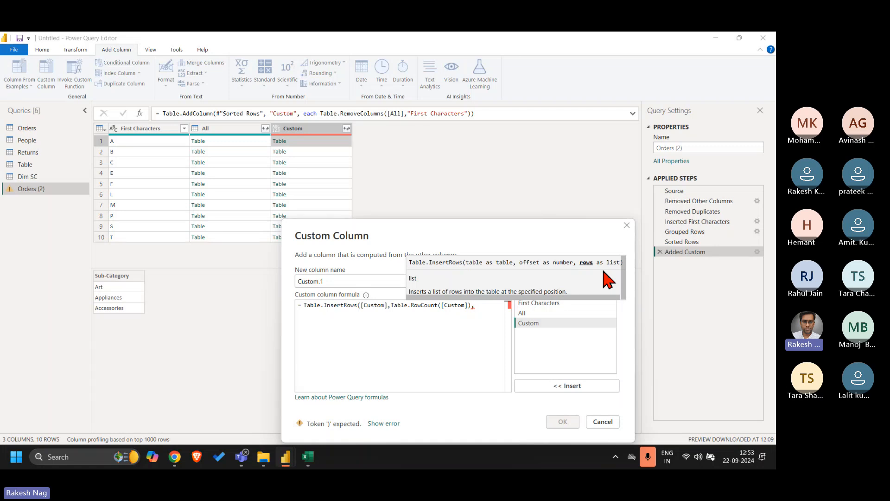
{"action": "type", "text": "{}"}
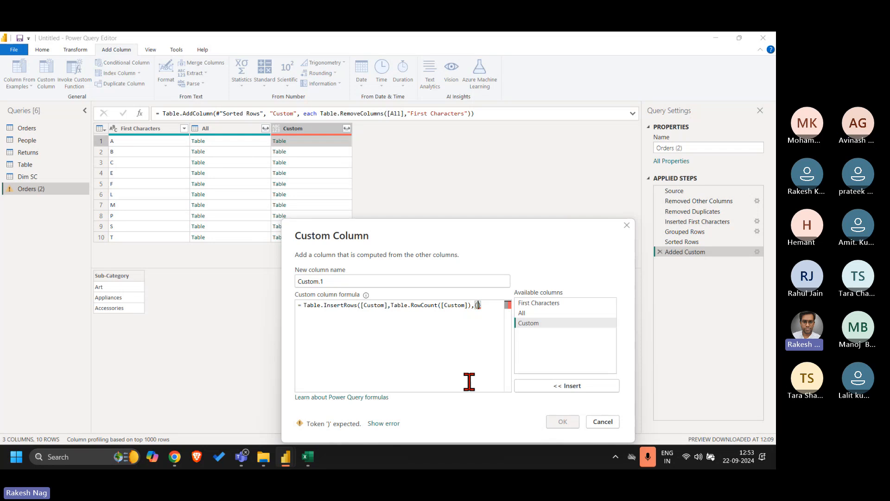
{"action": "key", "text": "Right"}
{"action": "key", "text": "Right"}
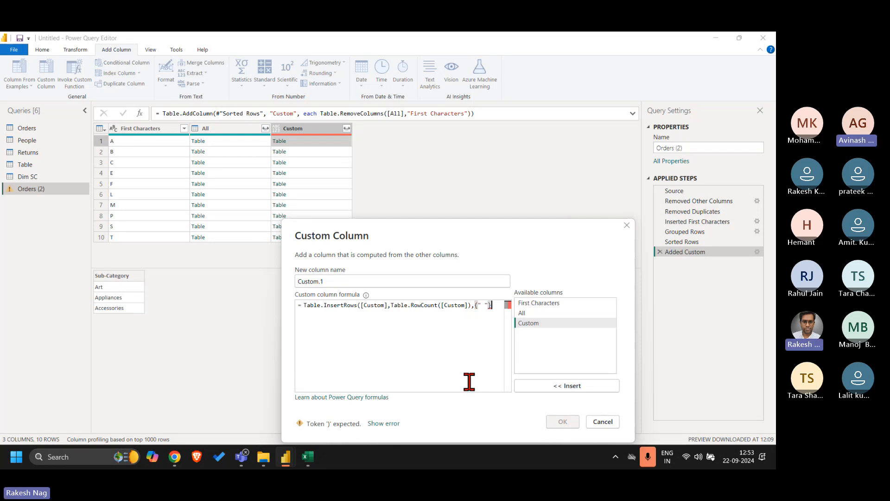
{"action": "type", "text": ")"}
{"action": "left_click", "coordinate": [562, 422]}
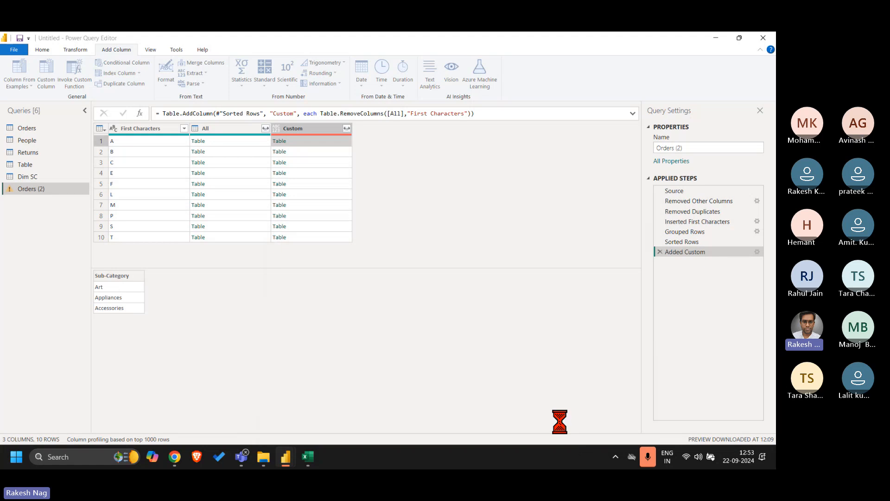
Step: Examine the nested tables in the Custom.1 column from letter A down to P to check the inserted last row
{"action": "left_click", "coordinate": [402, 141]}
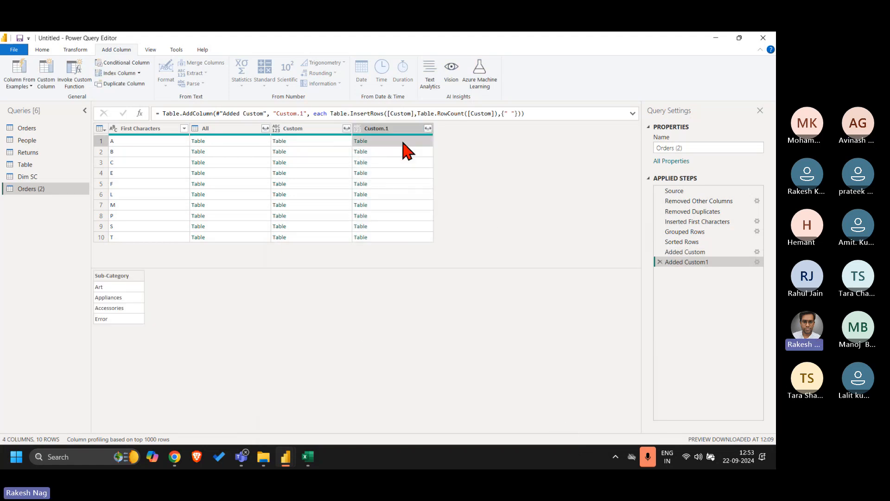
{"action": "key", "text": "Down"}
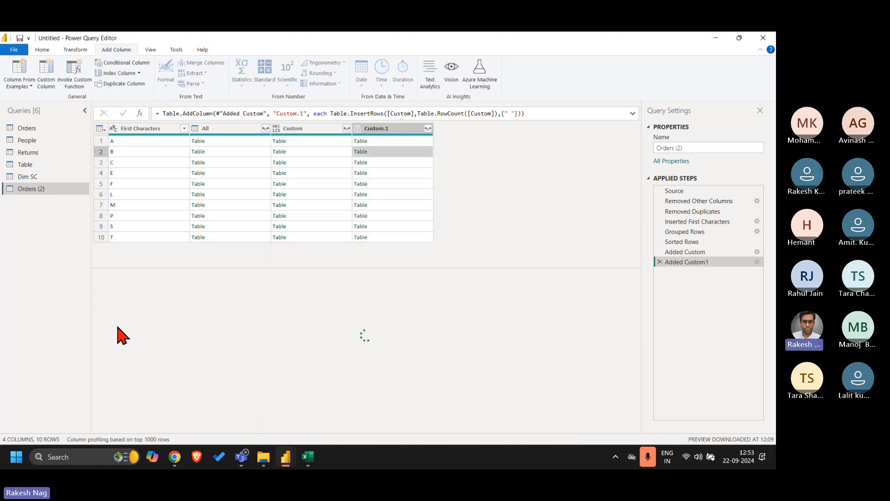
{"action": "key", "text": "Down"}
{"action": "key", "text": "Down"}
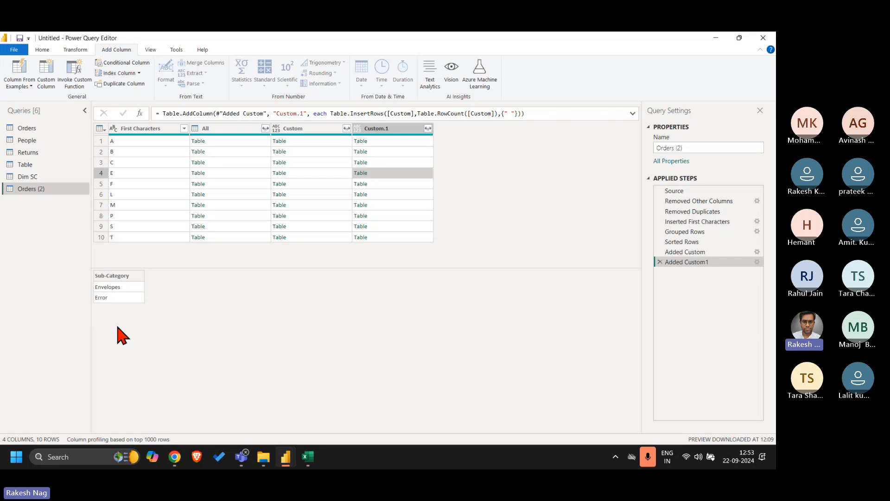
{"action": "key", "text": "Down"}
{"action": "key", "text": "Down"}
{"action": "key", "text": "Down"}
{"action": "key", "text": "Down"}
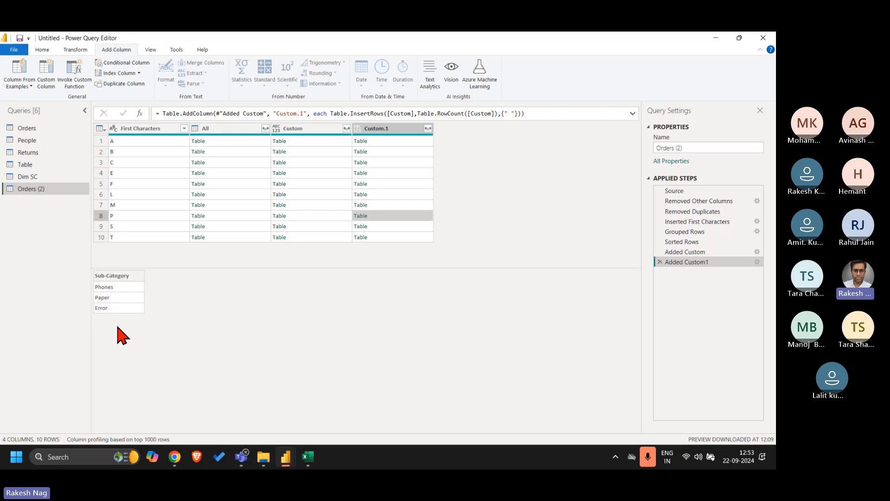
Step: Change the rows argument in the Custom.1 formula to the record list {[#"Sub-Category"=" "]} and apply it
{"action": "left_click", "coordinate": [500, 114]}
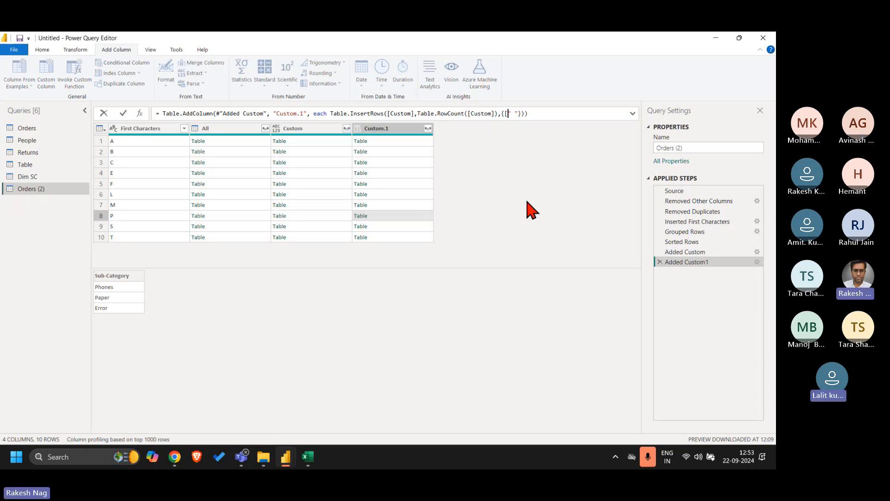
{"action": "key", "text": "Right"}
{"action": "type", "text": "]"}
{"action": "key", "text": "Left"}
{"action": "key", "text": "Left"}
{"action": "key", "text": "Left"}
{"action": "key", "text": "Left"}
{"action": "type", "text": "#\"\""}
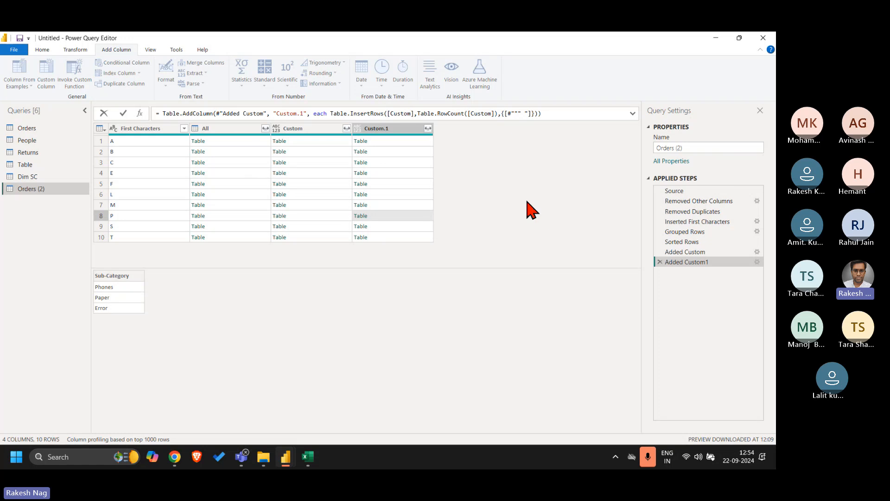
{"action": "type", "text": "Sub-"}
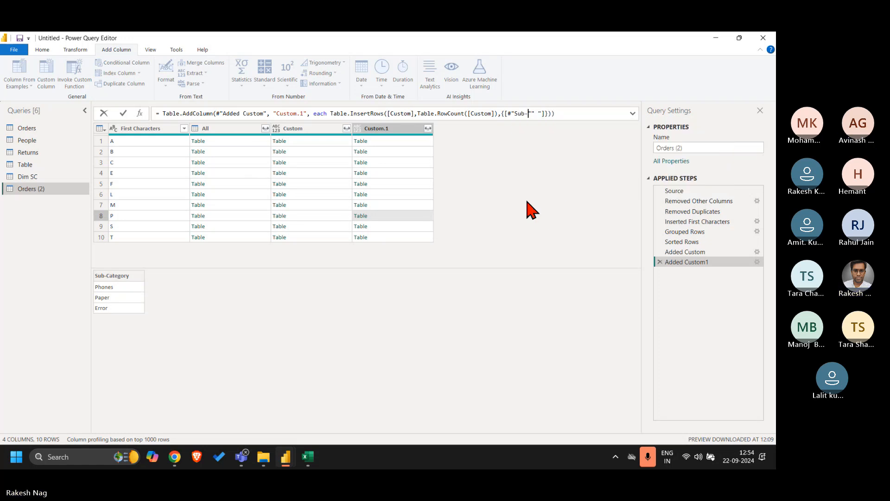
{"action": "type", "text": "Category\""}
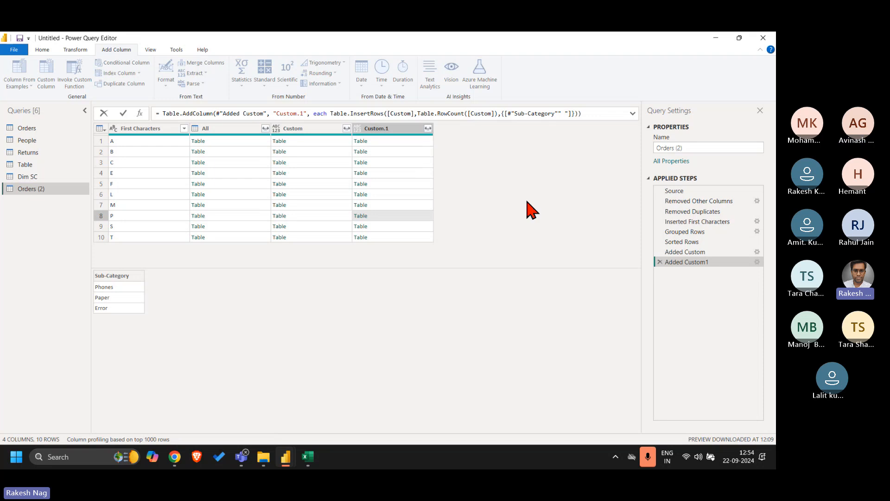
{"action": "type", "text": "="}
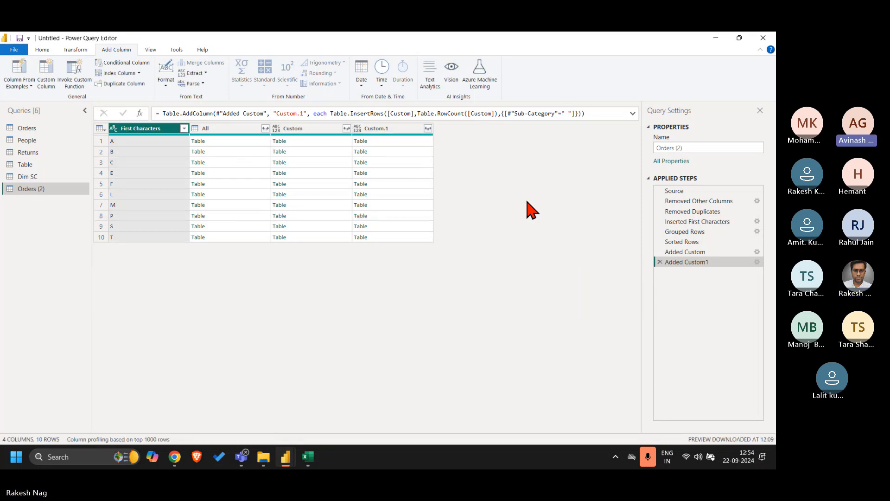
Step: Inspect the nested tables in the Custom.1 column down to the row for letter L
{"action": "key", "text": "Return"}
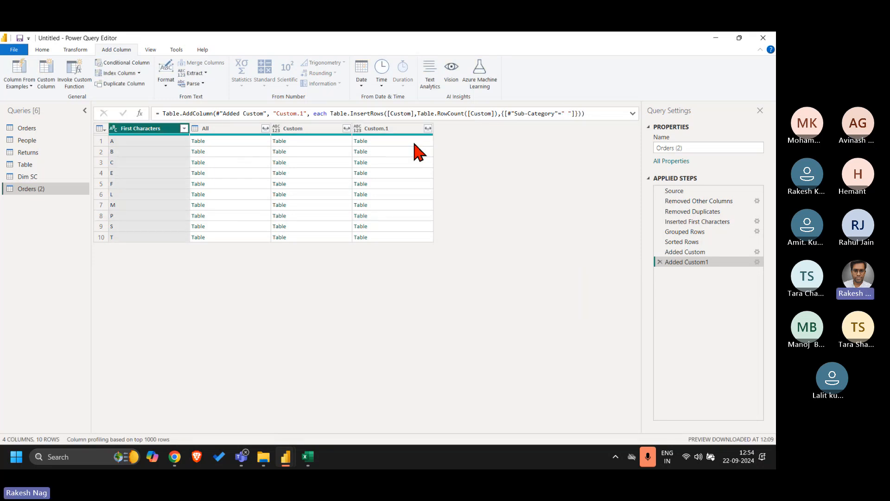
{"action": "left_click", "coordinate": [419, 151]}
{"action": "key", "text": "Down"}
{"action": "key", "text": "Down"}
{"action": "key", "text": "Down"}
{"action": "key", "text": "Down"}
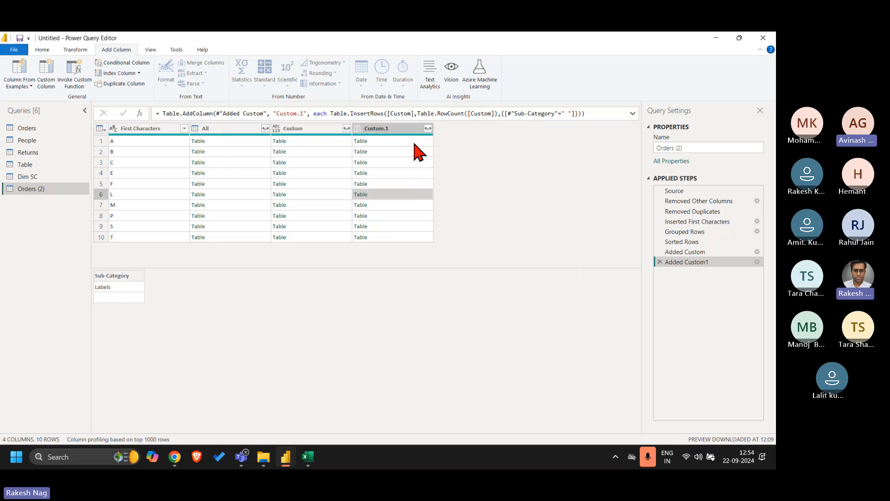
Step: Change the rows argument in the Custom.1 formula back to the plain list {" "} and apply it
{"action": "left_click", "coordinate": [504, 114]}
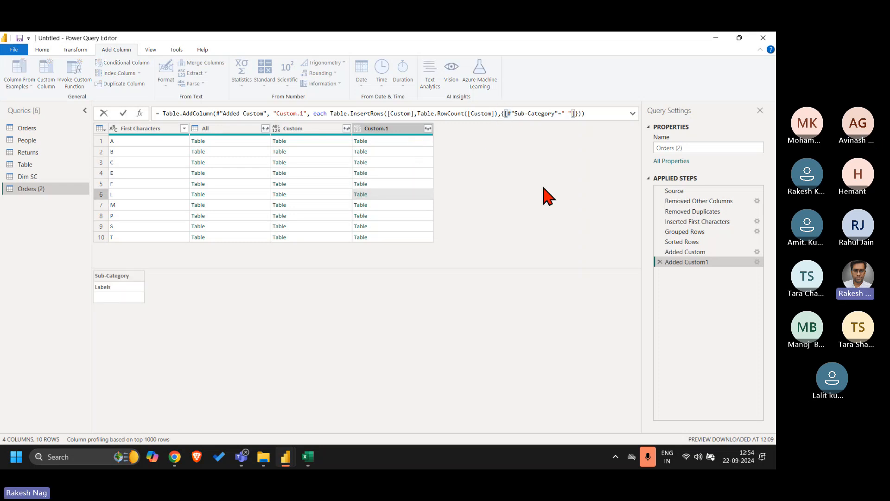
{"action": "key", "text": "shift+Right"}
{"action": "key", "text": "shift+Right"}
{"action": "key", "text": "shift+Right"}
{"action": "key", "text": "shift+Right"}
{"action": "key", "text": "shift+Right"}
{"action": "key", "text": "shift+Right"}
{"action": "key", "text": "shift+Right"}
{"action": "key", "text": "shift+Right"}
{"action": "key", "text": "shift+Right"}
{"action": "key", "text": "shift+Right"}
{"action": "key", "text": "shift+Right"}
{"action": "key", "text": "shift+Right"}
{"action": "key", "text": "shift+Right"}
{"action": "key", "text": "shift+Right"}
{"action": "key", "text": "shift+Right"}
{"action": "key", "text": "shift+Right"}
{"action": "key", "text": "shift+Right"}
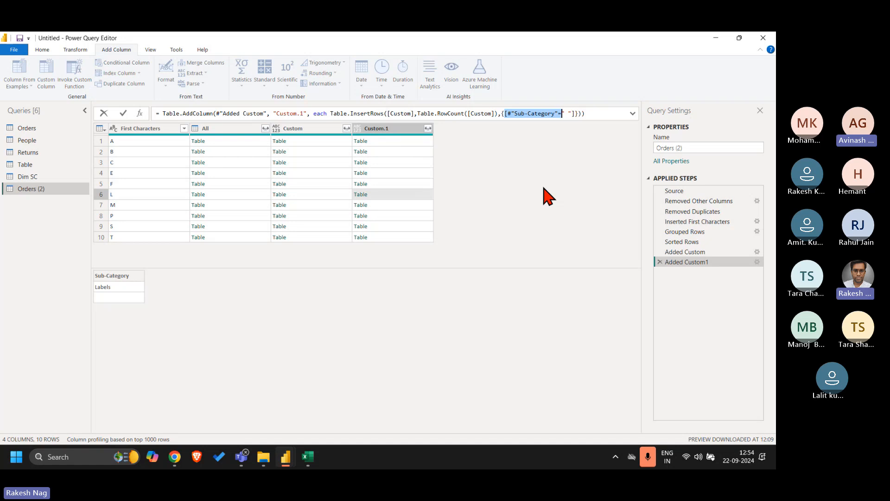
{"action": "key", "text": "Delete"}
{"action": "key", "text": "Right"}
{"action": "key", "text": "Right"}
{"action": "key", "text": "Delete"}
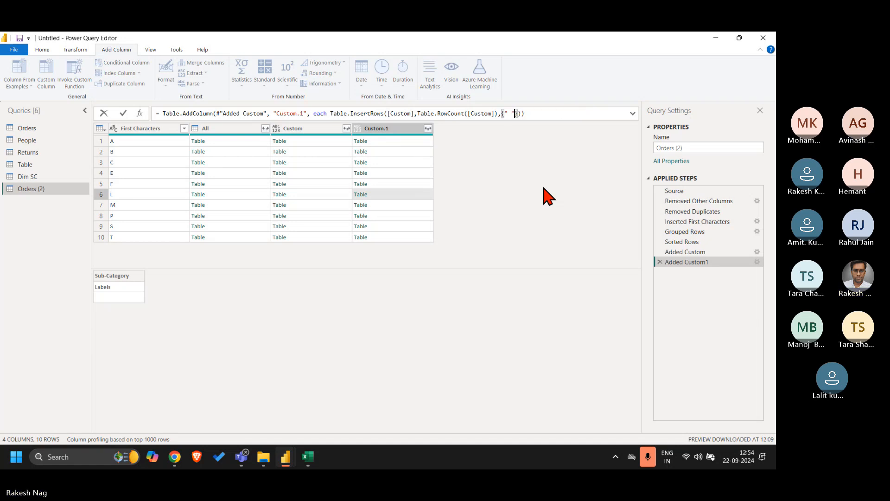
{"action": "key", "text": "Return"}
Step: Check the nested tables in the Custom.1 column from letter A down to E
{"action": "left_click", "coordinate": [394, 141]}
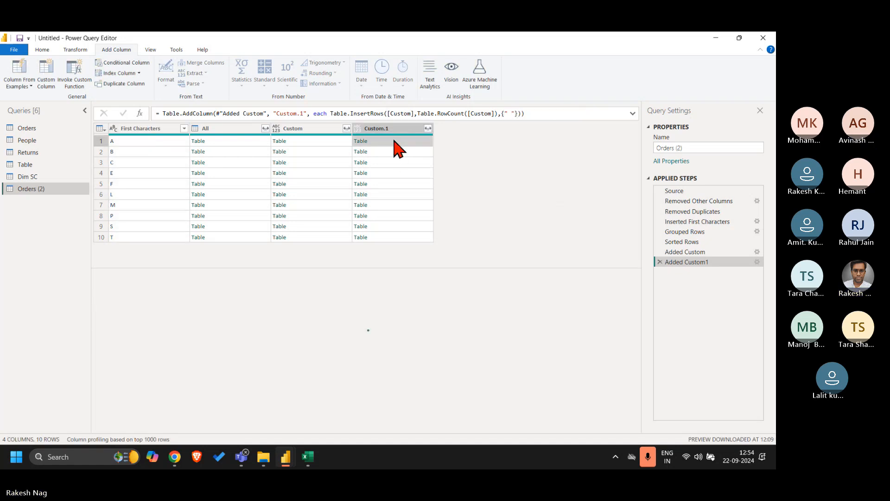
{"action": "key", "text": "Down"}
{"action": "key", "text": "Down"}
{"action": "key", "text": "Down"}
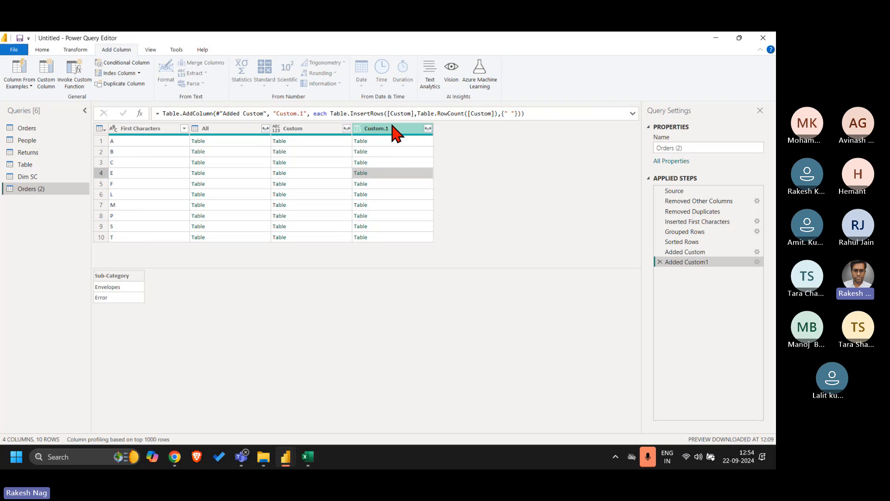
Step: Expand Sub-Category from the Custom.1 column without the original column name as prefix, and inspect the error cells for letters A and E
{"action": "left_click", "coordinate": [428, 129]}
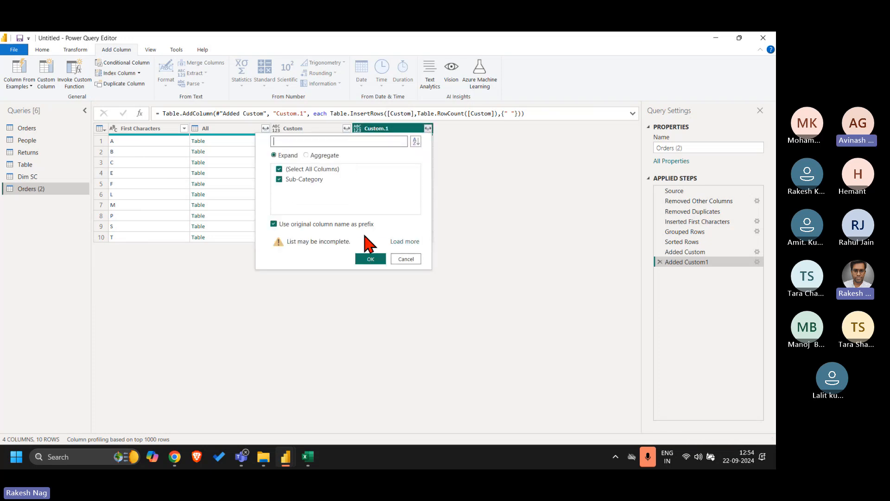
{"action": "left_click", "coordinate": [353, 224]}
{"action": "left_click", "coordinate": [372, 262]}
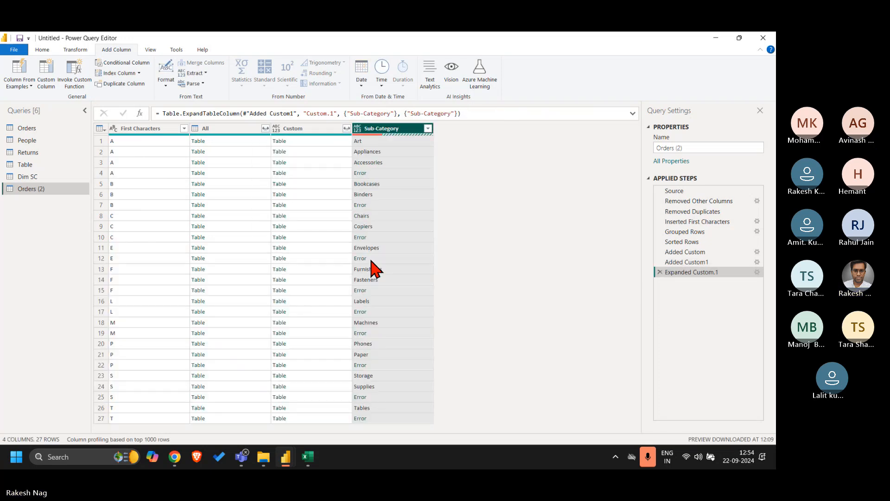
{"action": "left_click", "coordinate": [379, 175]}
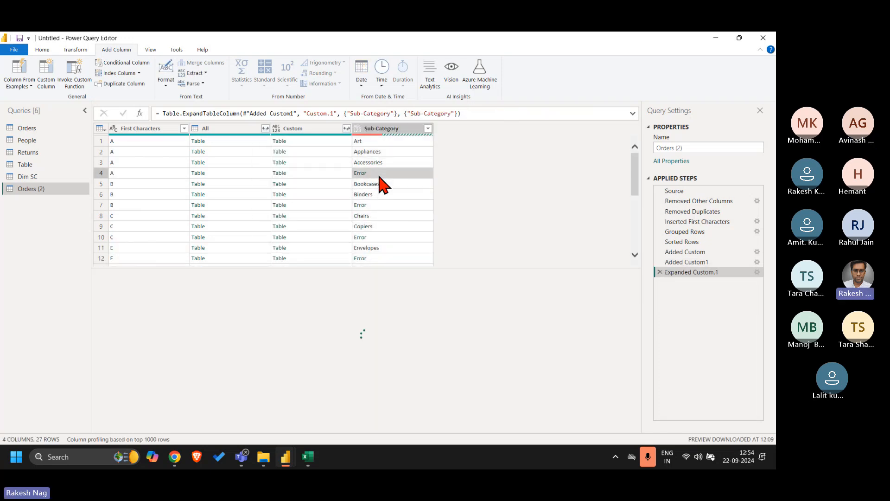
{"action": "left_click", "coordinate": [391, 258]}
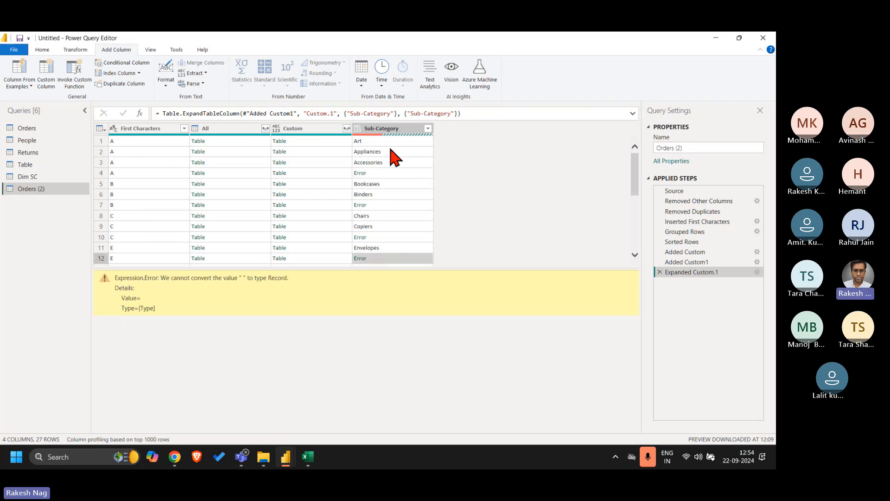
Step: Replace the errors in the expanded Sub-Category column with null
{"action": "left_click", "coordinate": [390, 128]}
{"action": "left_click", "coordinate": [75, 51]}
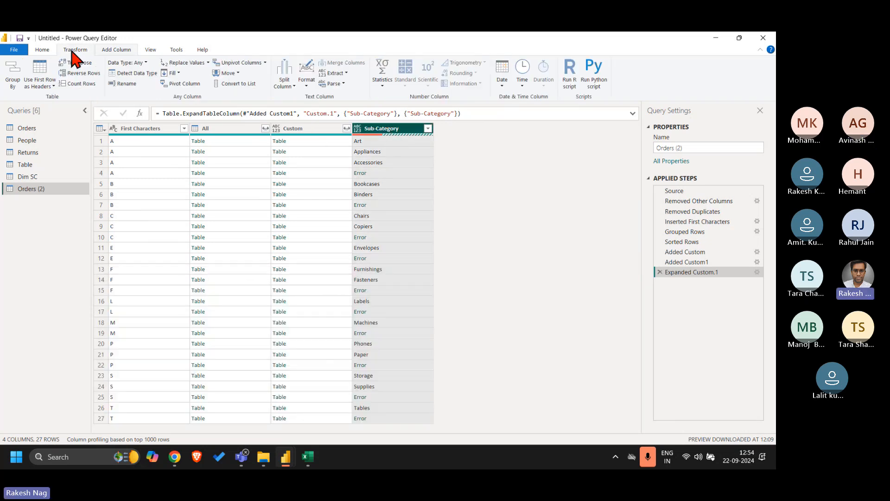
{"action": "left_click", "coordinate": [208, 64]}
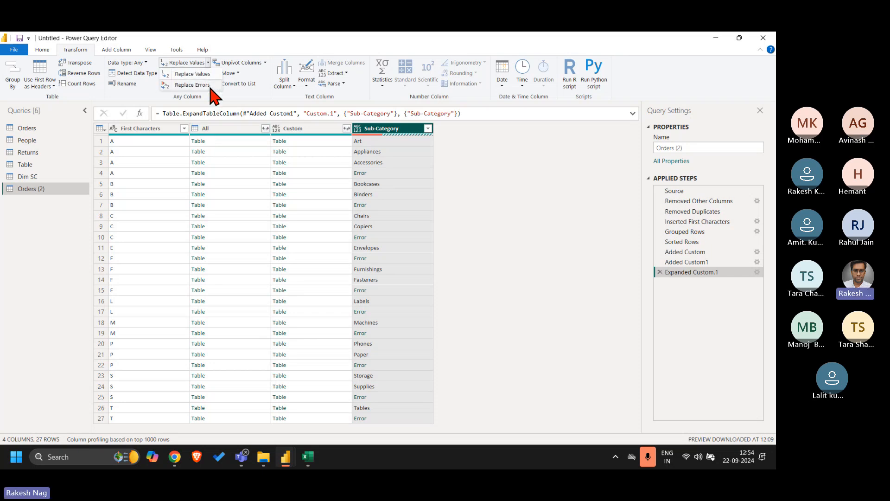
{"action": "left_click", "coordinate": [191, 85]}
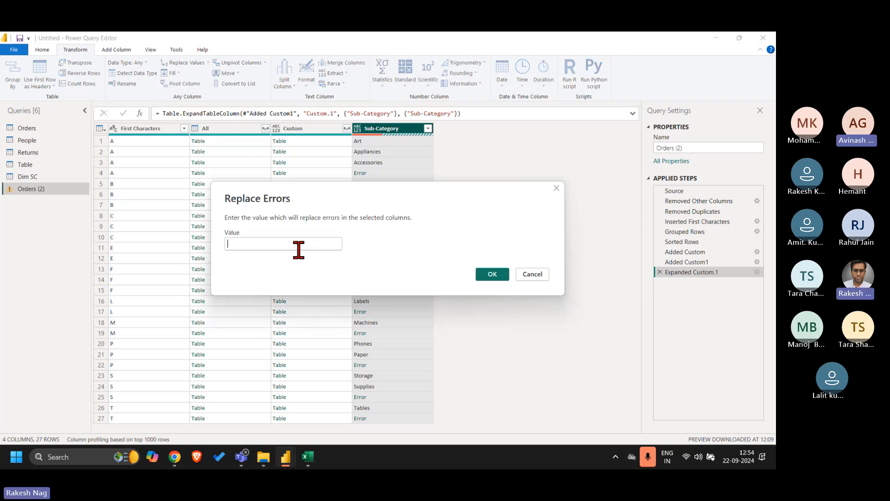
{"action": "type", "text": "null"}
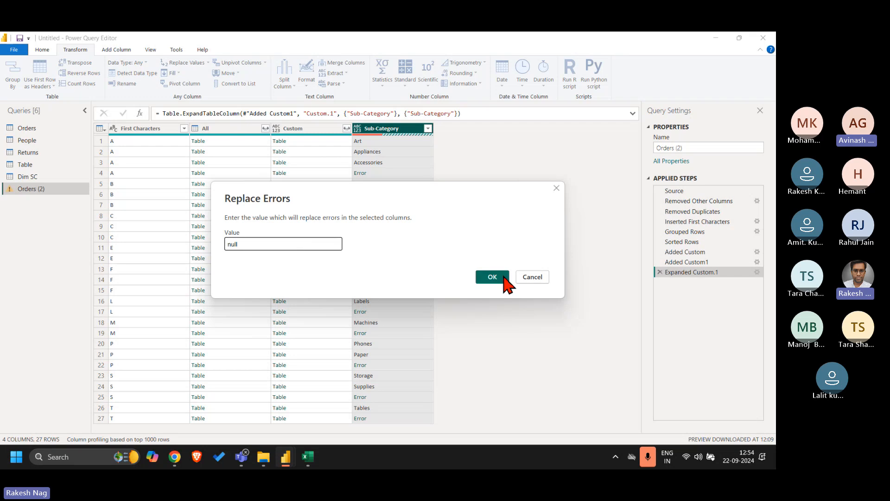
{"action": "key", "text": "BackSpace"}
{"action": "key", "text": "BackSpace"}
{"action": "key", "text": "BackSpace"}
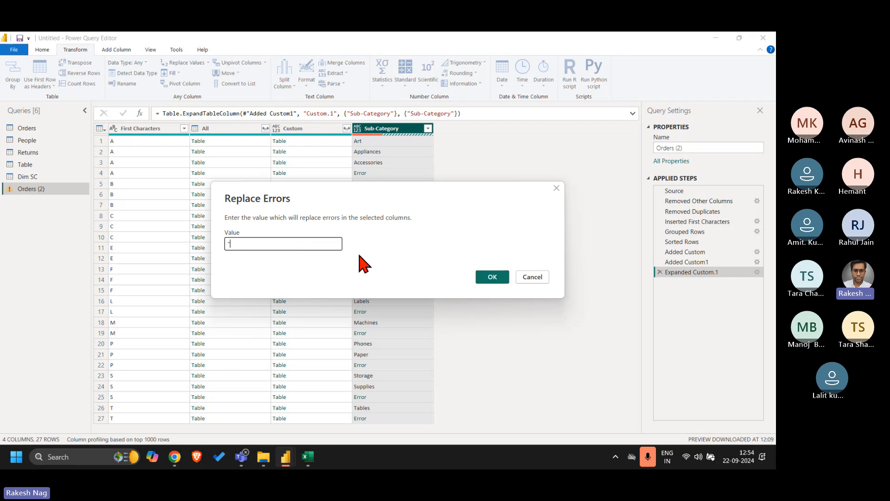
{"action": "type", "text": "null"}
{"action": "left_click", "coordinate": [492, 278]}
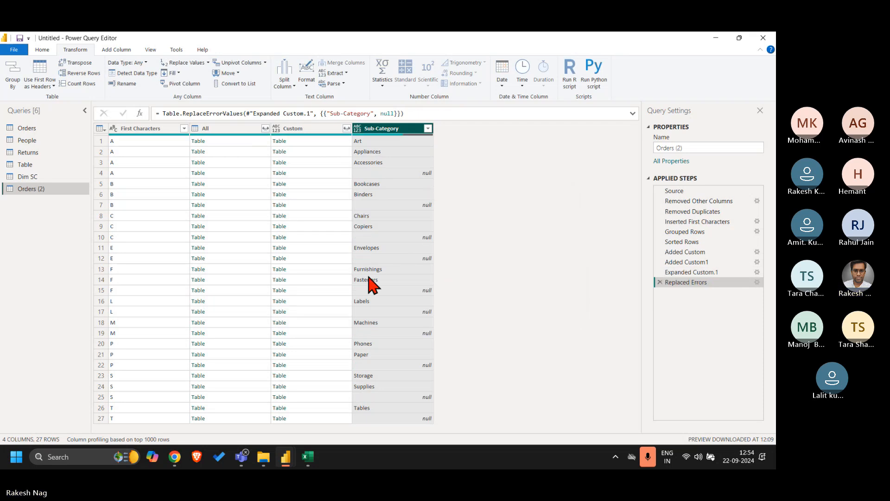
Step: Remove the First Characters, All and Custom columns, keeping only Sub-Category
{"action": "left_click", "coordinate": [320, 130]}
{"action": "left_click", "coordinate": [157, 131], "text": "shift"}
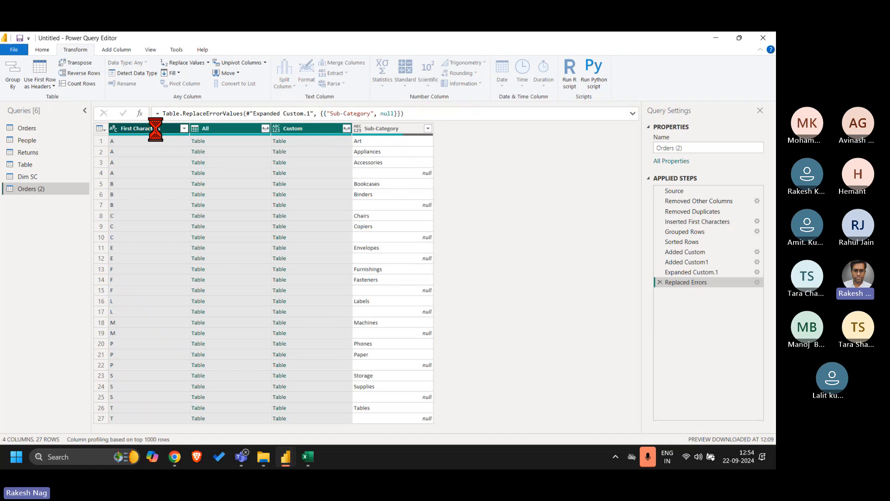
{"action": "key", "text": "Delete"}
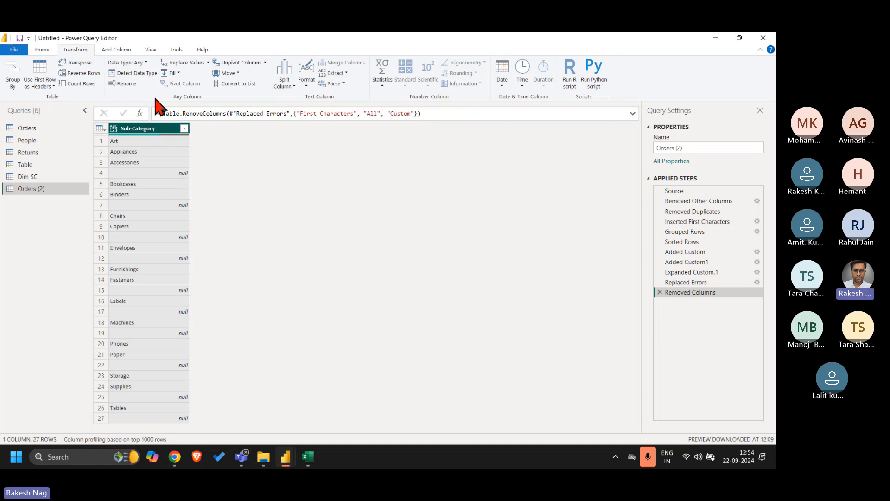
Step: Add an index column that starts from 1
{"action": "left_click", "coordinate": [116, 50]}
{"action": "left_click", "coordinate": [138, 73]}
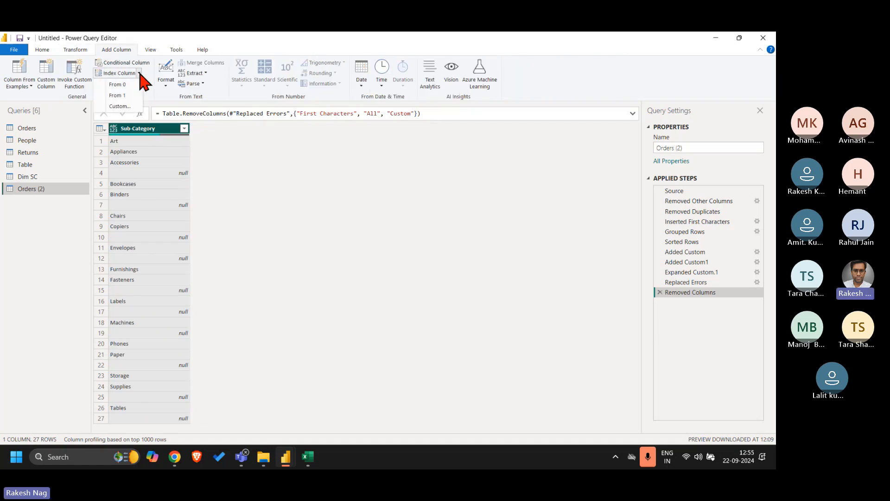
{"action": "left_click", "coordinate": [133, 103]}
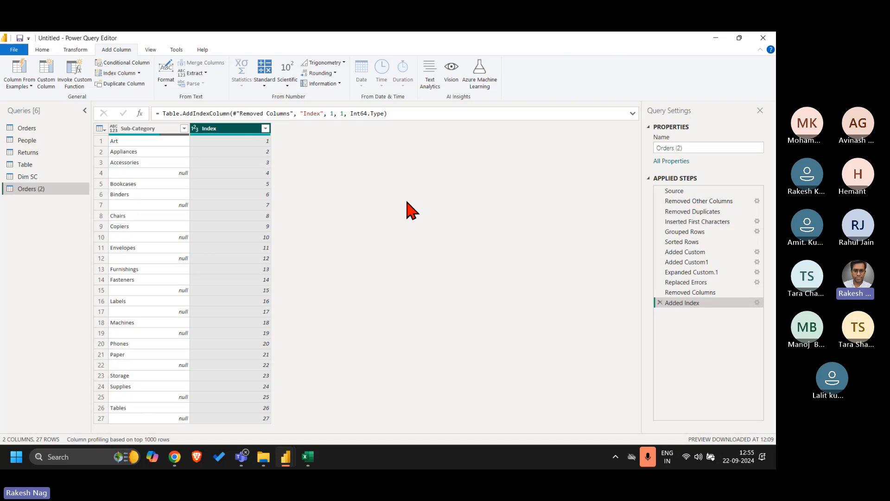
Step: Start a custom column whose formula begins with if [#"Sub-Category"]=null then Text.Repeat(
{"action": "left_click", "coordinate": [46, 80]}
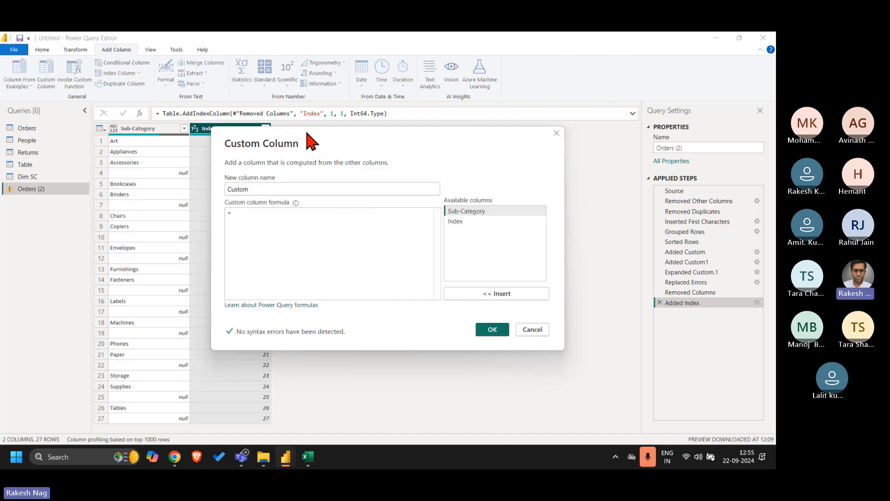
{"action": "left_click_drag", "start_coordinate": [307, 133], "coordinate": [407, 202]}
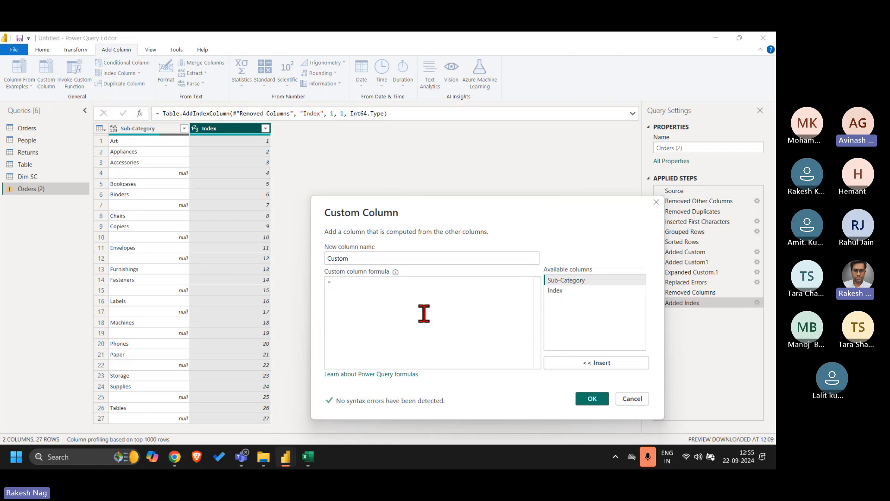
{"action": "type", "text": "if"}
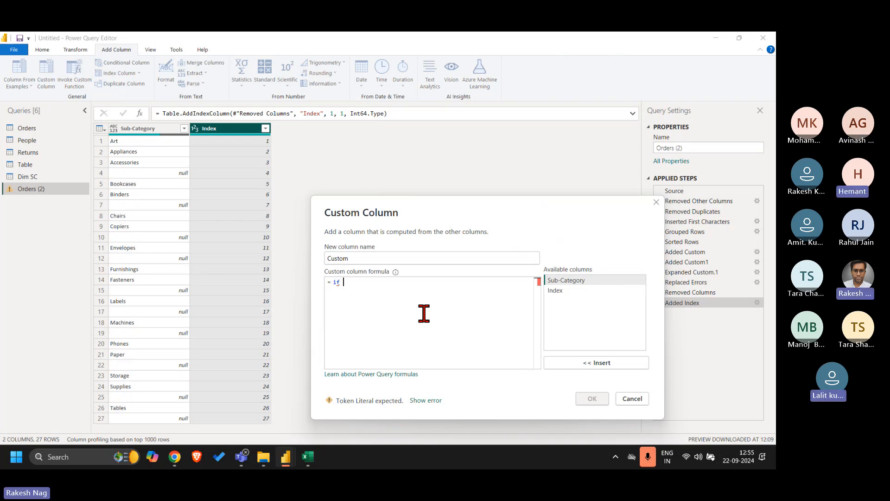
{"action": "double_click", "coordinate": [570, 282]}
{"action": "type", "text": "="}
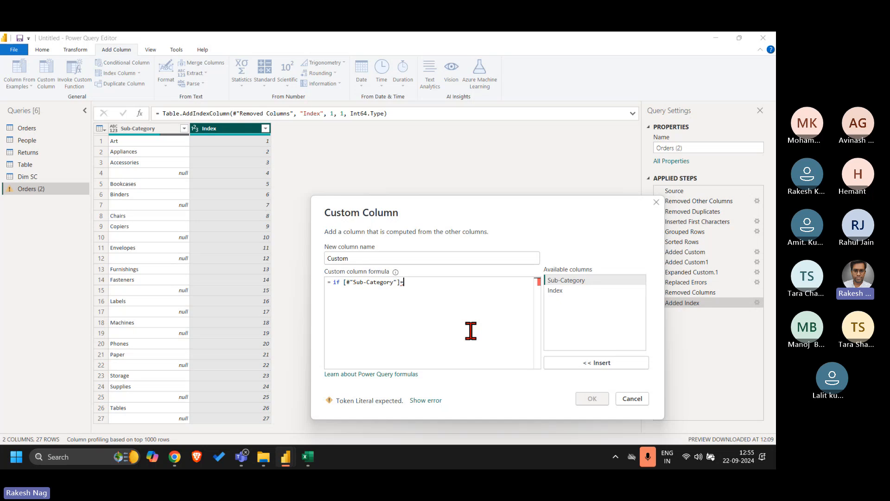
{"action": "type", "text": "null  then Texct"}
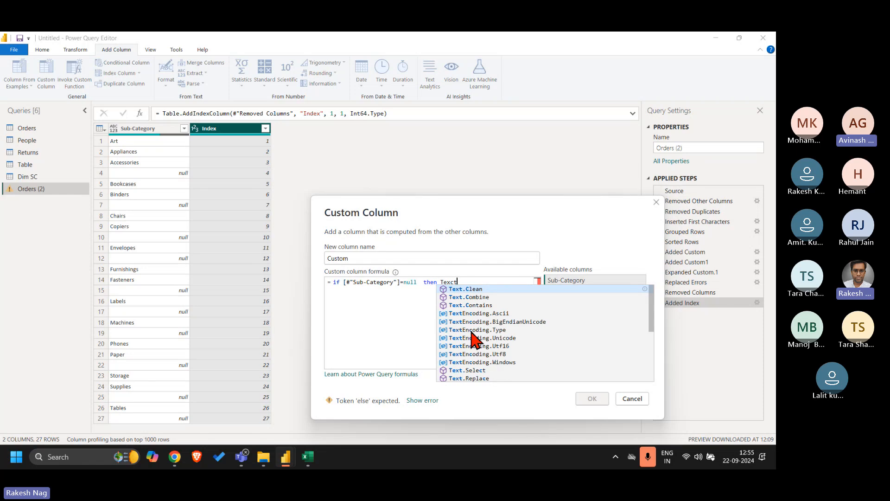
{"action": "key", "text": "BackSpace"}
{"action": "key", "text": "BackSpace"}
{"action": "type", "text": "t.Re"}
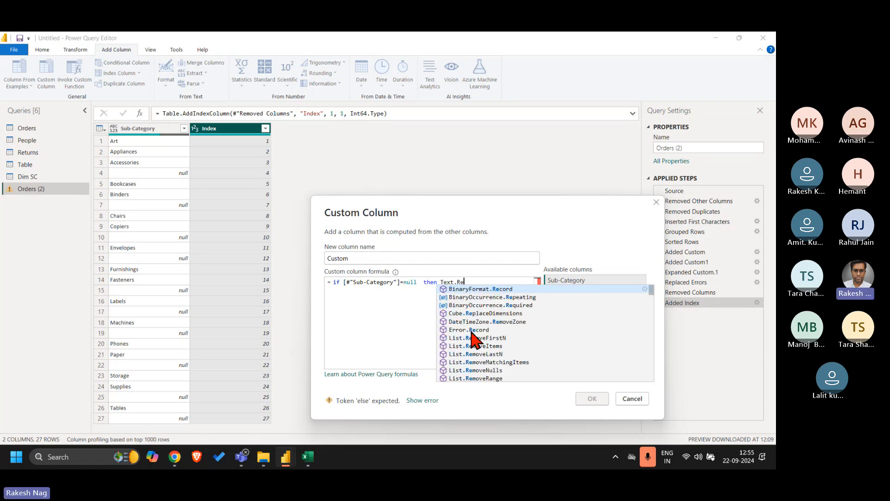
{"action": "type", "text": "peat("}
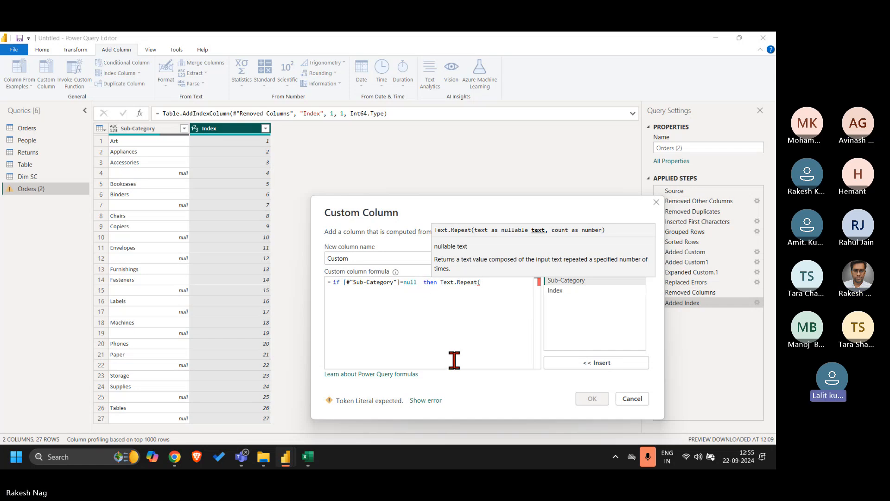
Step: Remove the extra space before then in the formula and supply " " as the text argument of Text.Repeat
{"action": "key", "text": "Left"}
{"action": "key", "text": "Left"}
{"action": "key", "text": "Left"}
{"action": "key", "text": "Left"}
{"action": "key", "text": "Left"}
{"action": "key", "text": "Left"}
{"action": "key", "text": "Left"}
{"action": "key", "text": "Left"}
{"action": "key", "text": "Left"}
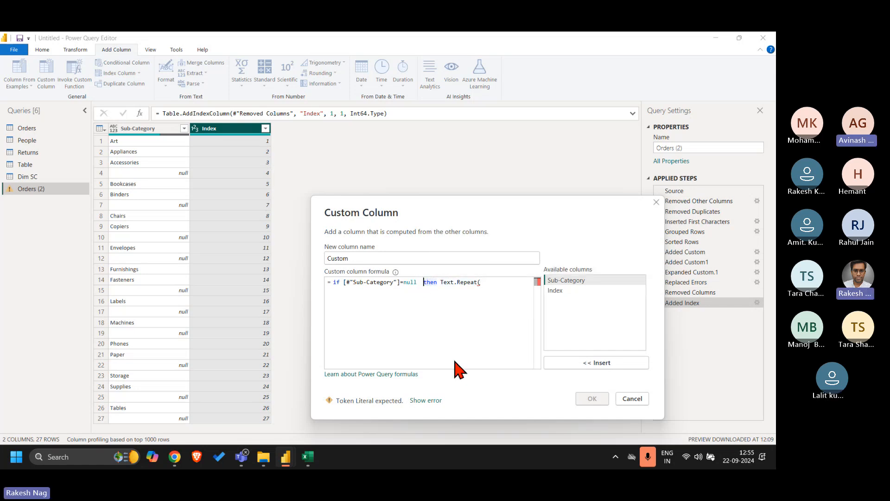
{"action": "key", "text": "shift+Left"}
{"action": "key", "text": "shift+Left"}
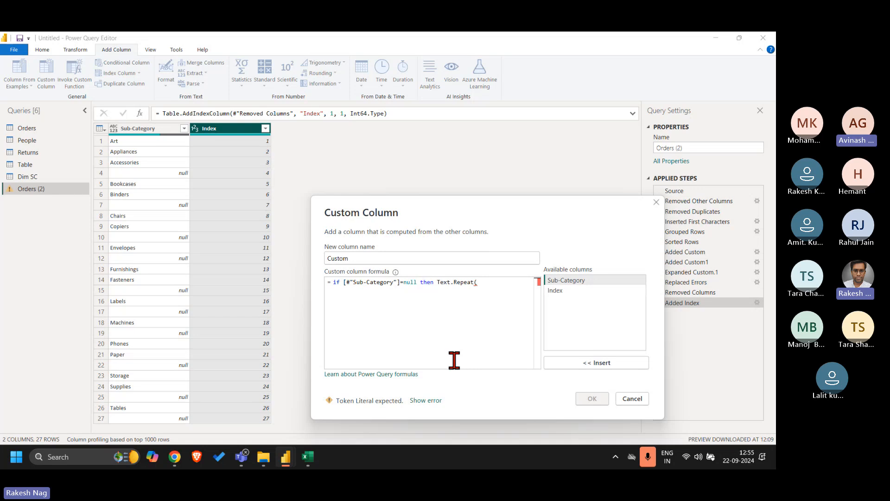
{"action": "key", "text": "Right"}
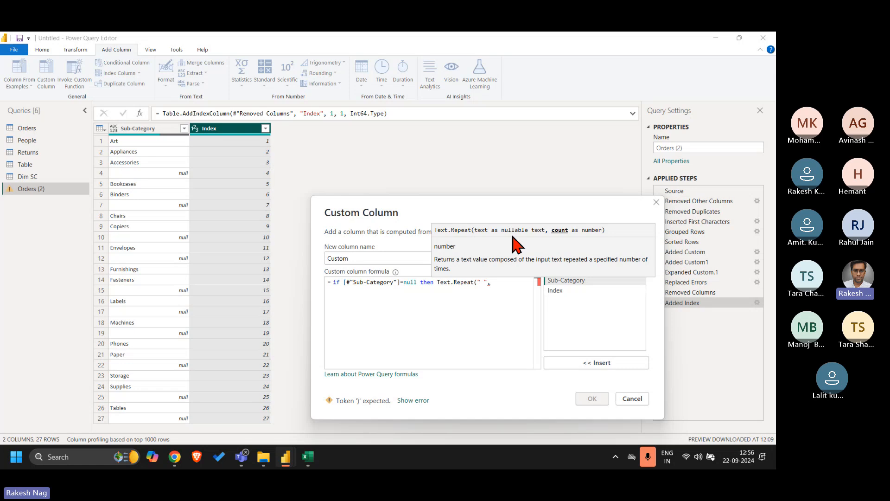
Step: Use [Index] as the Text.Repeat count, close the function and add else [#"Sub-Category"] on a new line
{"action": "double_click", "coordinate": [571, 291]}
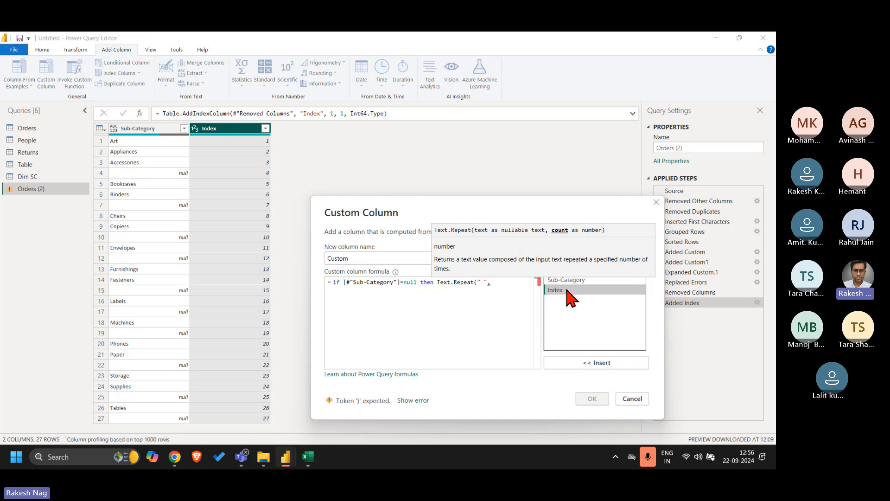
{"action": "type", "text": ")"}
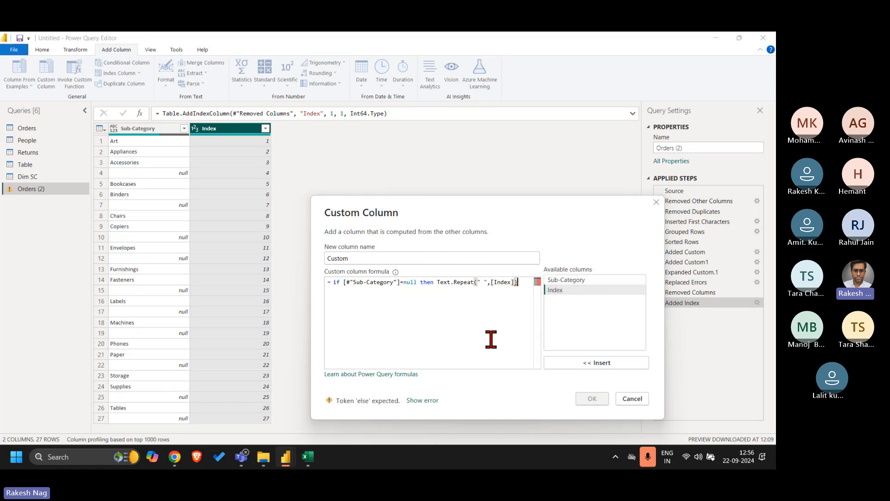
{"action": "key", "text": "Return"}
{"action": "type", "text": "else"}
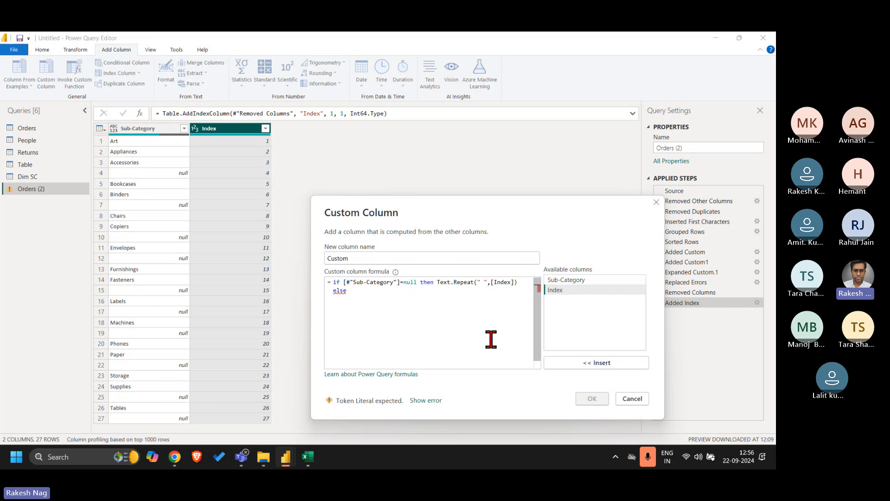
{"action": "double_click", "coordinate": [564, 281]}
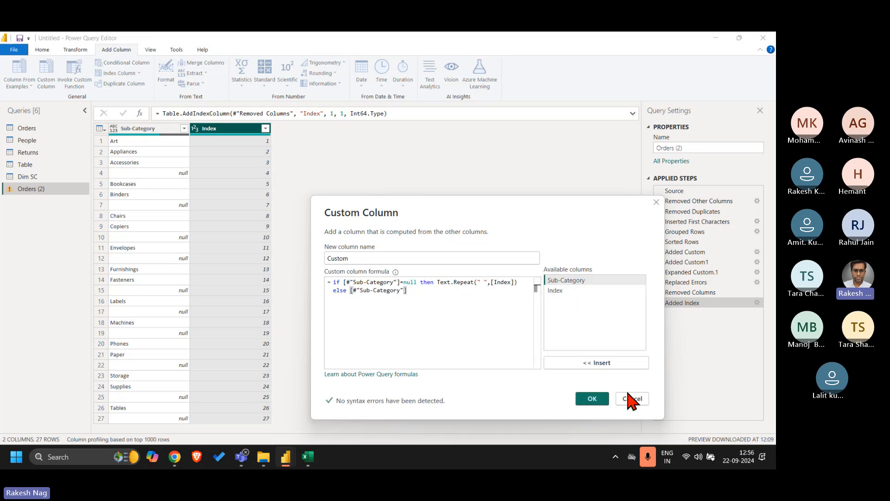
Step: Create the custom column in Orders (2) from the completed if-then-else formula
{"action": "left_click", "coordinate": [601, 403]}
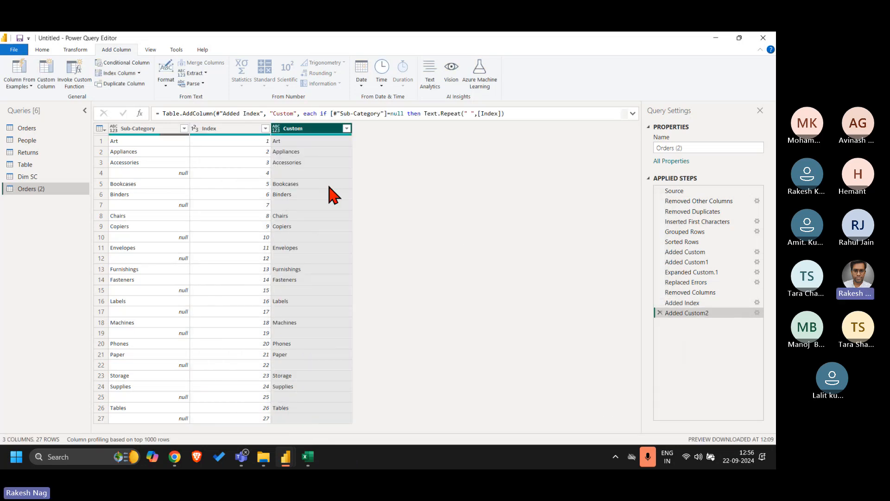
Step: Review the applied steps of the Dim SC query and examine the Text.Repeat expression in its Added Custom step
{"action": "left_click", "coordinate": [70, 177]}
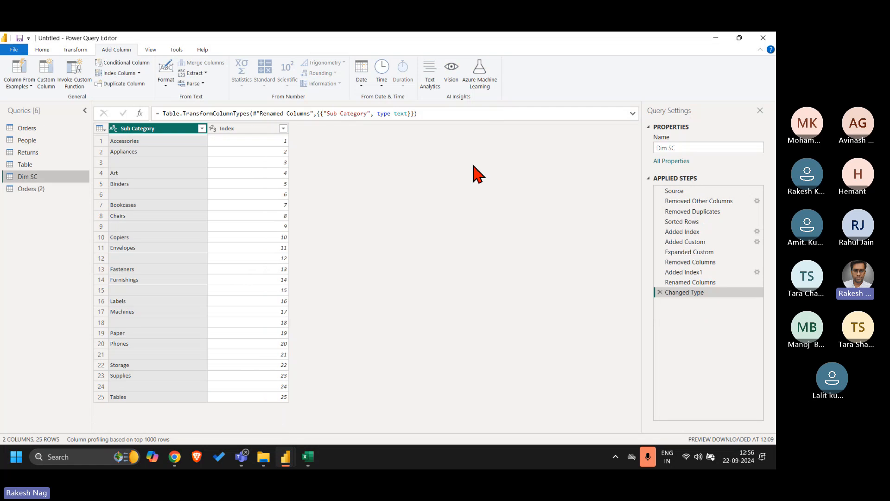
{"action": "left_click", "coordinate": [701, 274]}
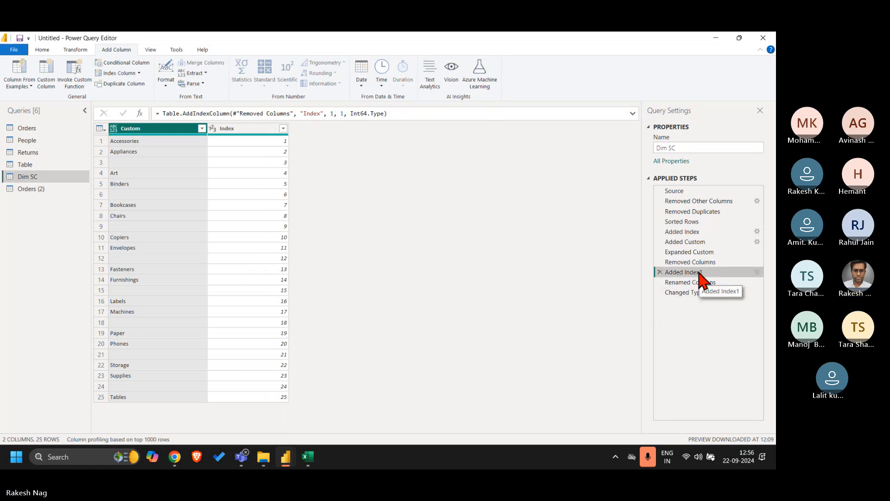
{"action": "left_click", "coordinate": [692, 242]}
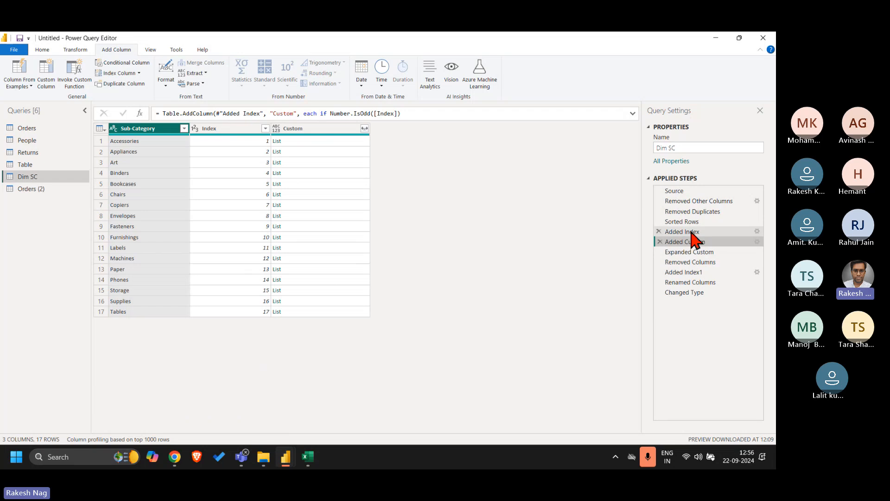
{"action": "left_click", "coordinate": [687, 232]}
{"action": "left_click", "coordinate": [688, 224]}
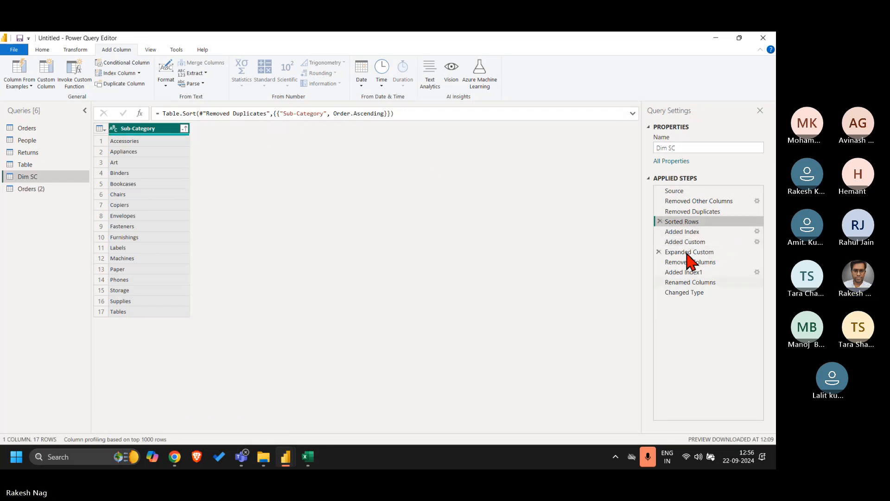
{"action": "left_click", "coordinate": [686, 242]}
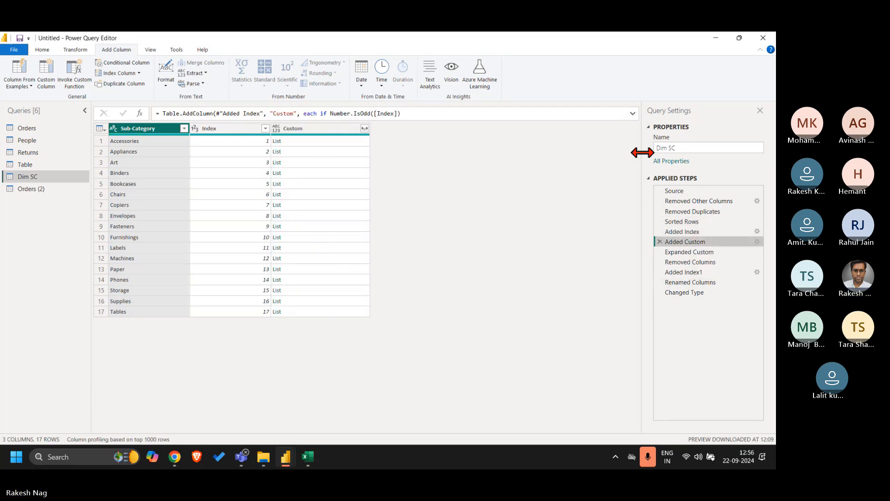
{"action": "left_click", "coordinate": [633, 113]}
{"action": "scroll", "coordinate": [230, 145], "scroll_direction": "down", "scroll_amount": 2}
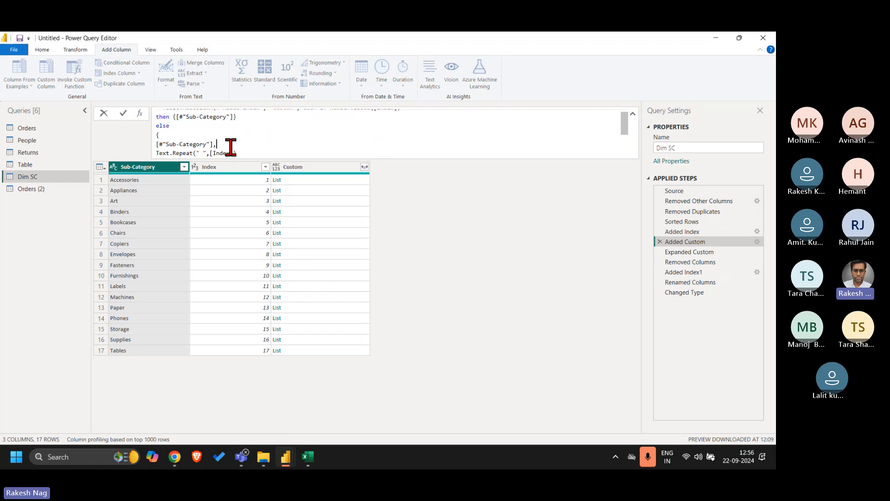
{"action": "scroll", "coordinate": [231, 145], "scroll_direction": "down", "scroll_amount": 1}
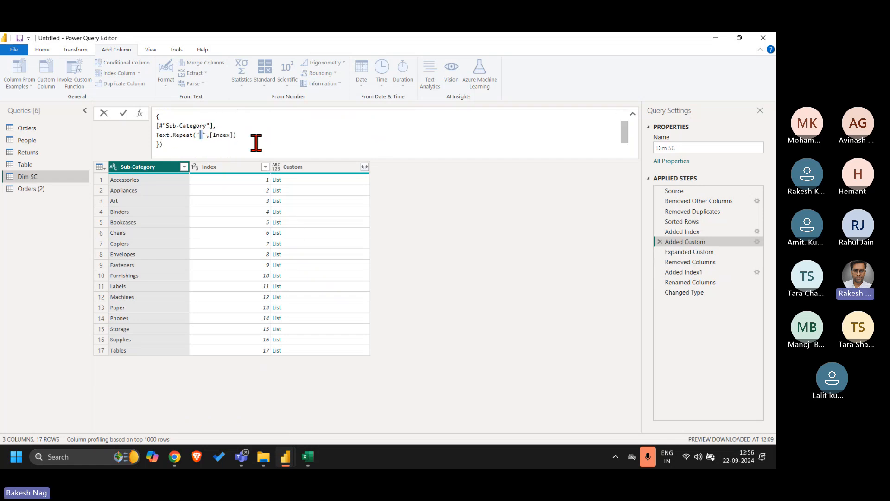
{"action": "key", "text": "shift+Home"}
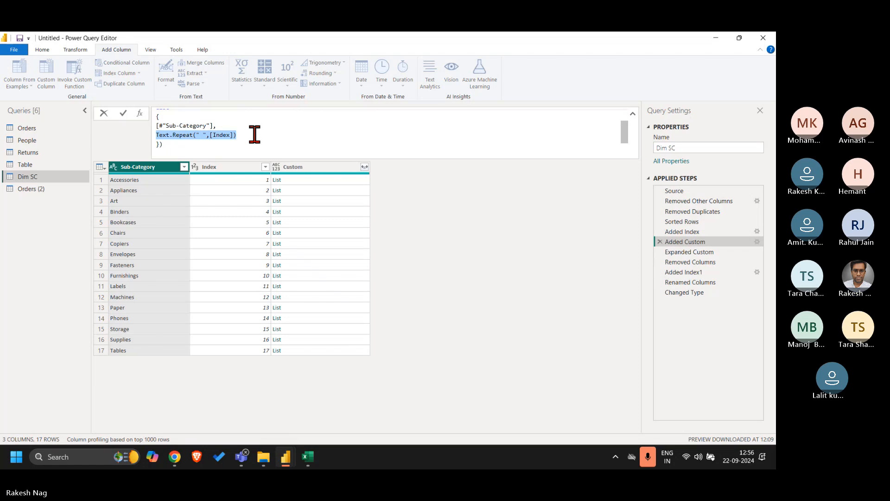
Step: Return to Orders (2), reopen its last custom column's formula and check the Text.Repeat(" ",[Index]) part
{"action": "left_click", "coordinate": [49, 188]}
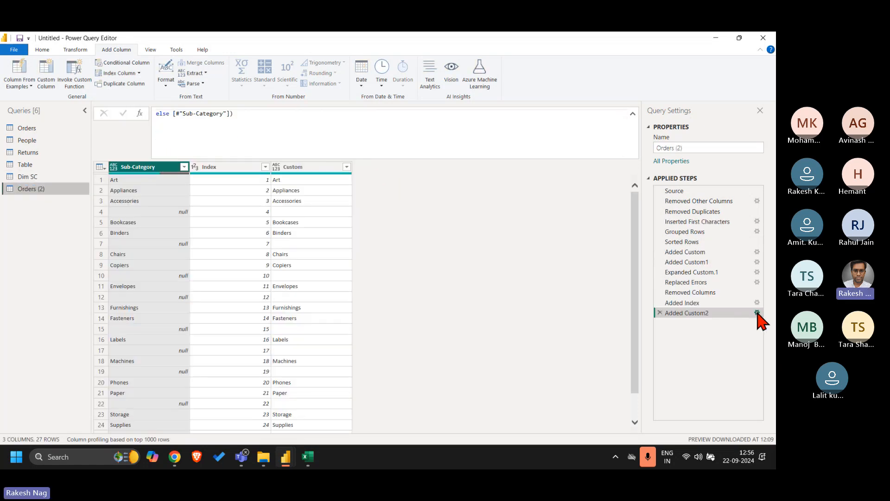
{"action": "left_click", "coordinate": [757, 313]}
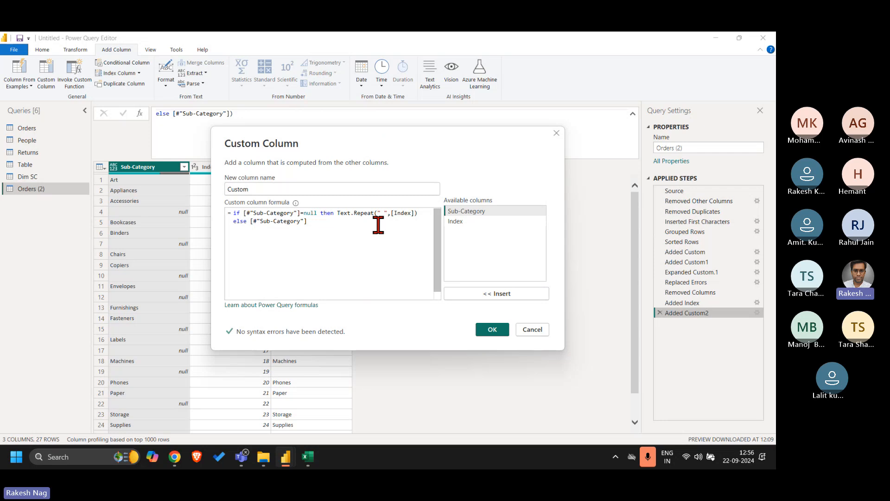
{"action": "left_click_drag", "start_coordinate": [337, 215], "coordinate": [418, 214]}
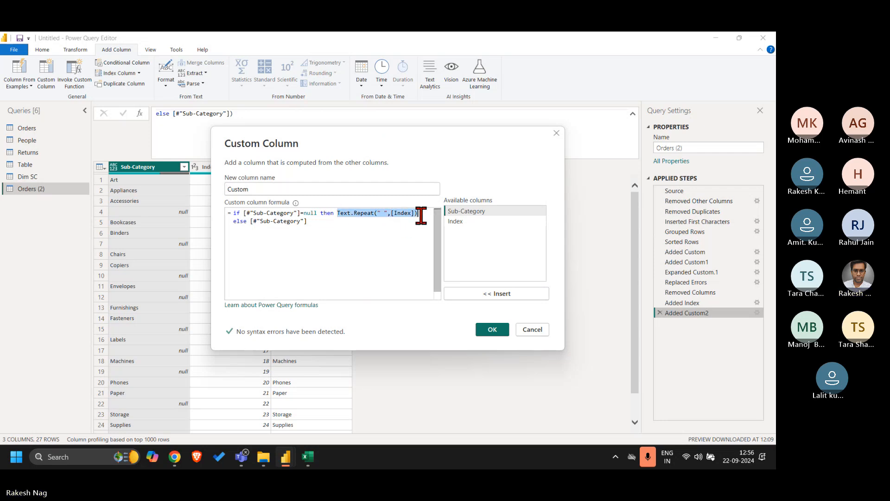
{"action": "left_click", "coordinate": [491, 330]}
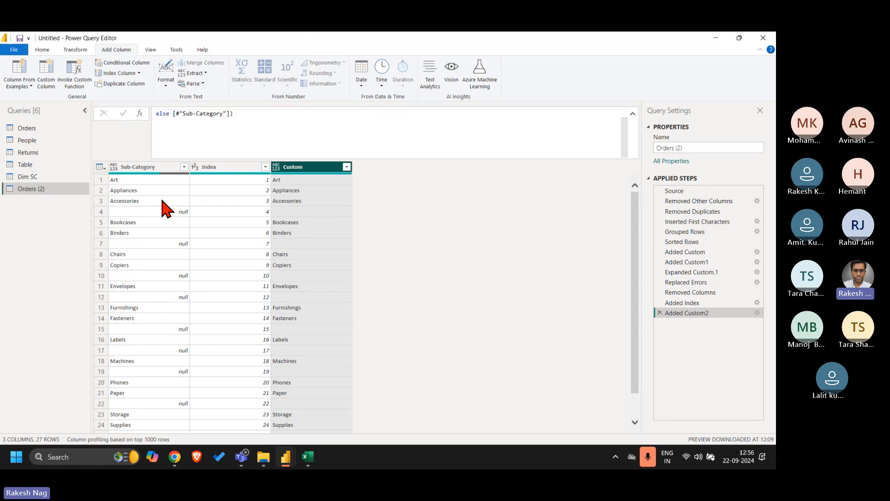
Step: Remove the Sub-Category column from Orders (2) and set the Custom column's data type to Text
{"action": "left_click", "coordinate": [150, 170]}
{"action": "key", "text": "Delete"}
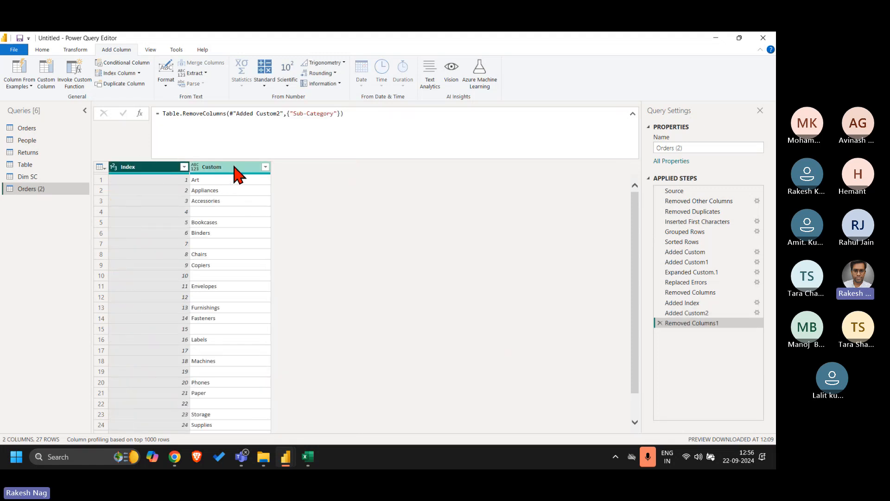
{"action": "left_click", "coordinate": [194, 167]}
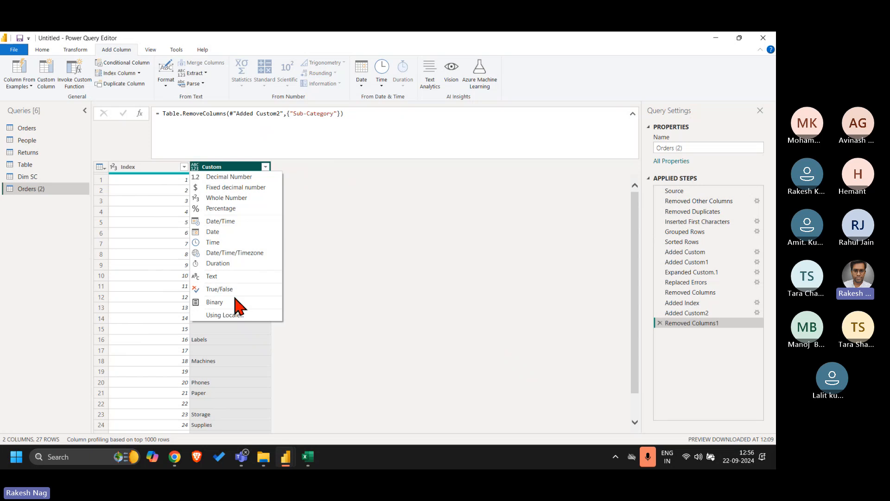
{"action": "left_click", "coordinate": [213, 276]}
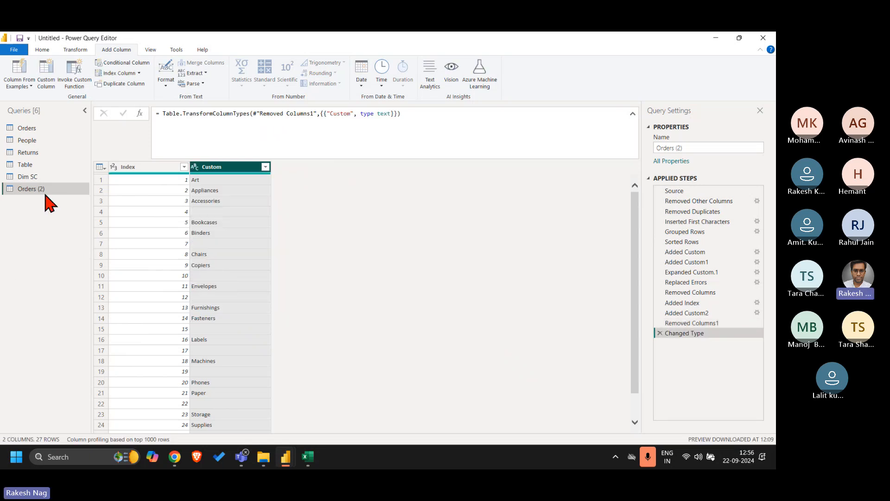
Step: Close the query editor with the changes applied and display the model diagram
{"action": "left_click", "coordinate": [45, 50]}
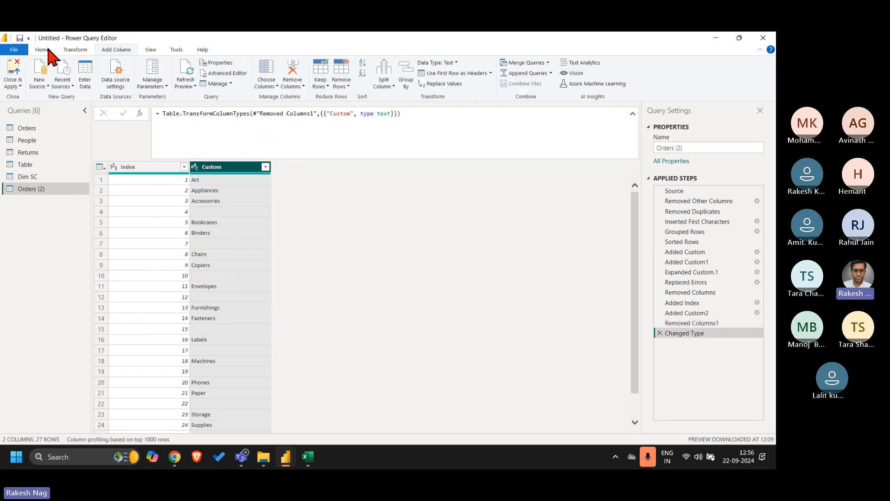
{"action": "left_click", "coordinate": [13, 71]}
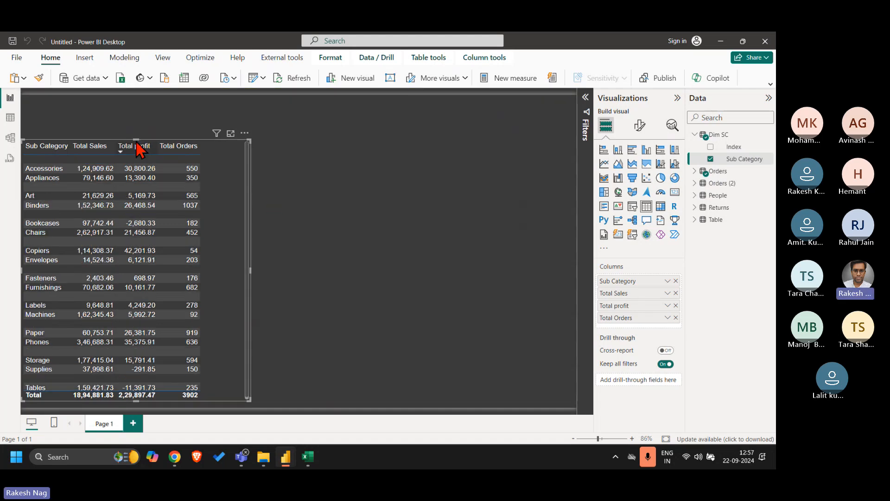
{"action": "left_click", "coordinate": [11, 139]}
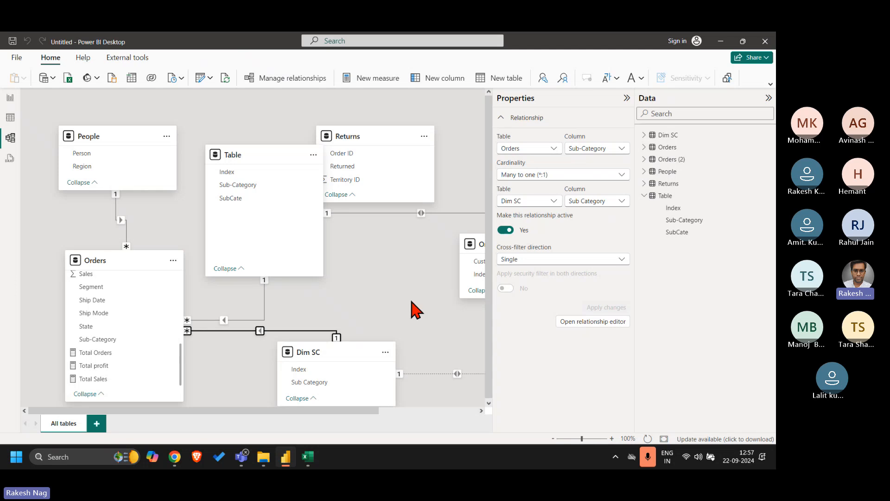
Step: Delete the two relationships linking Orders (2) to Table and to Dim SC
{"action": "scroll", "coordinate": [415, 308], "scroll_direction": "right", "scroll_amount": 3}
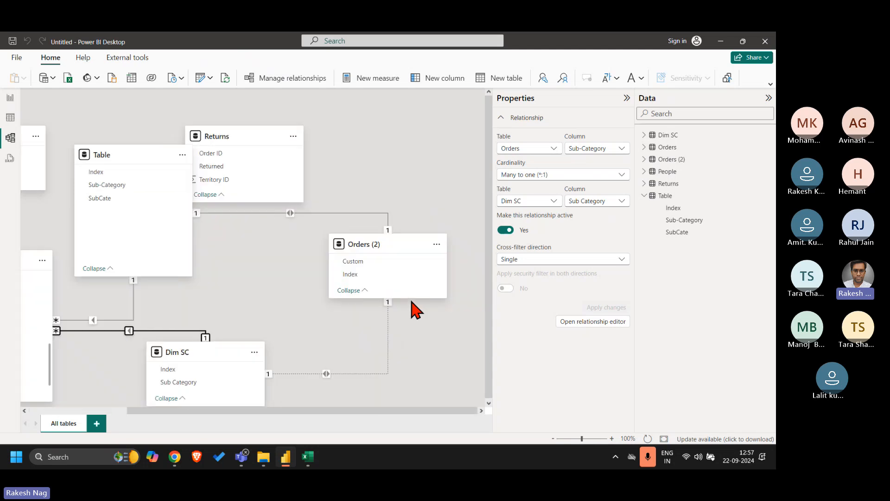
{"action": "right_click", "coordinate": [347, 214]}
{"action": "left_click", "coordinate": [361, 221]}
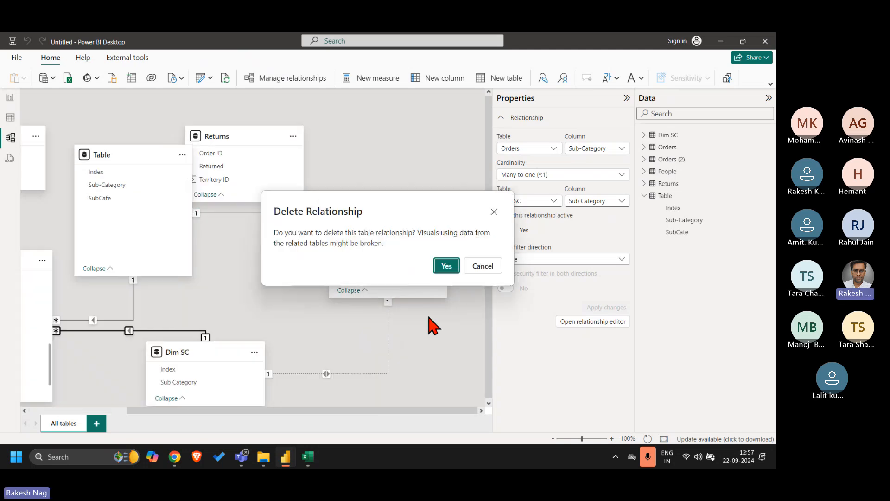
{"action": "left_click", "coordinate": [448, 271]}
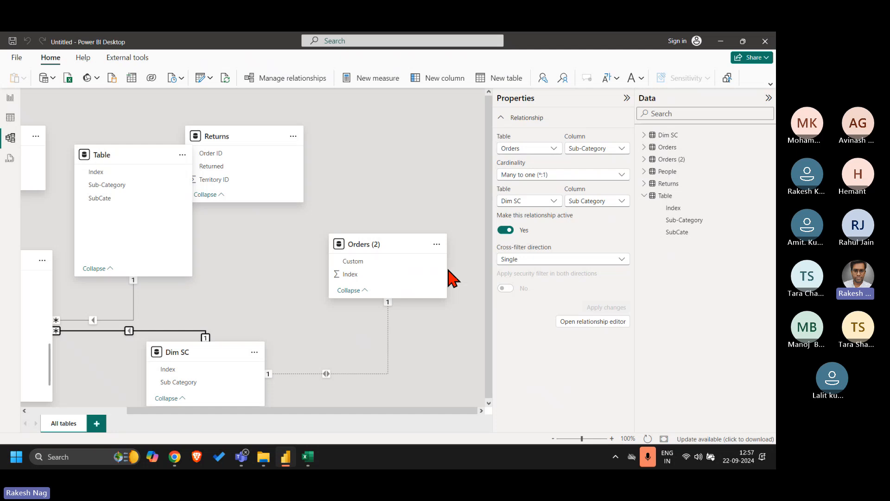
{"action": "right_click", "coordinate": [391, 331]}
{"action": "left_click", "coordinate": [394, 335]}
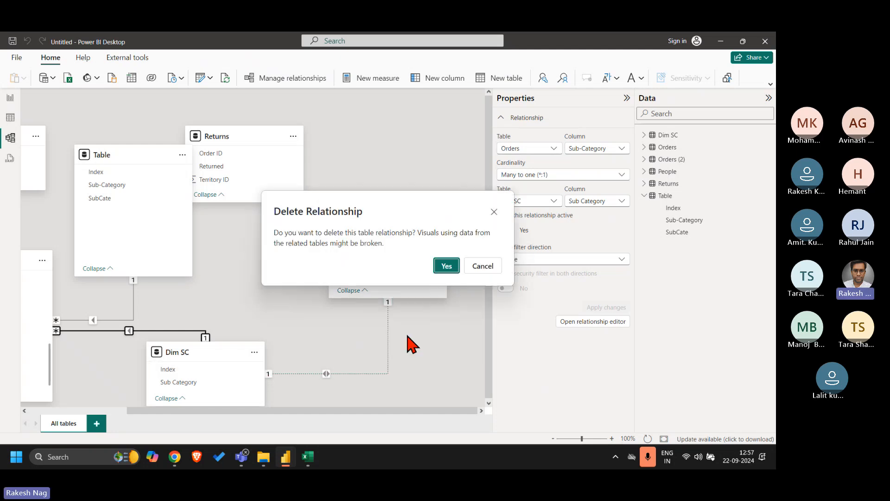
{"action": "left_click", "coordinate": [447, 270]}
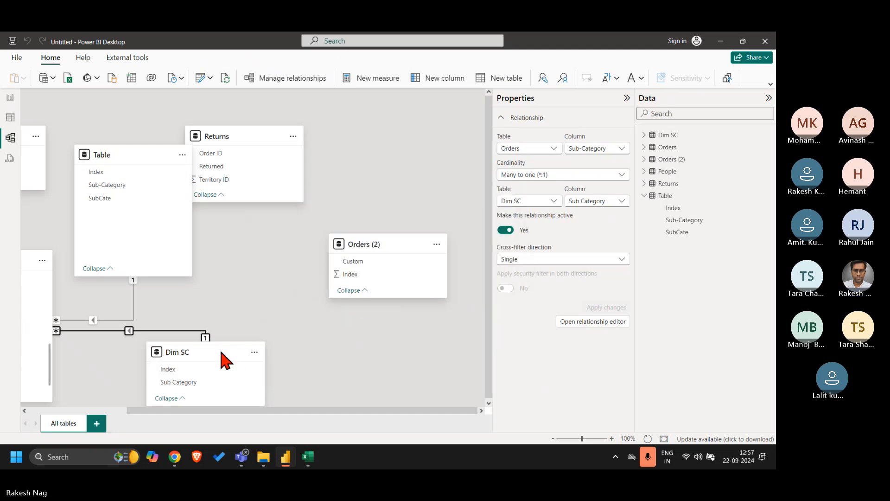
Step: Rearrange Dim SC and Orders (2) in the diagram and relate Sub-Category in Orders to Custom in Orders (2)
{"action": "left_click_drag", "start_coordinate": [207, 358], "coordinate": [261, 181]}
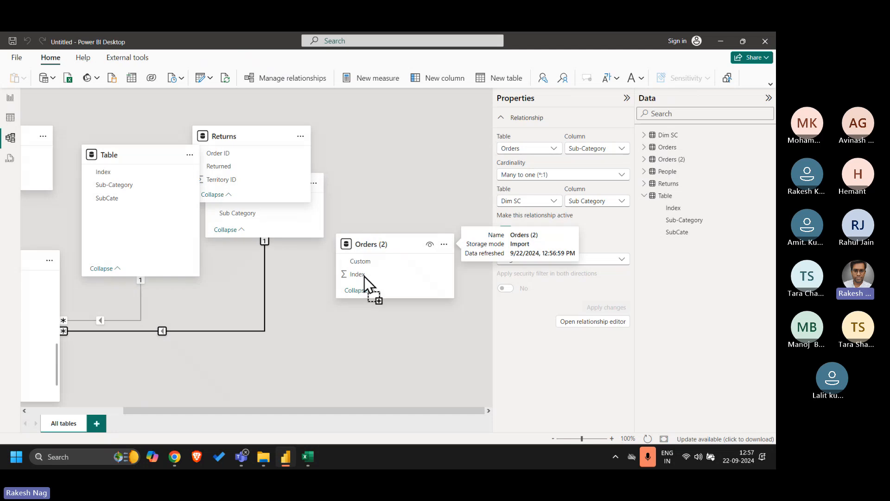
{"action": "left_click_drag", "start_coordinate": [372, 248], "coordinate": [291, 353]}
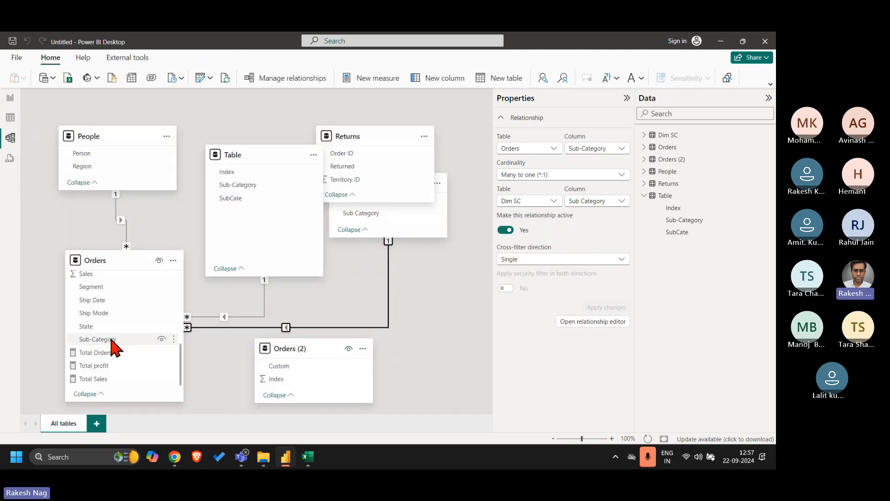
{"action": "left_click_drag", "start_coordinate": [112, 341], "coordinate": [321, 367]}
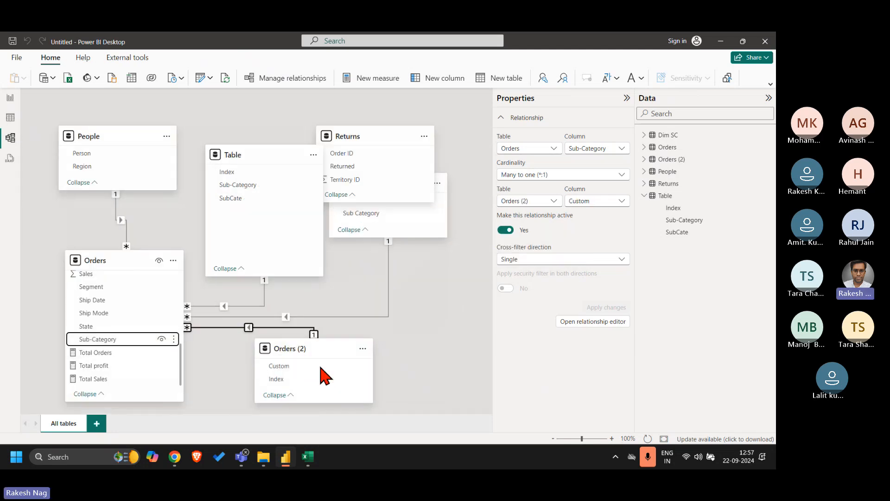
{"action": "left_click", "coordinate": [452, 343]}
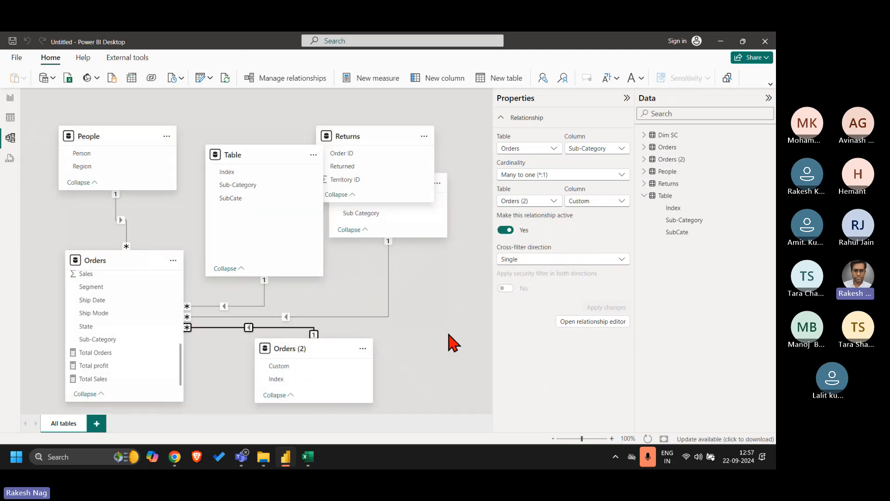
Step: Replace Sub Category in the report's table visual with Custom from Orders (2) and move the visual towards the page's middle
{"action": "left_click", "coordinate": [10, 99]}
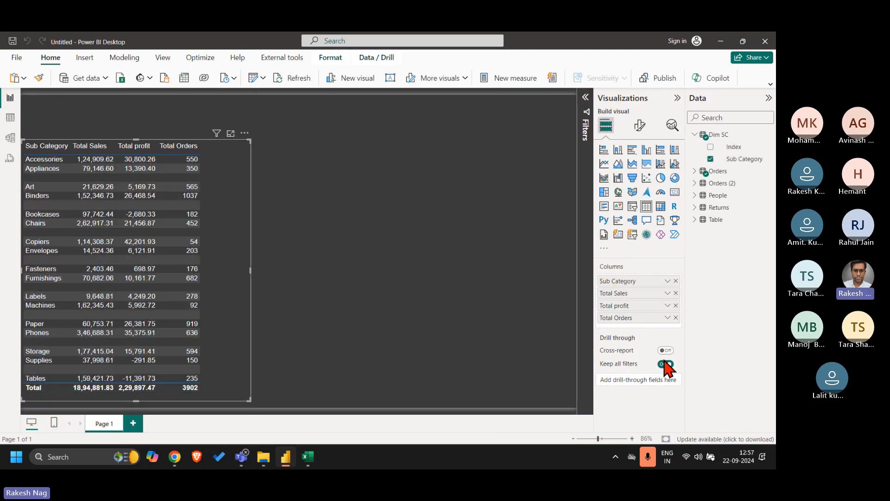
{"action": "left_click", "coordinate": [676, 281]}
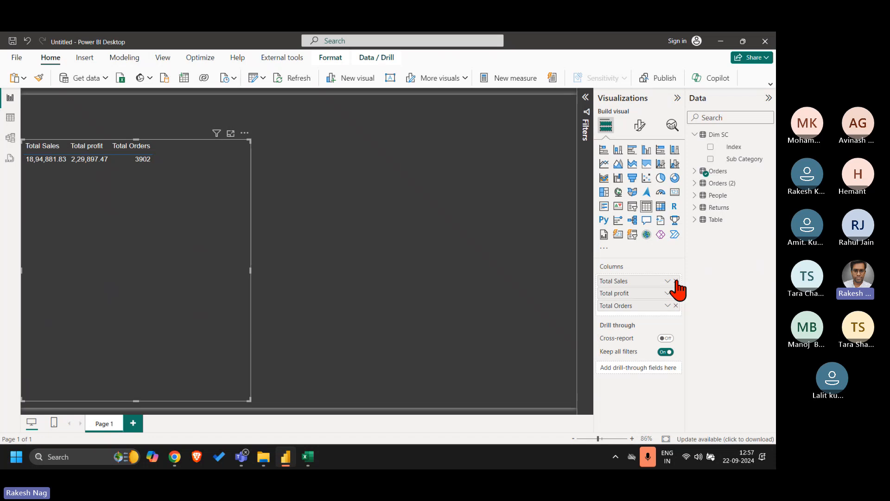
{"action": "left_click", "coordinate": [695, 183]}
{"action": "left_click_drag", "start_coordinate": [743, 199], "coordinate": [647, 284]}
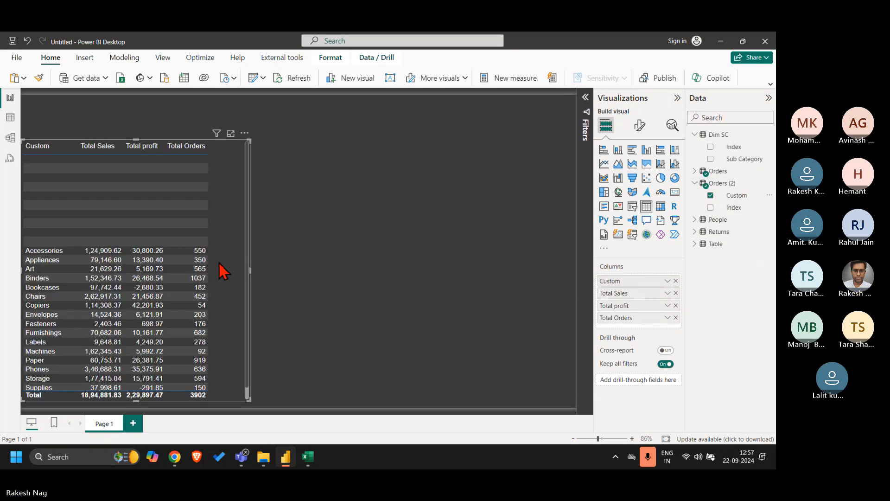
{"action": "left_click_drag", "start_coordinate": [222, 268], "coordinate": [334, 264]}
Step: Sort the Custom column by Index and enlarge the table visual slightly from its upper-left corner
{"action": "left_click", "coordinate": [733, 199]}
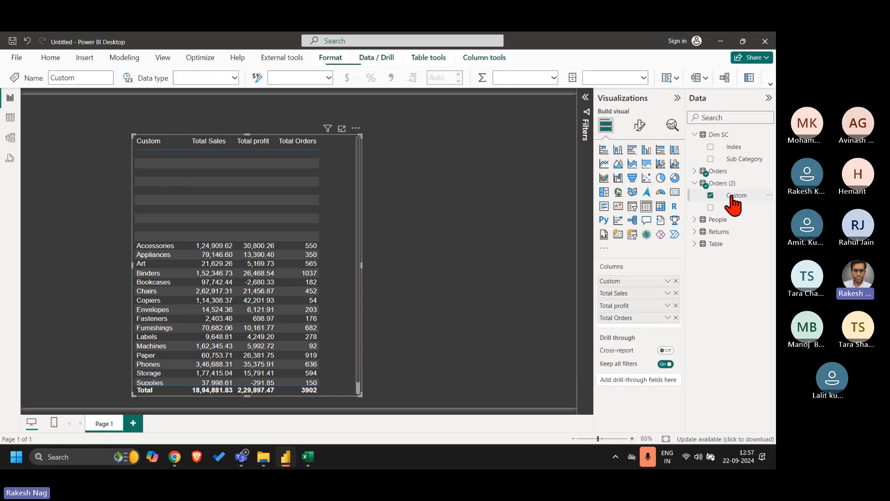
{"action": "left_click", "coordinate": [670, 78]}
{"action": "left_click", "coordinate": [676, 118]}
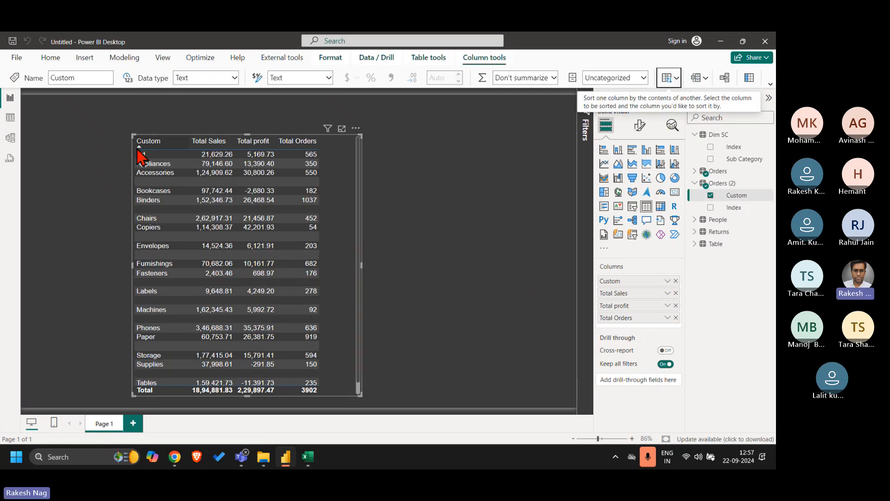
{"action": "left_click_drag", "start_coordinate": [133, 135], "coordinate": [109, 122]}
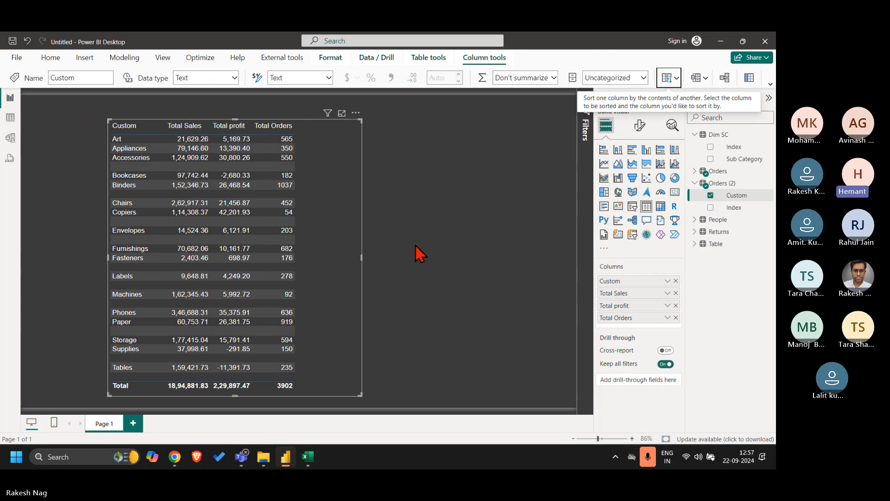
Step: Apply the white-background theme that is third in the first row of the Power BI themes to the report
{"action": "left_click", "coordinate": [165, 55]}
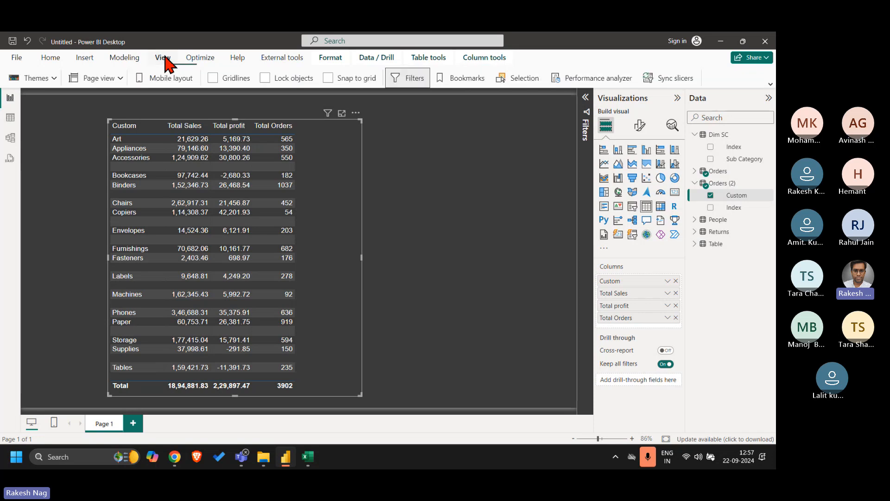
{"action": "left_click", "coordinate": [55, 78]}
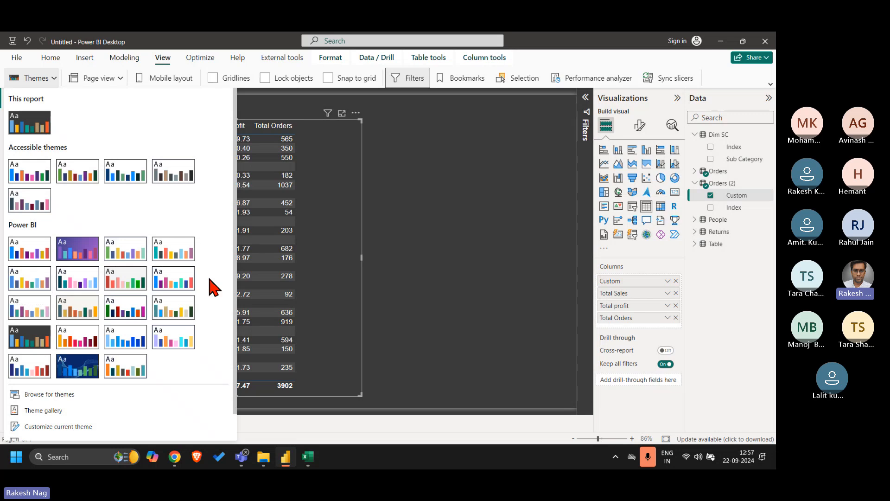
{"action": "left_click", "coordinate": [135, 253]}
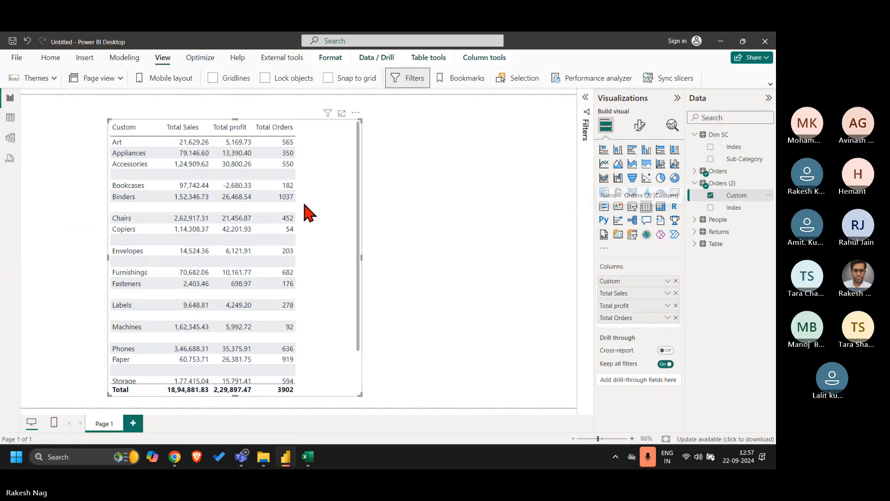
Step: Set the table visual's style preset to Minimal and enlarge the visual from its upper-left corner to the page's upper edge
{"action": "left_click", "coordinate": [642, 129]}
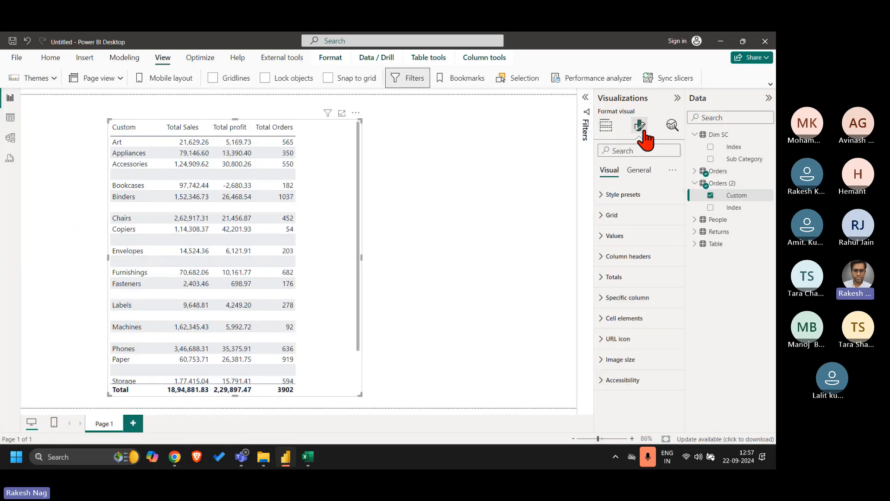
{"action": "left_click", "coordinate": [641, 200]}
{"action": "left_click", "coordinate": [642, 237]}
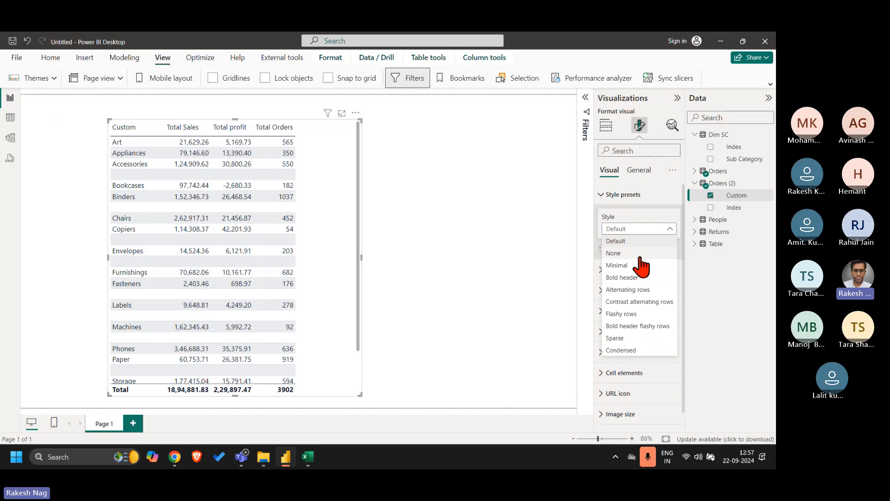
{"action": "left_click", "coordinate": [640, 265]}
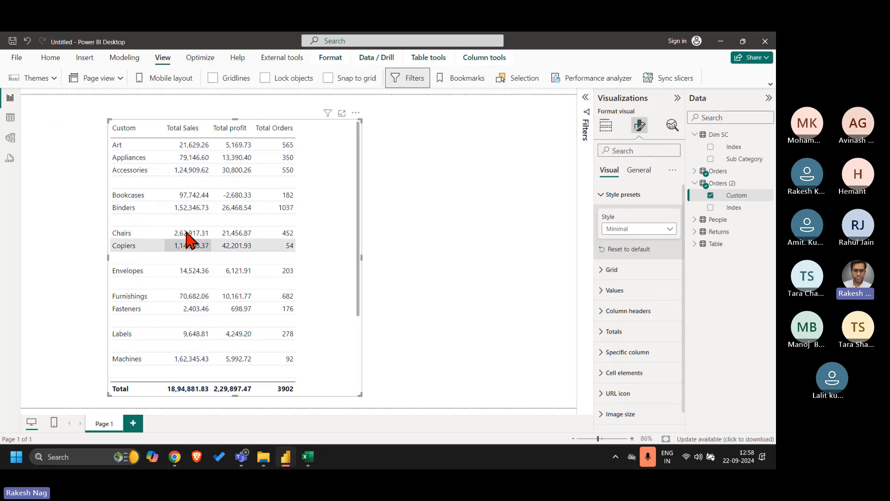
{"action": "scroll", "coordinate": [342, 329], "scroll_direction": "down", "scroll_amount": 3}
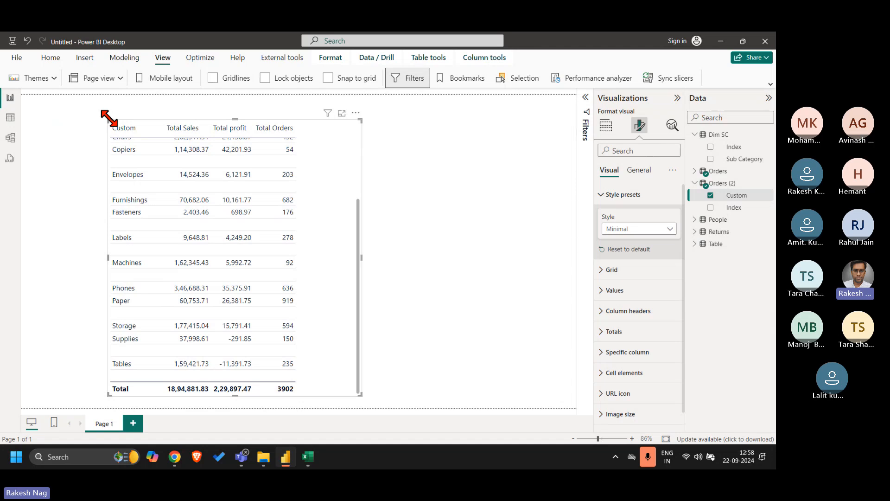
{"action": "left_click_drag", "start_coordinate": [109, 119], "coordinate": [65, 95]}
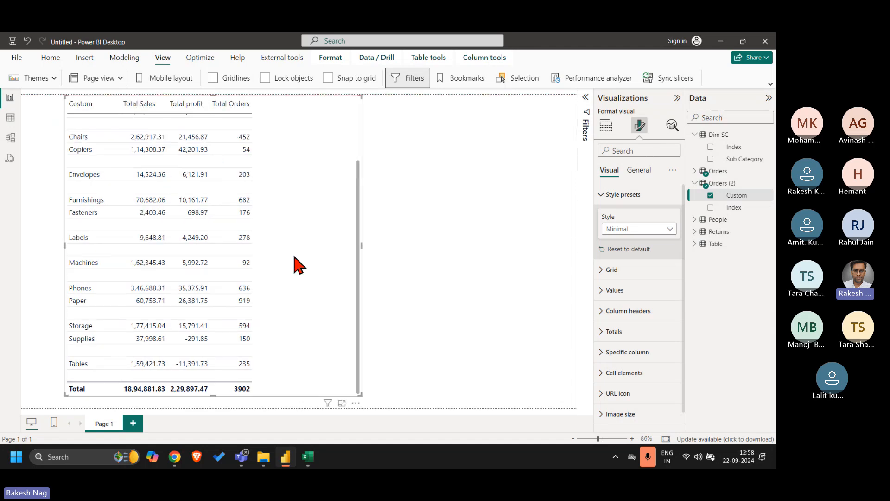
Step: Examine the table visual's horizontal gridline and border formatting options along with its grouped rows
{"action": "left_click", "coordinate": [612, 271]}
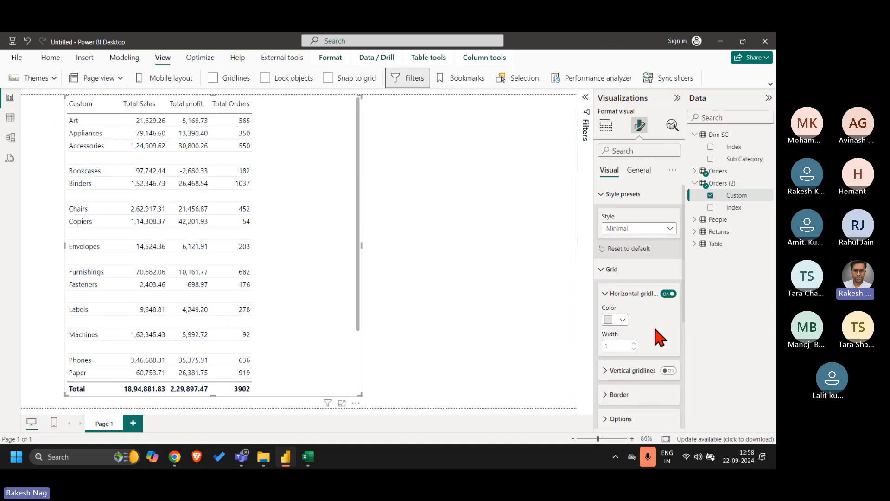
{"action": "scroll", "coordinate": [645, 342], "scroll_direction": "down", "scroll_amount": 2}
{"action": "scroll", "coordinate": [355, 346], "scroll_direction": "down", "scroll_amount": 3}
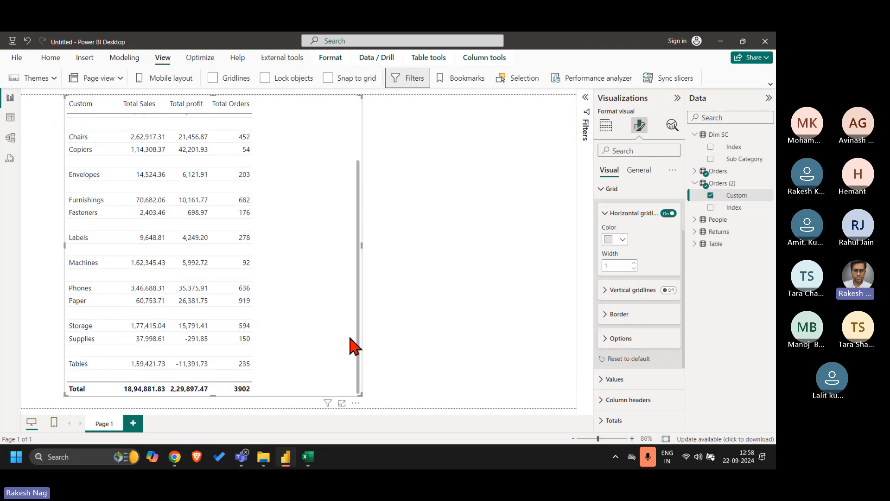
{"action": "scroll", "coordinate": [354, 346], "scroll_direction": "up", "scroll_amount": 3}
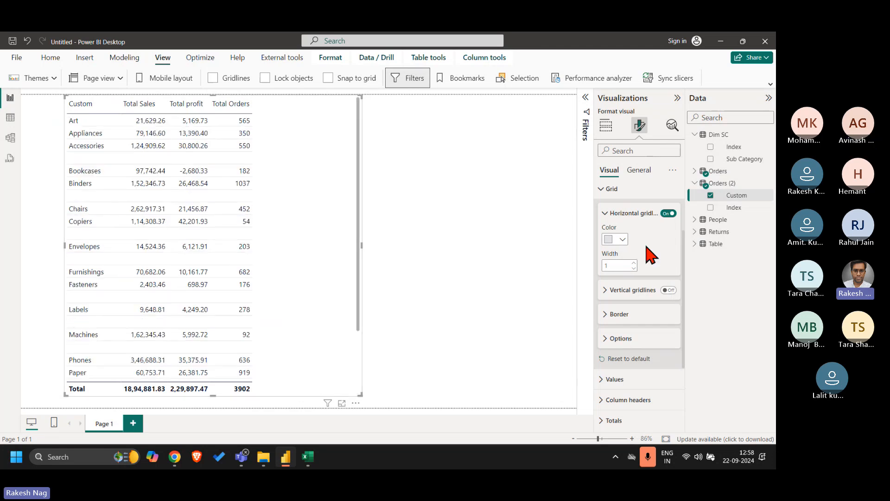
{"action": "left_click", "coordinate": [636, 214]}
{"action": "left_click", "coordinate": [628, 262]}
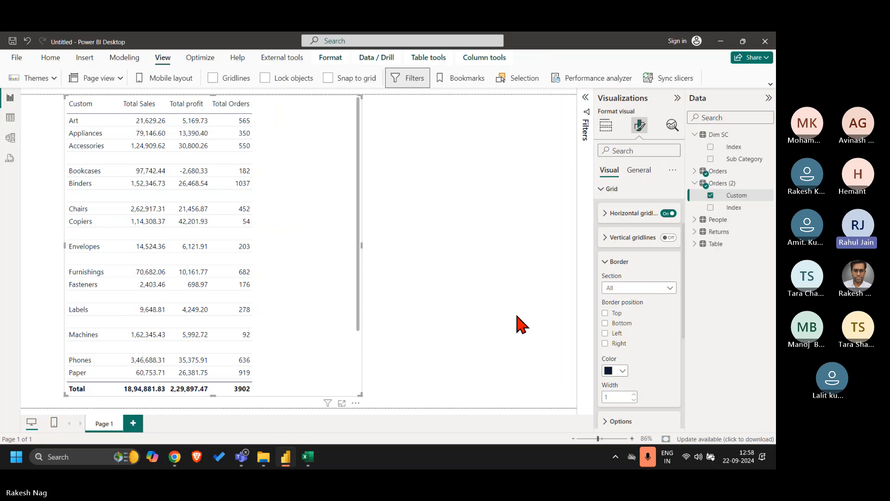
{"action": "left_click", "coordinate": [405, 289]}
{"action": "left_click", "coordinate": [314, 249]}
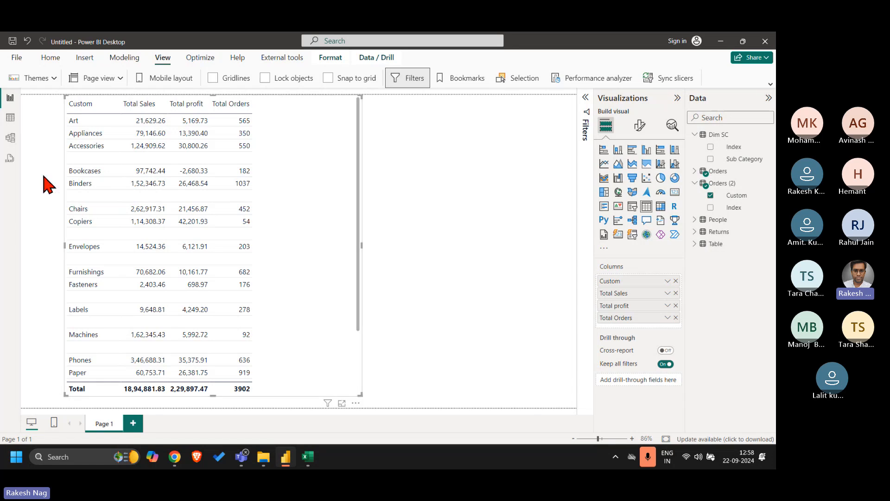
Step: Move the Orders (2) table slightly to the right in the model diagram and select the Orders table
{"action": "left_click", "coordinate": [11, 138]}
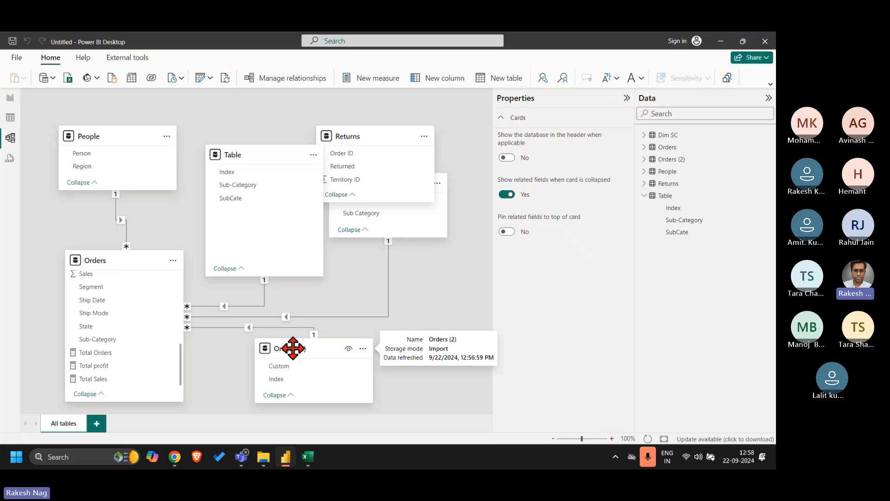
{"action": "left_click_drag", "start_coordinate": [294, 353], "coordinate": [323, 354]}
{"action": "left_click", "coordinate": [131, 261]}
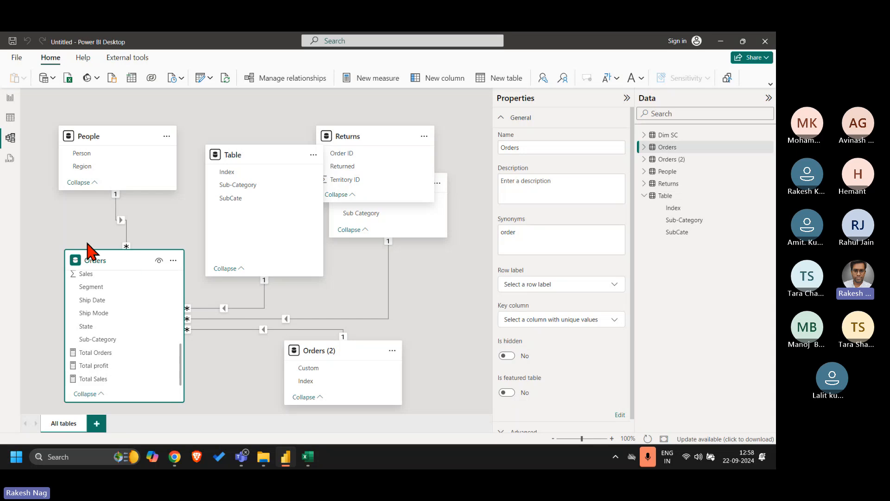
Step: Set the report table visual's global font size to 9 in its grid options and deselect the visual
{"action": "left_click", "coordinate": [11, 101]}
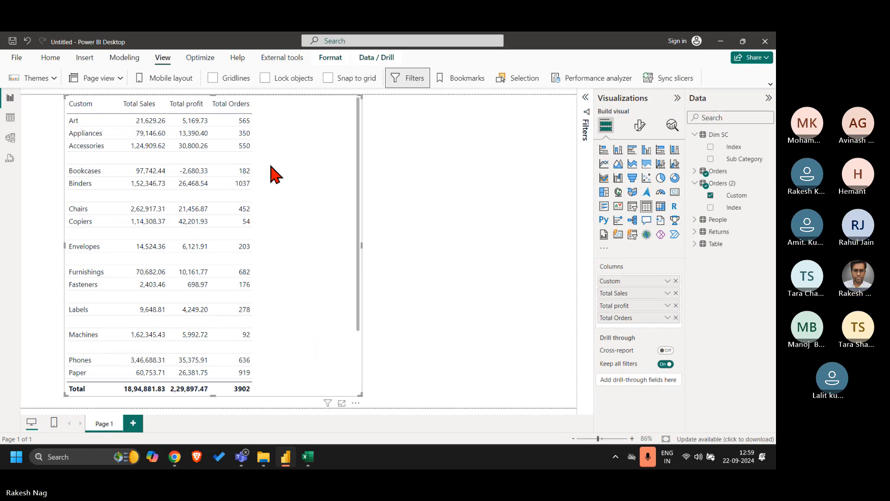
{"action": "left_click", "coordinate": [642, 126]}
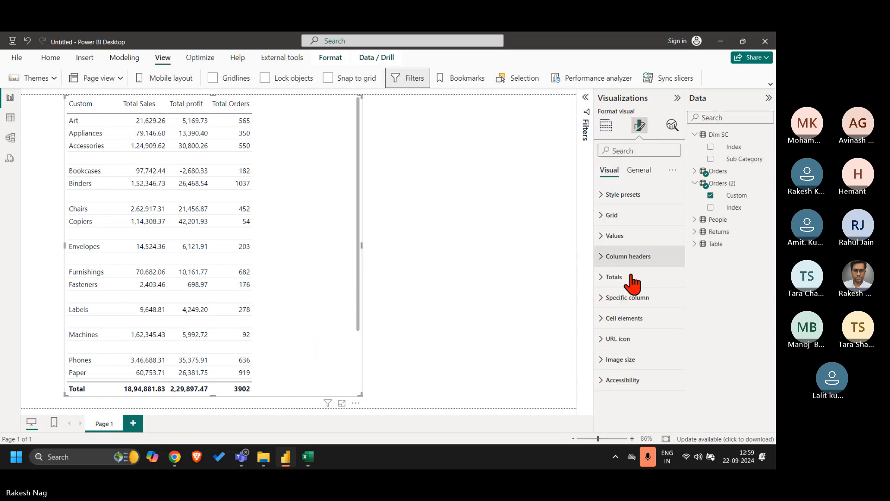
{"action": "left_click", "coordinate": [625, 218]}
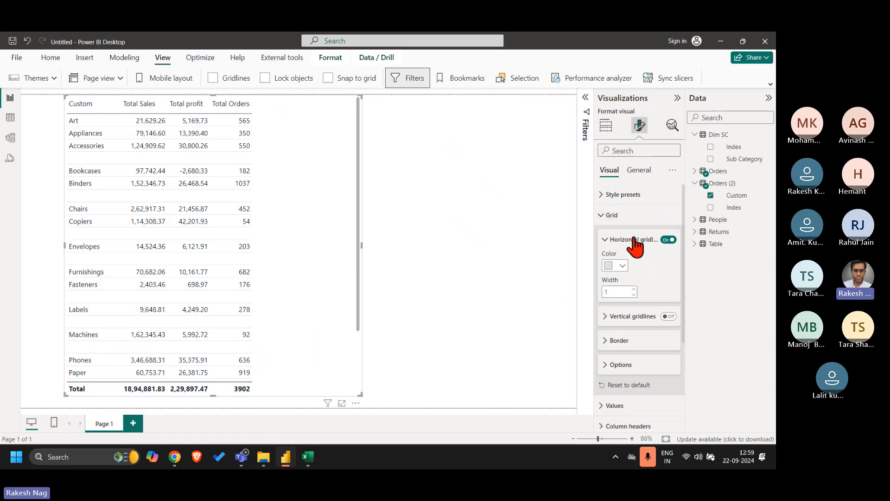
{"action": "left_click", "coordinate": [626, 239]}
{"action": "double_click", "coordinate": [616, 365]}
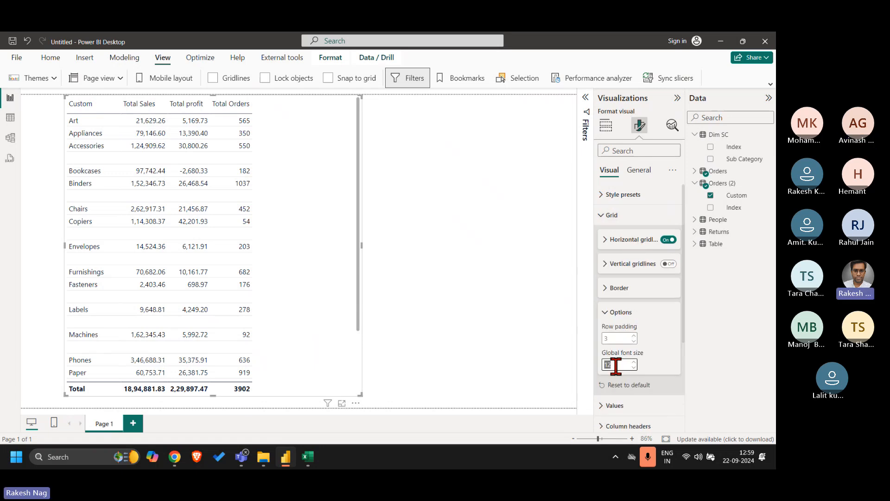
{"action": "type", "text": "10"}
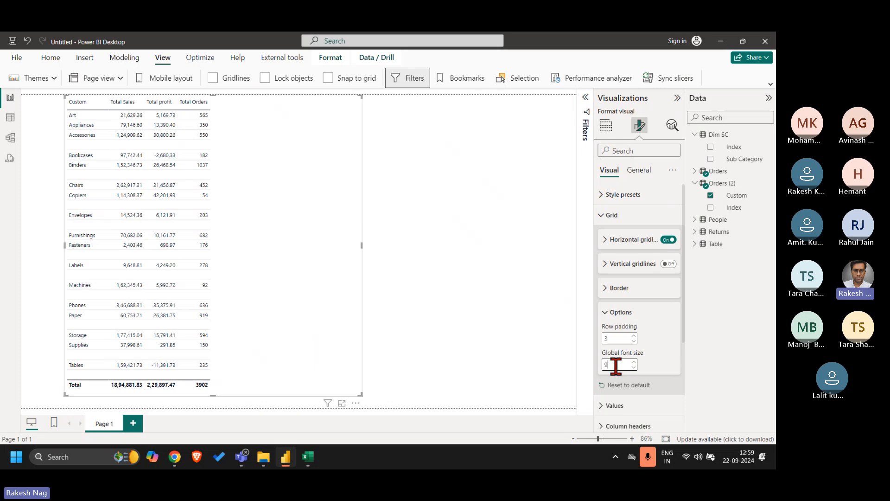
{"action": "left_click", "coordinate": [477, 289]}
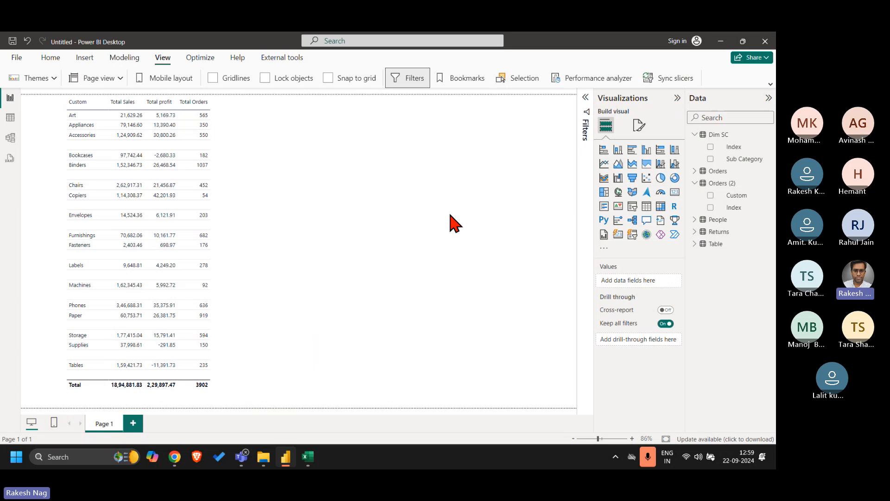
Step: Switch to the Brave browser, open the Pbi Hindi channel page on YouTube and close the playing mini-player
{"action": "left_click", "coordinate": [196, 458]}
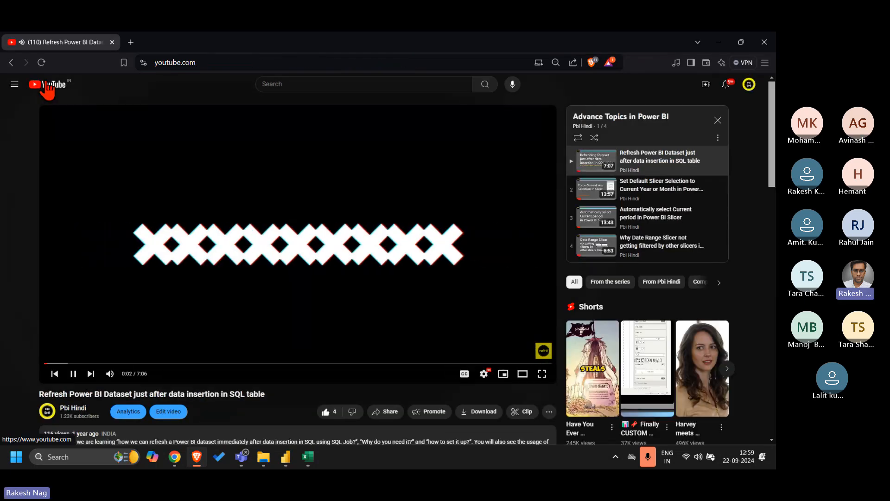
{"action": "left_click", "coordinate": [46, 84]}
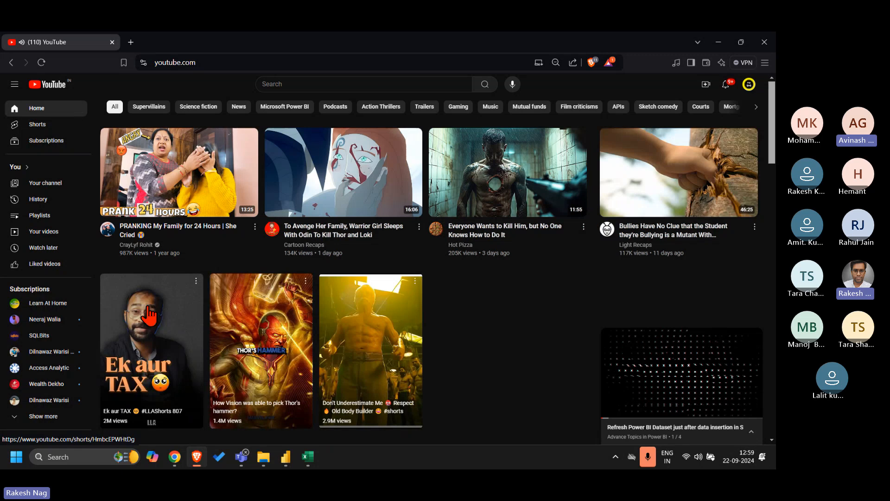
{"action": "left_click", "coordinate": [60, 186]}
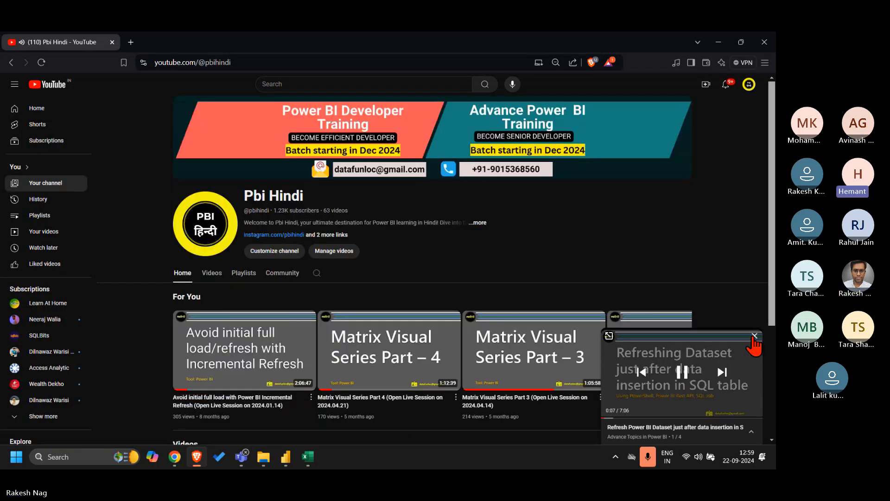
{"action": "left_click", "coordinate": [758, 341]}
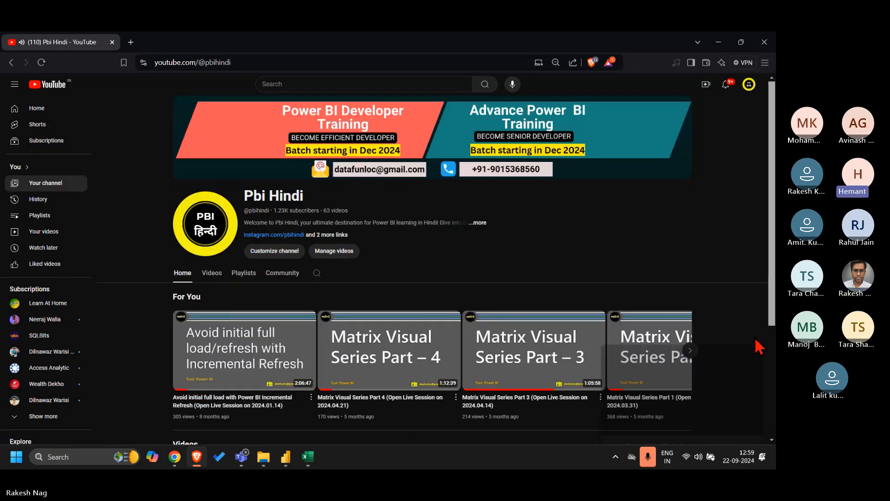
{"action": "scroll", "coordinate": [725, 374], "scroll_direction": "down", "scroll_amount": 2}
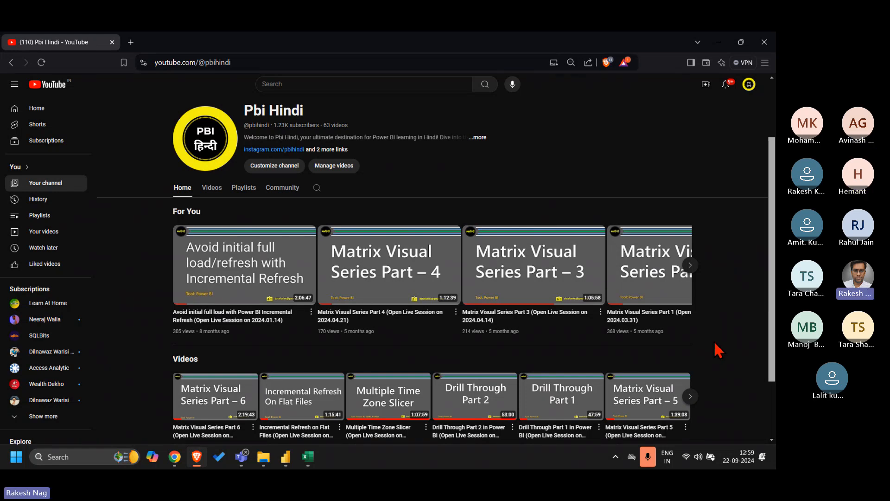
{"action": "scroll", "coordinate": [719, 349], "scroll_direction": "up", "scroll_amount": 2}
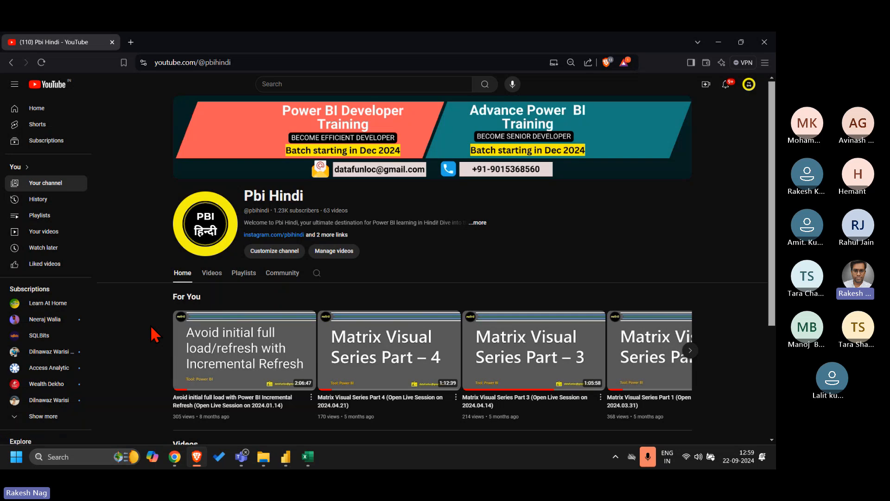
Step: Look through the created playlists of the Pbi Hindi channel
{"action": "left_click", "coordinate": [244, 274]}
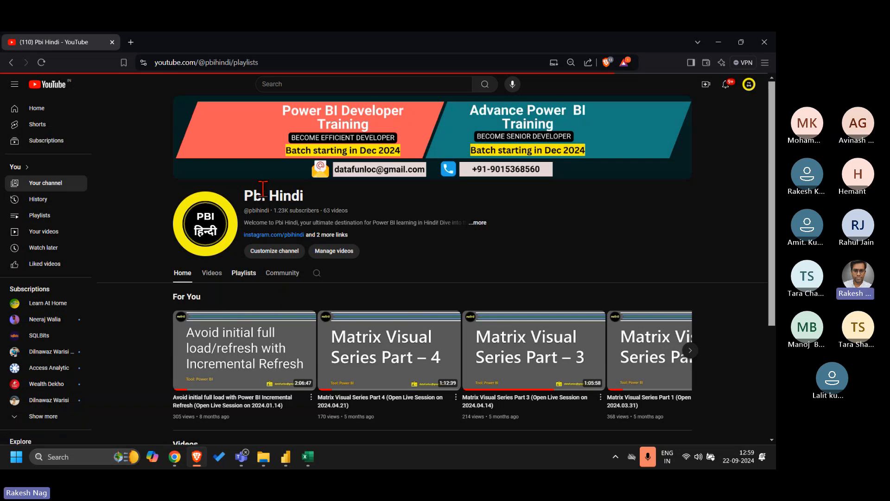
{"action": "scroll", "coordinate": [139, 352], "scroll_direction": "down", "scroll_amount": 2}
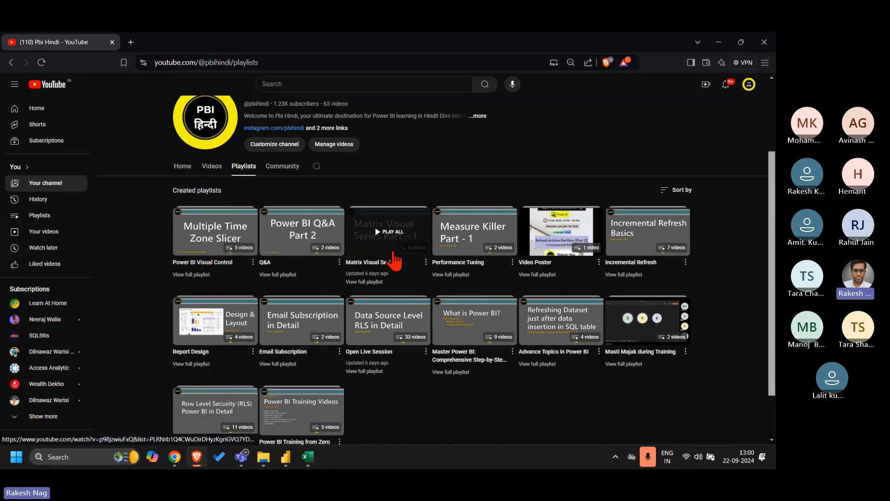
{"action": "scroll", "coordinate": [744, 273], "scroll_direction": "up", "scroll_amount": 3}
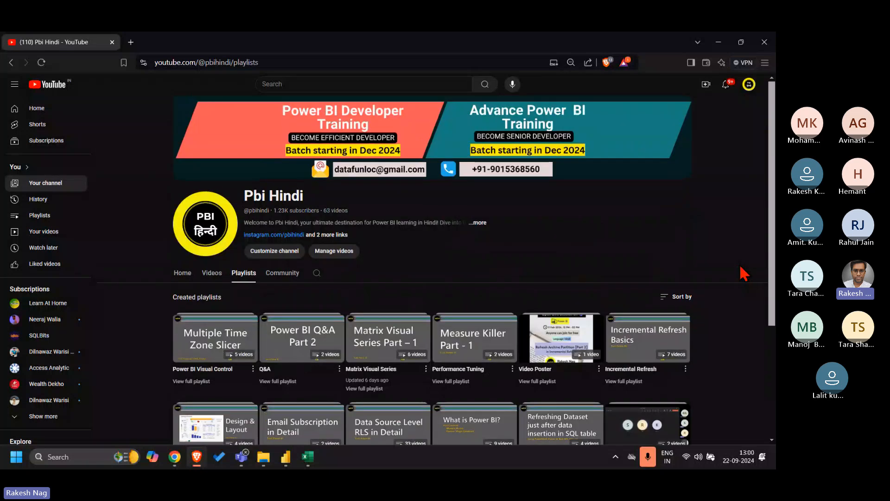